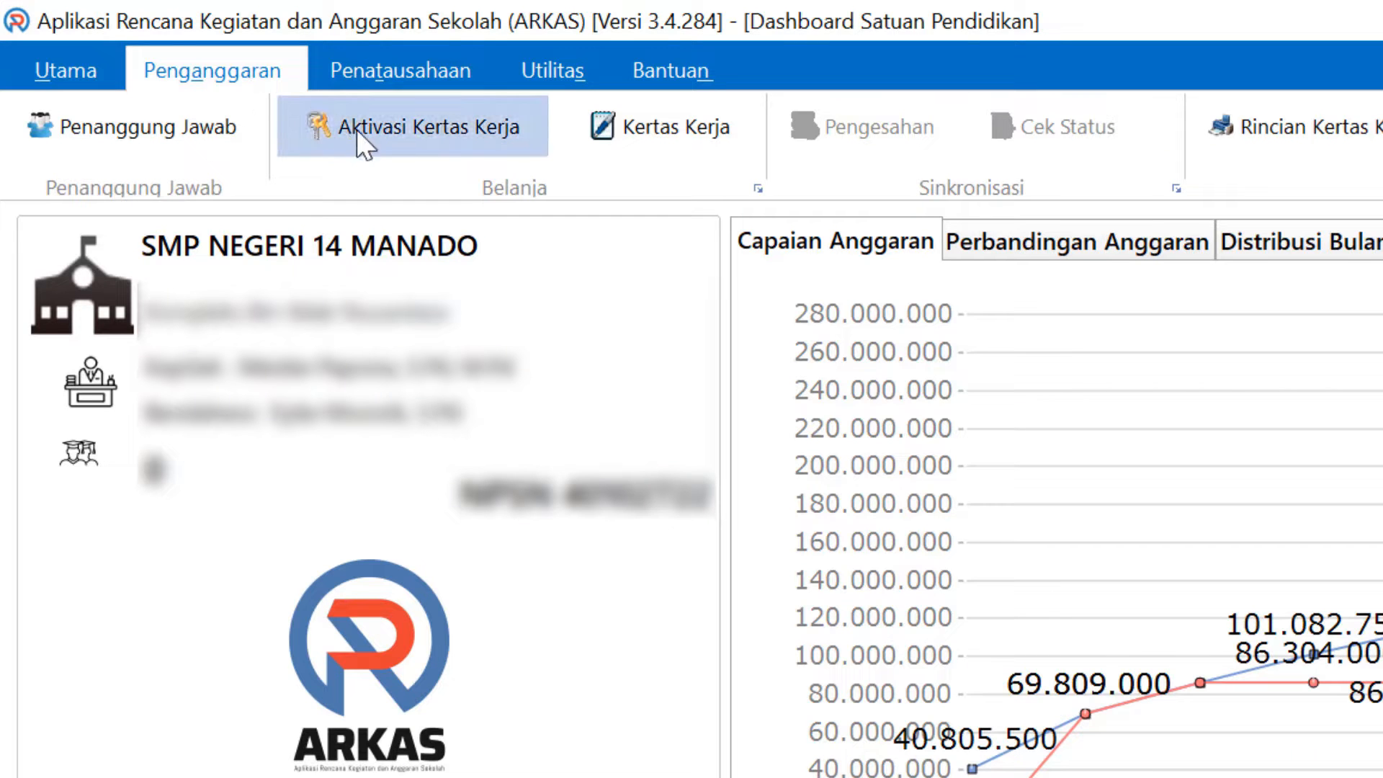
- Open the Aktivasi Kertas Kerja page and connect the computer to the GerLy Home Wi-Fi network
click(428, 134)
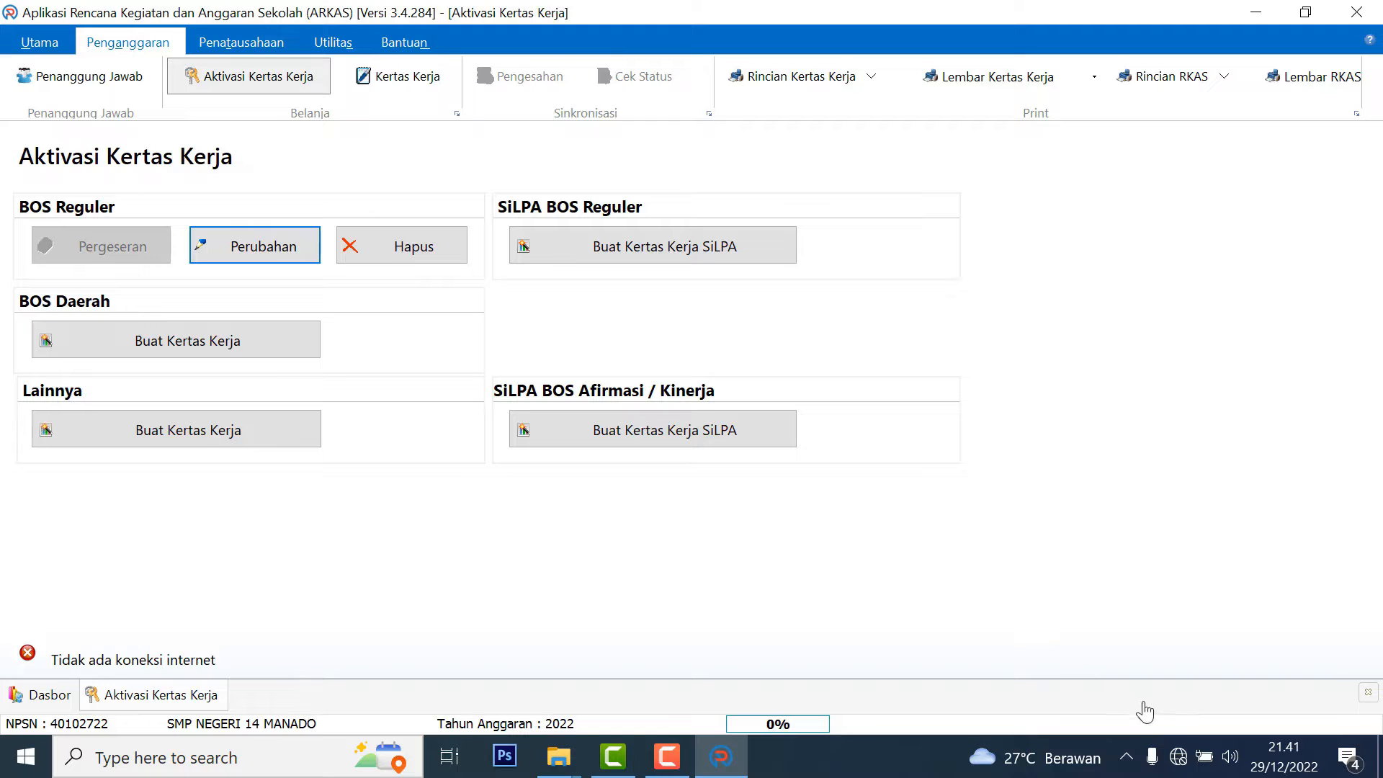
click(1182, 760)
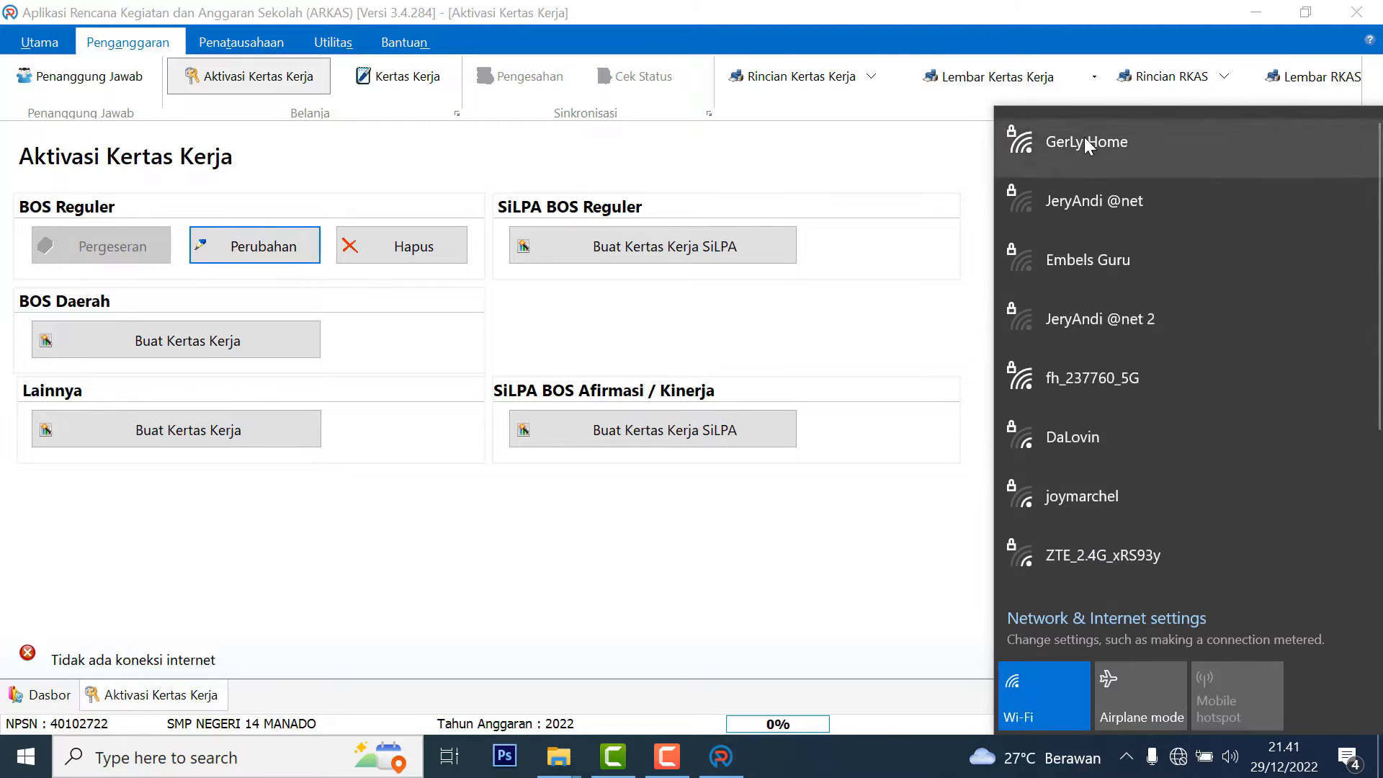
click(1065, 144)
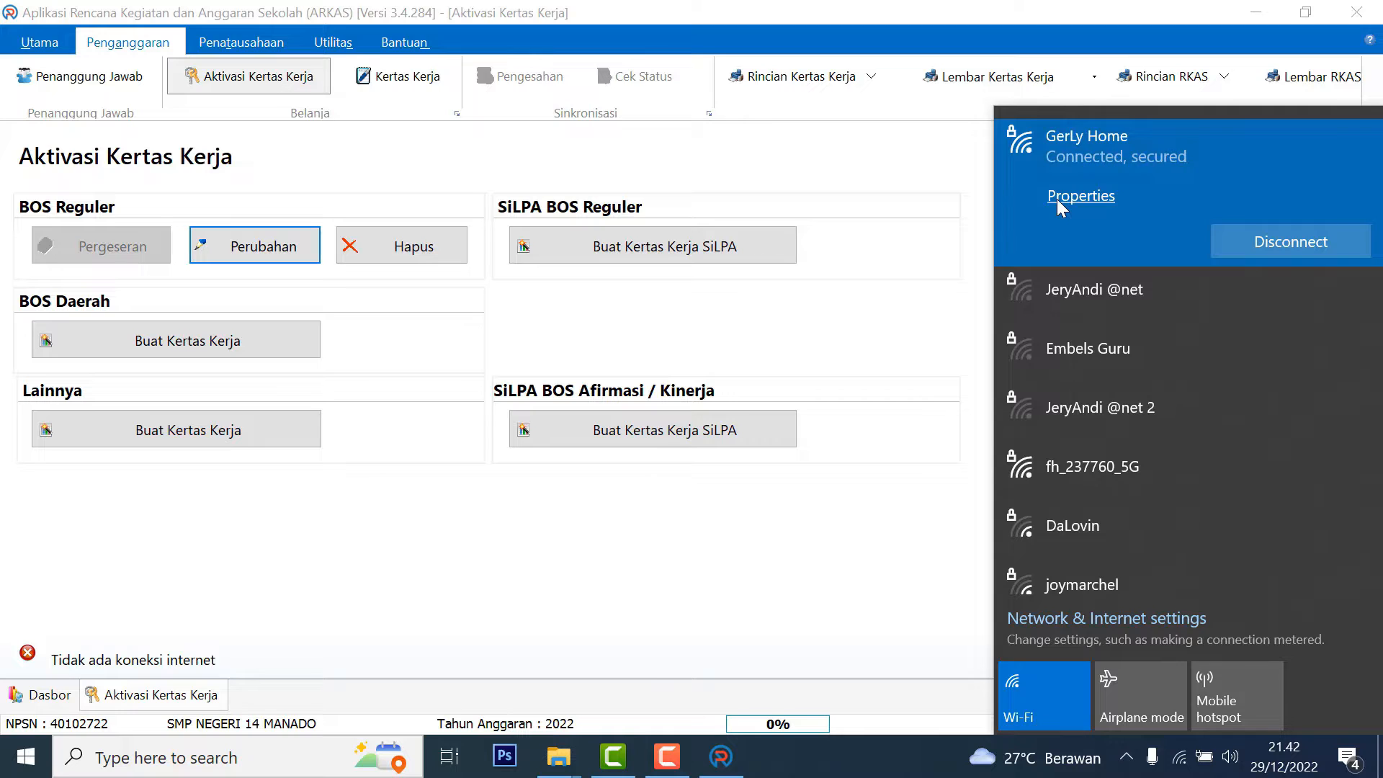
click(917, 304)
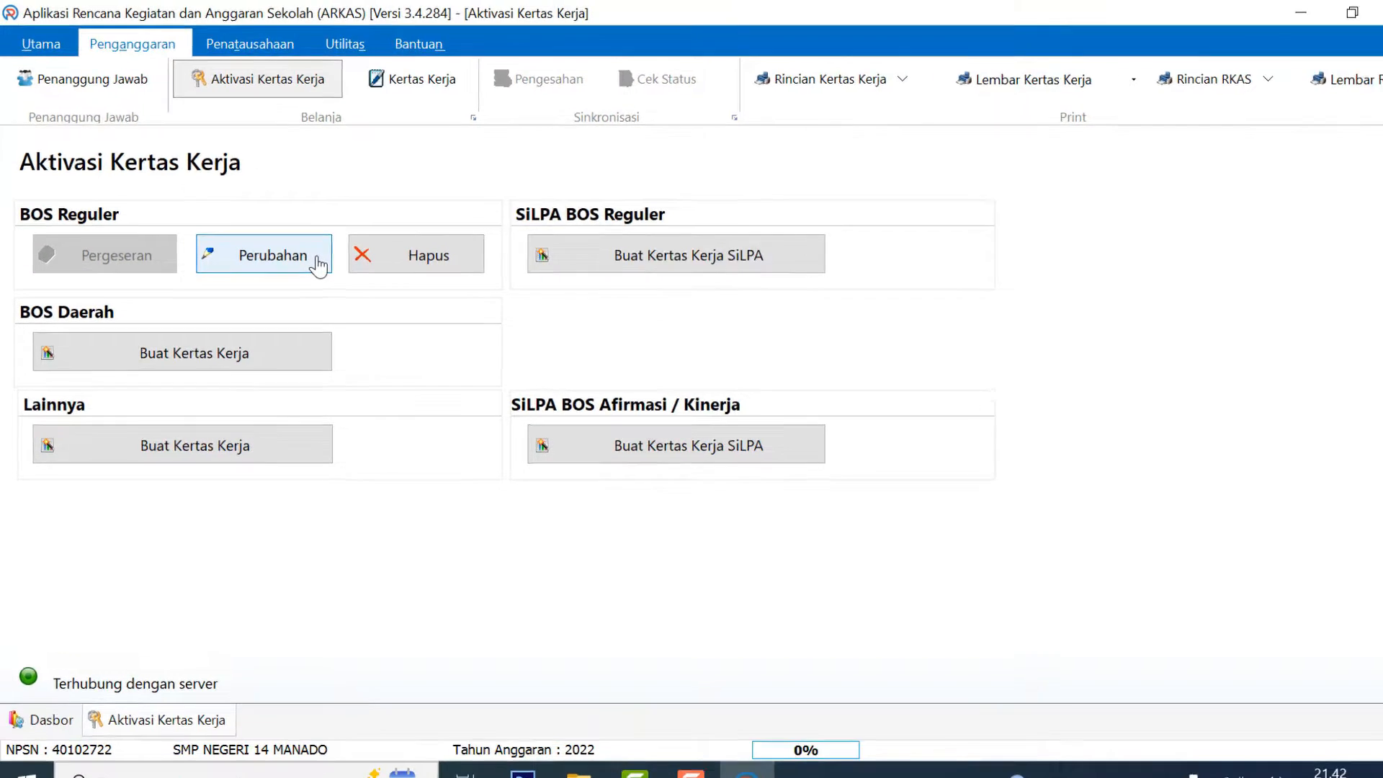
- Start a Perubahan budget revision for BOS Reguler and agree to continue past the revision warning
click(309, 256)
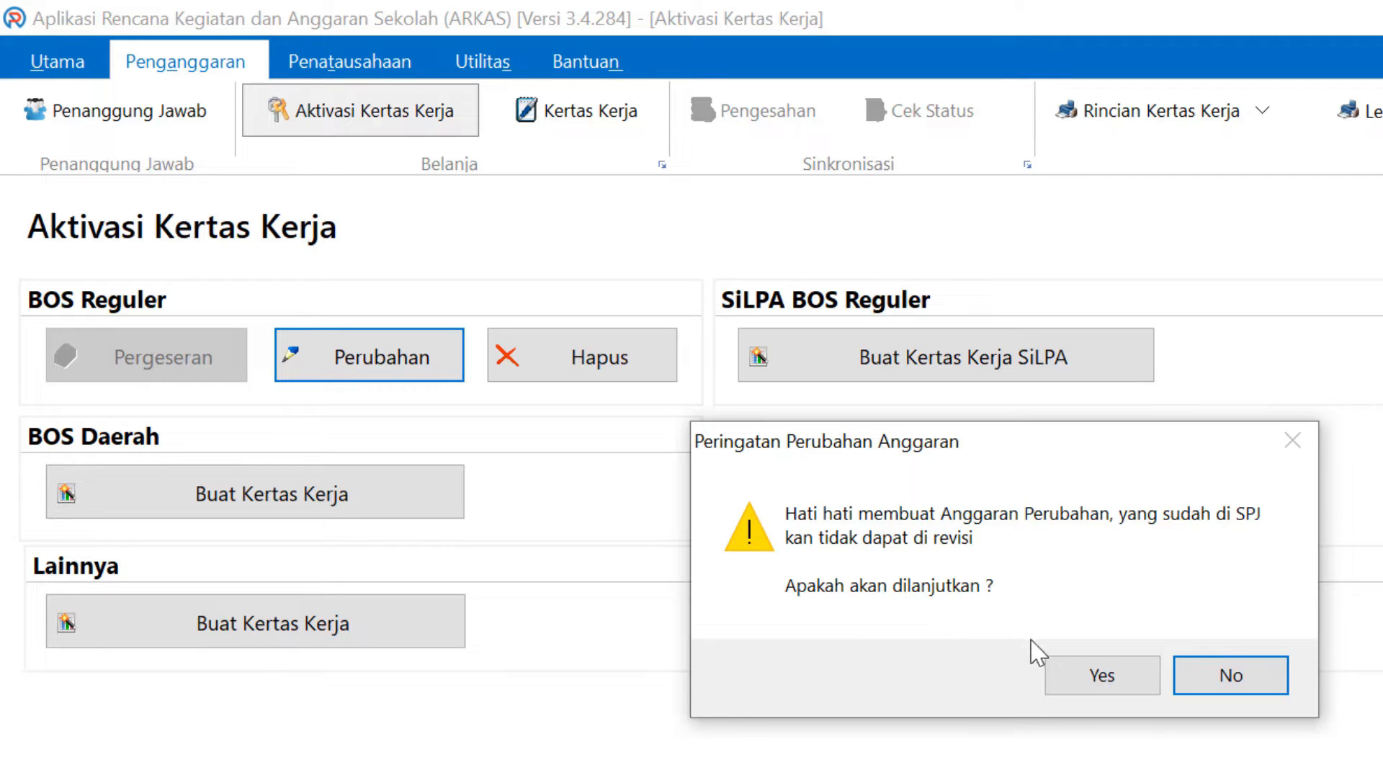
click(1136, 681)
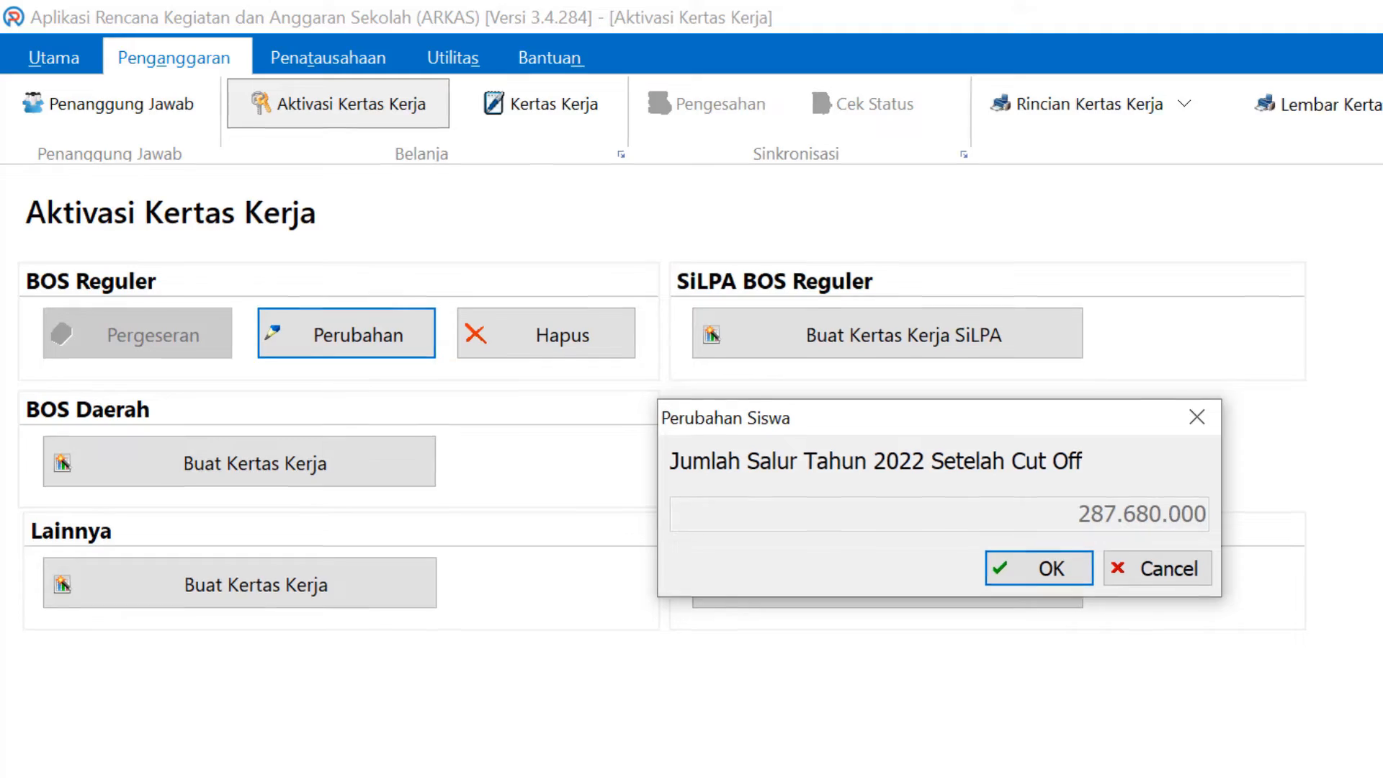
- Open the Excel workbook with the 2022 BOS Reguler fund calculation to check the total against the Perubahan Siswa amount
click(565, 755)
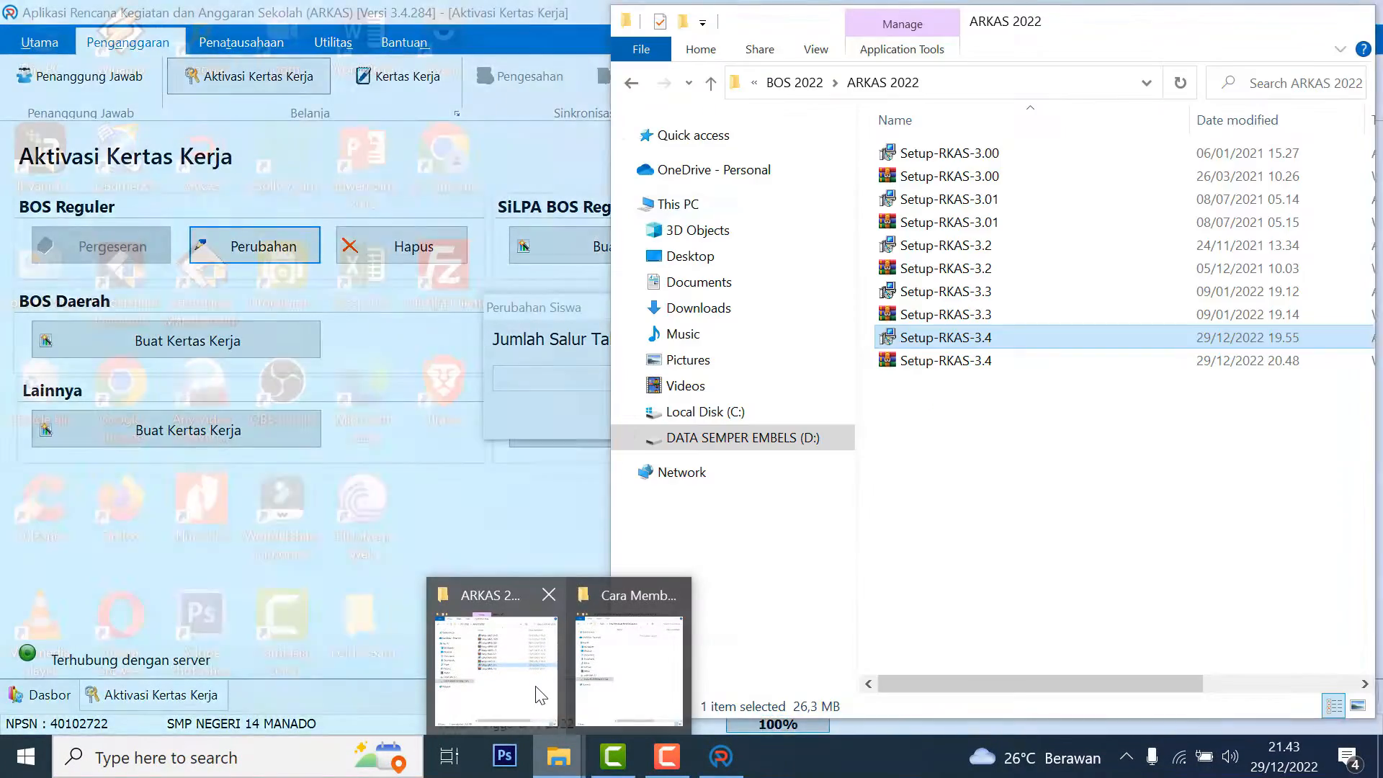
click(535, 692)
click(632, 83)
scroll(1004, 564, down, 1)
scroll(1001, 564, down, 2)
double_click(1002, 594)
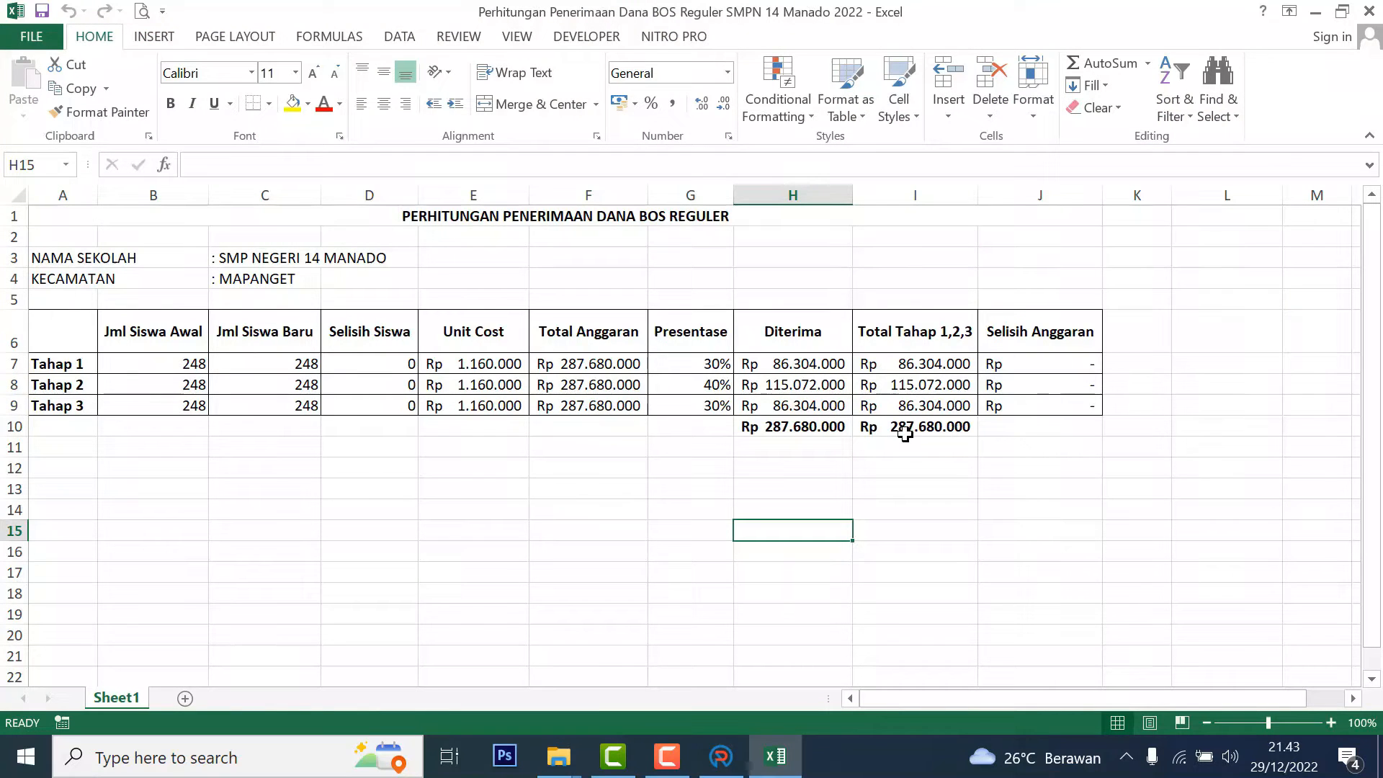
- Return to ARKAS, accept the 2022 post-cut-off amount, and open the Kertas Kerja with BOS Reguler Perubahan as the Sumber Dana
click(721, 755)
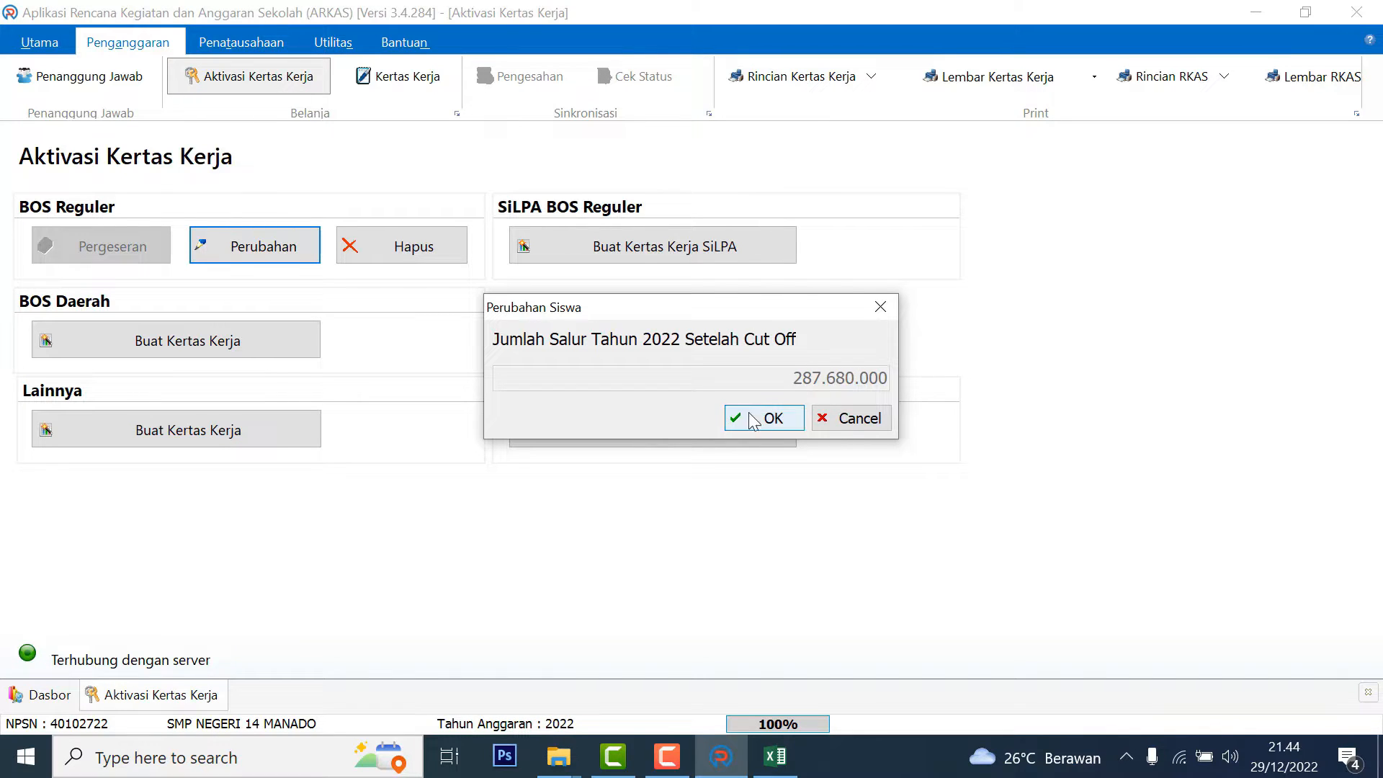
click(790, 419)
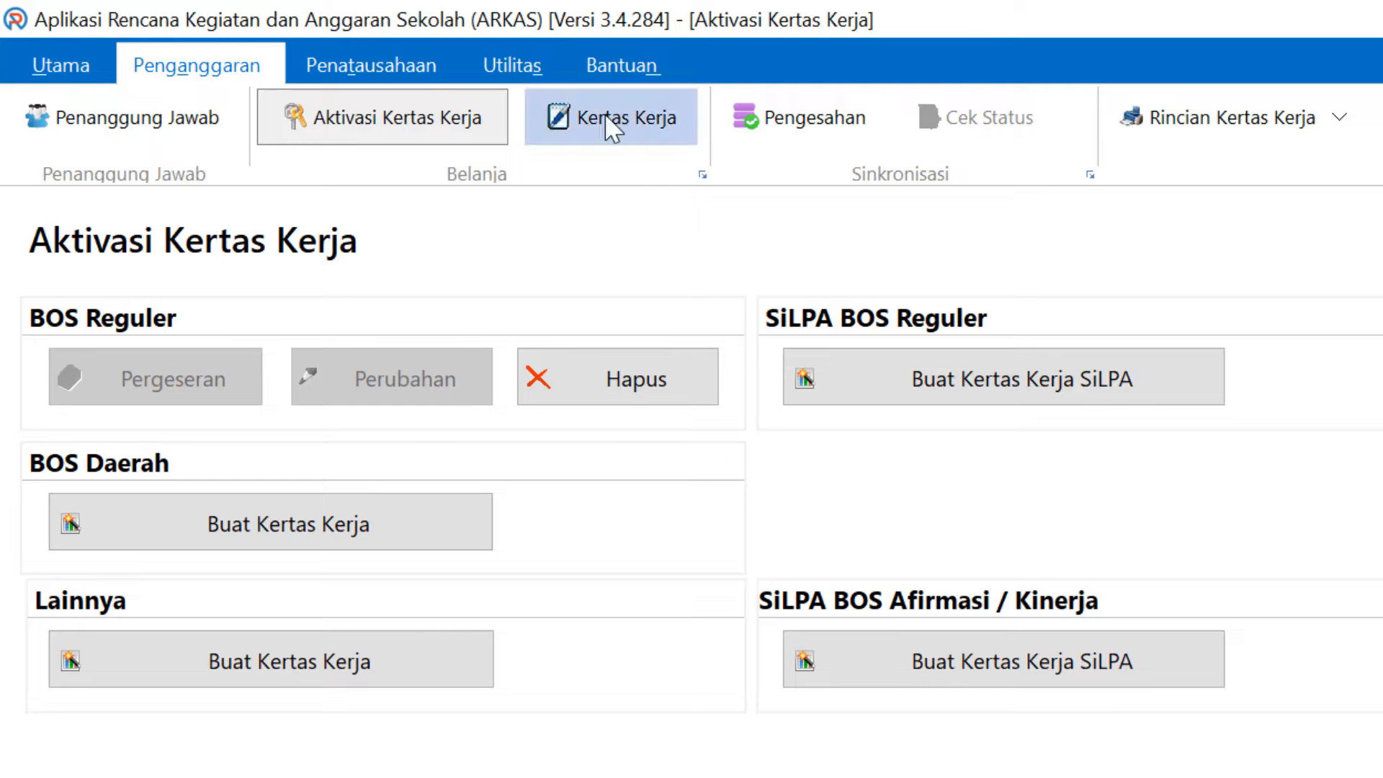
click(658, 130)
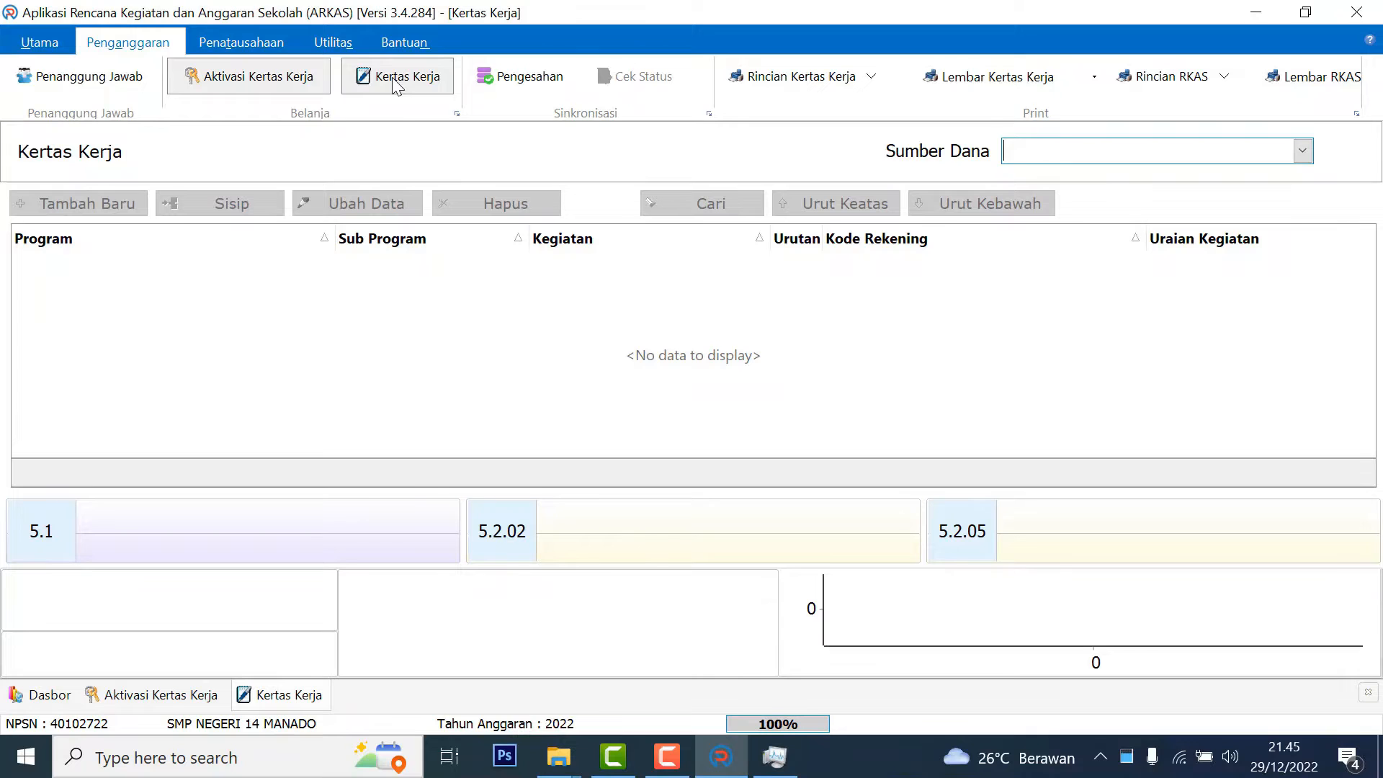
click(1303, 153)
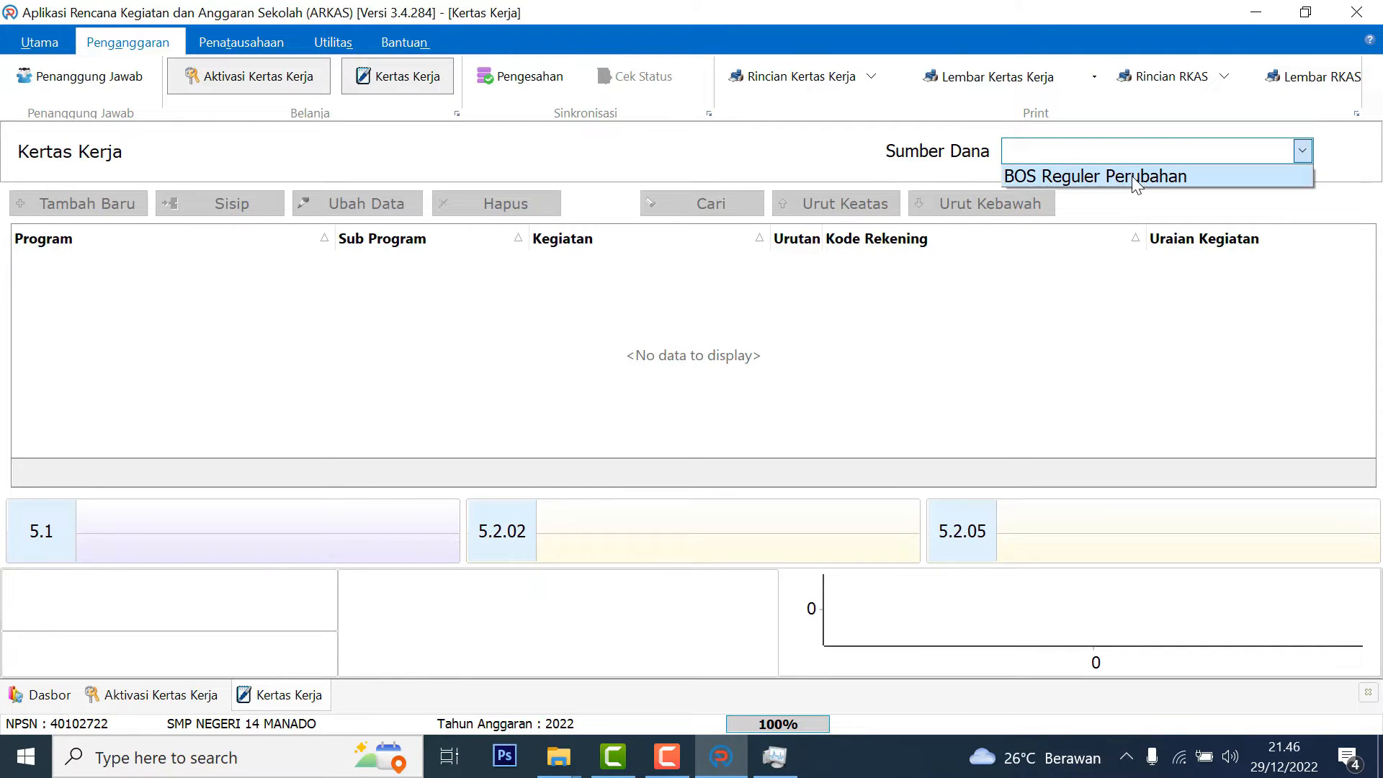
click(1186, 177)
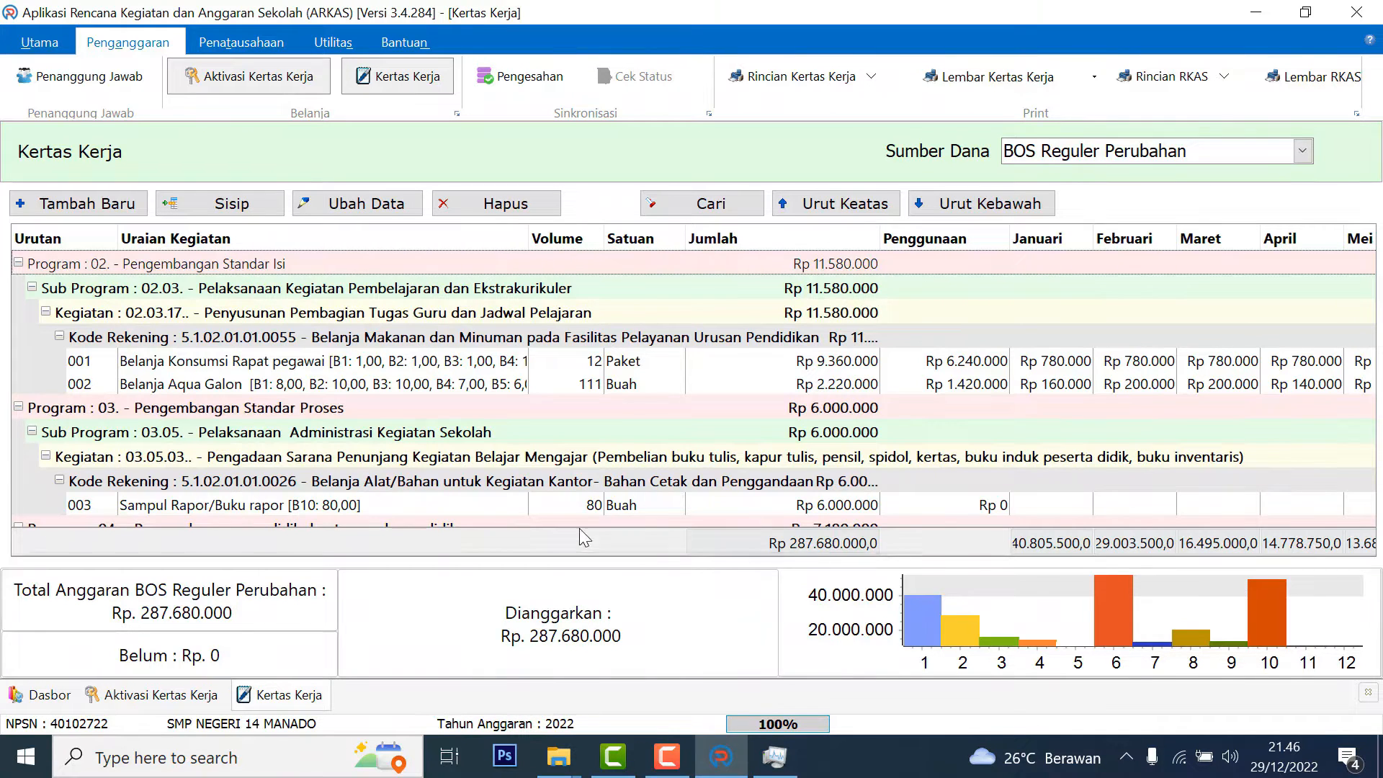
- Examine the Penggunaan and January-to-December columns for the first budget items in the Kertas Kerja
mouse_move(535, 552)
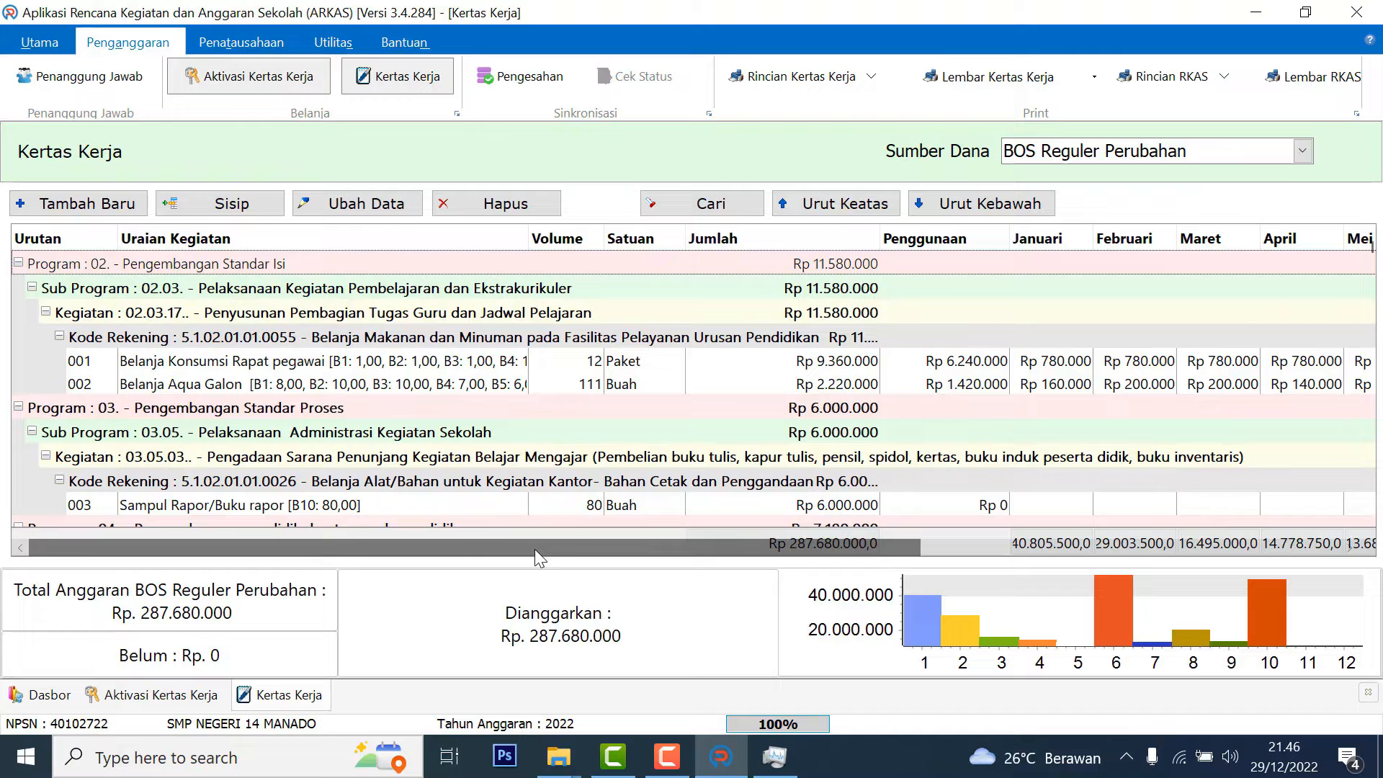
drag(534, 549, 965, 602)
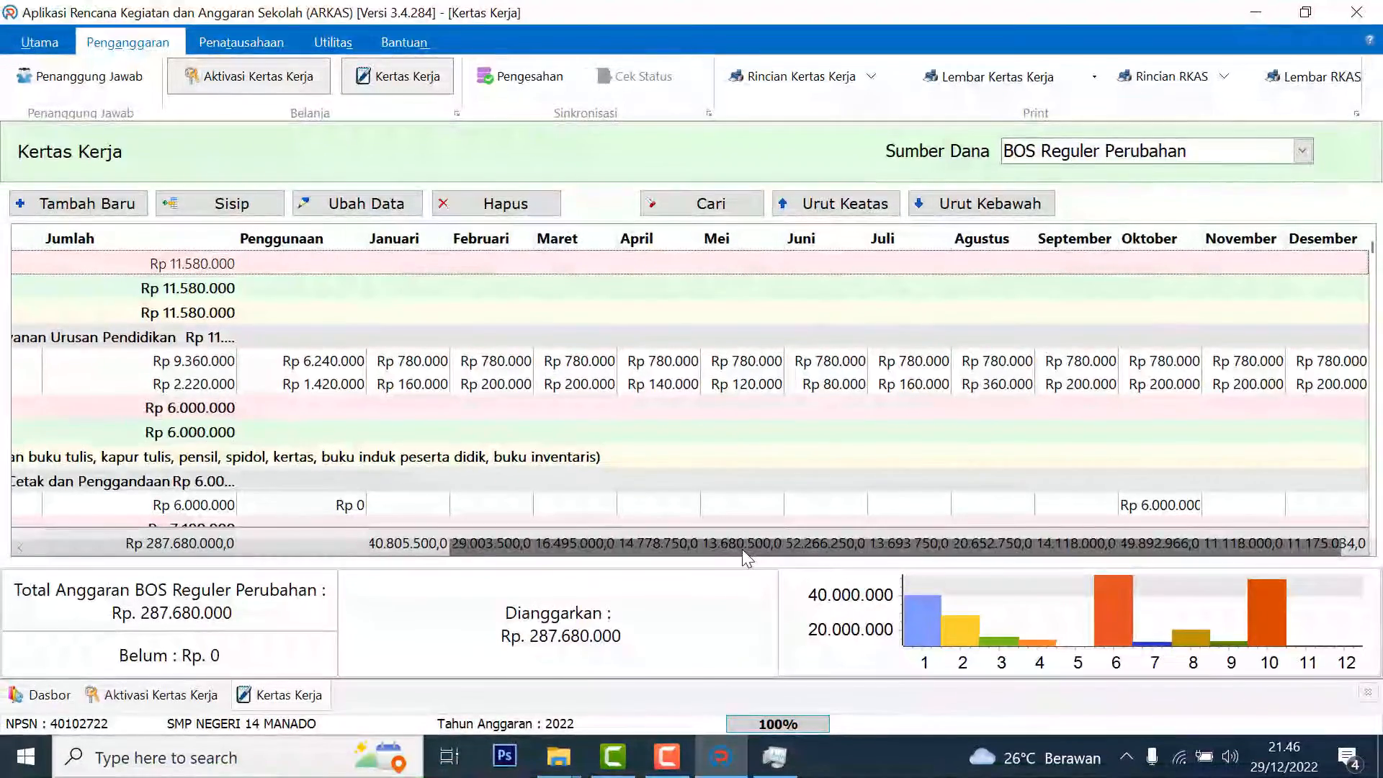
drag(720, 546, 269, 544)
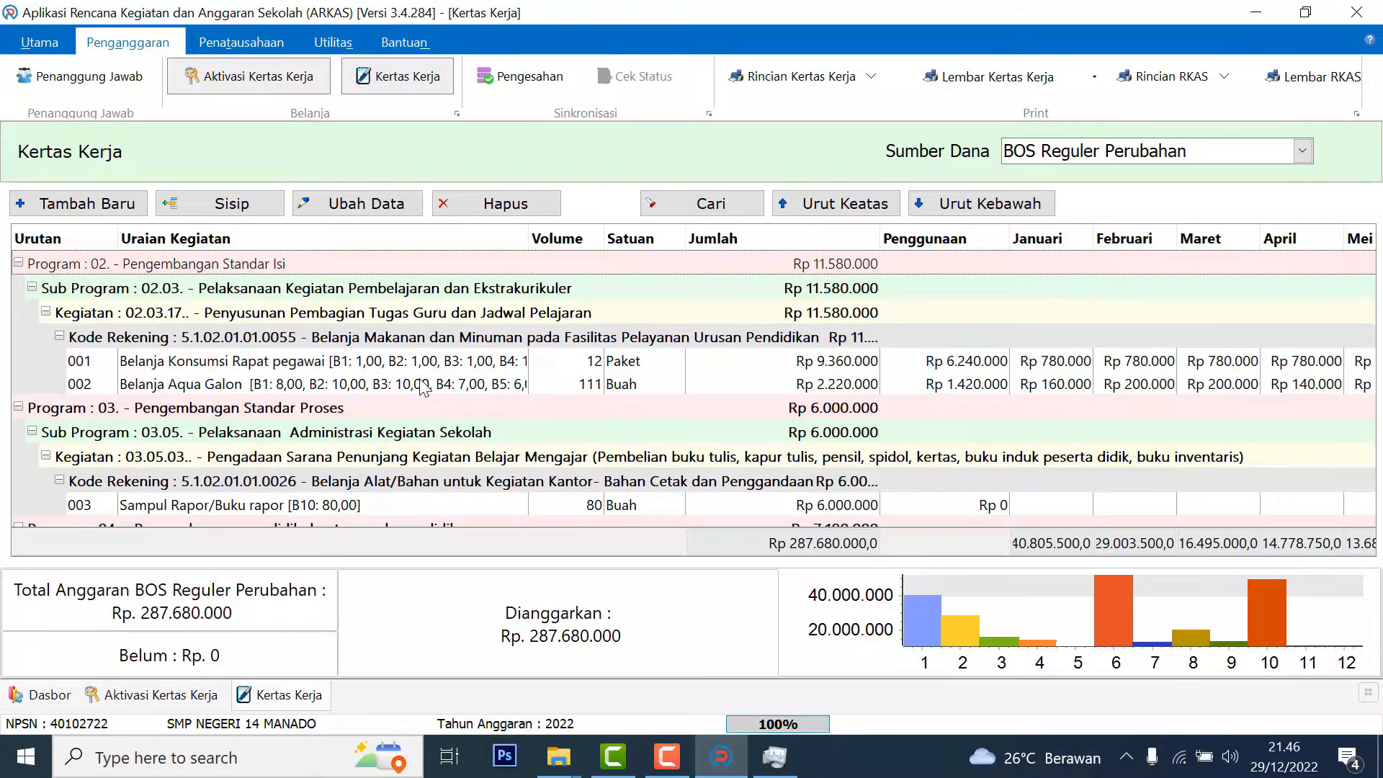
drag(409, 553, 345, 579)
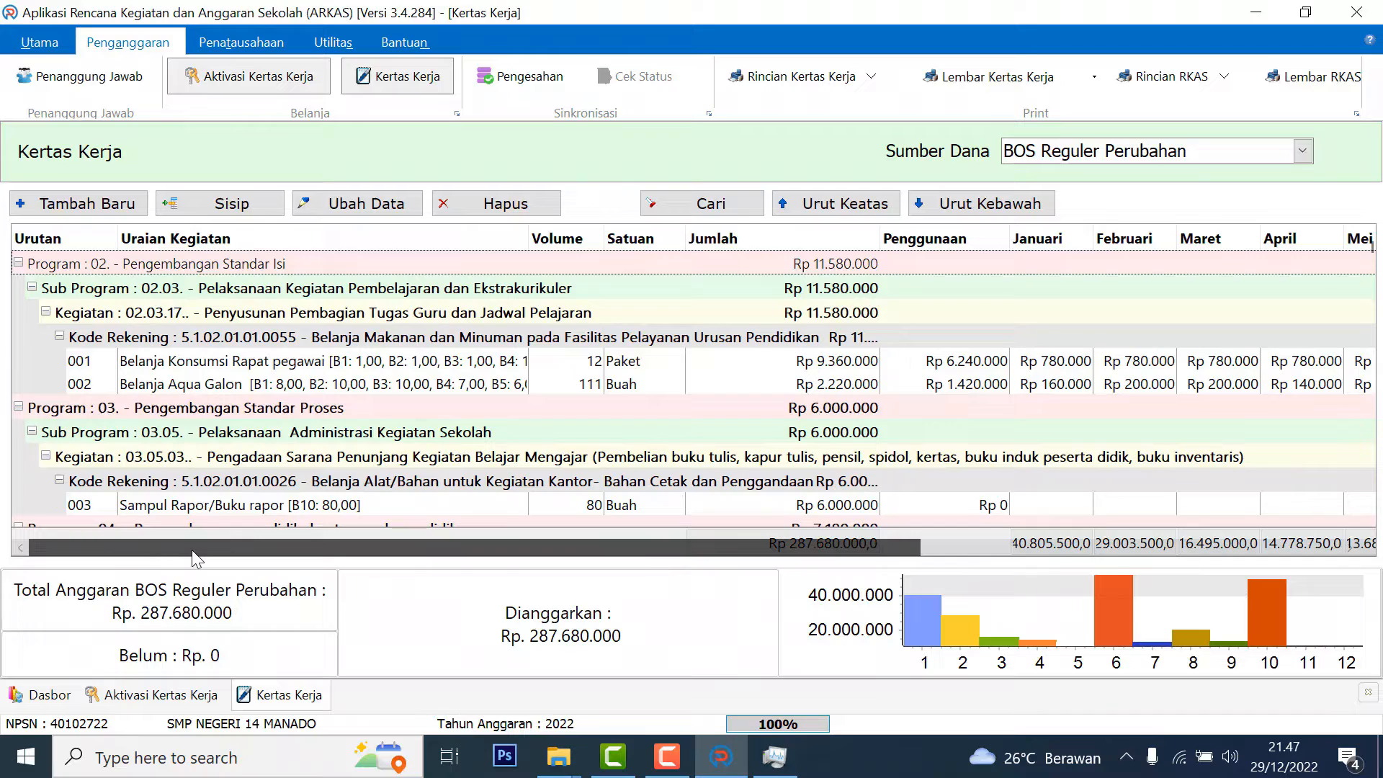
drag(190, 551, 144, 618)
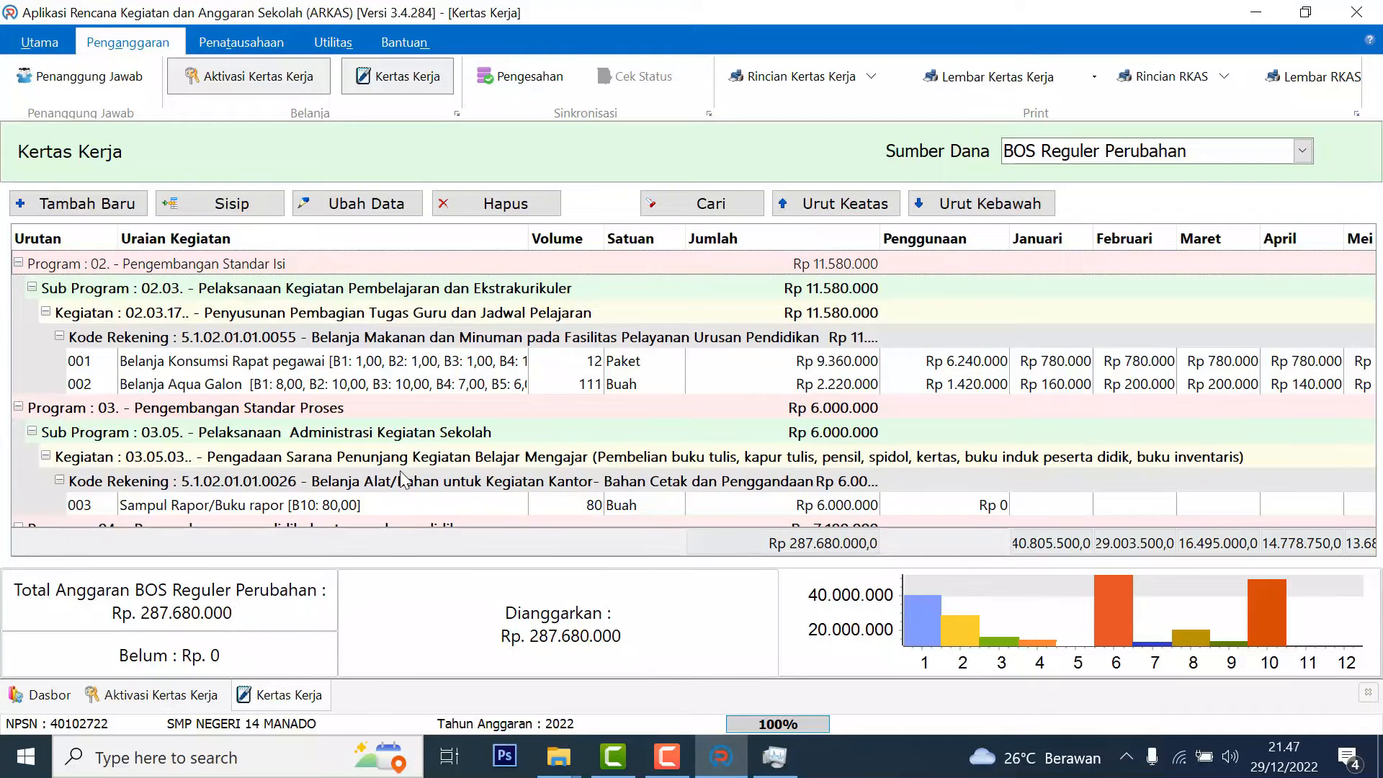
- Look through the remaining budget items and examine the monthly allocations of the school guard, cleaning and security honorariums under Kegiatan 07.12.04
scroll(405, 477, down, 15)
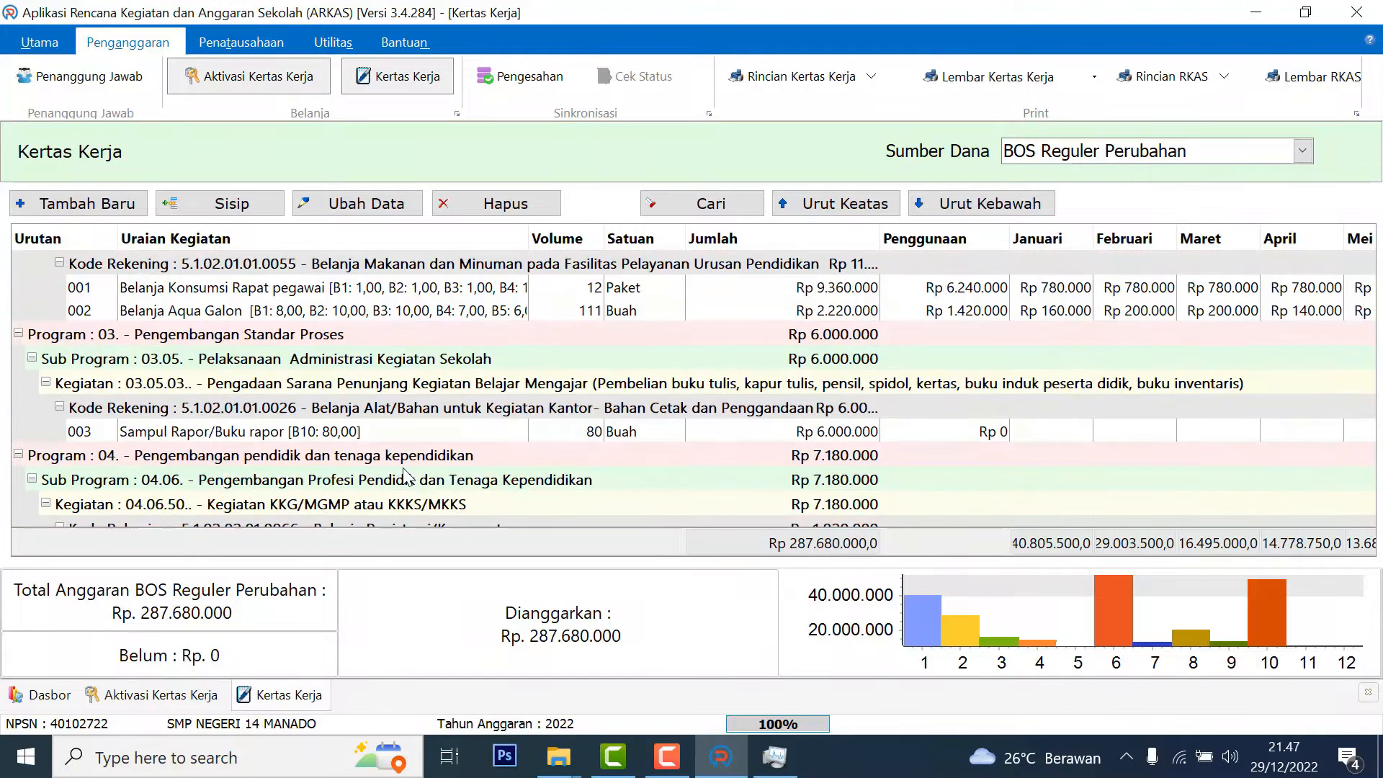
scroll(405, 476, down, 10)
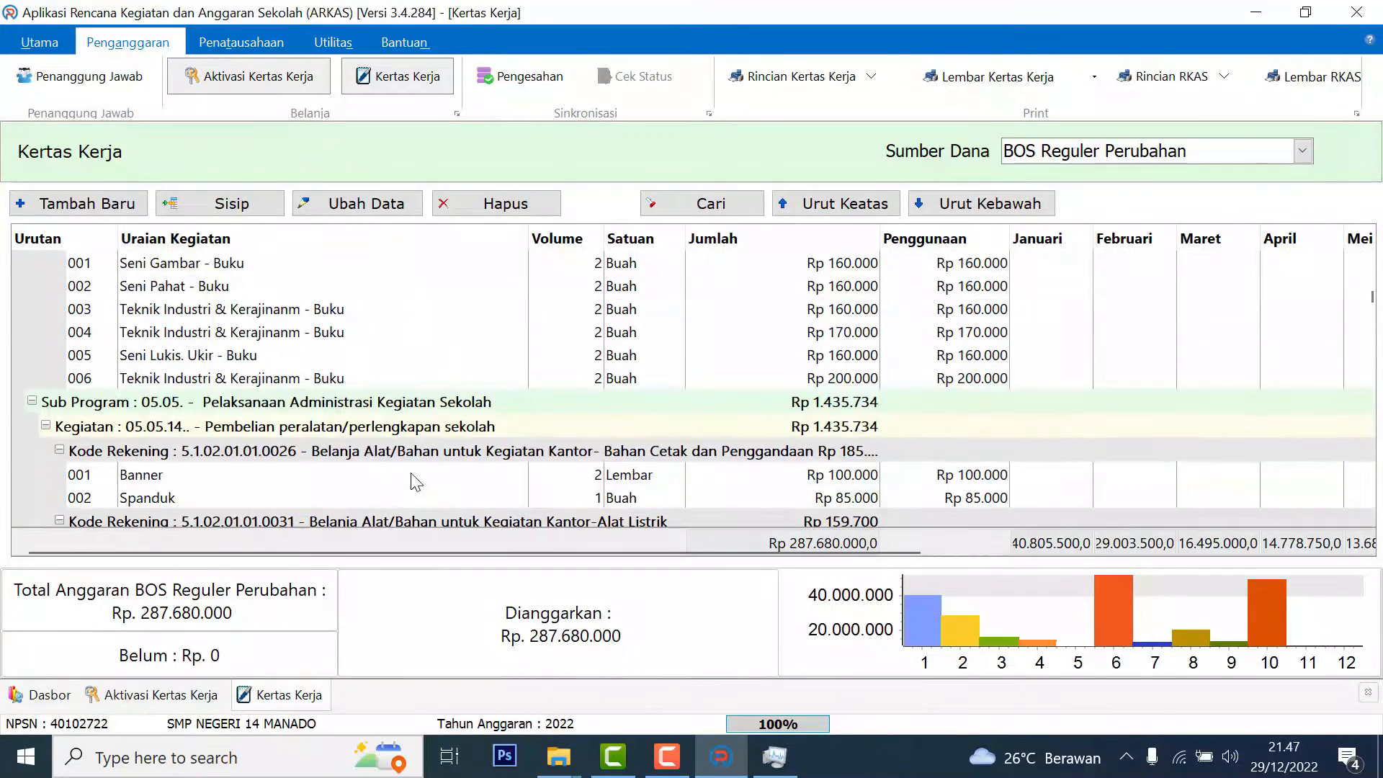
drag(1376, 325, 1380, 548)
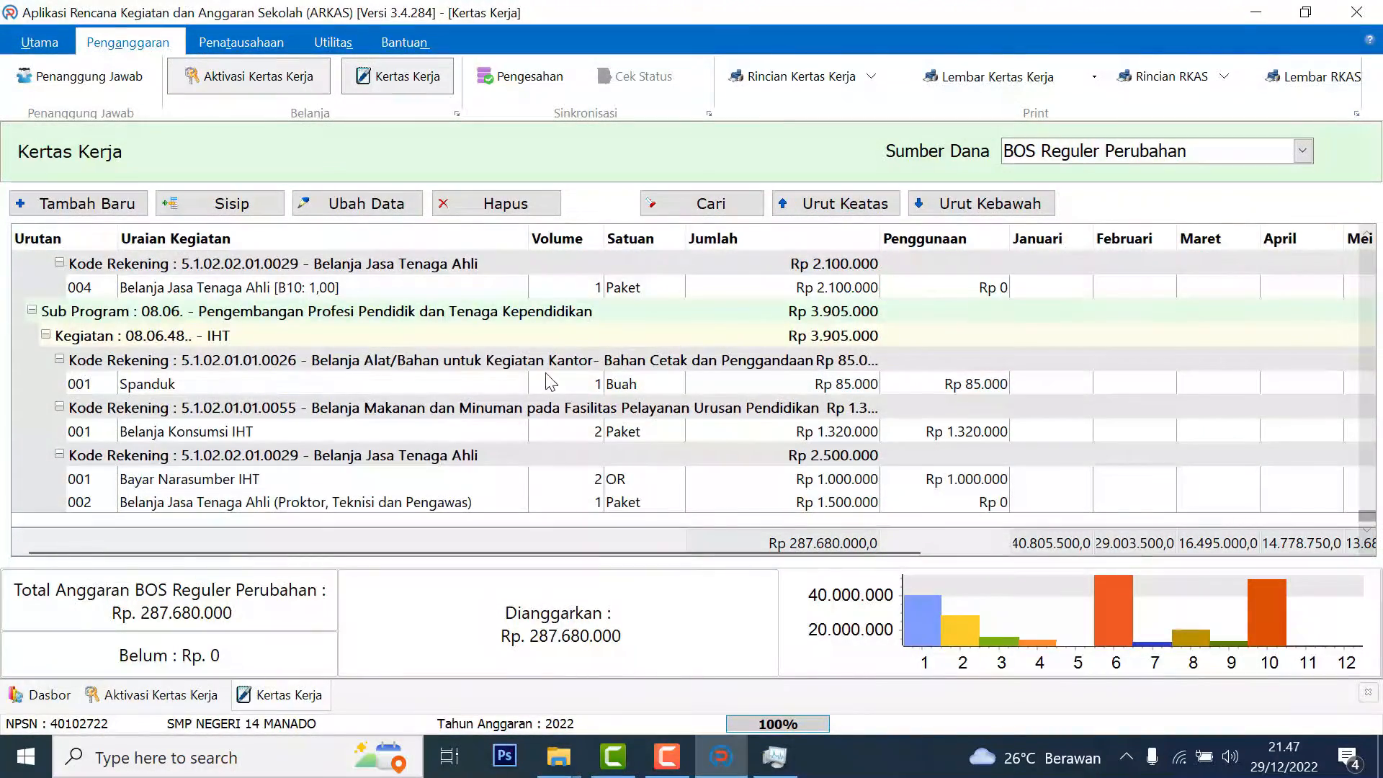
scroll(471, 386, up, 1)
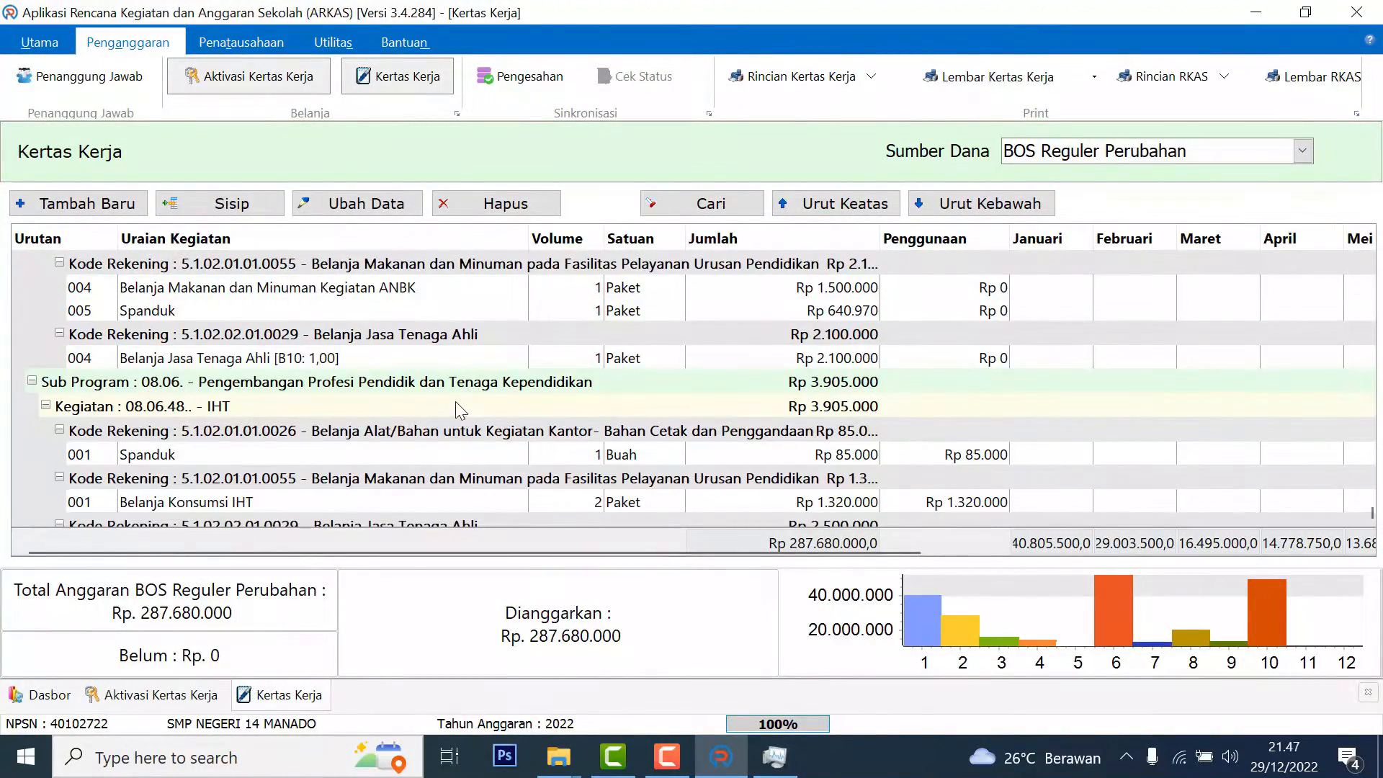
scroll(455, 407, up, 3)
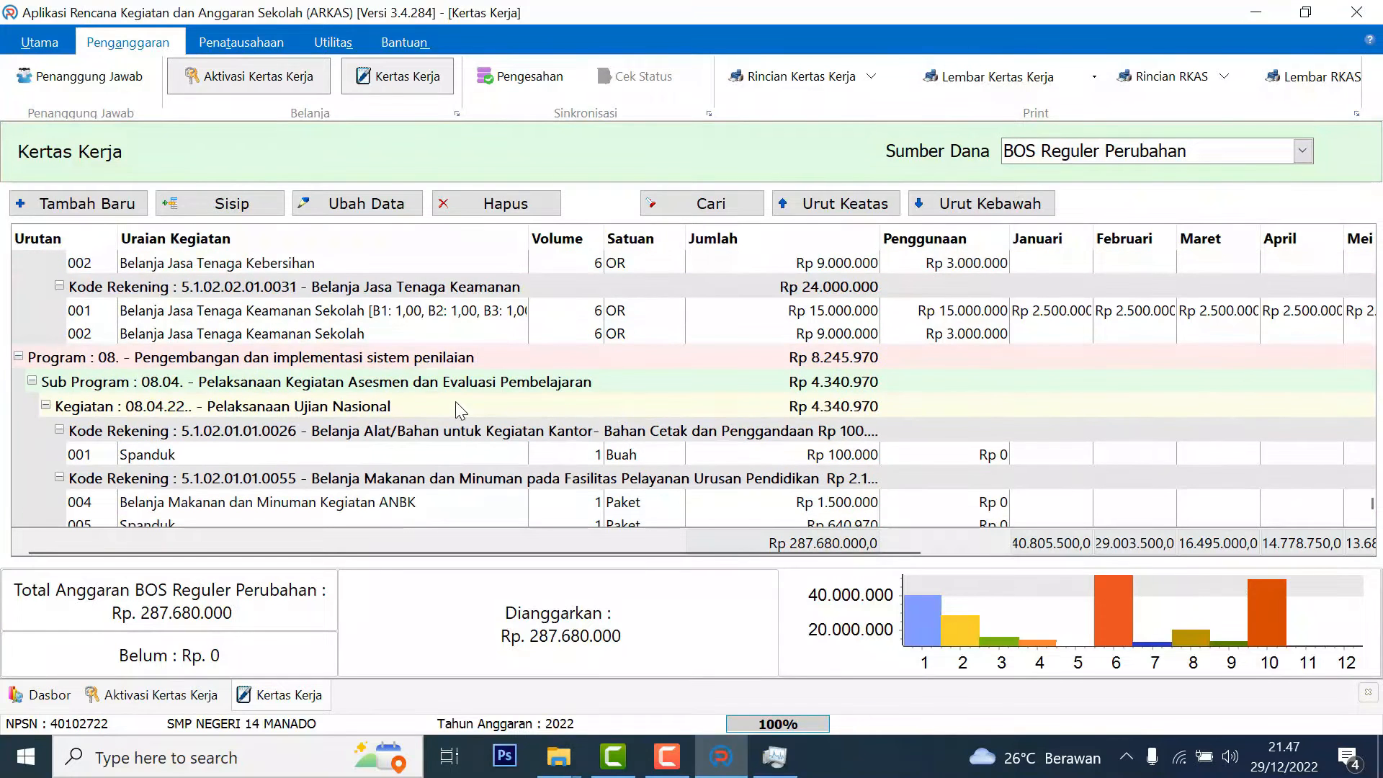
scroll(457, 409, up, 2)
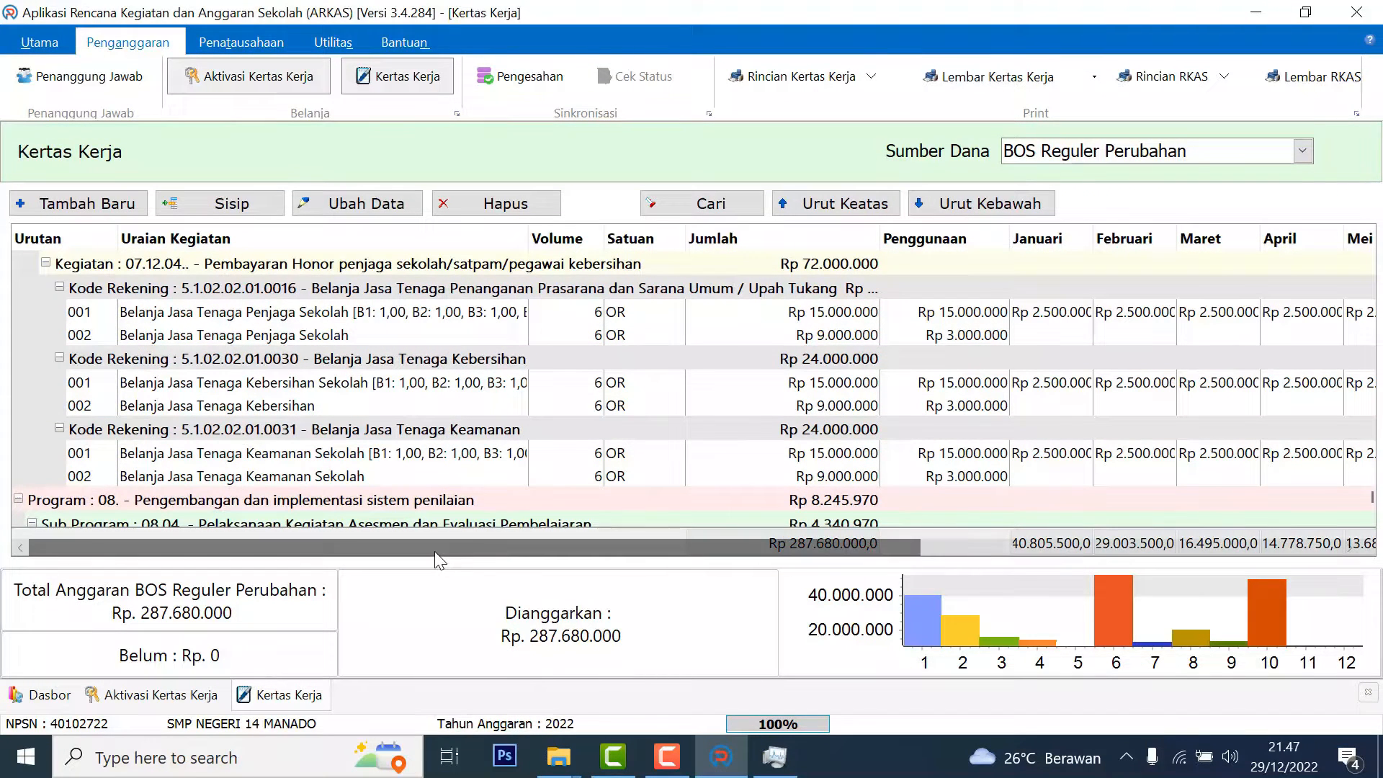
drag(434, 547, 919, 586)
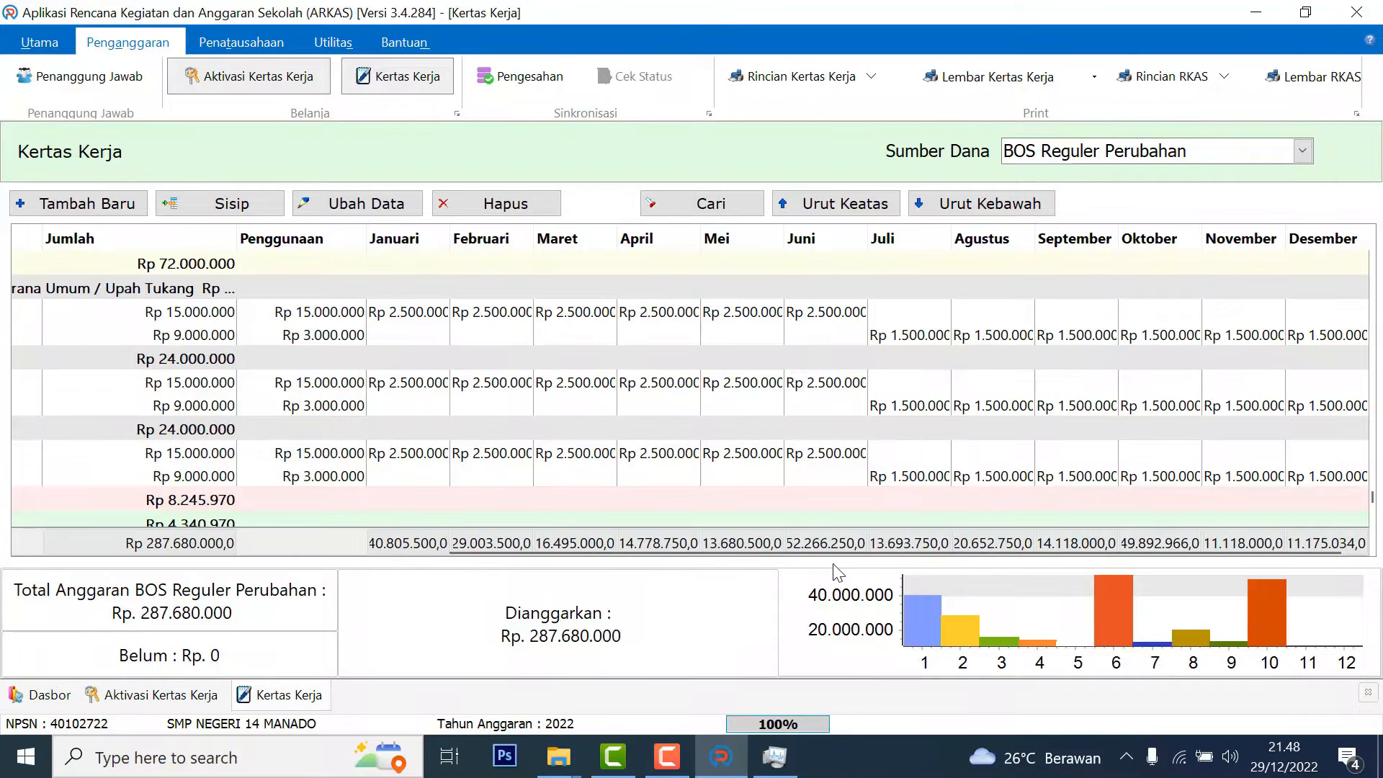
drag(833, 546, 401, 591)
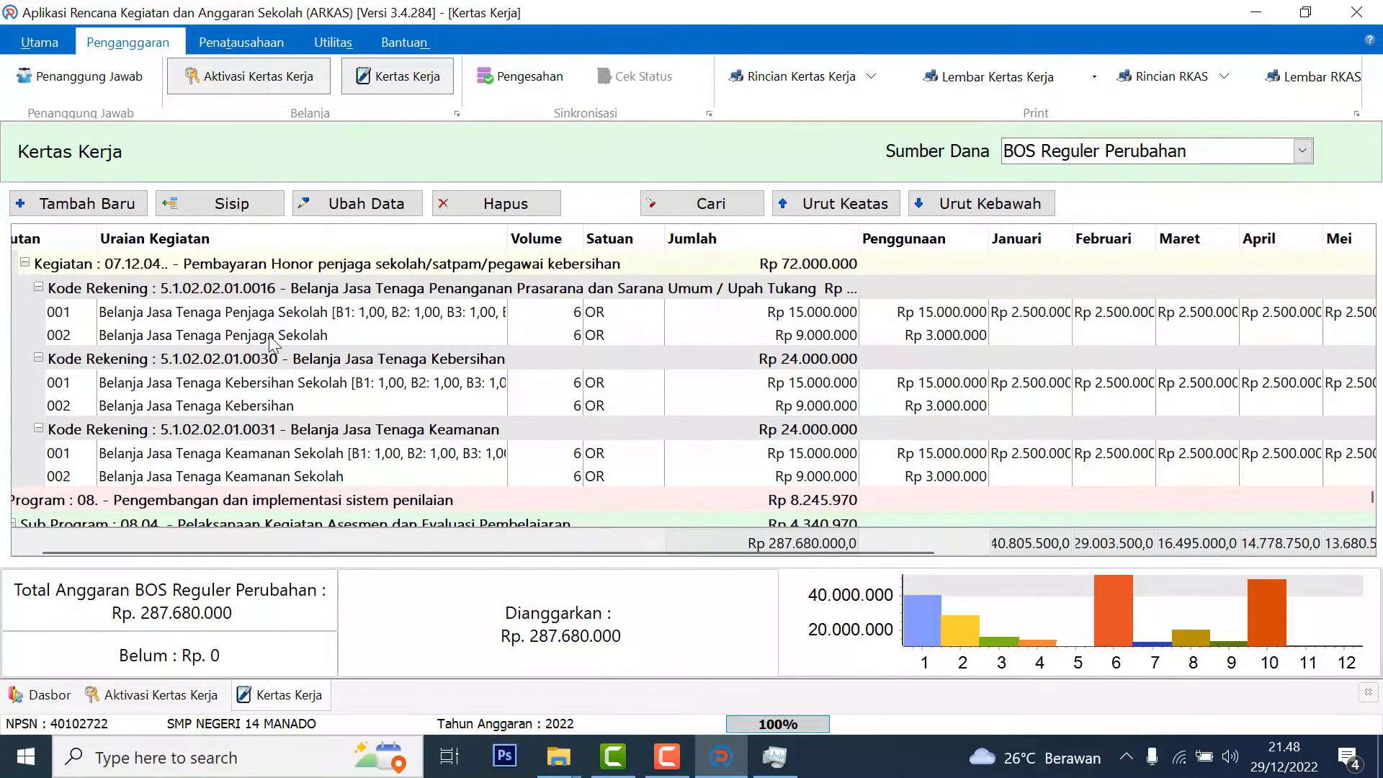
drag(556, 565, 369, 596)
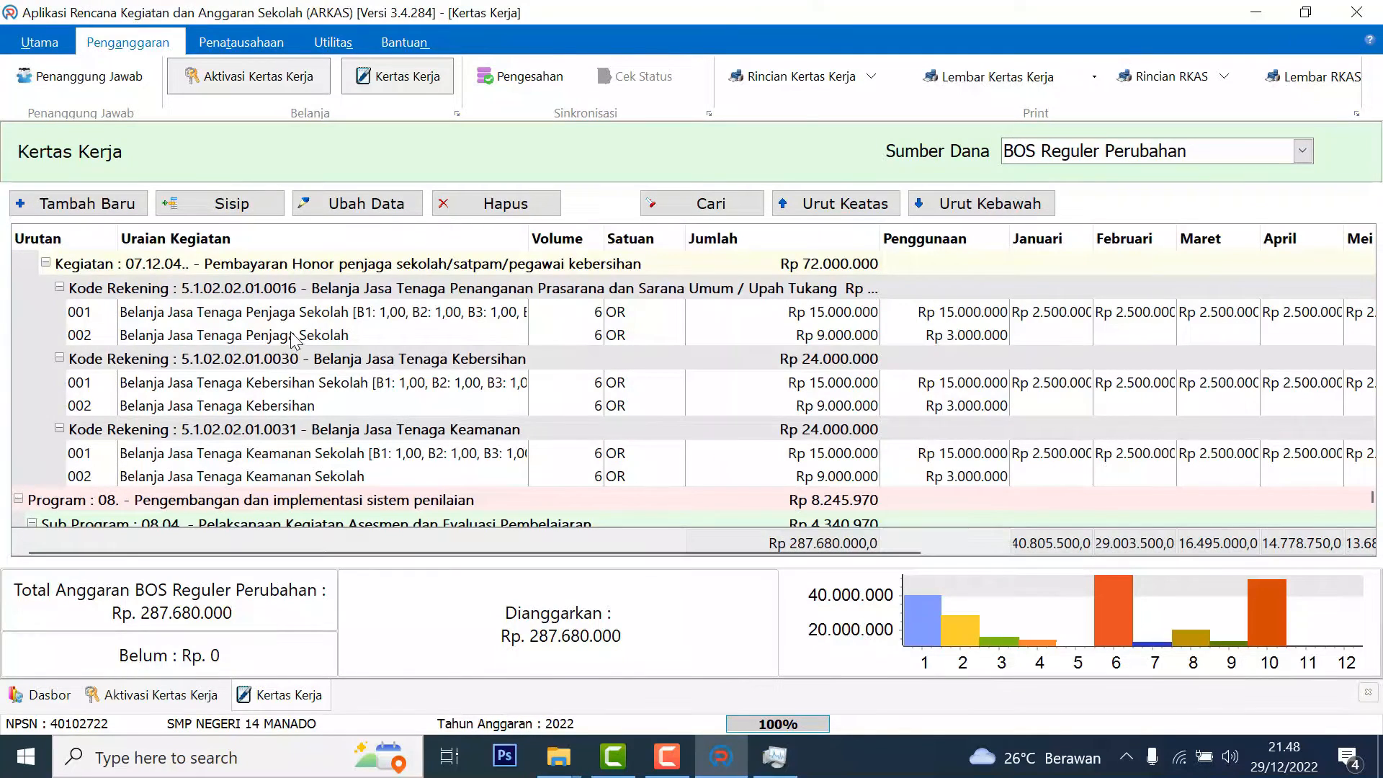
click(294, 337)
click(298, 317)
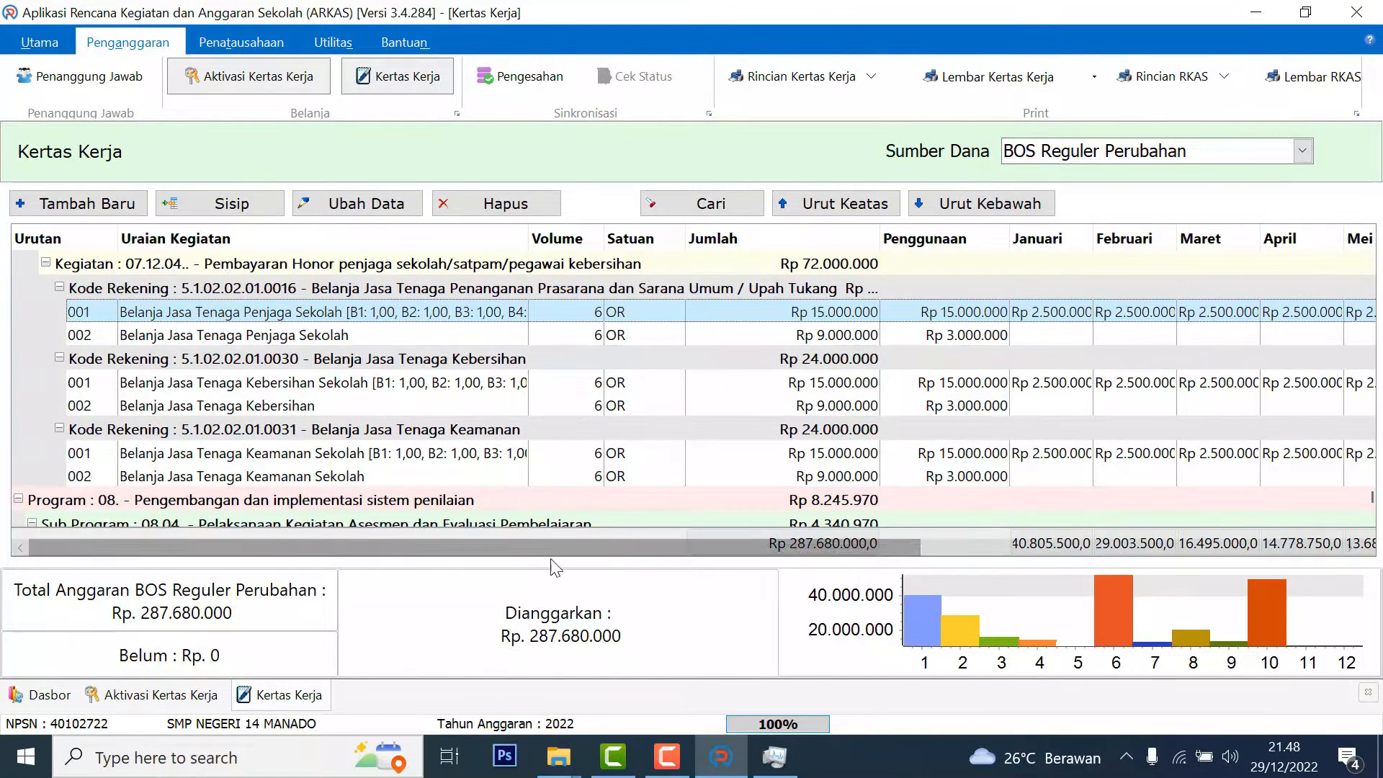
drag(547, 546, 476, 563)
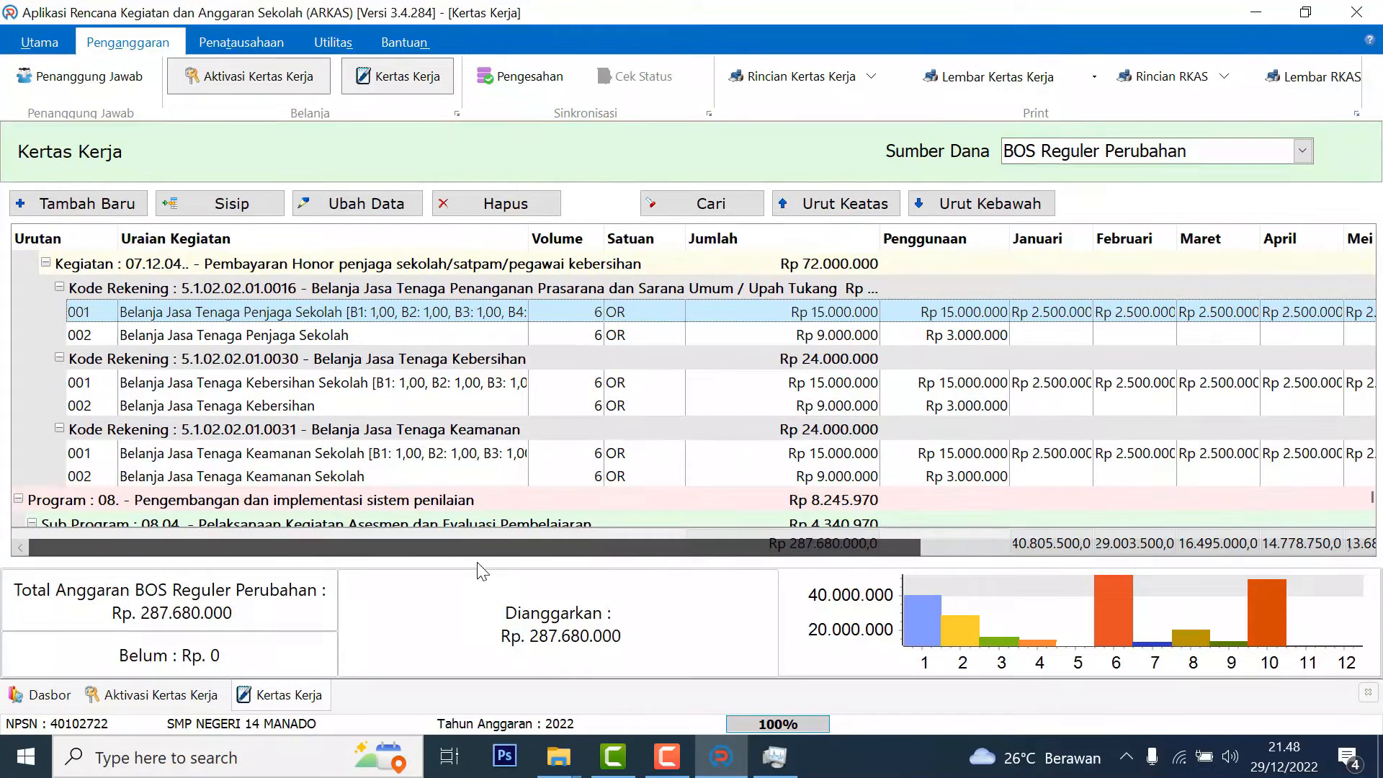
- Open the details of item 002 Belanja Jasa Tenaga Penjaga Sekolah, review its monthly volumes, and save the entry
click(296, 337)
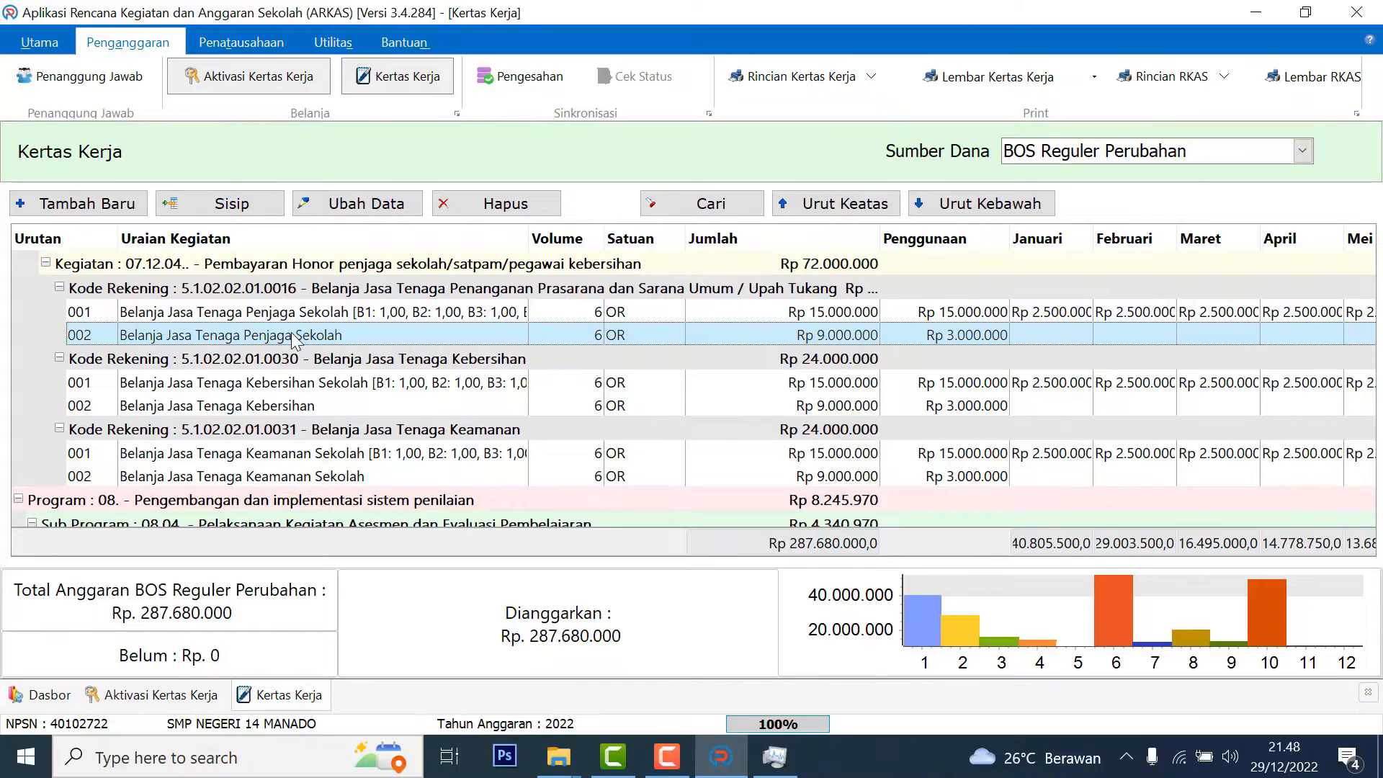
drag(654, 550, 584, 581)
double_click(275, 338)
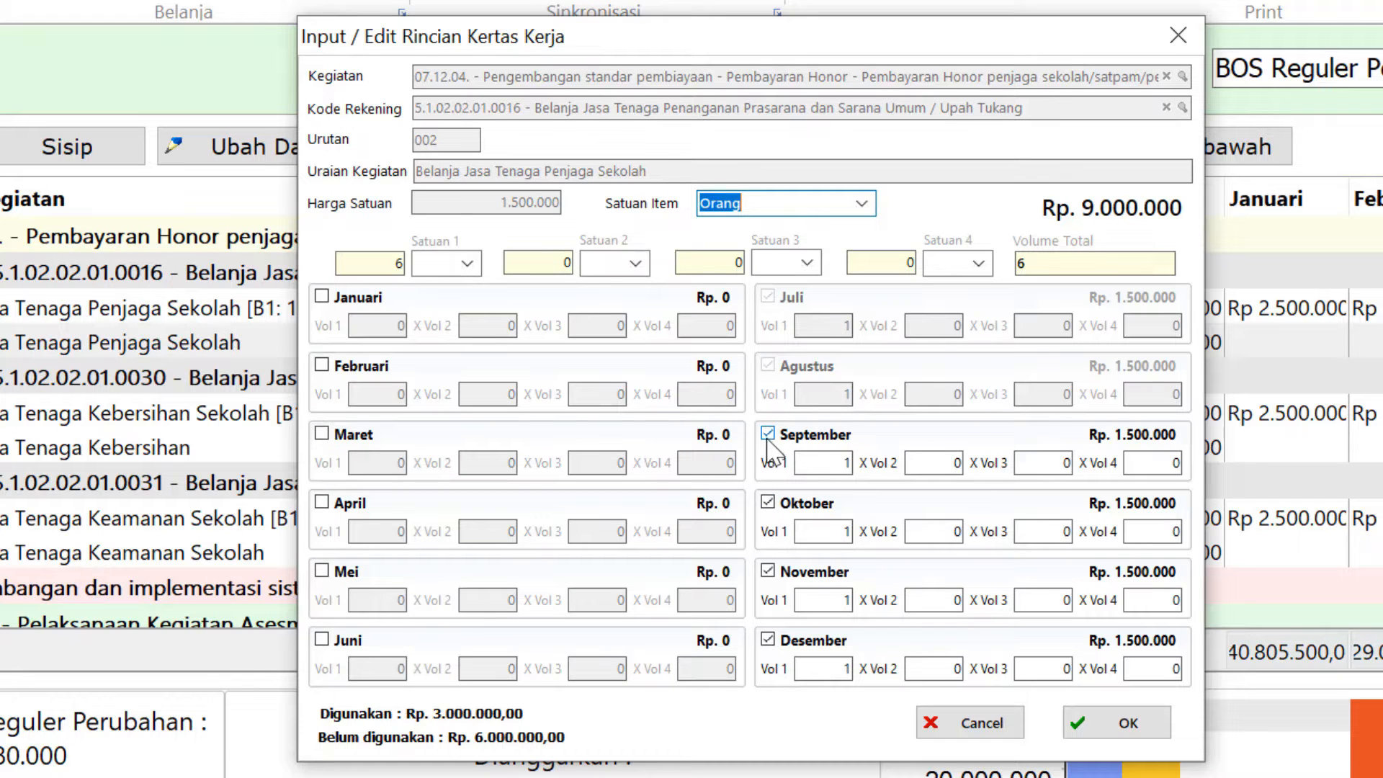
click(1118, 725)
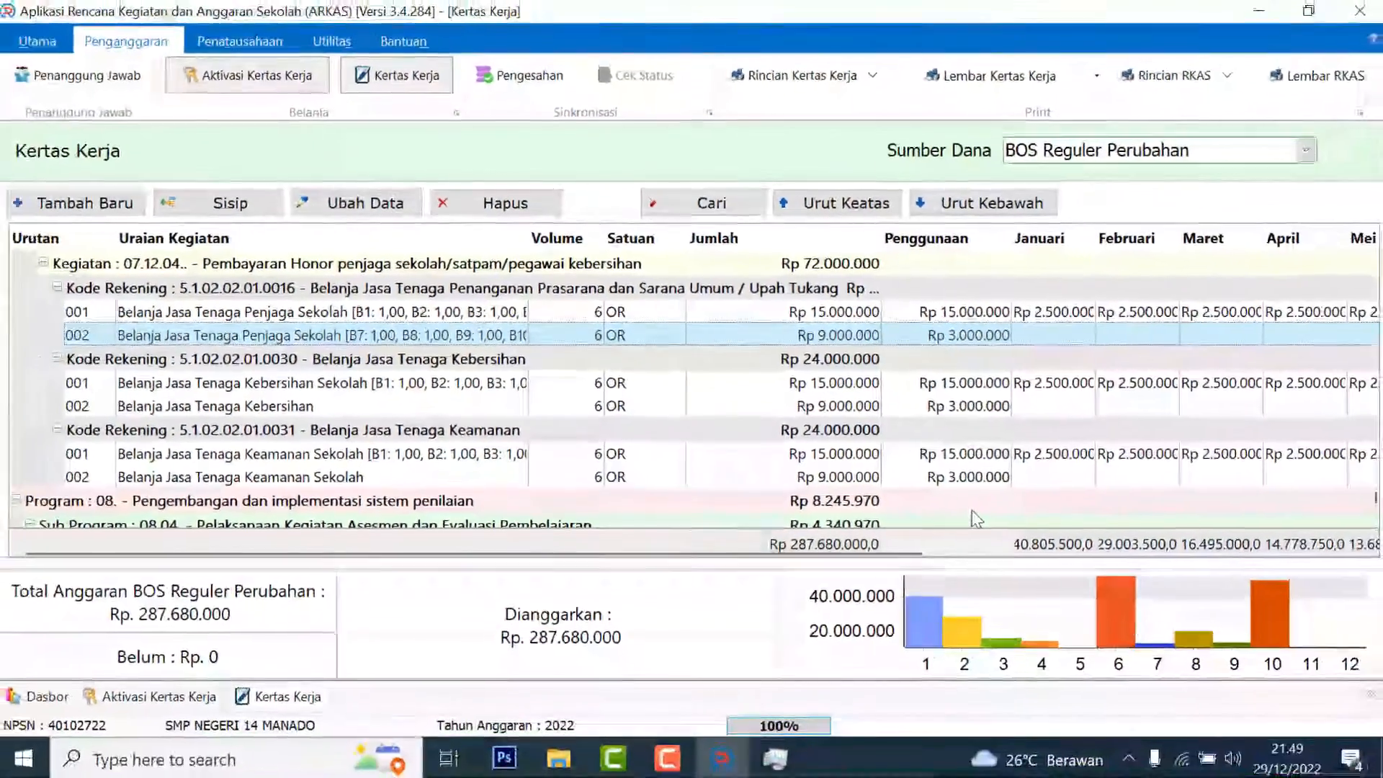
- Open item 002 Belanja Aqua Galon under Kegiatan 02.03.17 and set its September volume to 8
scroll(1172, 617, up, 15)
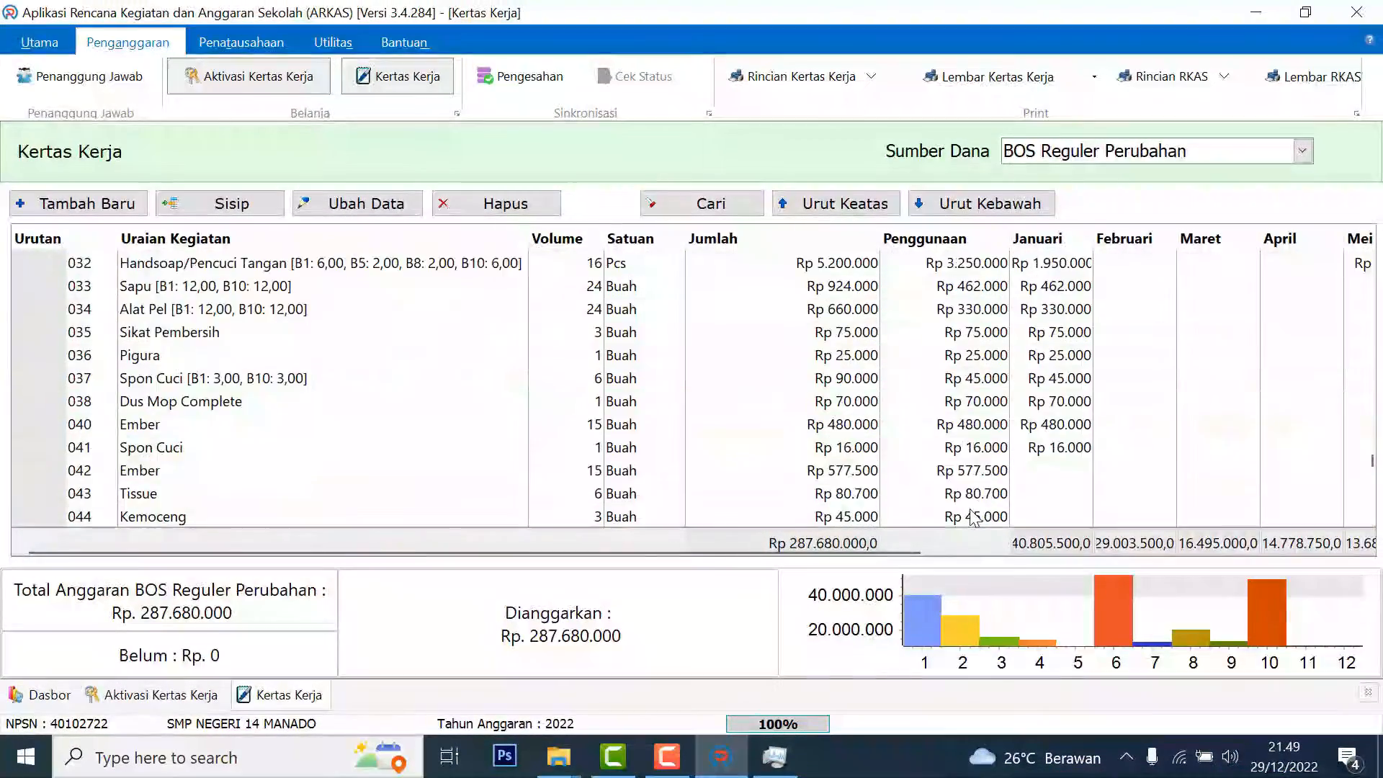
scroll(973, 517, up, 10)
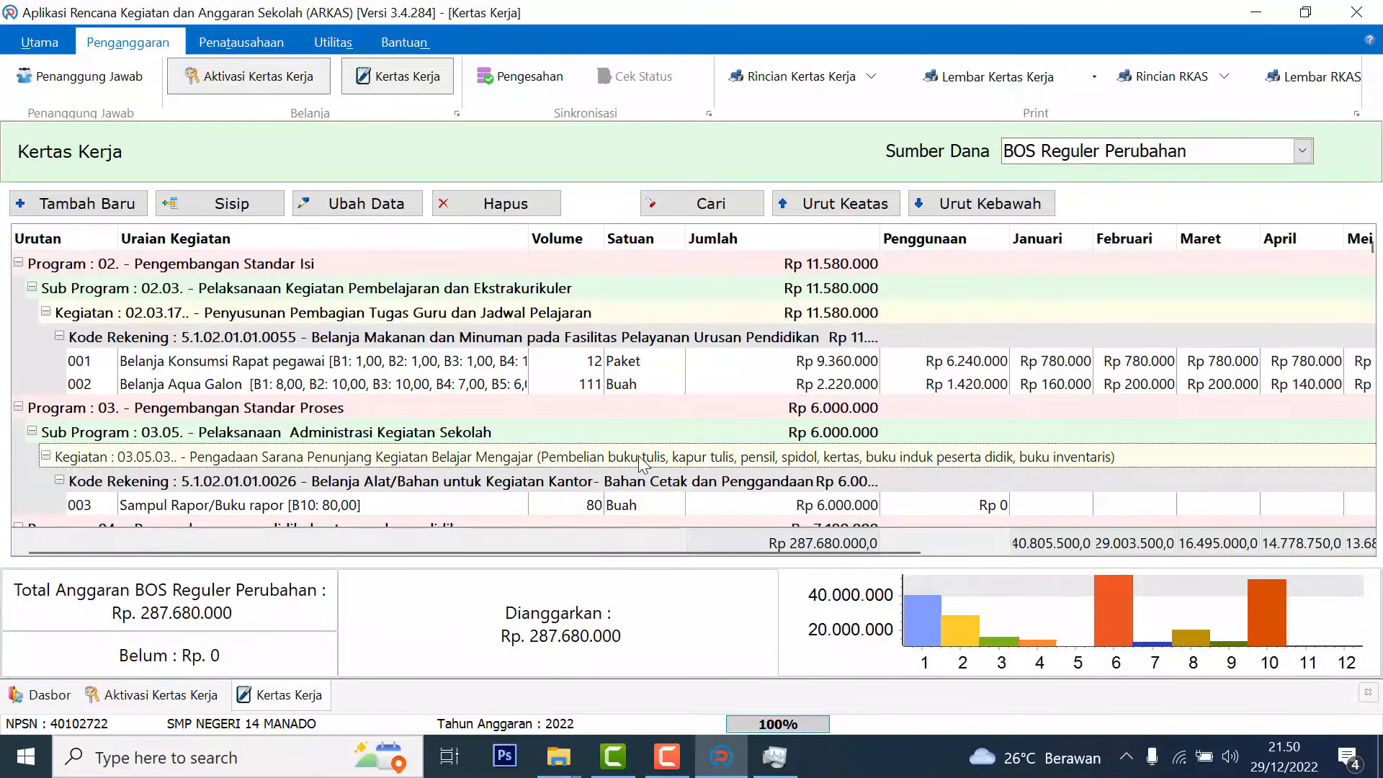
click(452, 391)
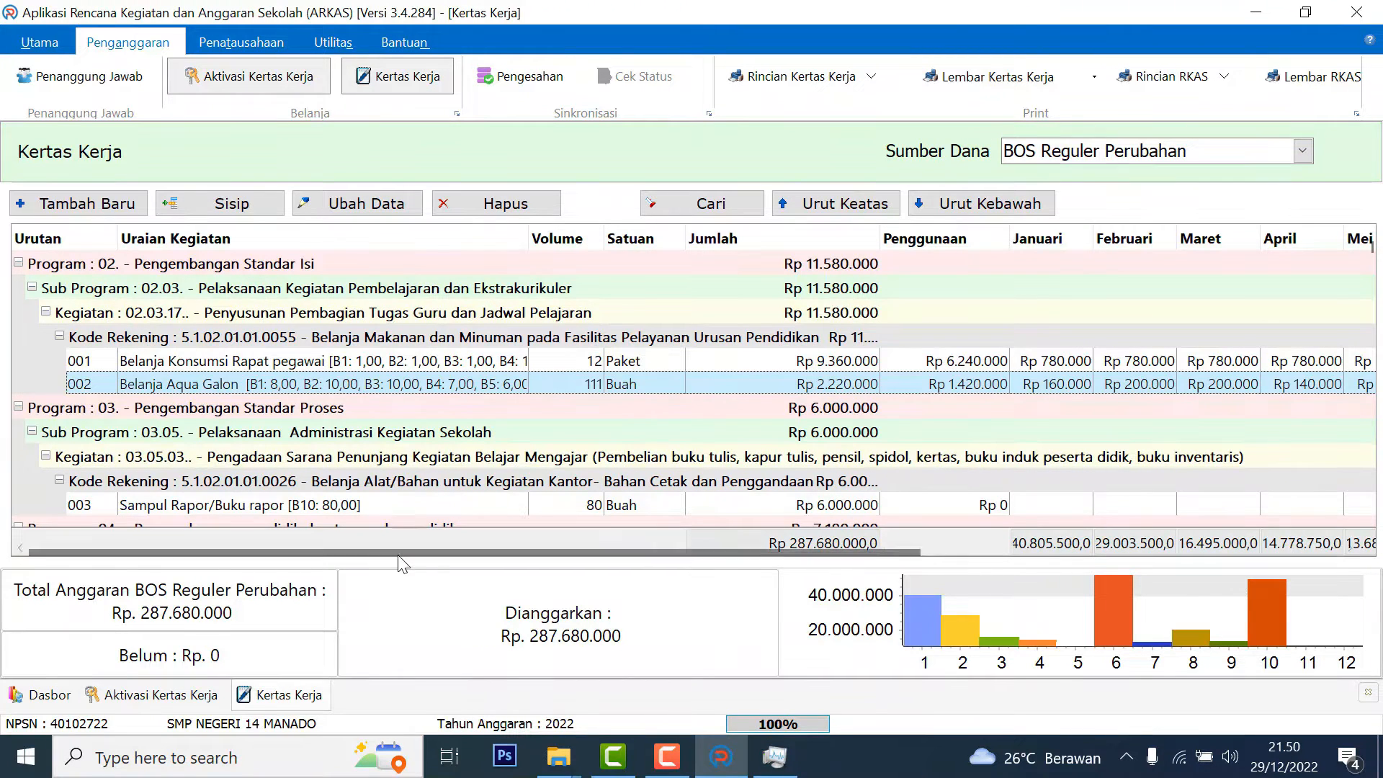
drag(388, 548, 894, 565)
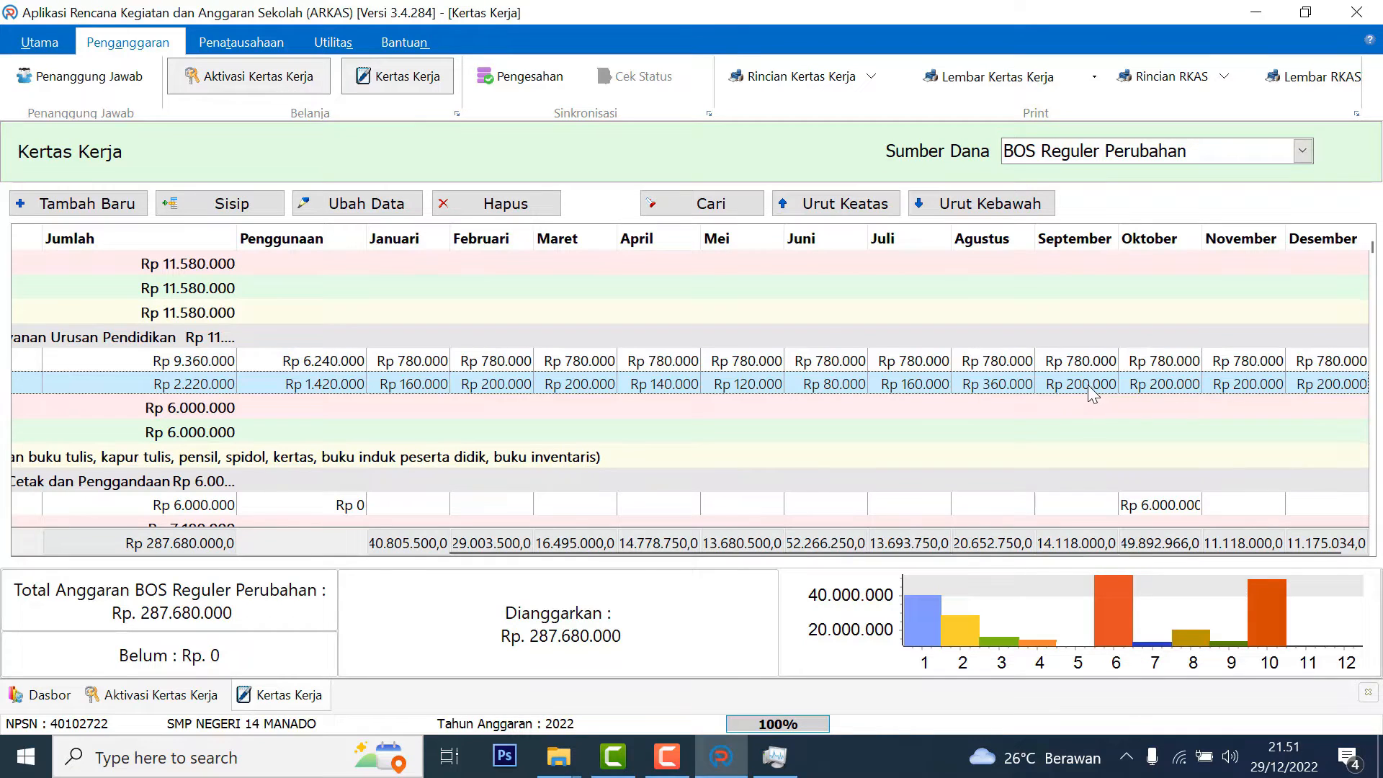
drag(563, 560, 387, 583)
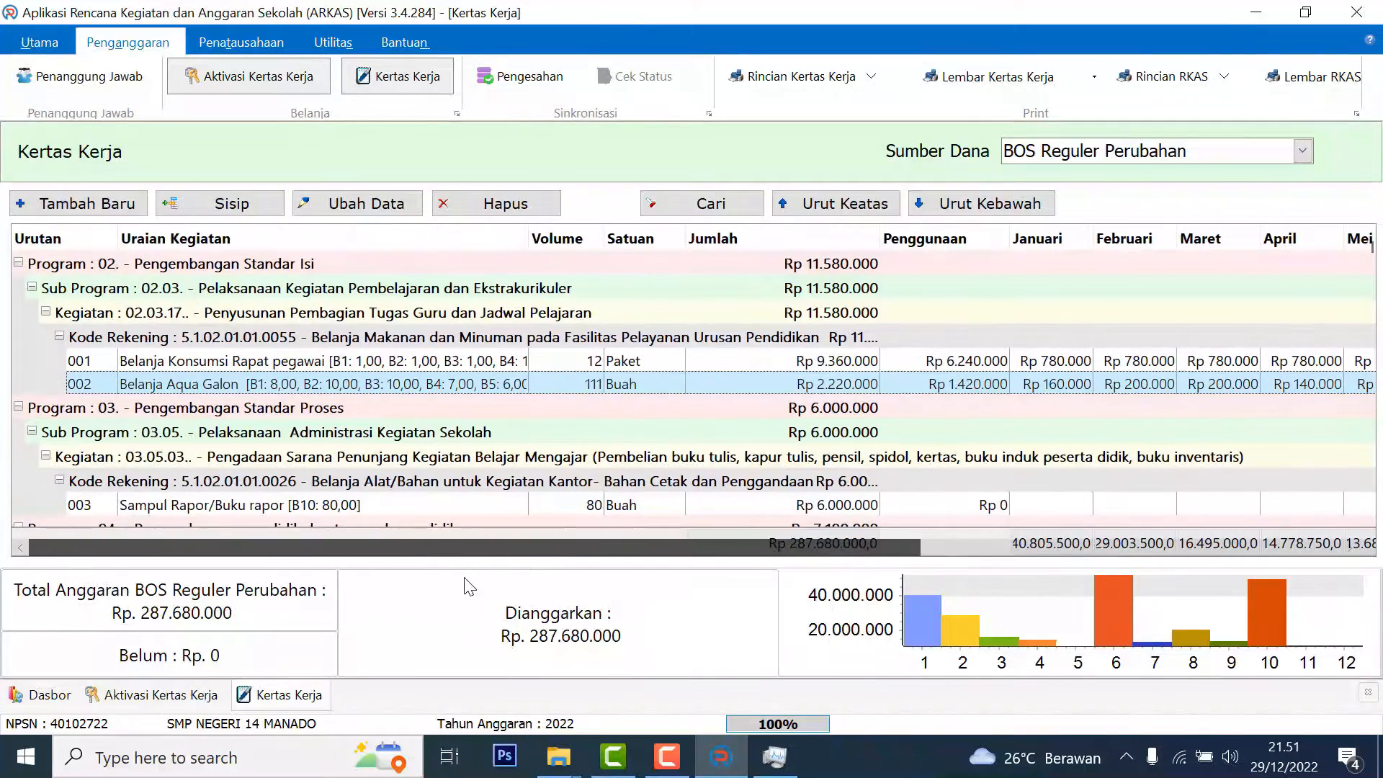
double_click(237, 393)
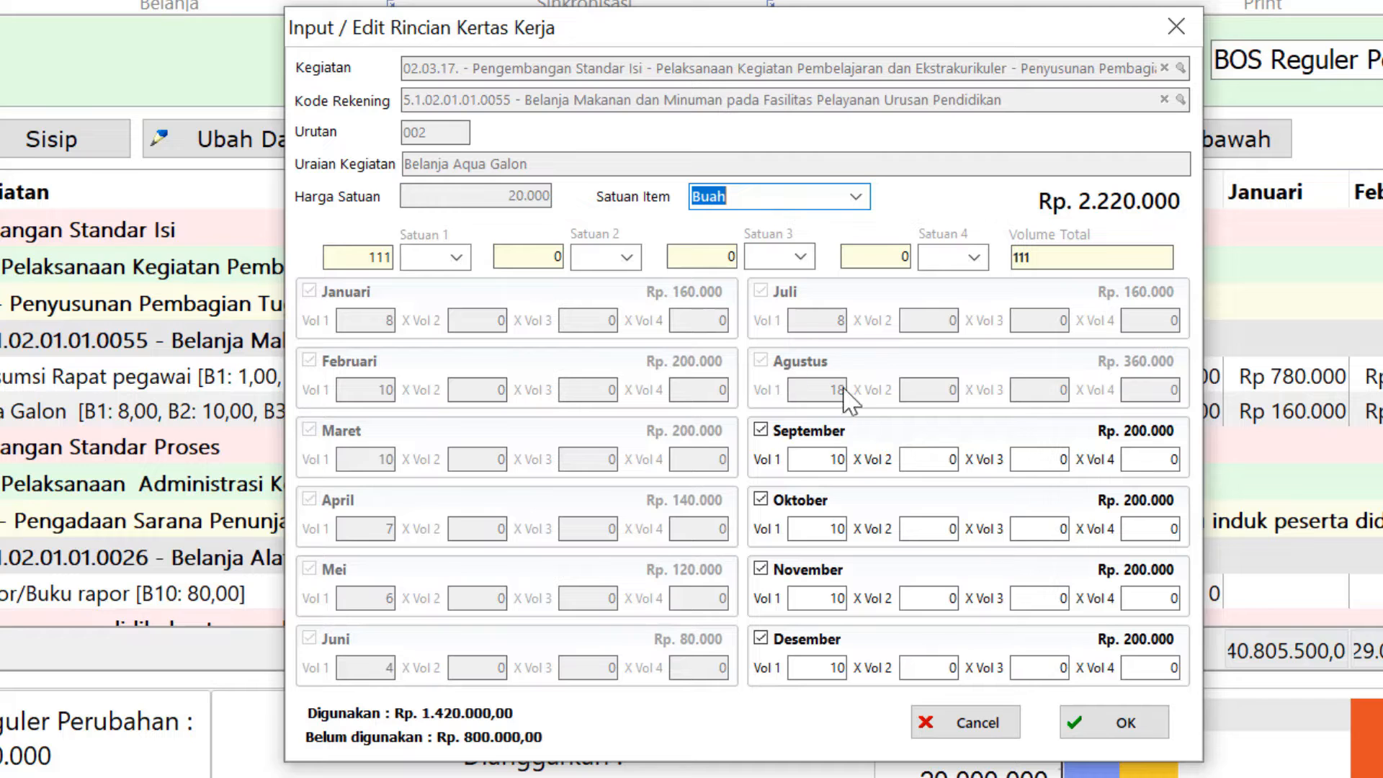
click(825, 459)
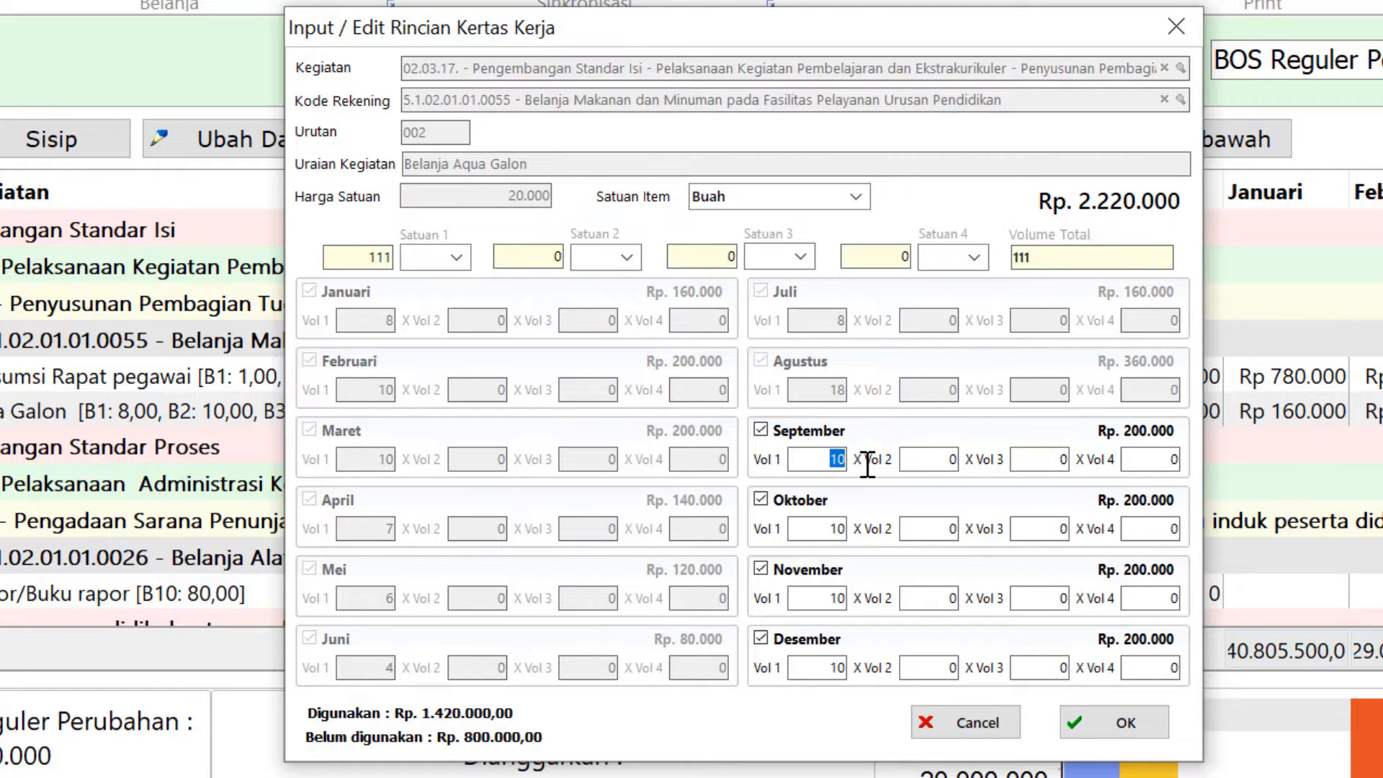
click(816, 461)
drag(820, 463, 868, 466)
text(8)
click(1133, 462)
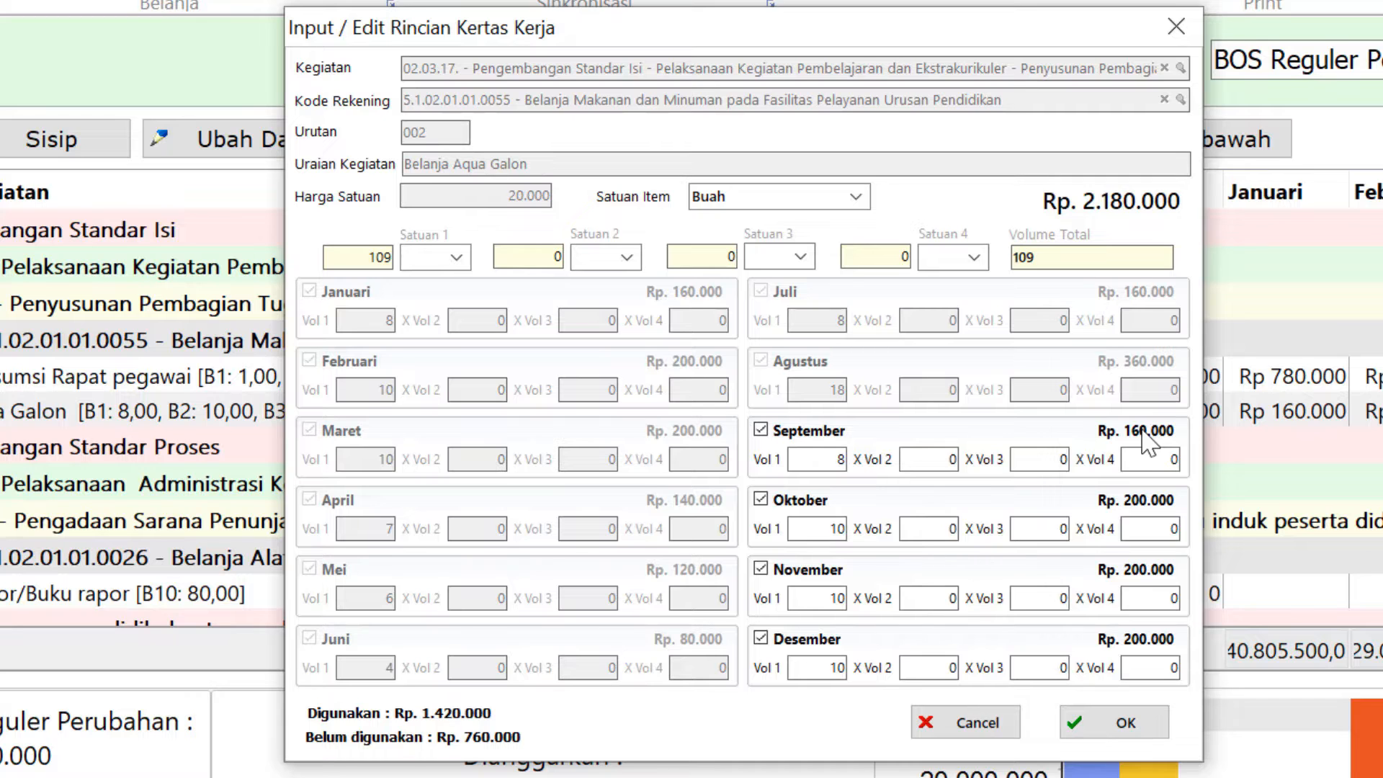
- Set the October and November volumes of Belanja Aqua Galon to 8 and December to 4, and save the entry
drag(832, 532, 910, 529)
text(8)
click(1145, 528)
double_click(831, 602)
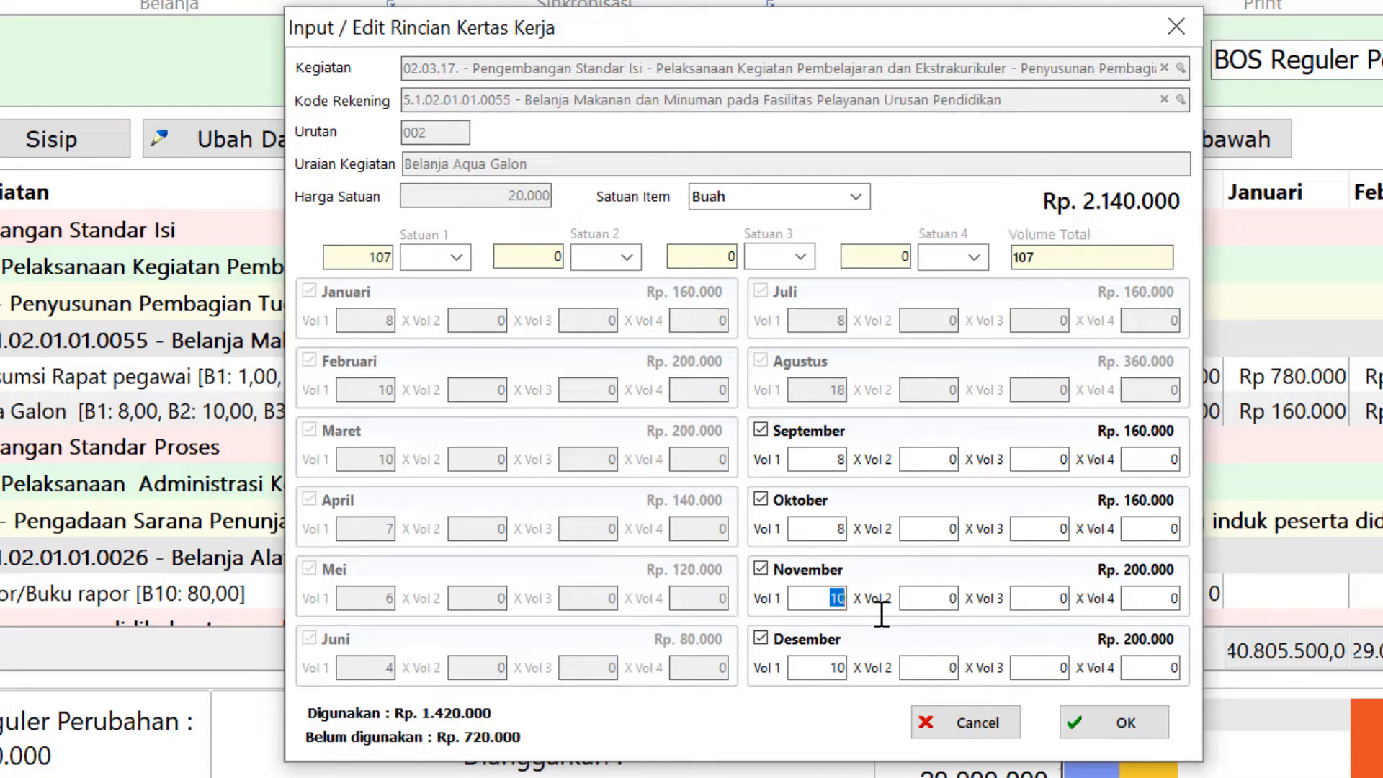
click(1142, 596)
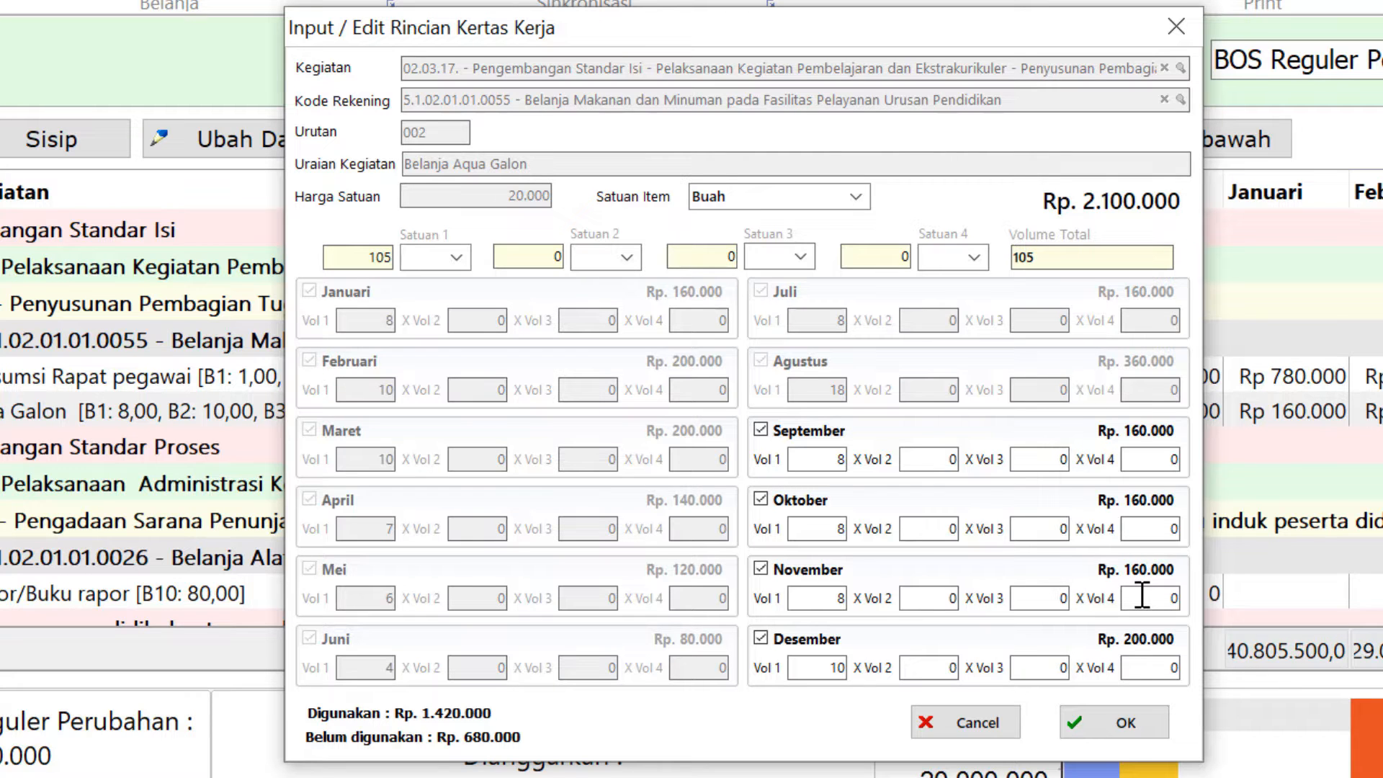
double_click(820, 667)
text(4)
click(1162, 675)
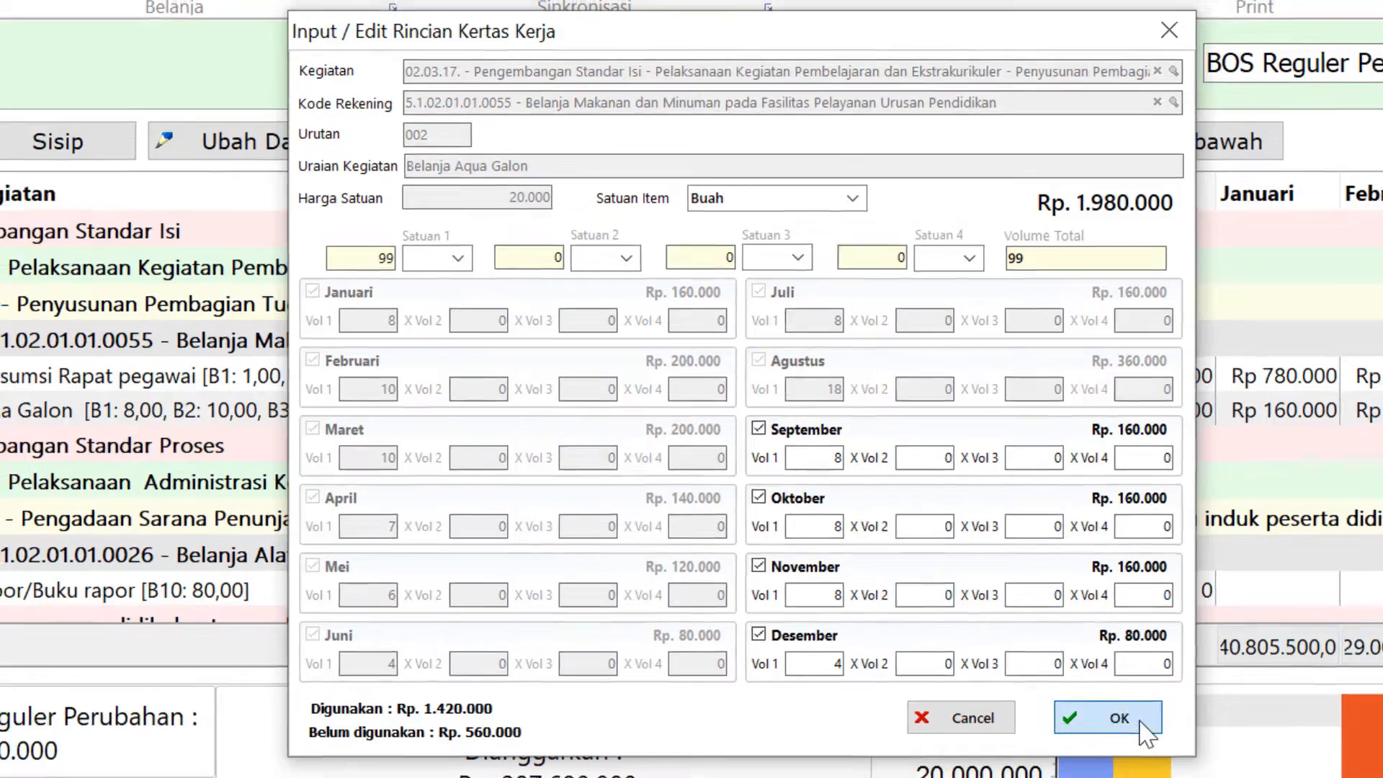
click(1141, 722)
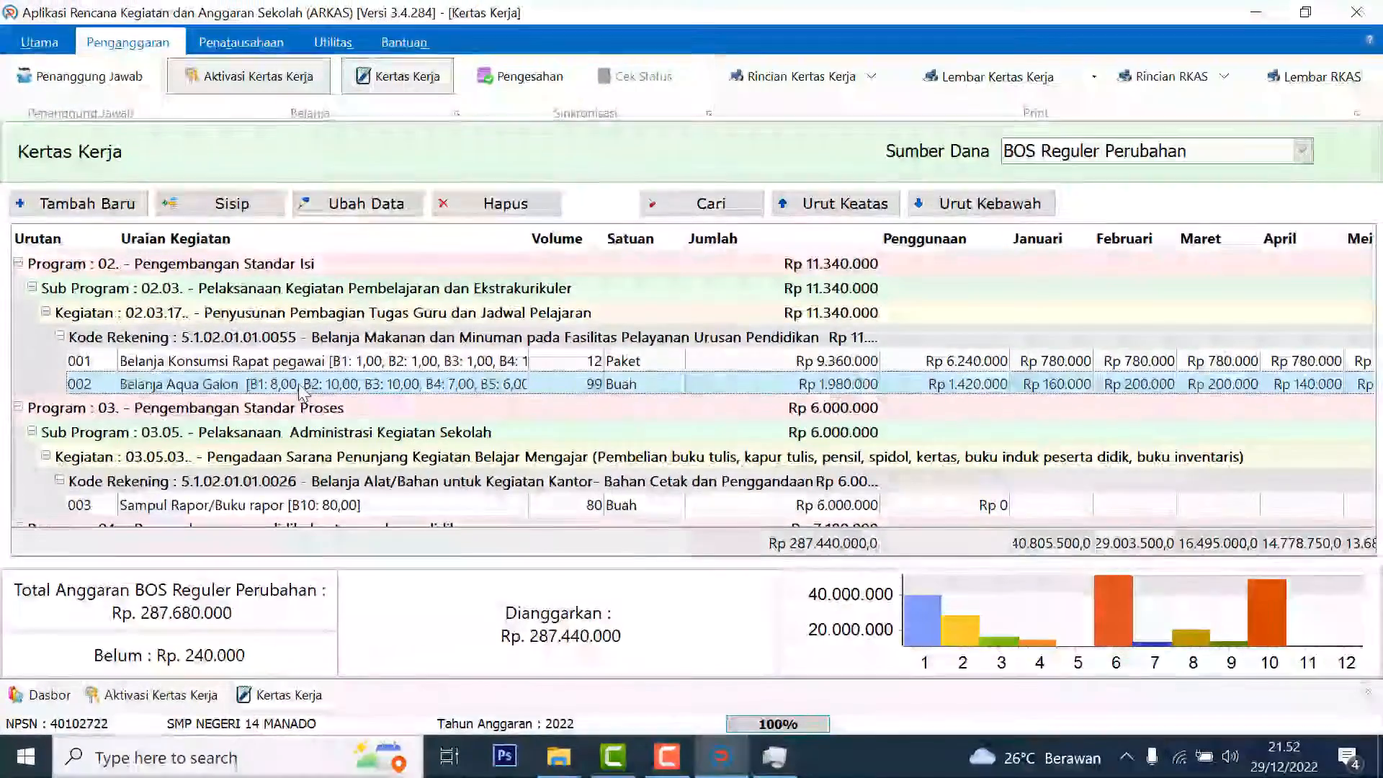
- Switch item 003 Sampul Rapor/Buku rapor from October to November with a volume of 76, and save the entry
key(Down)
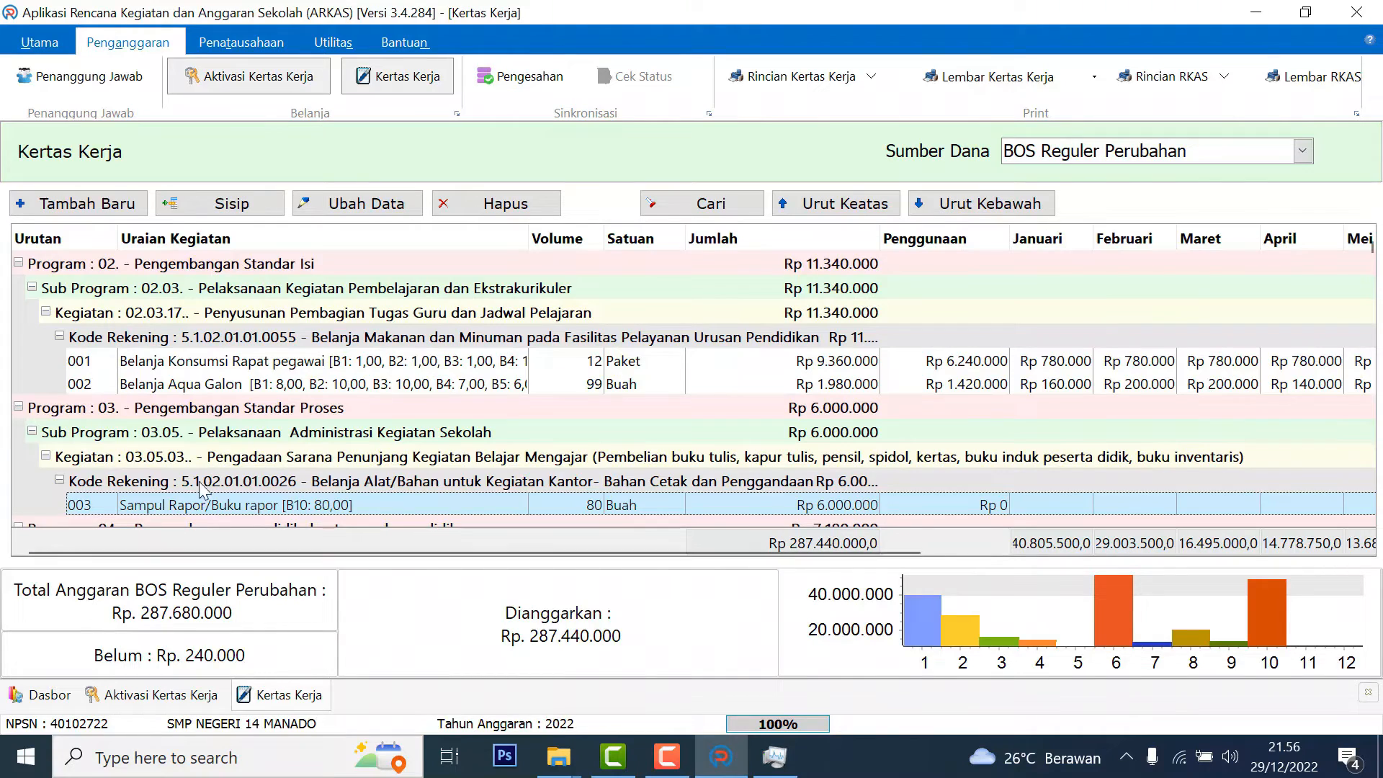
double_click(277, 508)
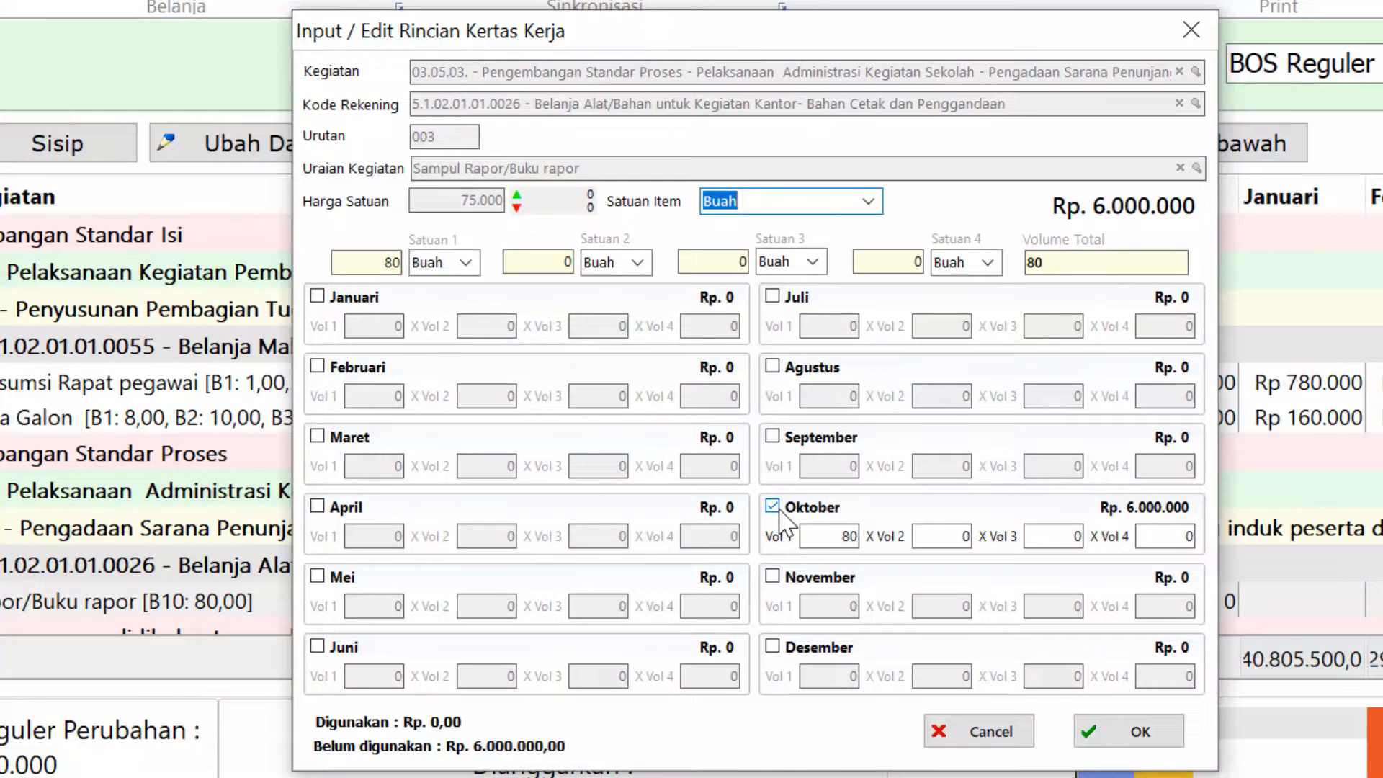
click(772, 576)
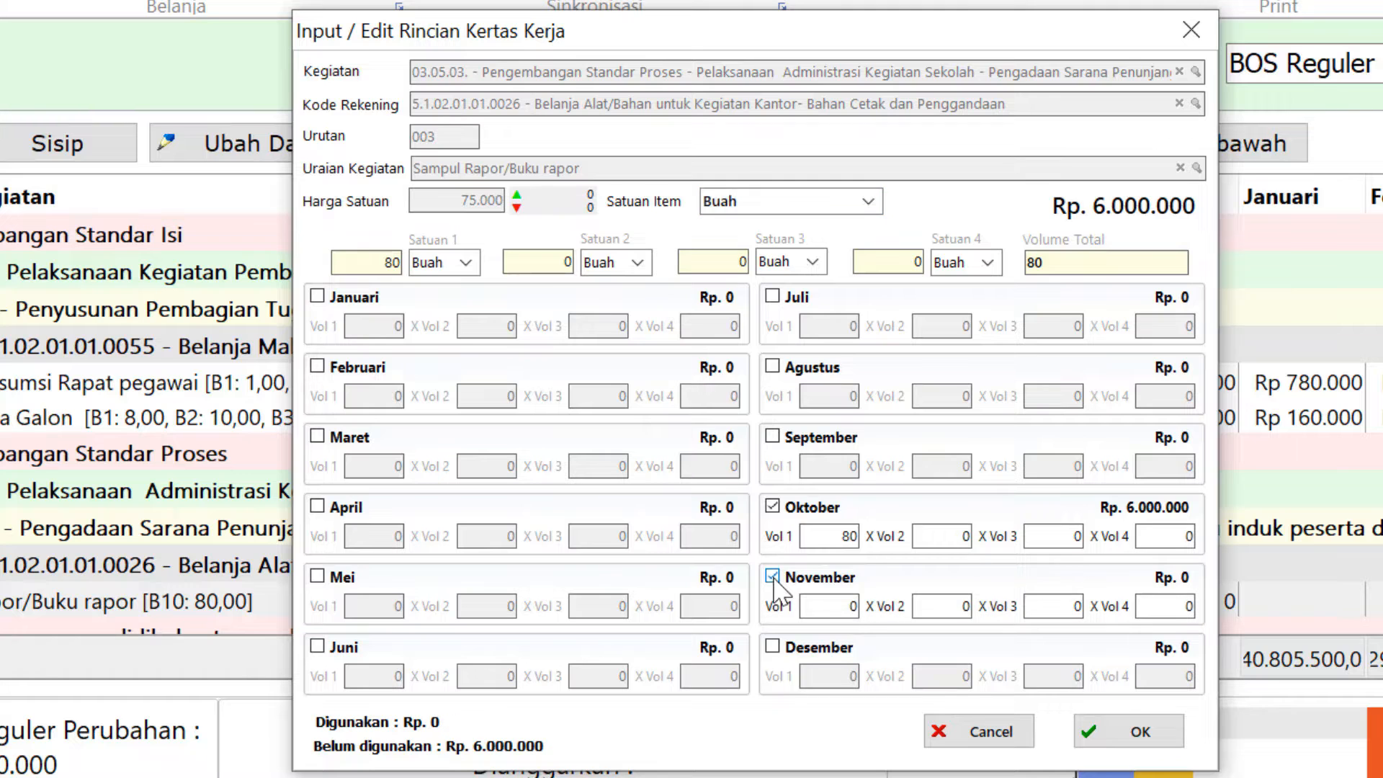
click(772, 506)
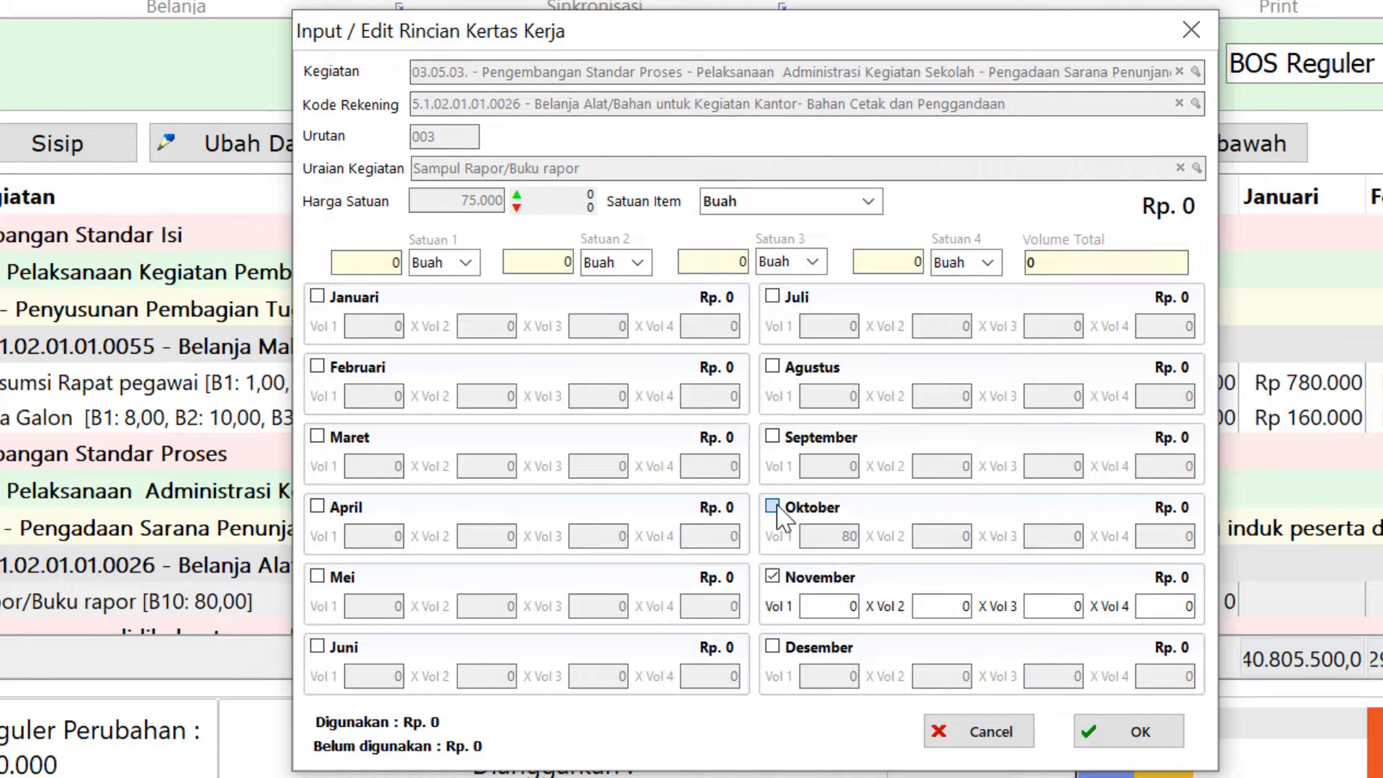
click(785, 517)
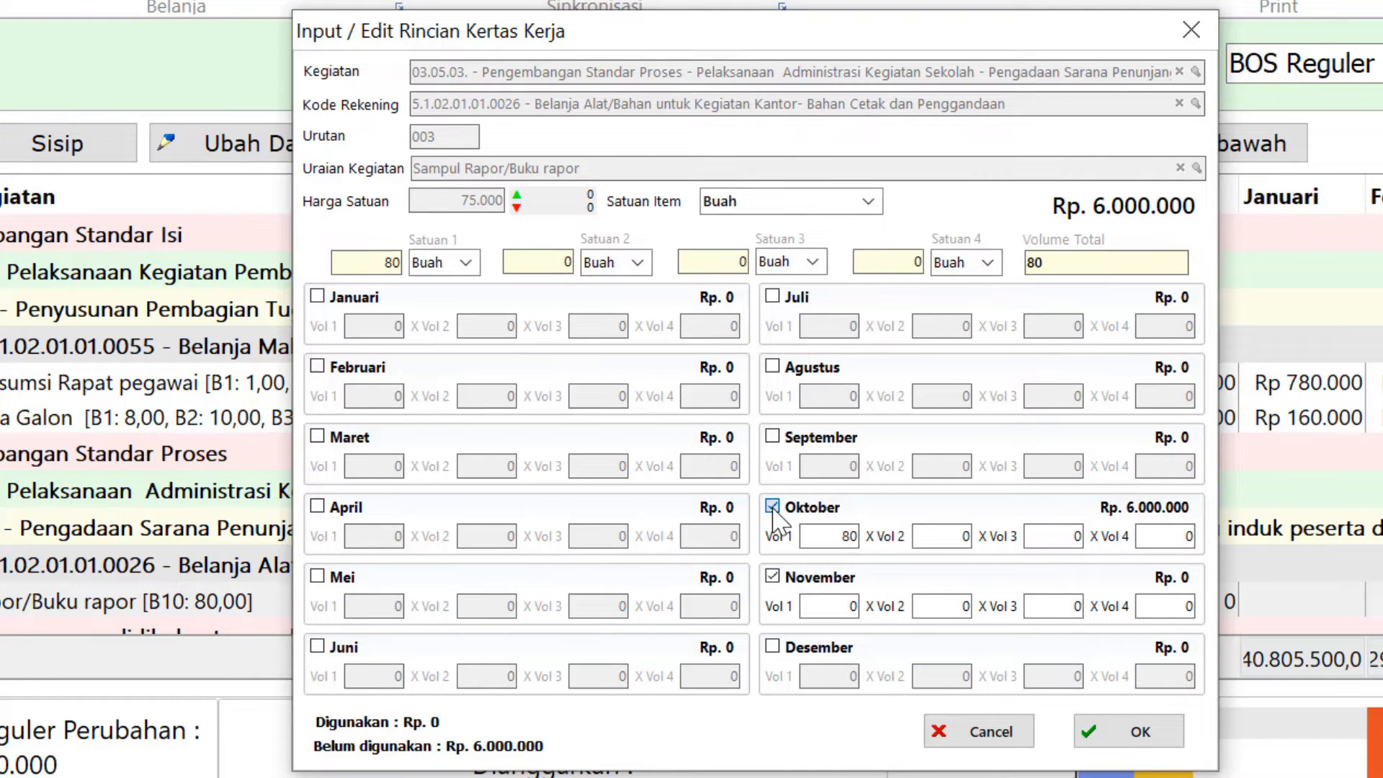
click(772, 506)
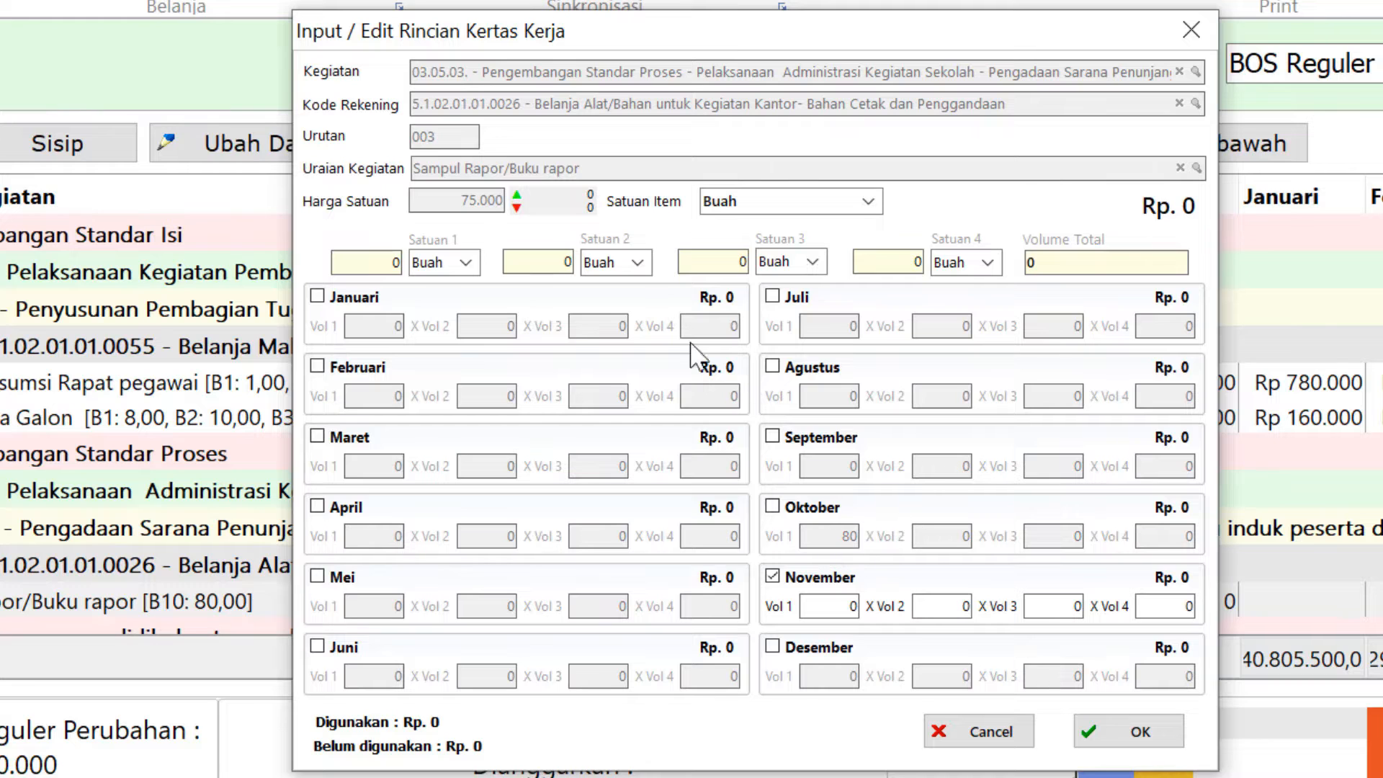
double_click(832, 596)
text(76)
click(1164, 599)
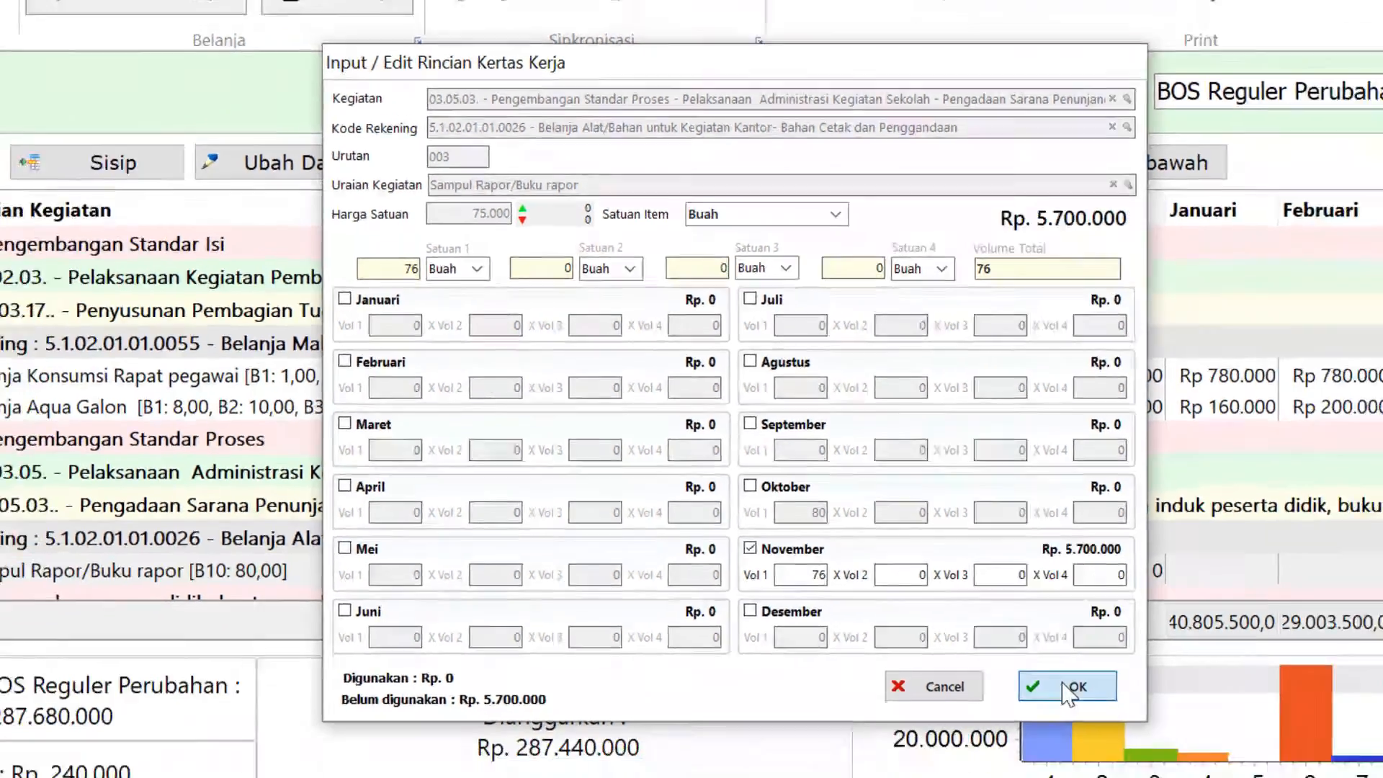
click(1128, 732)
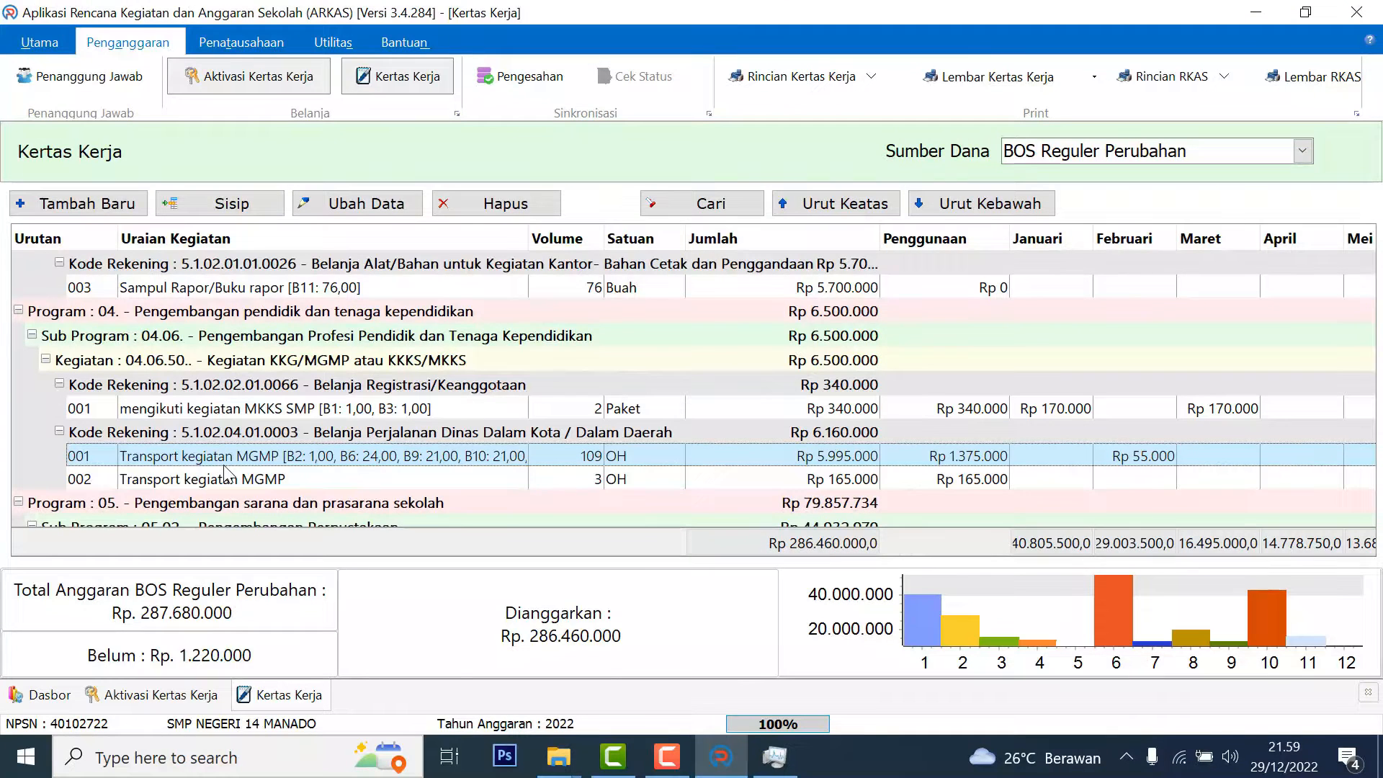
- Remove the September to December allocations from item 001 Transport kegiatan MGMP under Kegiatan 04.06.50 and save the entry
double_click(292, 465)
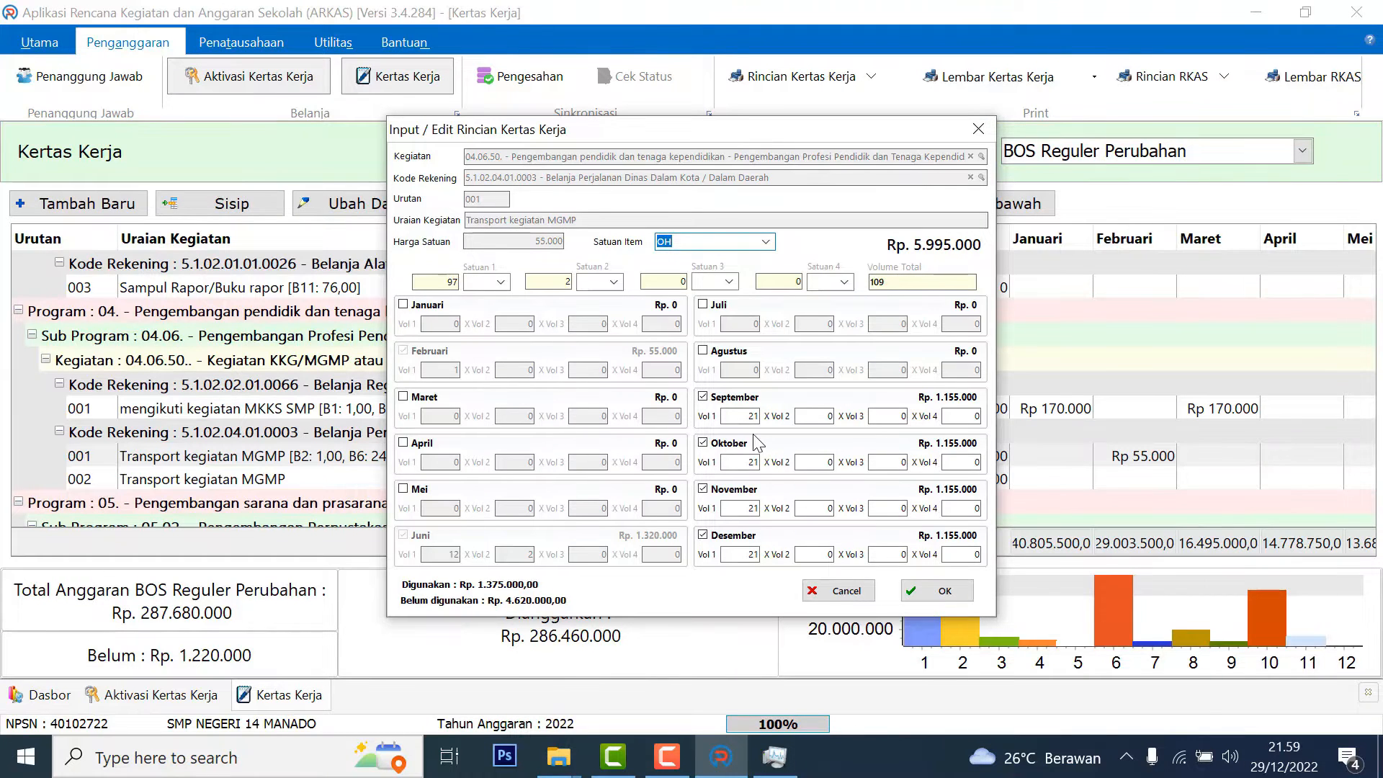
click(703, 397)
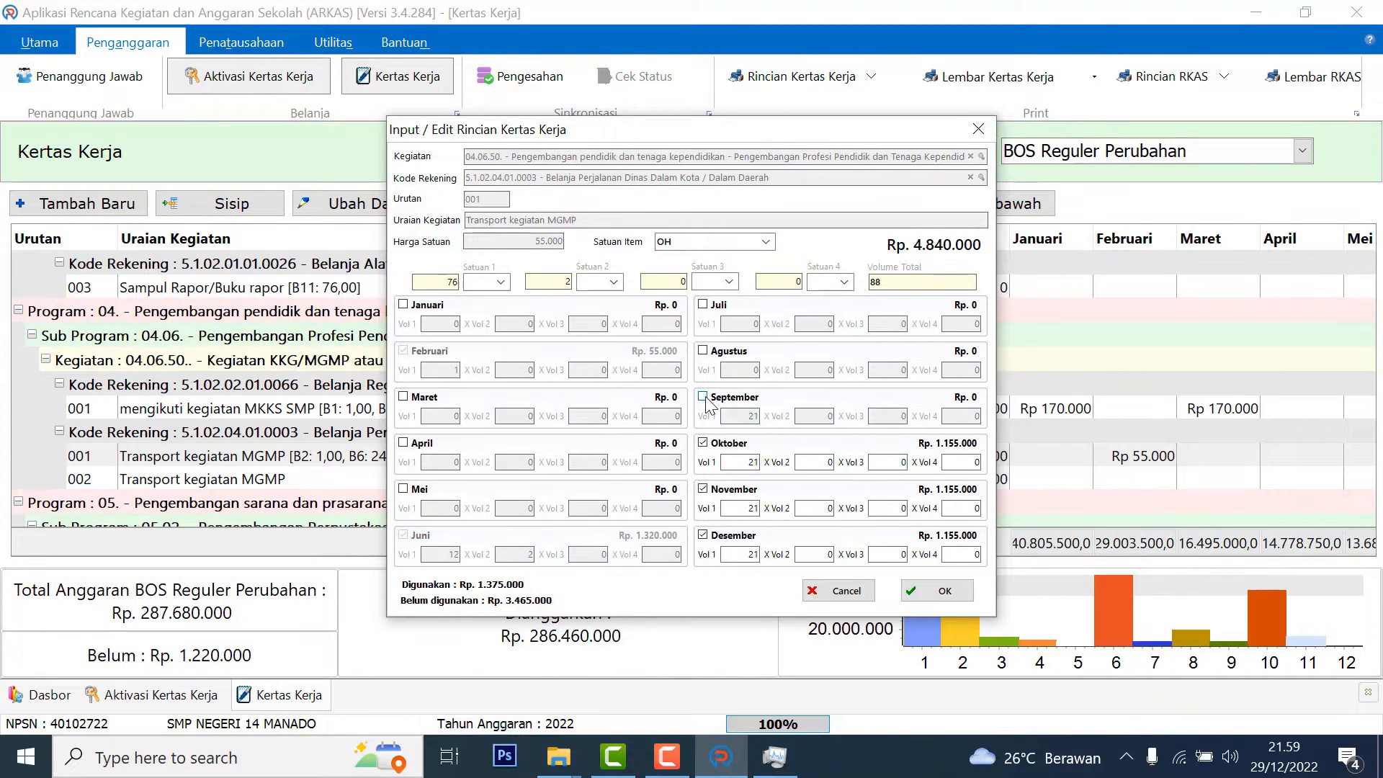
click(703, 444)
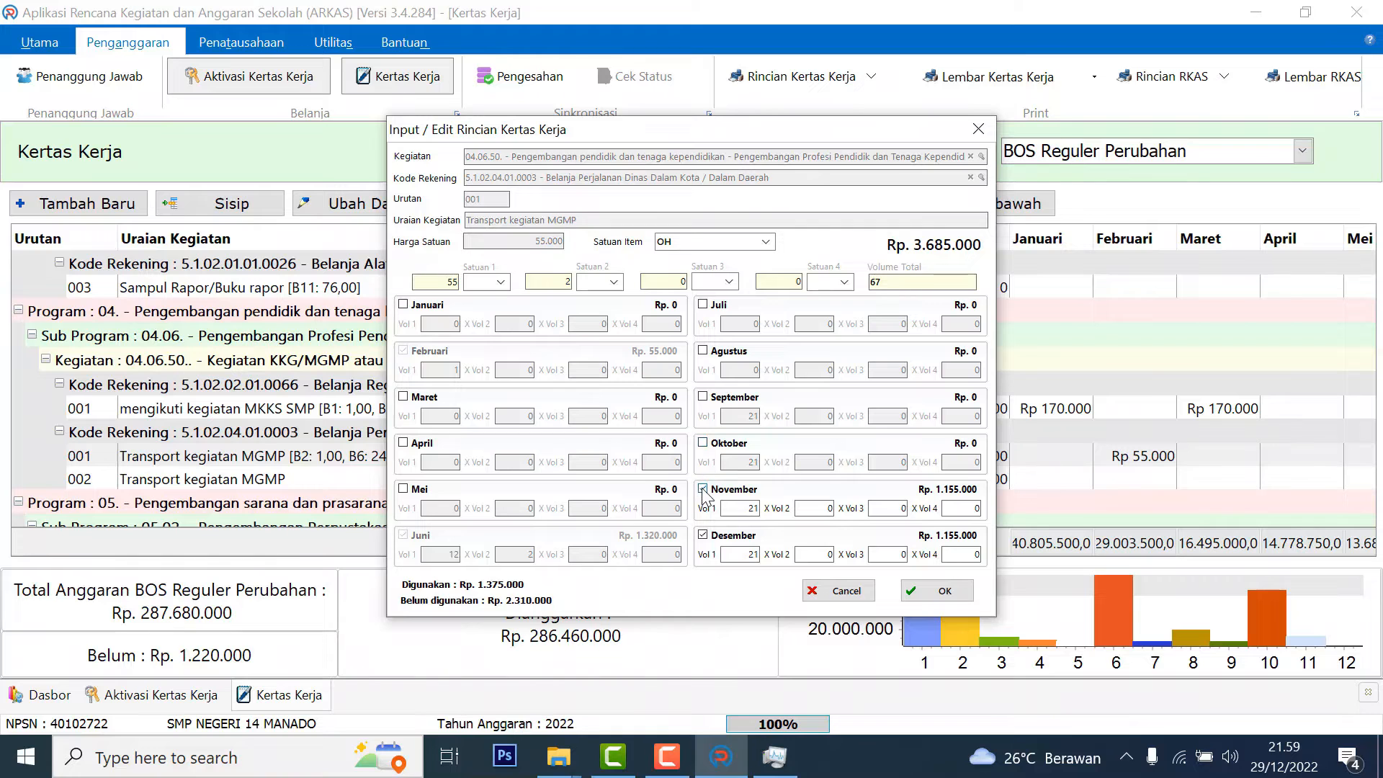
click(703, 489)
click(703, 536)
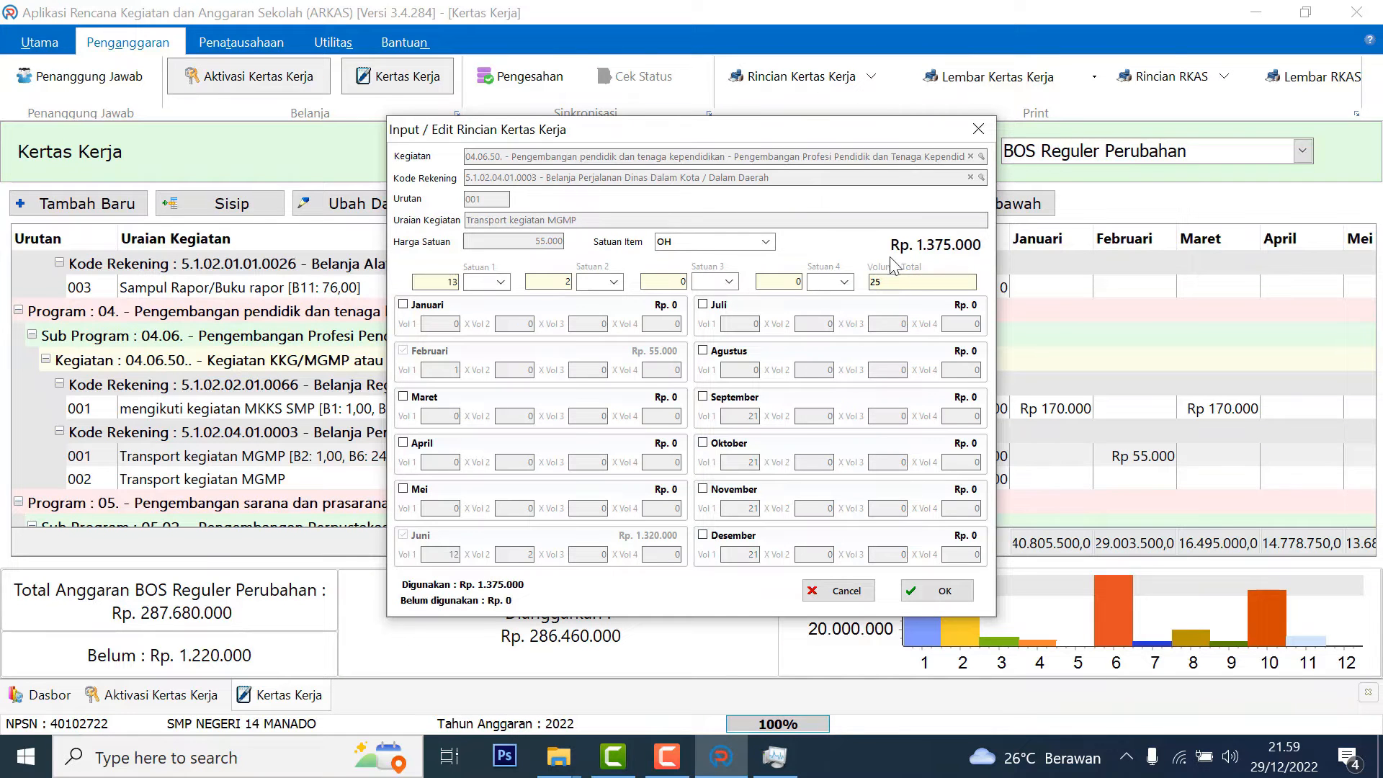
click(937, 590)
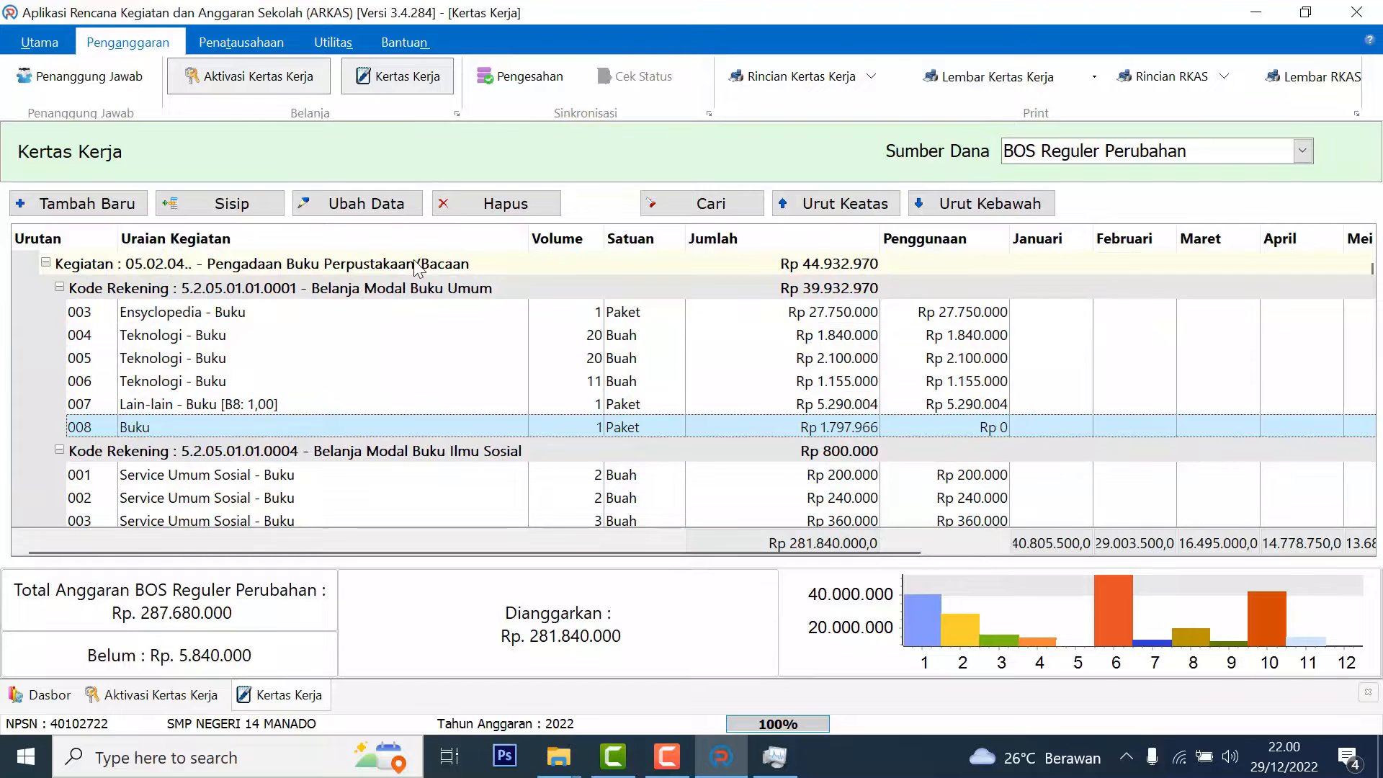
- Check the monthly allocation of item 008 Buku under Belanja Modal Buku Umum and delete the item from the Kertas Kerja
click(187, 404)
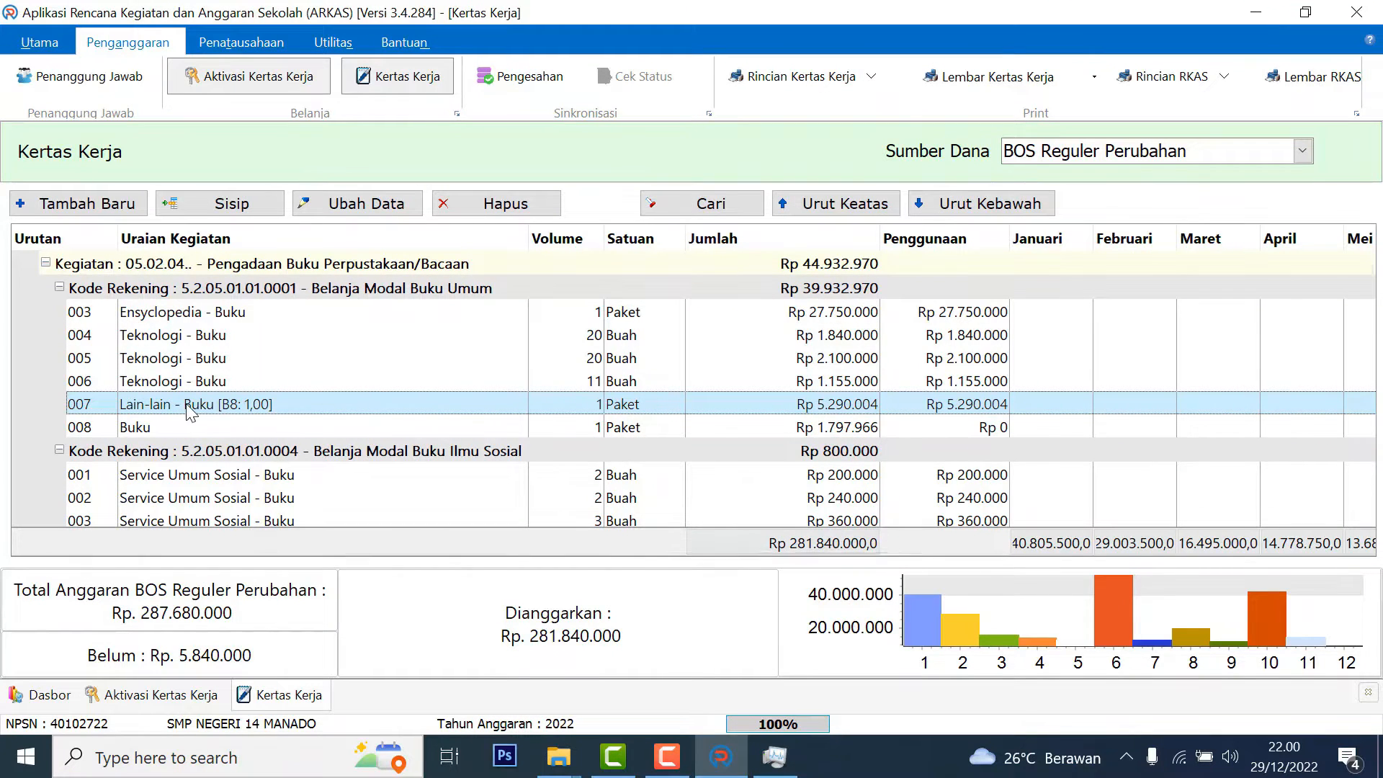
click(144, 432)
drag(646, 552, 1069, 563)
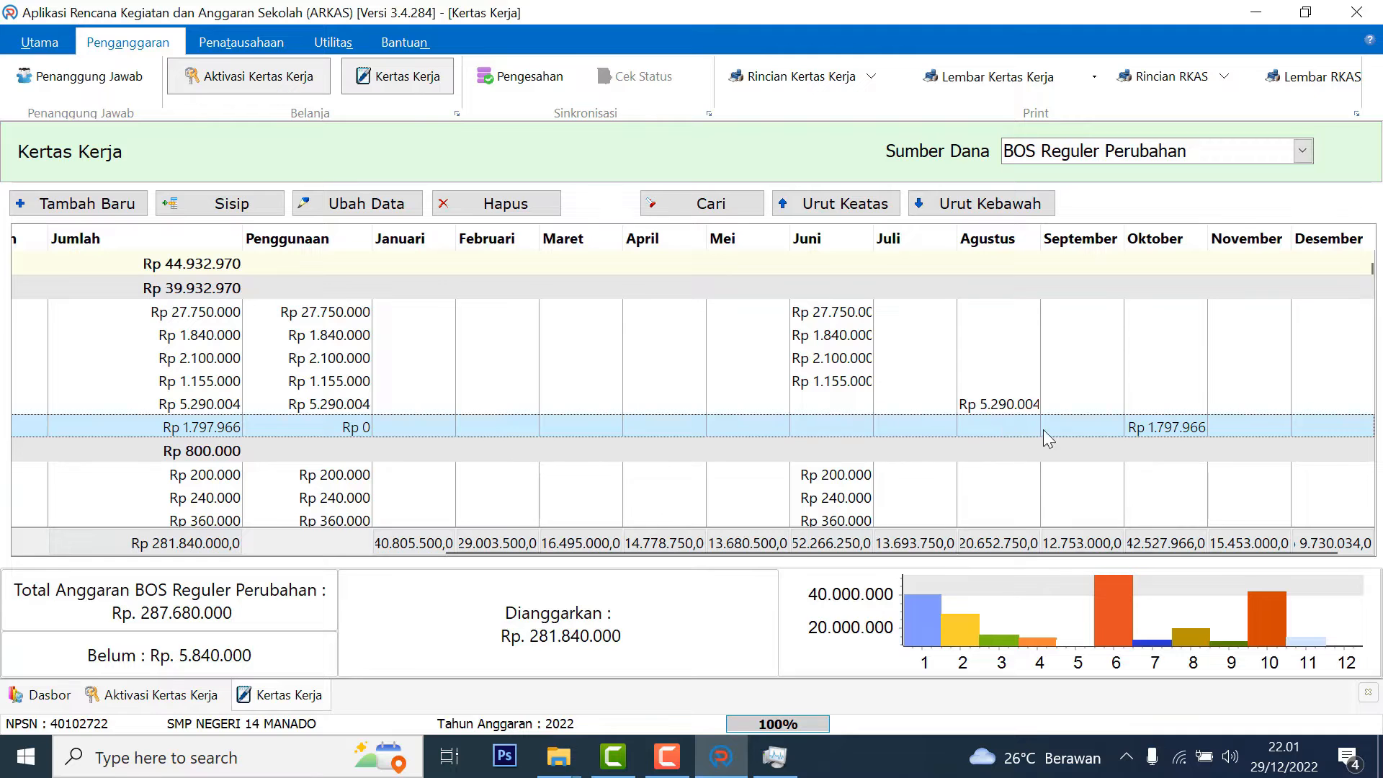
drag(767, 549, 273, 579)
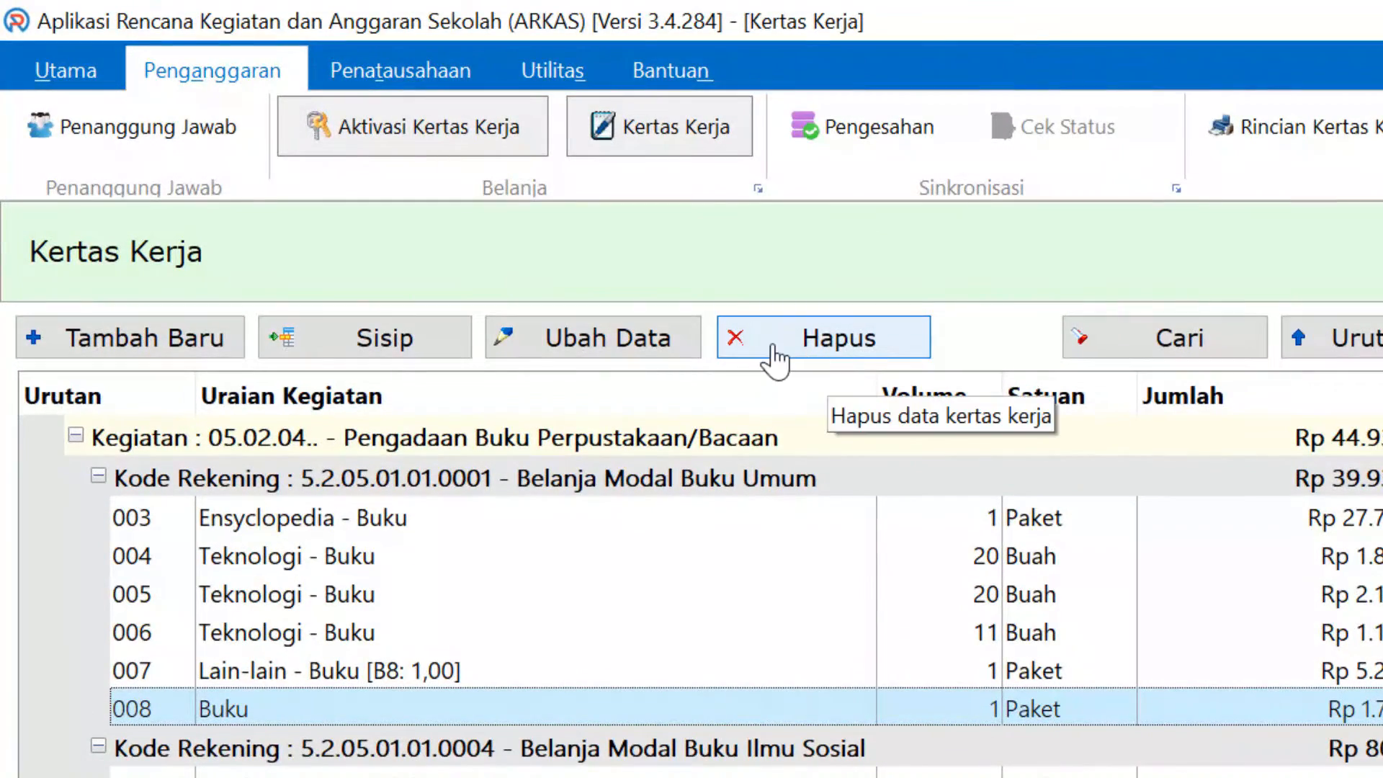
click(819, 353)
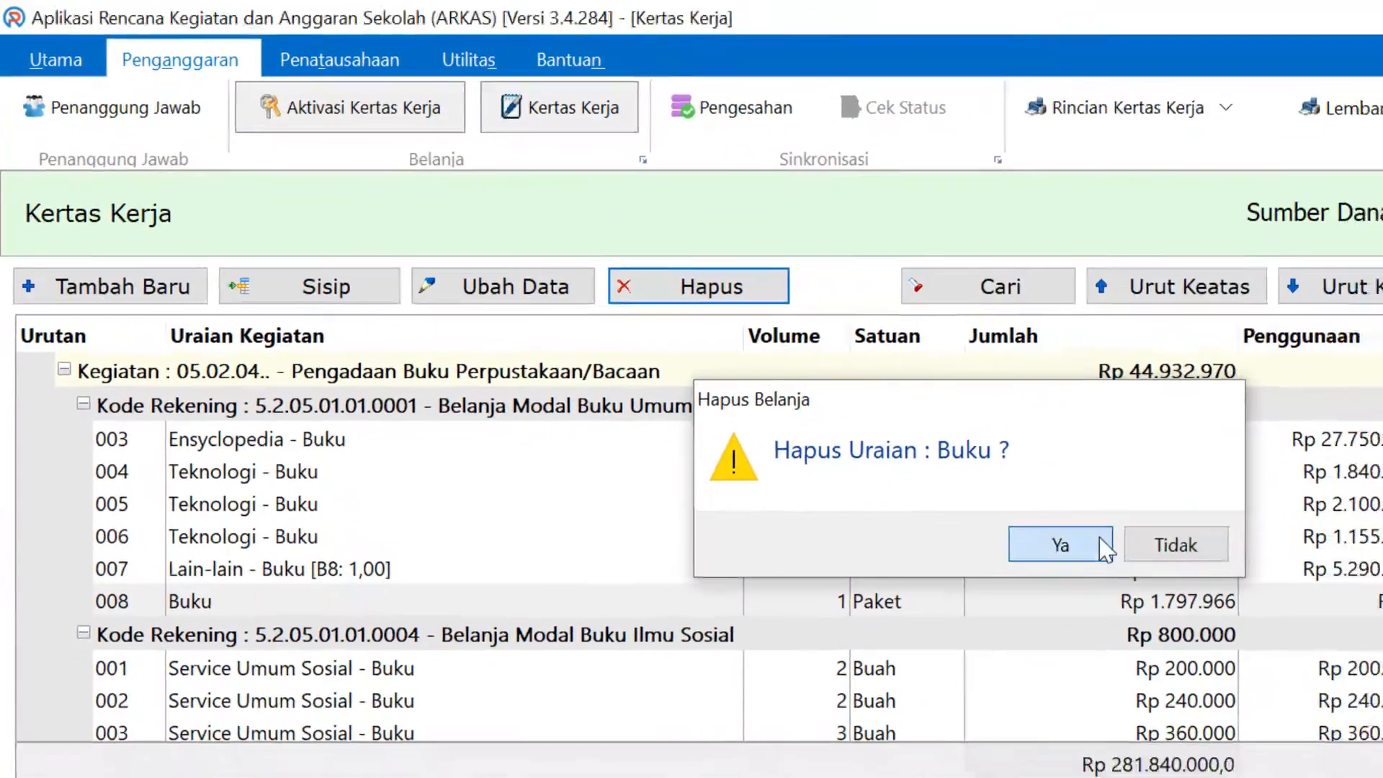
click(1101, 543)
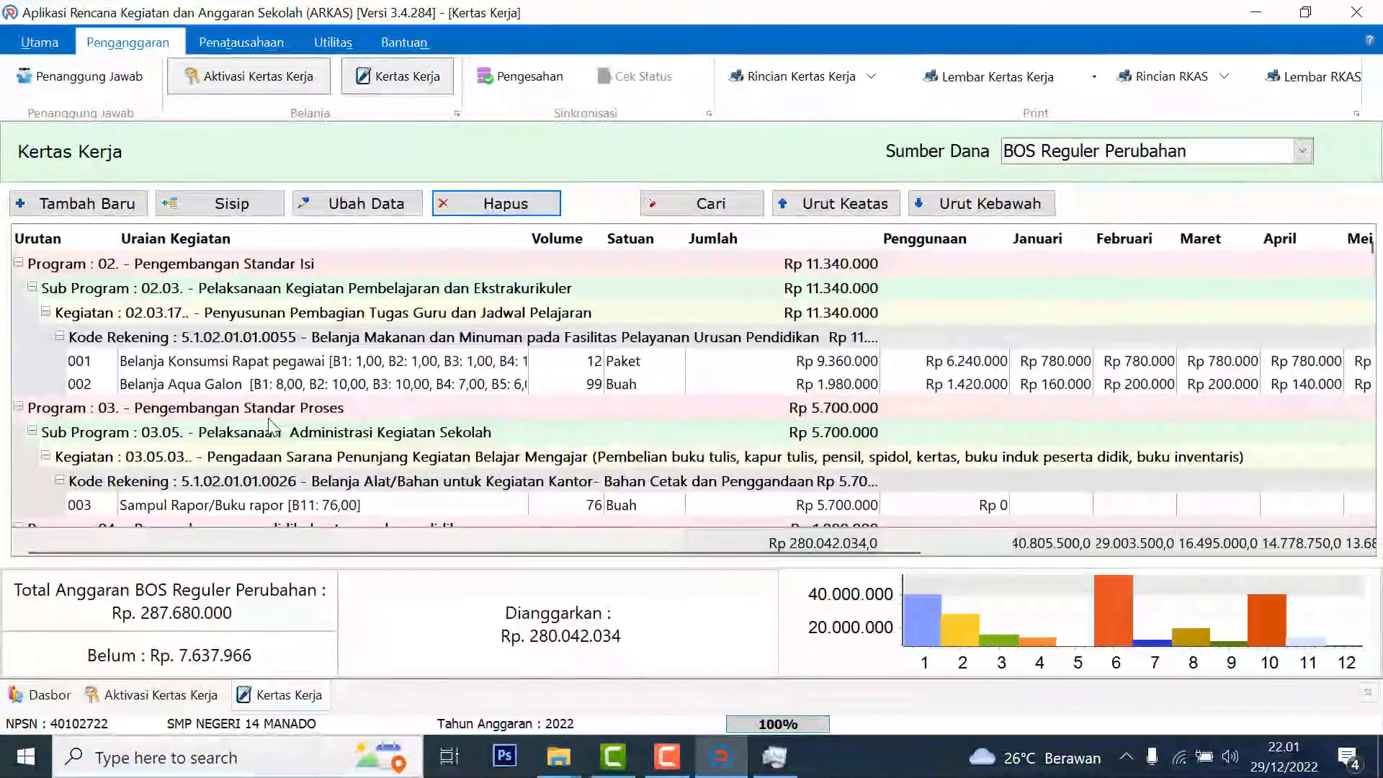
- Look through the library book items and examine the Tukang Pangkas Rumput and Tukang Pangkas Pohon entries under Kegiatan 05.08.45
scroll(252, 432, down, 10)
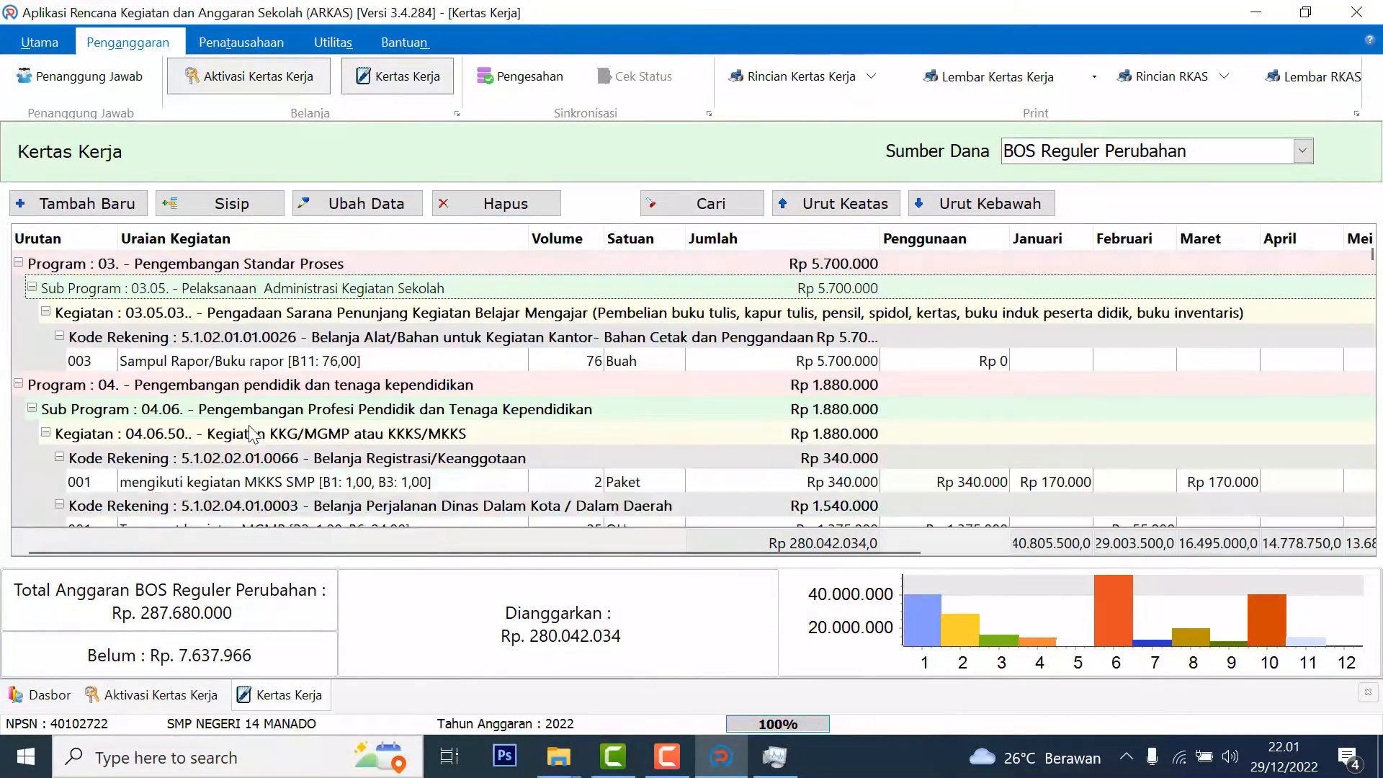
scroll(254, 433, down, 1)
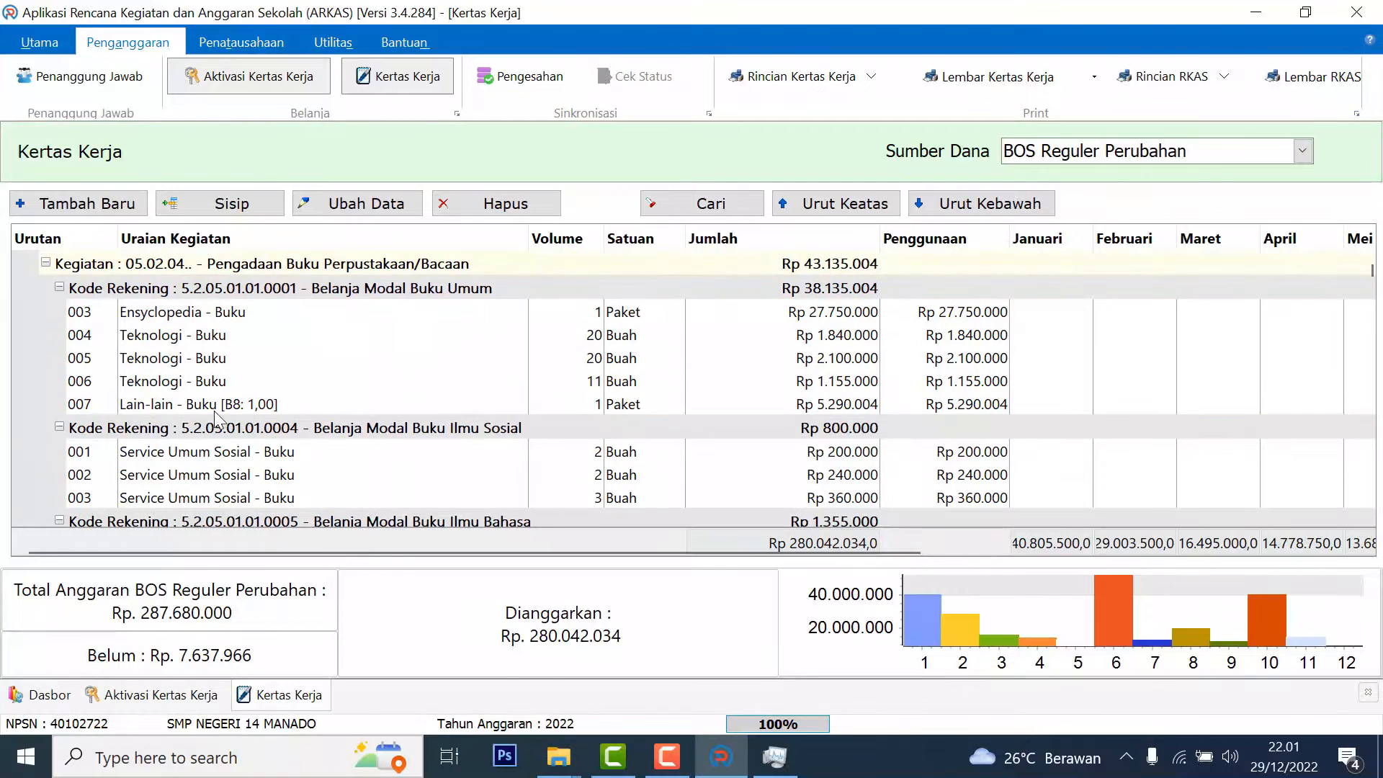
click(214, 410)
drag(611, 552, 1210, 560)
scroll(1141, 486, down, 1)
scroll(1141, 486, down, 1)
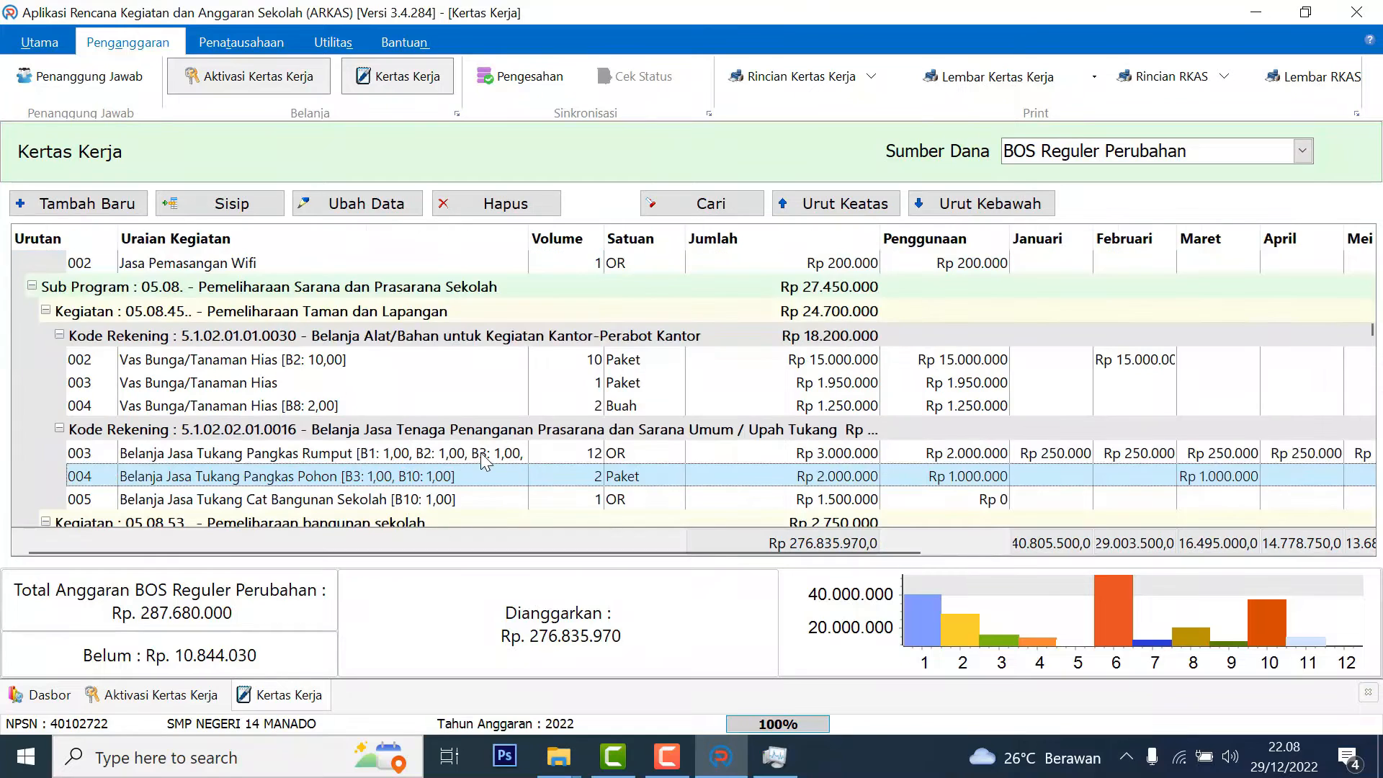
click(464, 456)
click(347, 482)
click(335, 454)
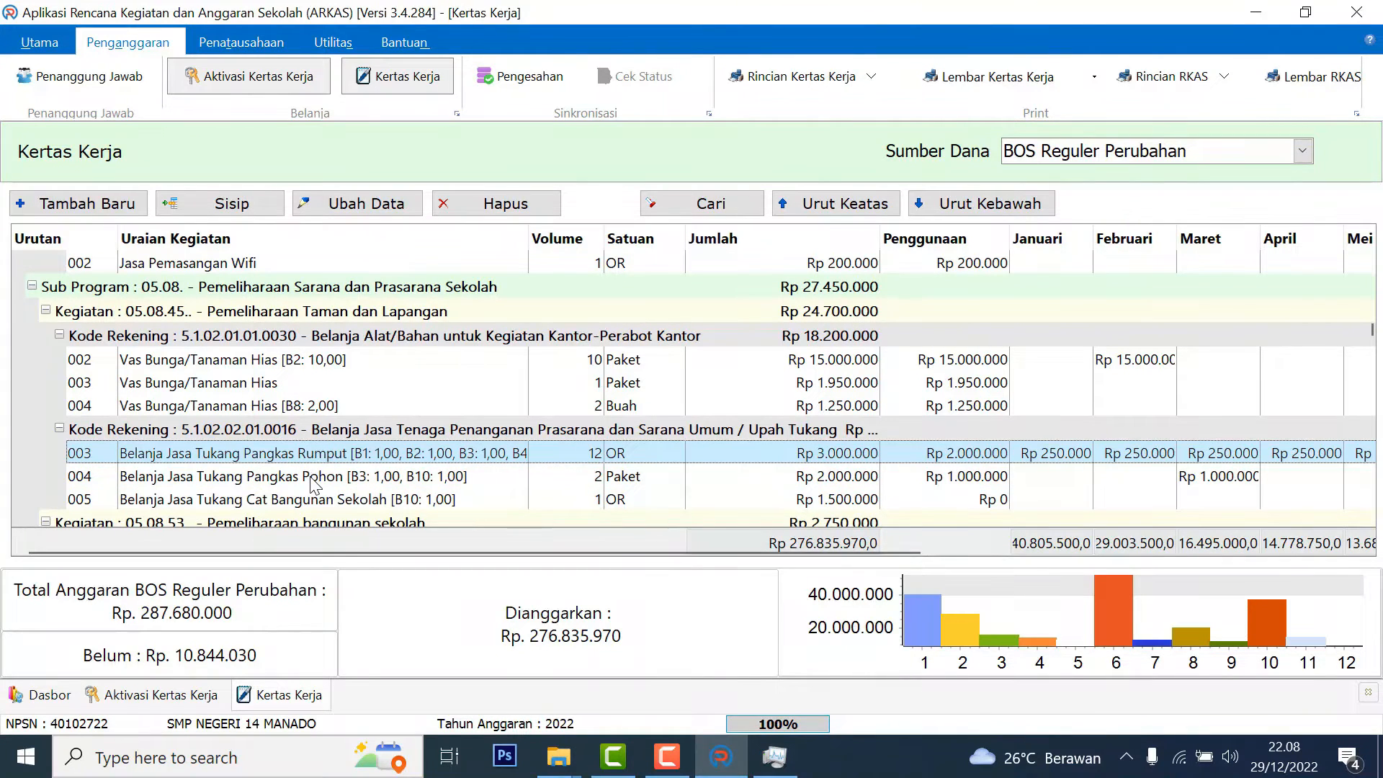
click(315, 478)
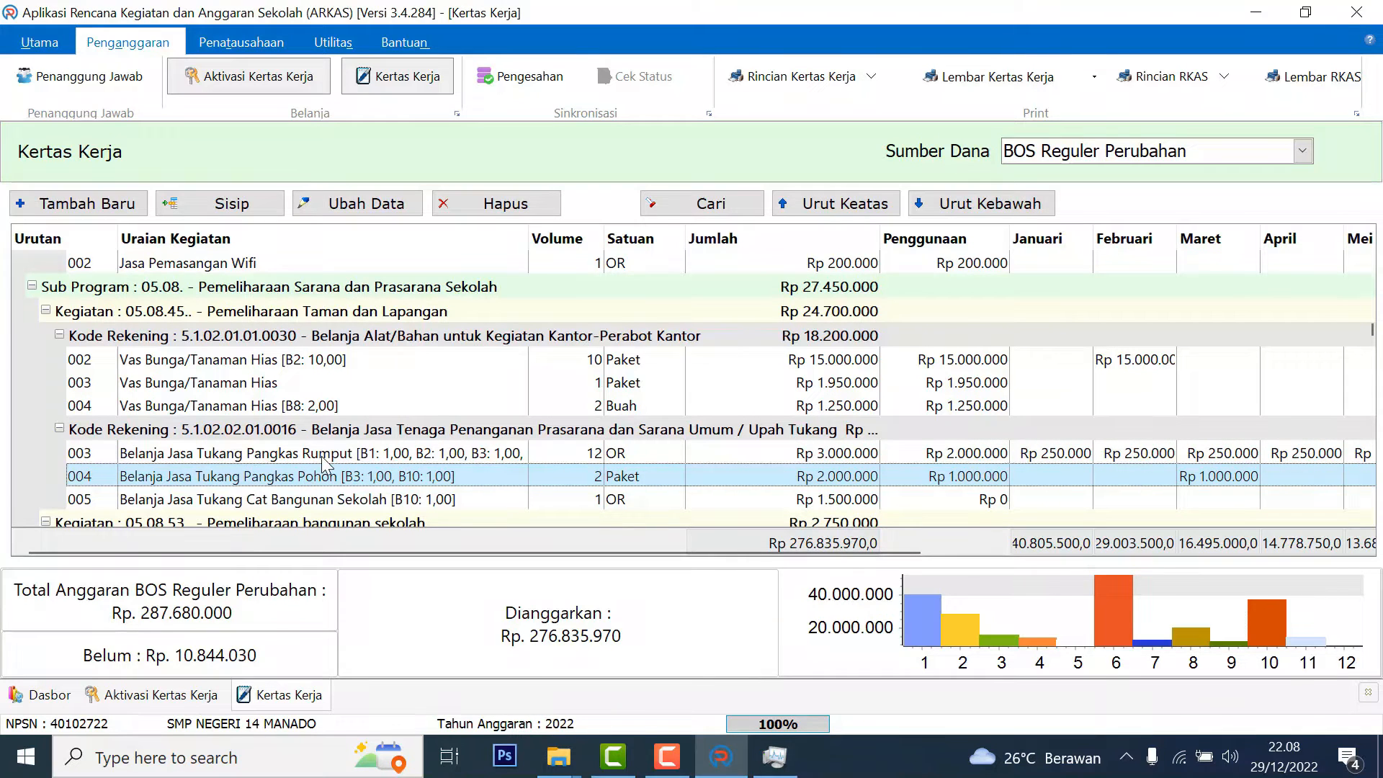
- Remove the October allocation from item 004 Belanja Jasa Tukang Pangkas Pohon under Kegiatan 05.08.45 and save the entry
click(323, 458)
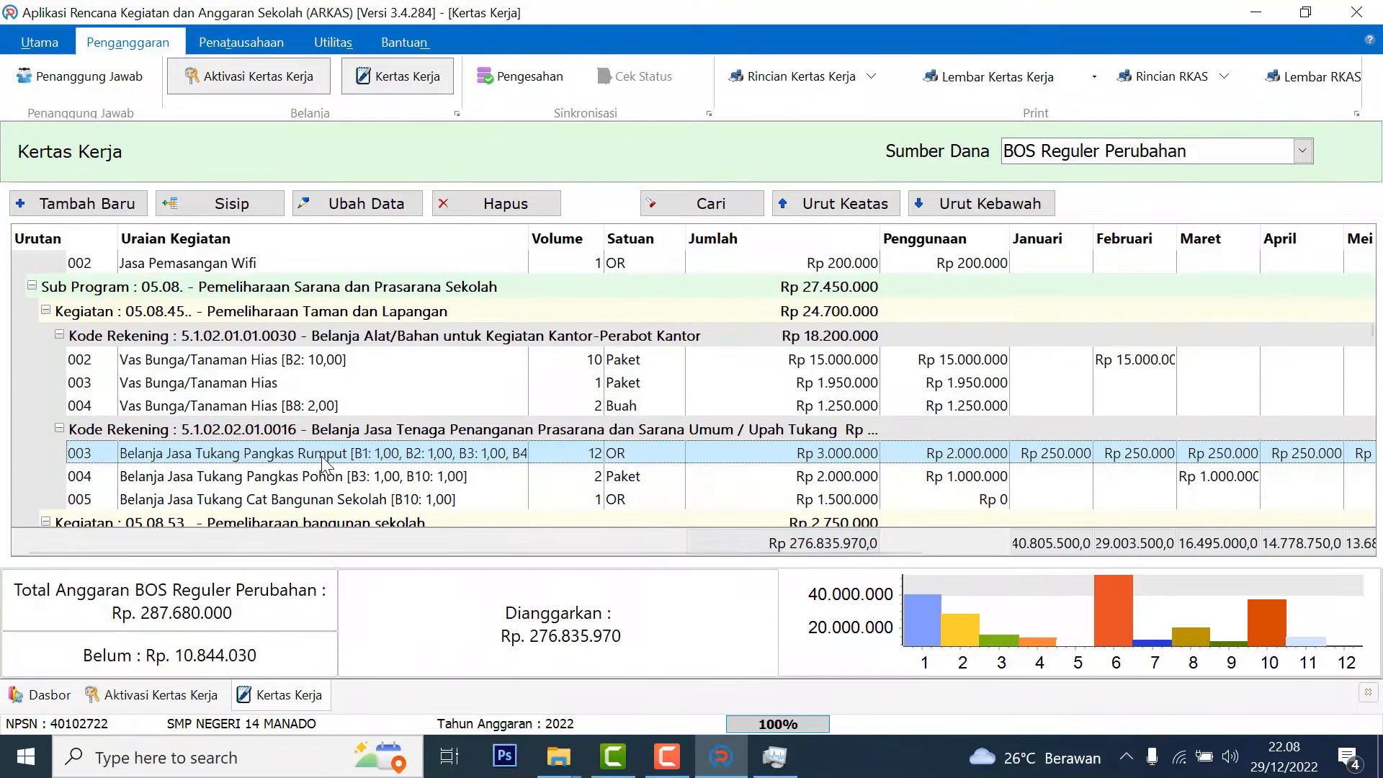
click(188, 482)
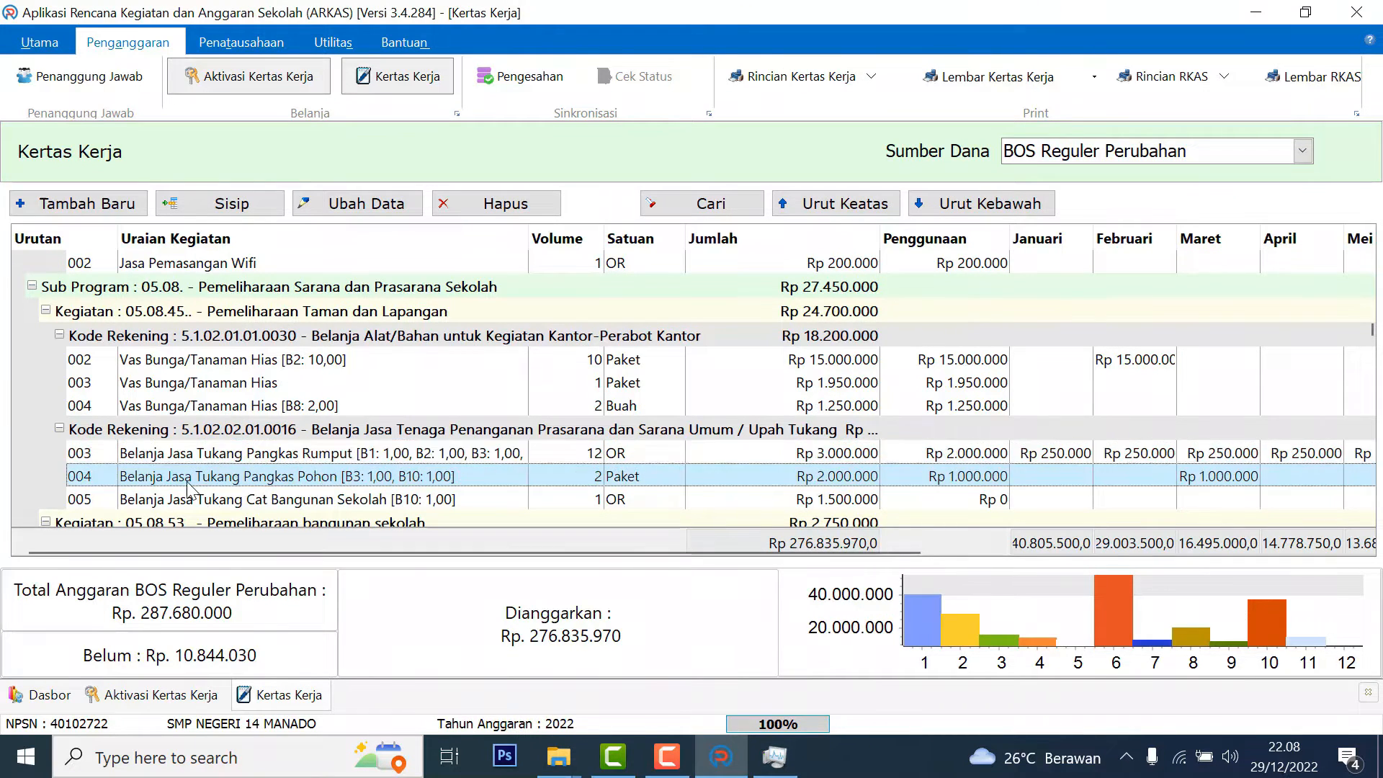
double_click(322, 481)
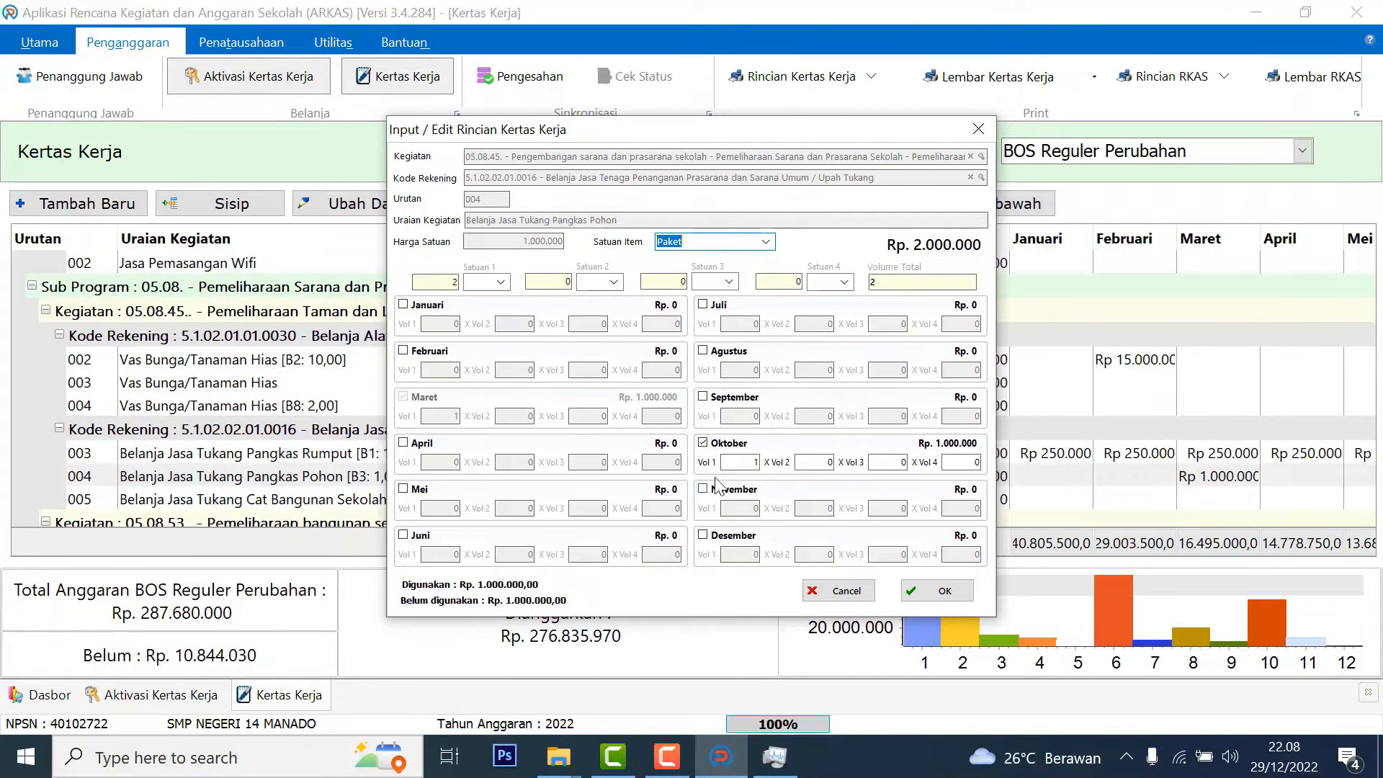
click(704, 443)
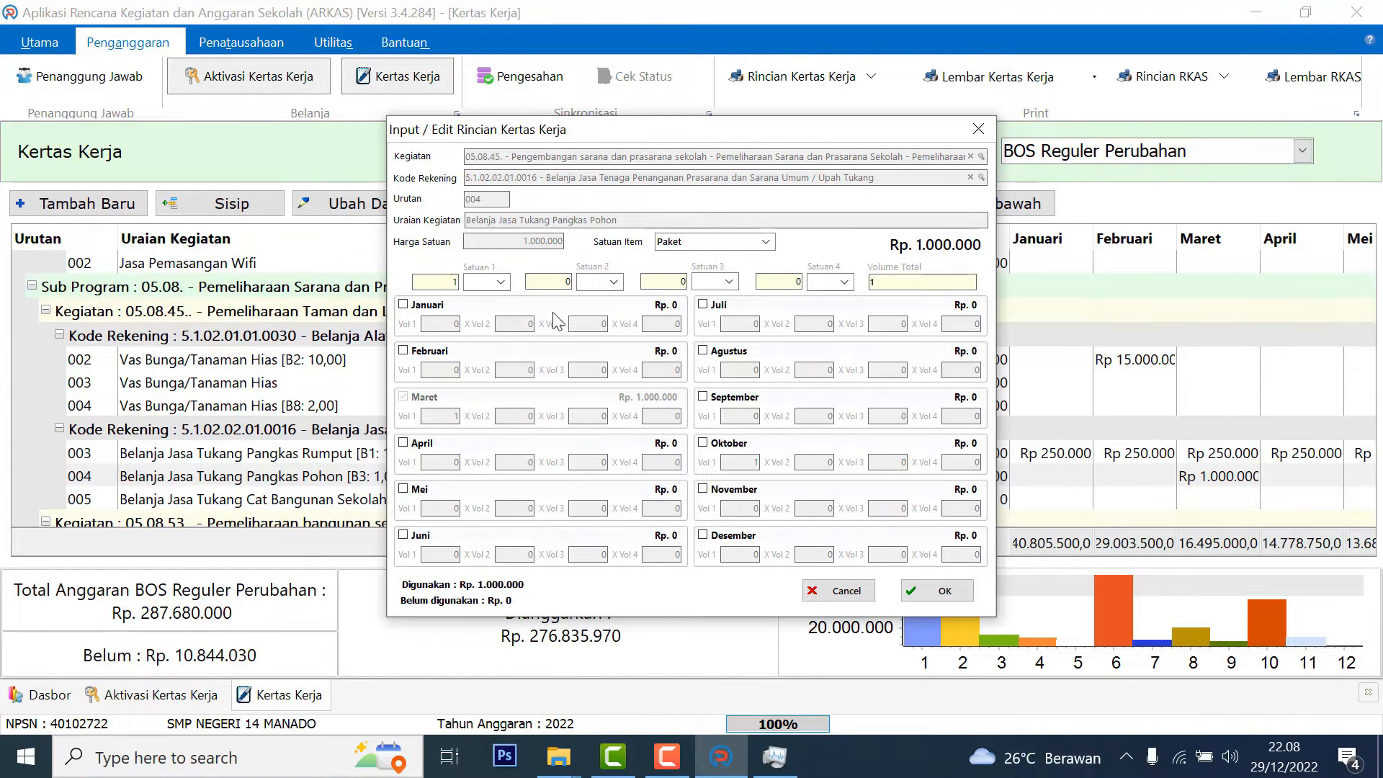
click(940, 591)
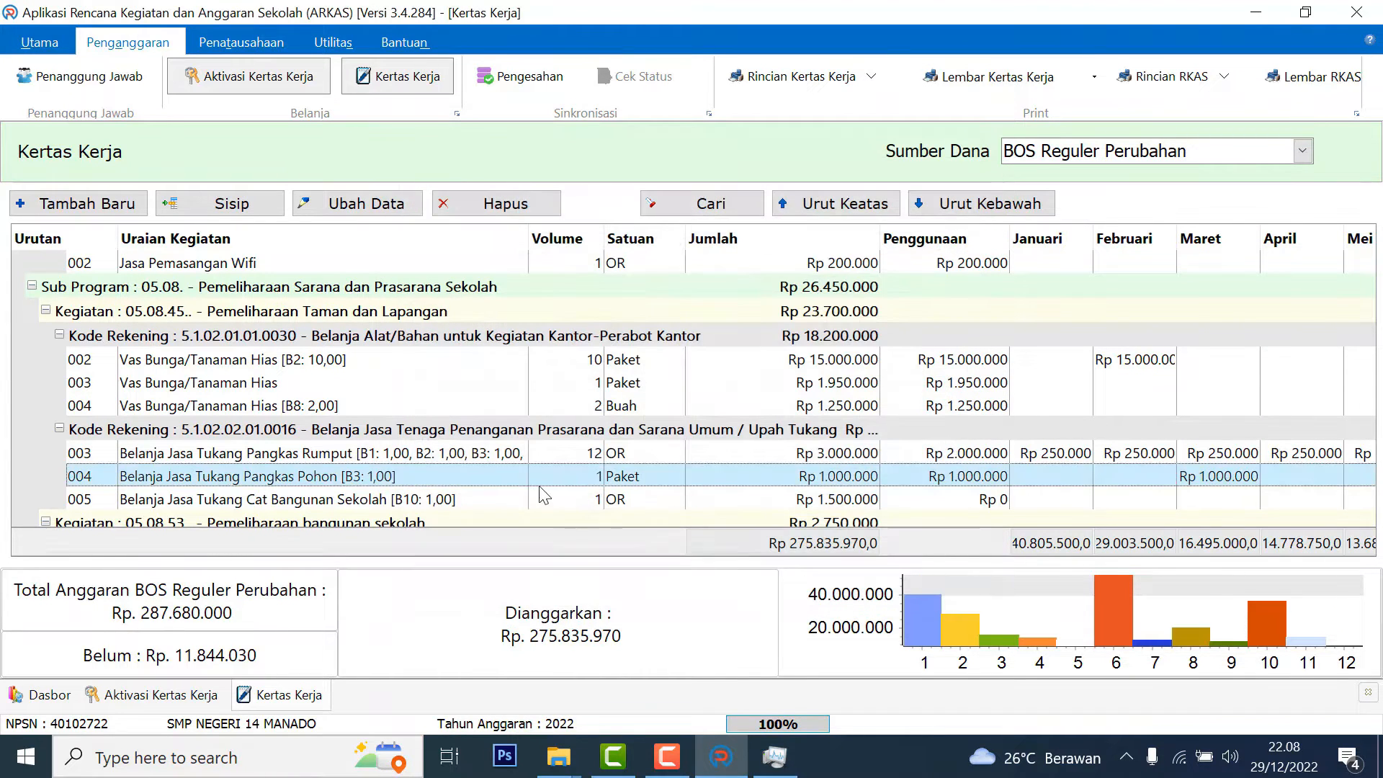
- Insert a new item described as Belanja Jasa Tukang Pangkas Pohon under Kode Rekening 5.1.02.02.01.0016 of Kegiatan 05.08.45
click(323, 458)
click(304, 480)
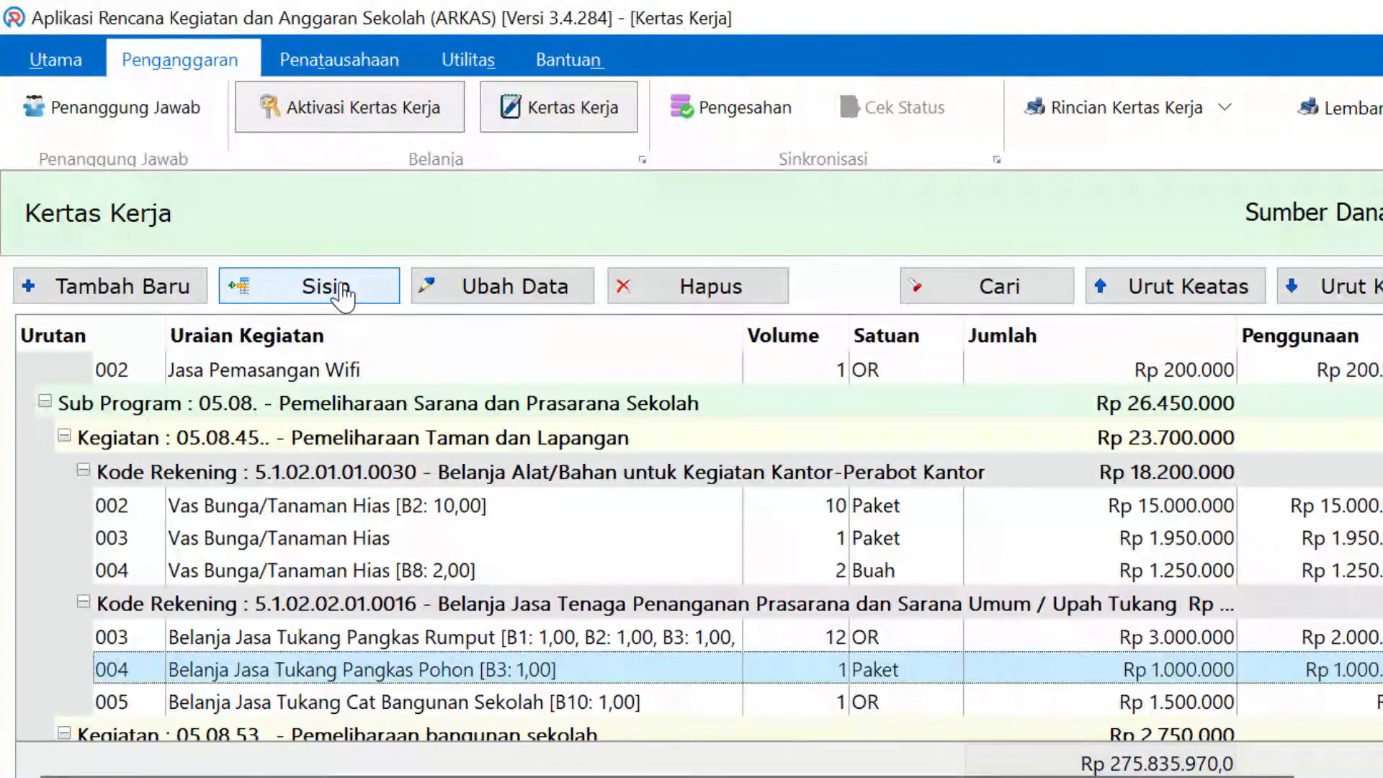
click(342, 292)
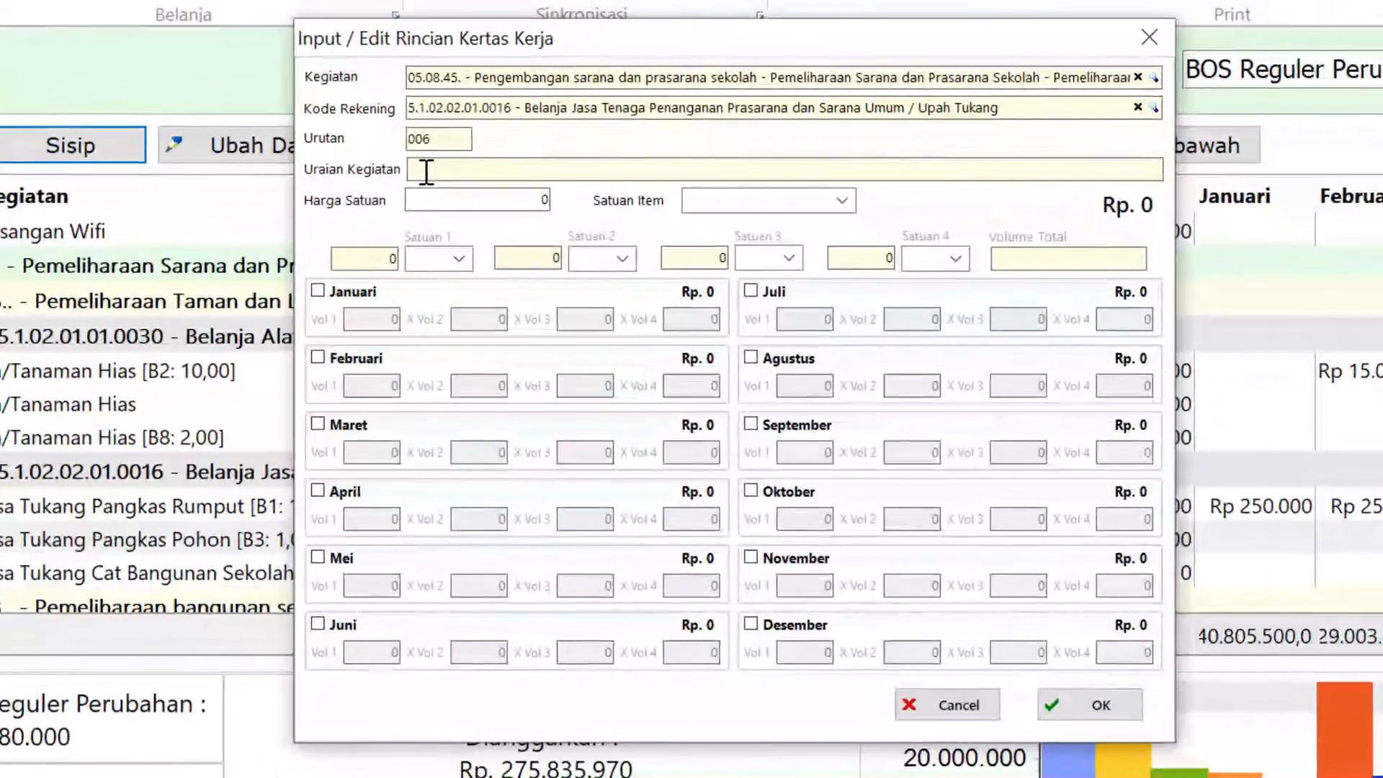
drag(507, 49, 789, 56)
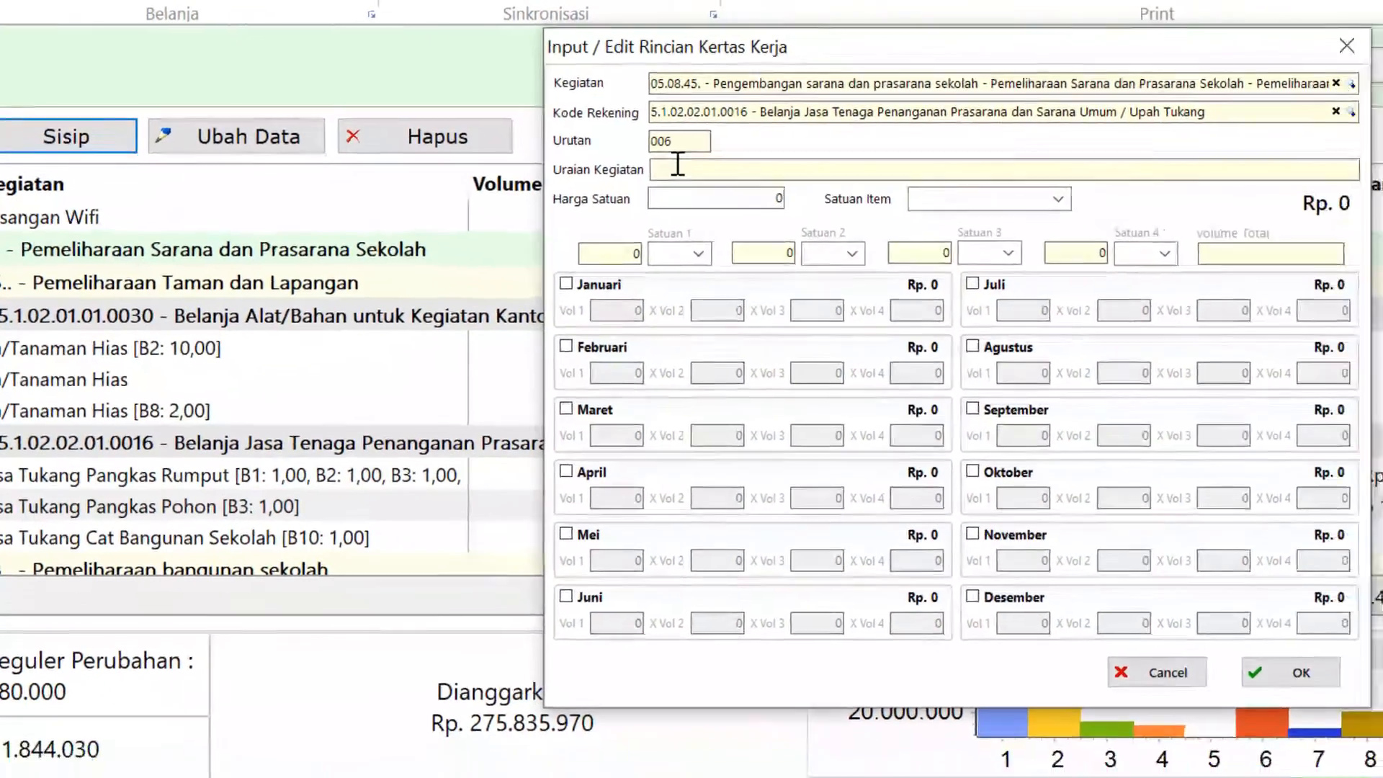
click(677, 164)
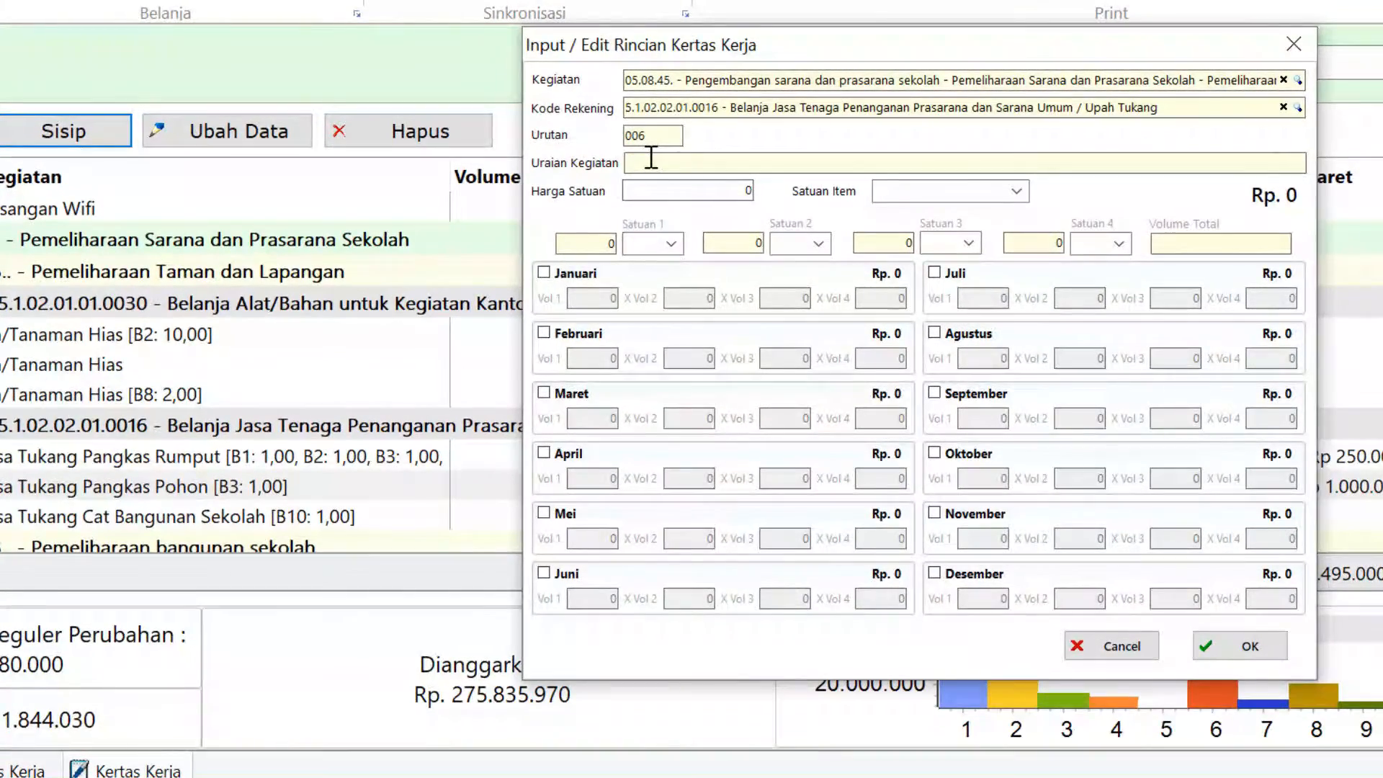
text(Belanja Jasa Tukang Pangk)
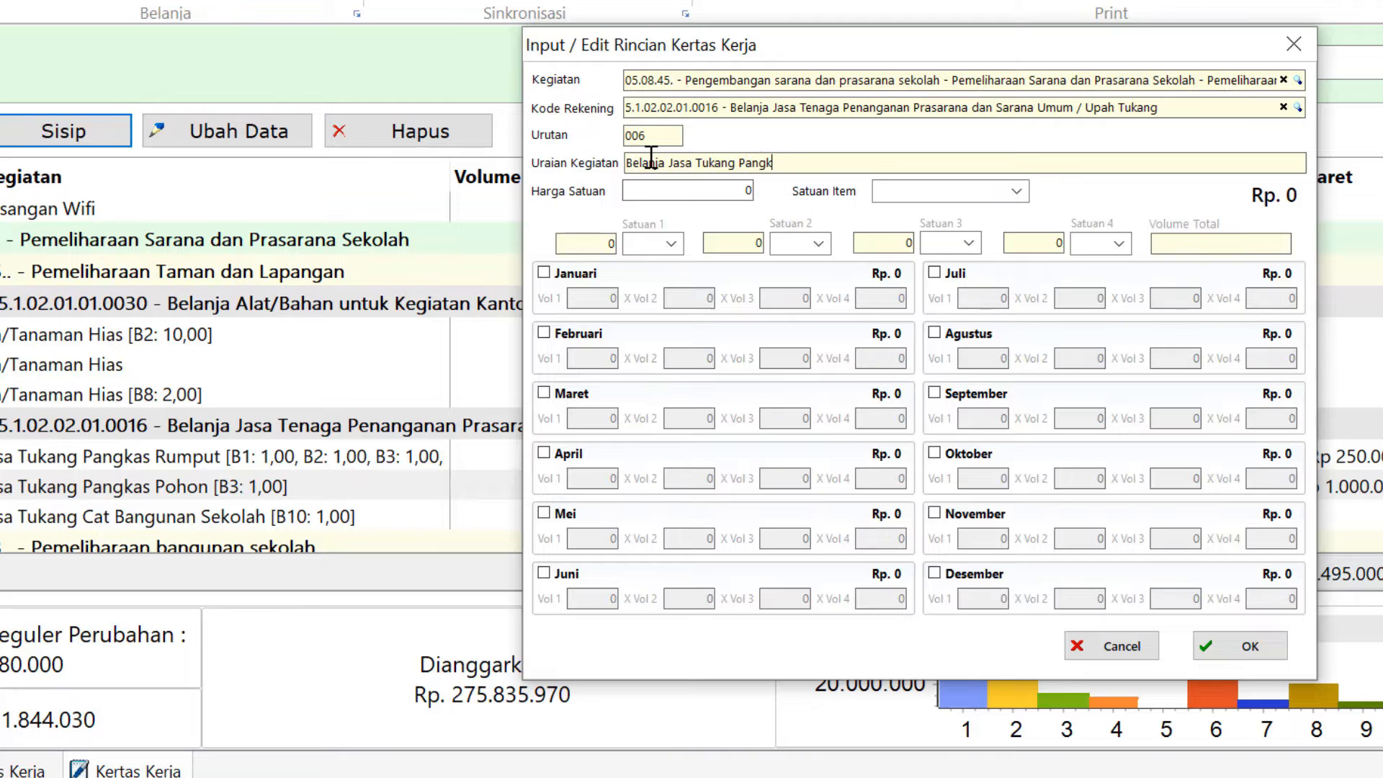
text(as Poho)
- Set the new item's unit price to 300.000 and its unit to Orang
click(742, 193)
click(937, 192)
click(1016, 191)
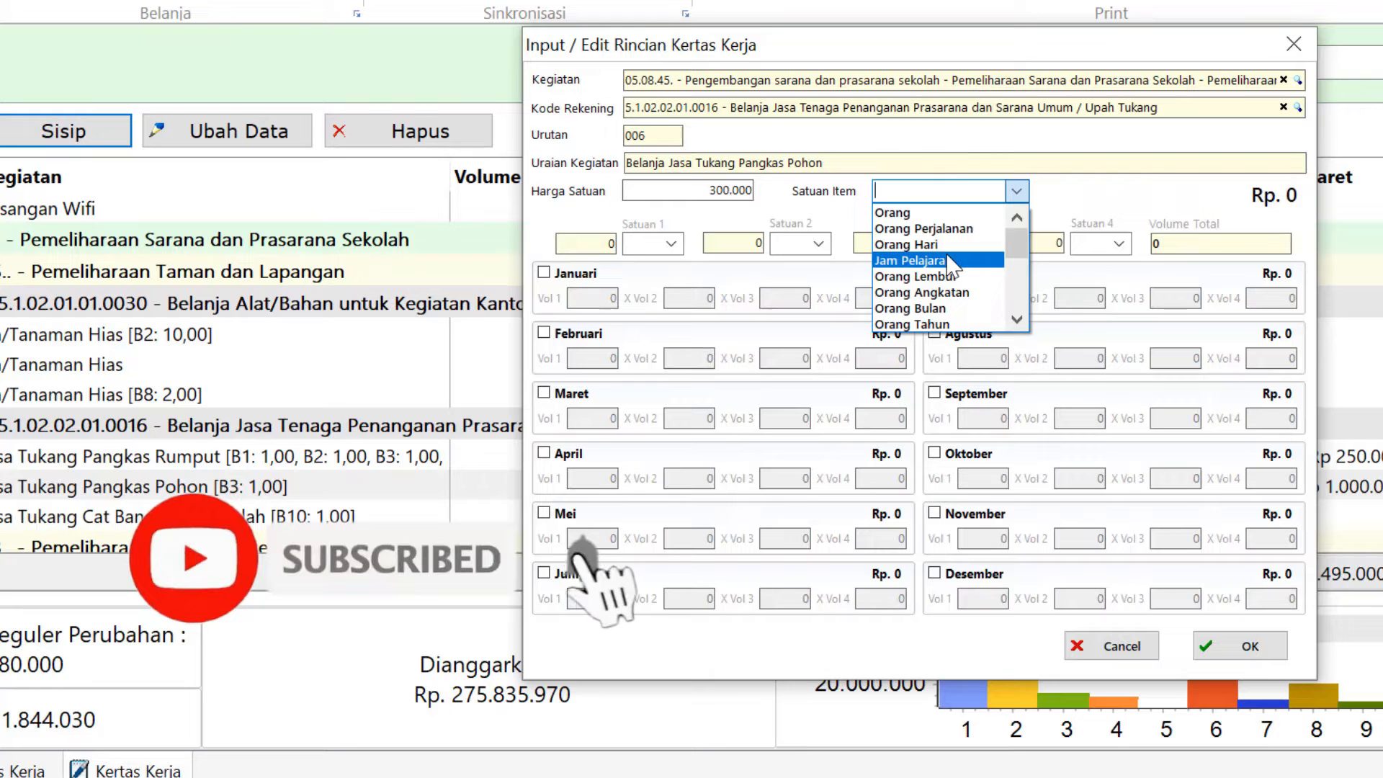
click(930, 260)
click(1017, 193)
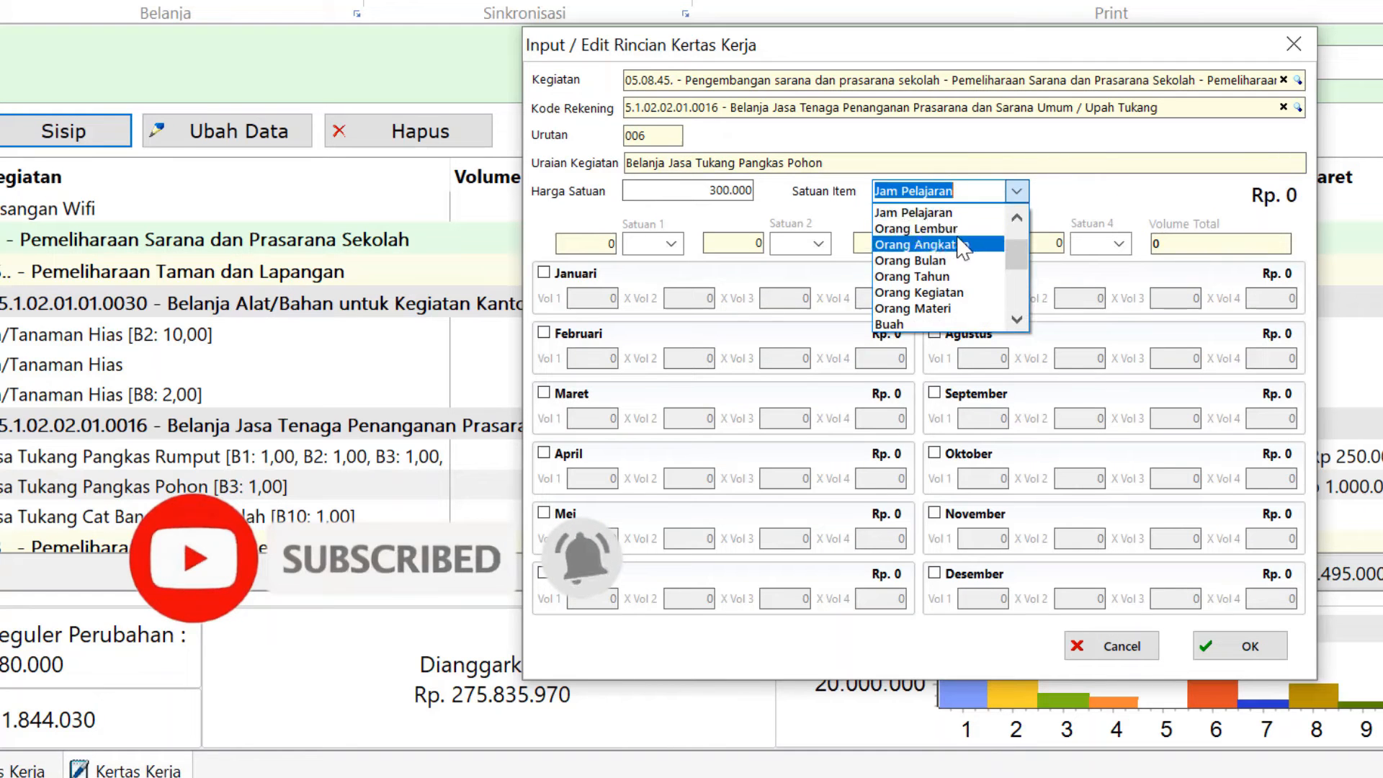
scroll(955, 254, up, 1)
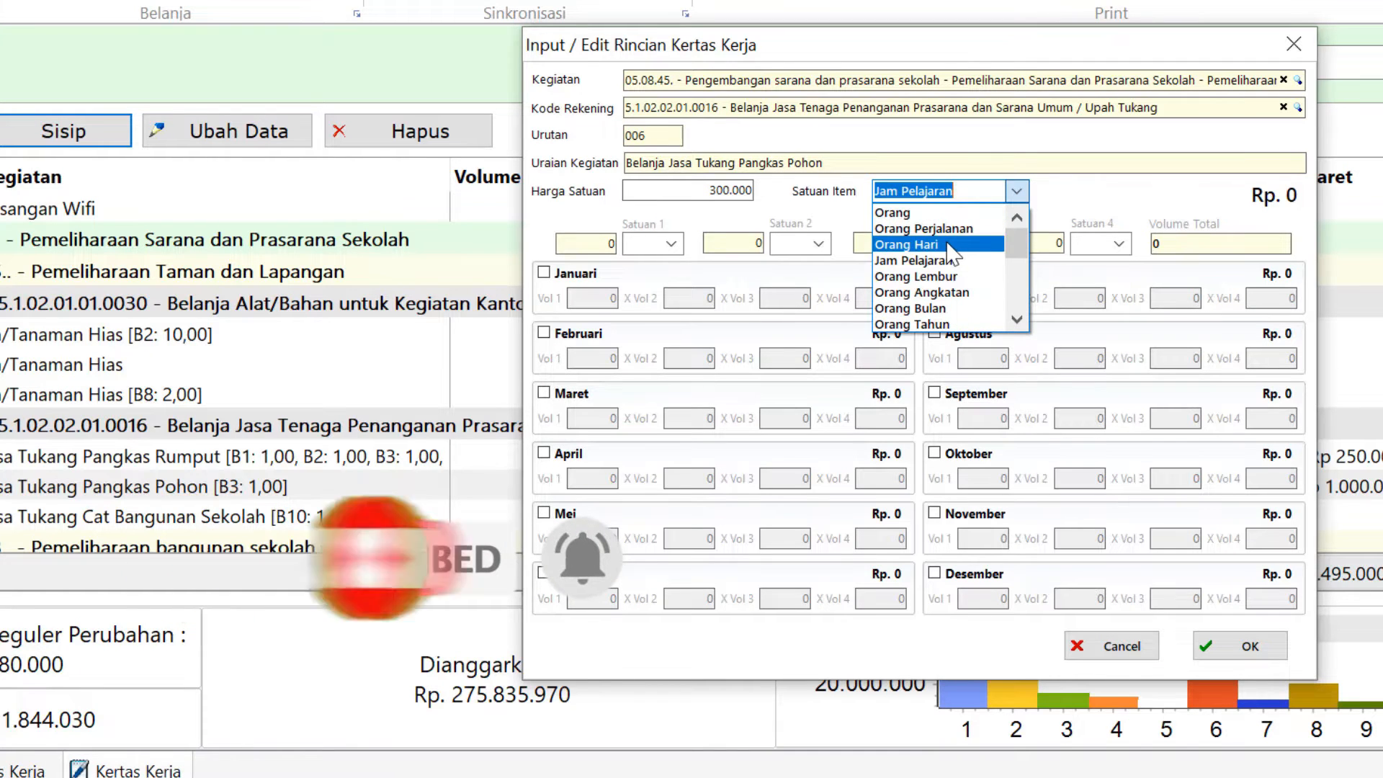
click(904, 212)
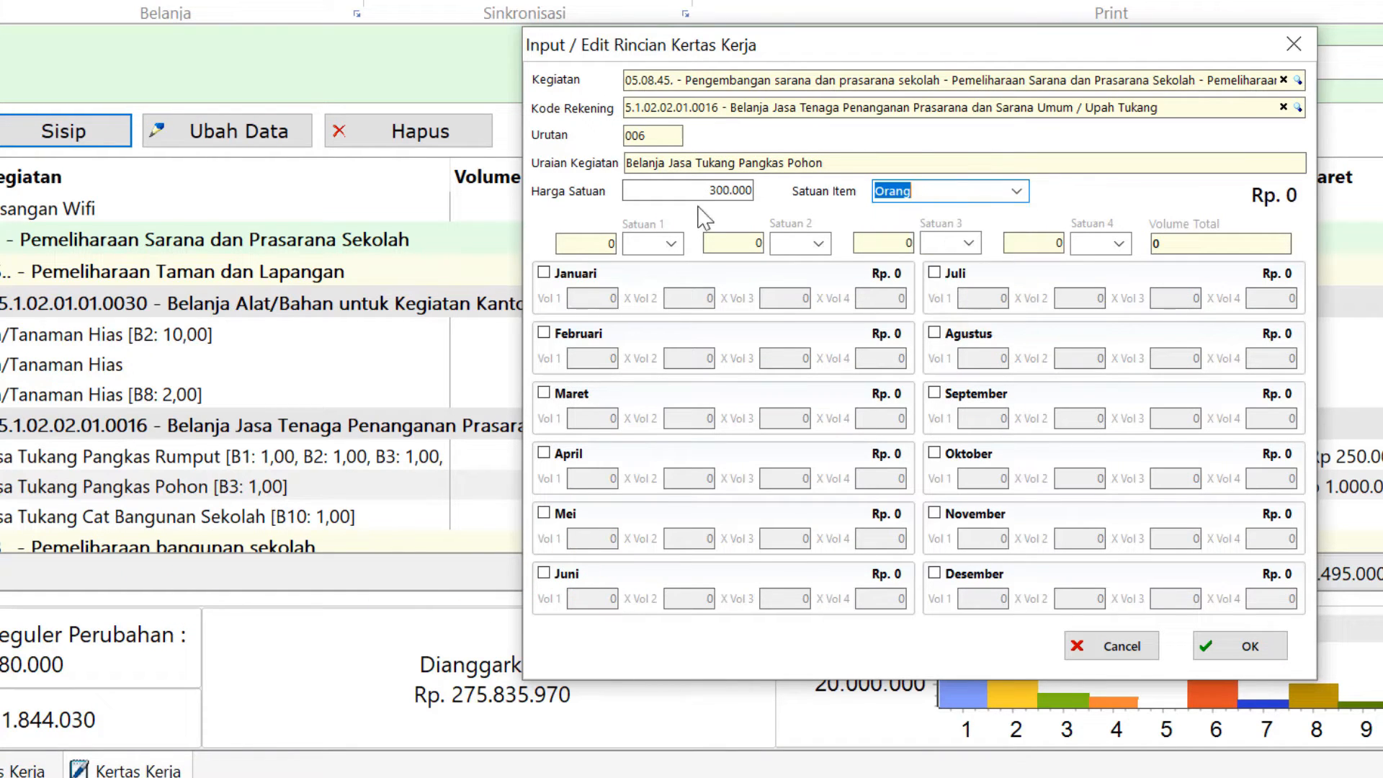
- Allocate the new Tukang Pangkas Pohon item to November with a volume of 1 and save the entry
click(934, 513)
text(1)
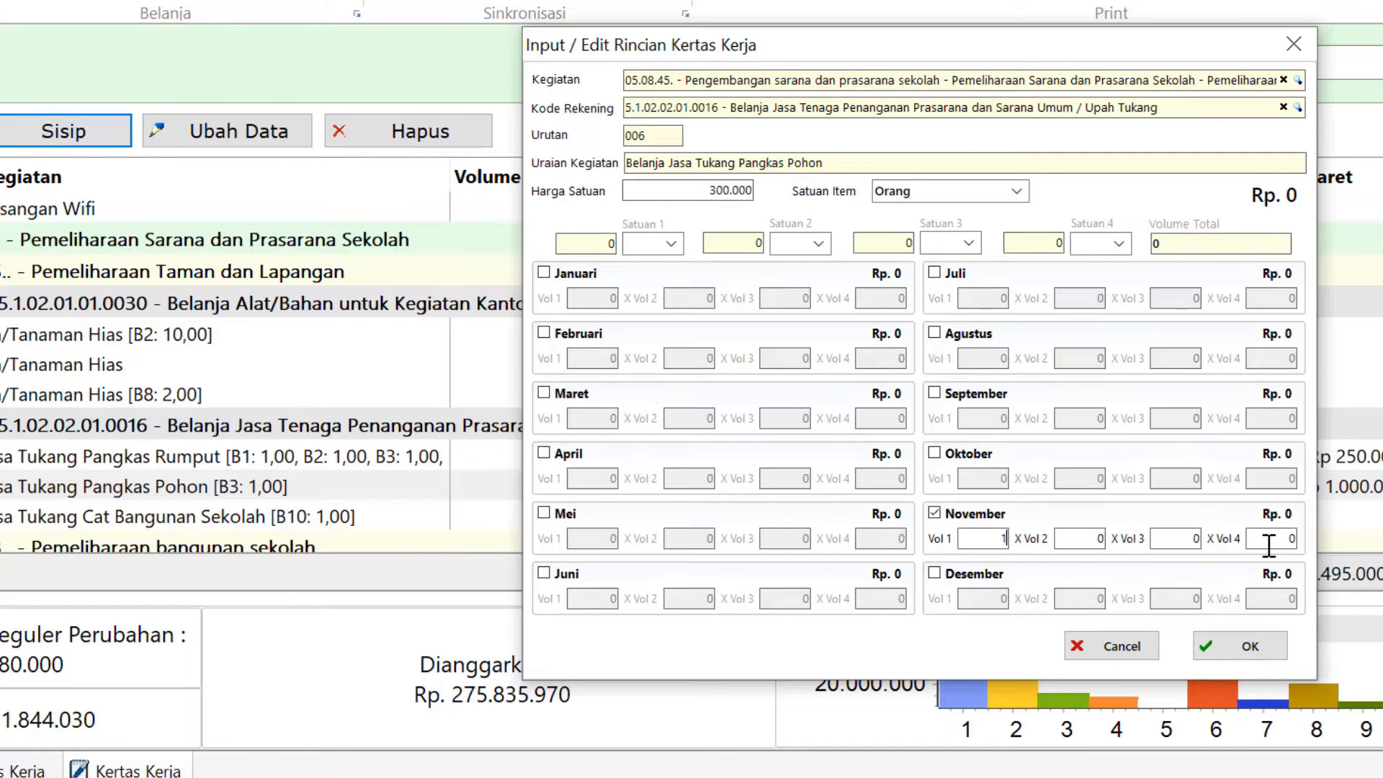
click(1272, 541)
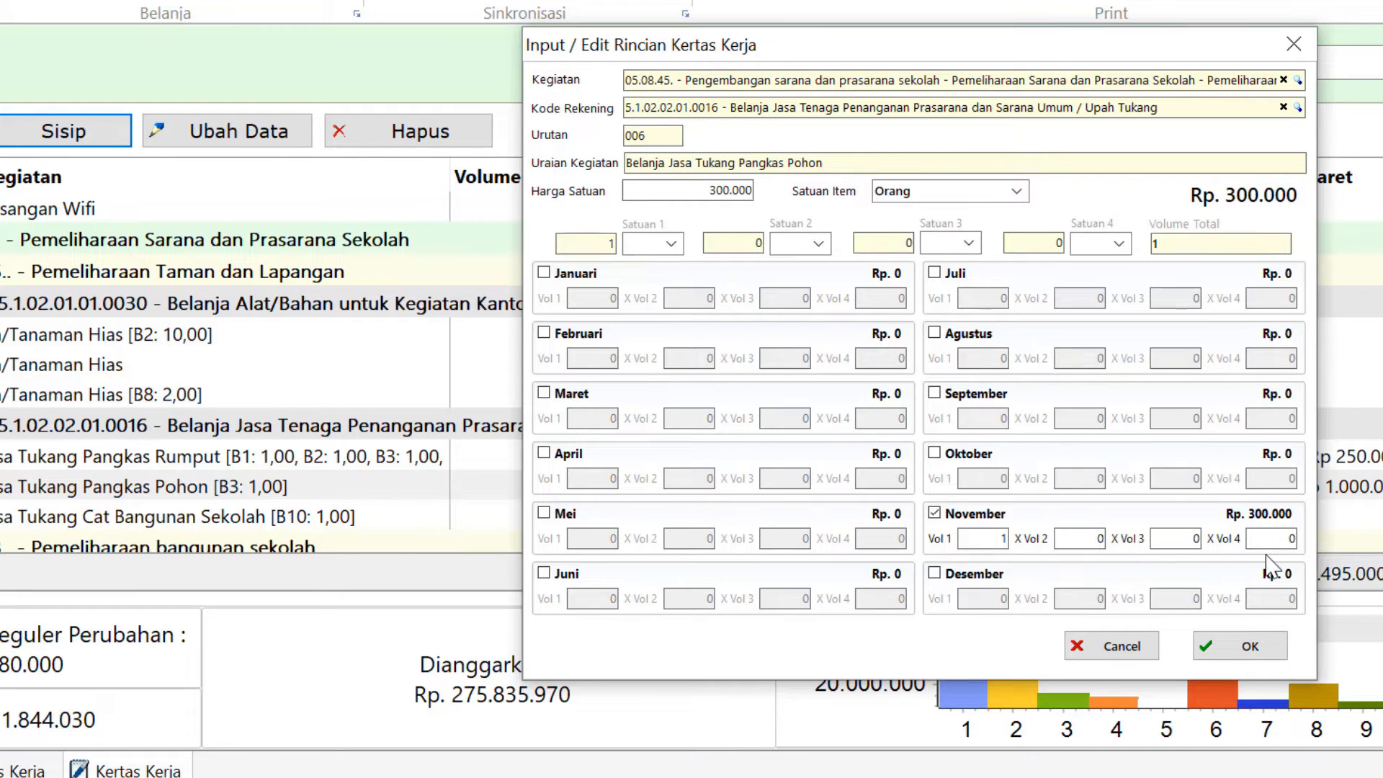
click(1242, 645)
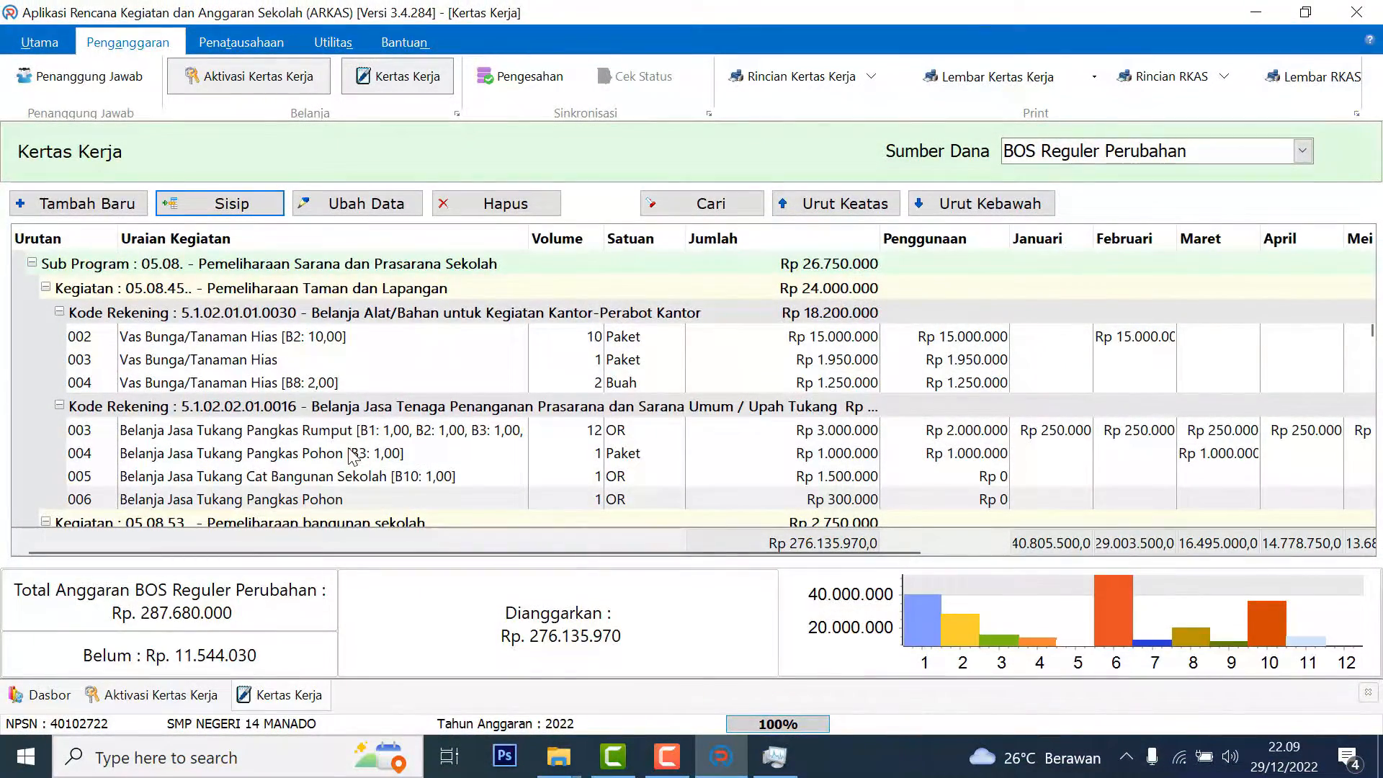
- Examine the monthly allocations of the Upah Tukang items, including the detail entries of items 005 Tukang Cat Bangunan Sekolah and 004 Tukang Pangkas Pohon
click(318, 502)
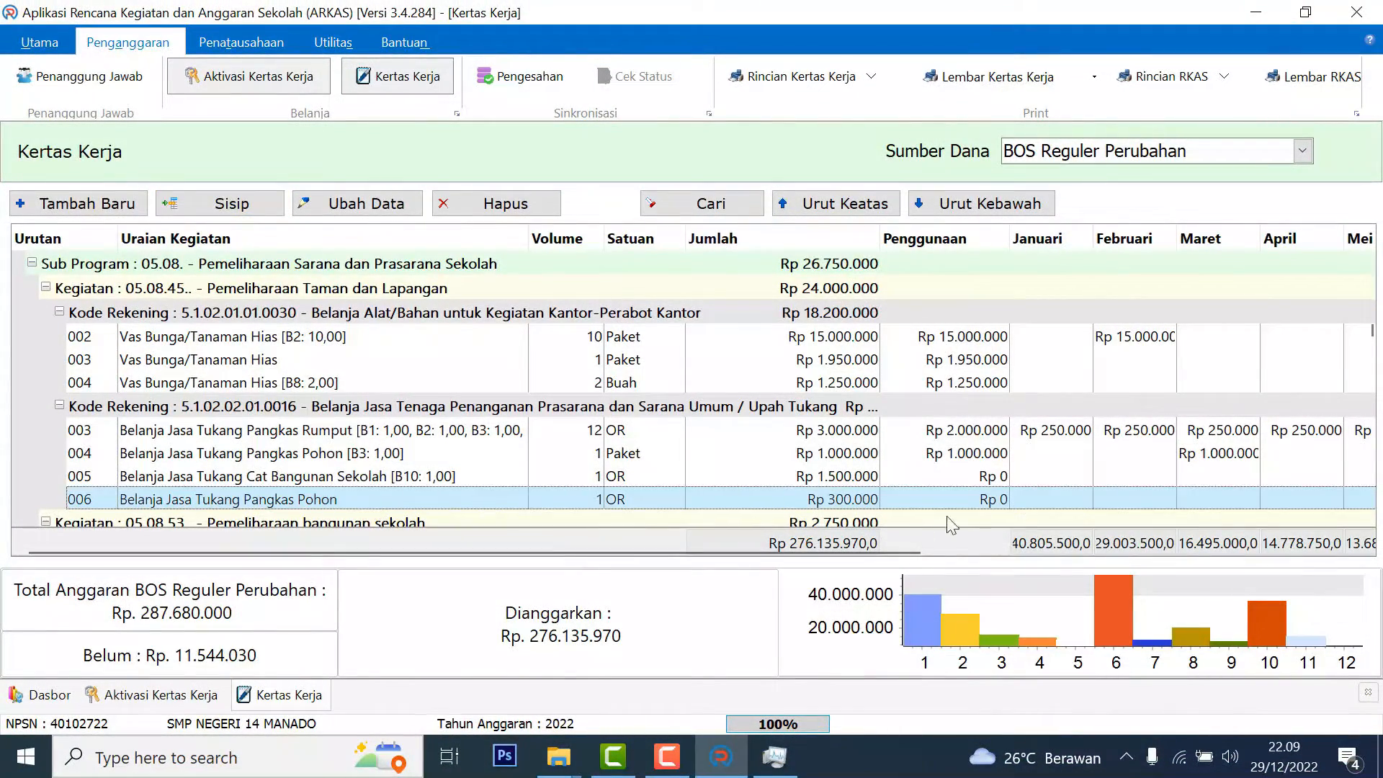
drag(836, 552, 1207, 583)
drag(920, 547, 497, 608)
drag(448, 558, 941, 572)
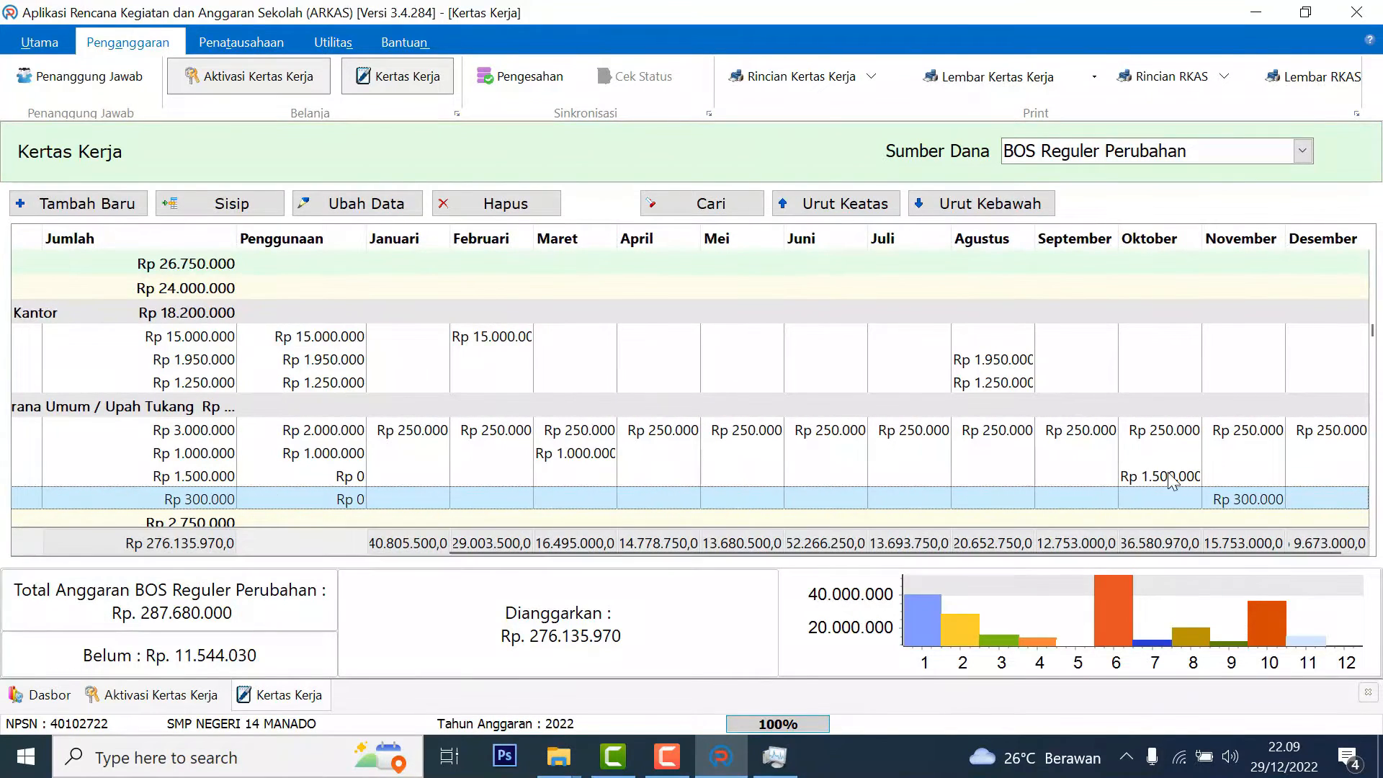
click(1149, 474)
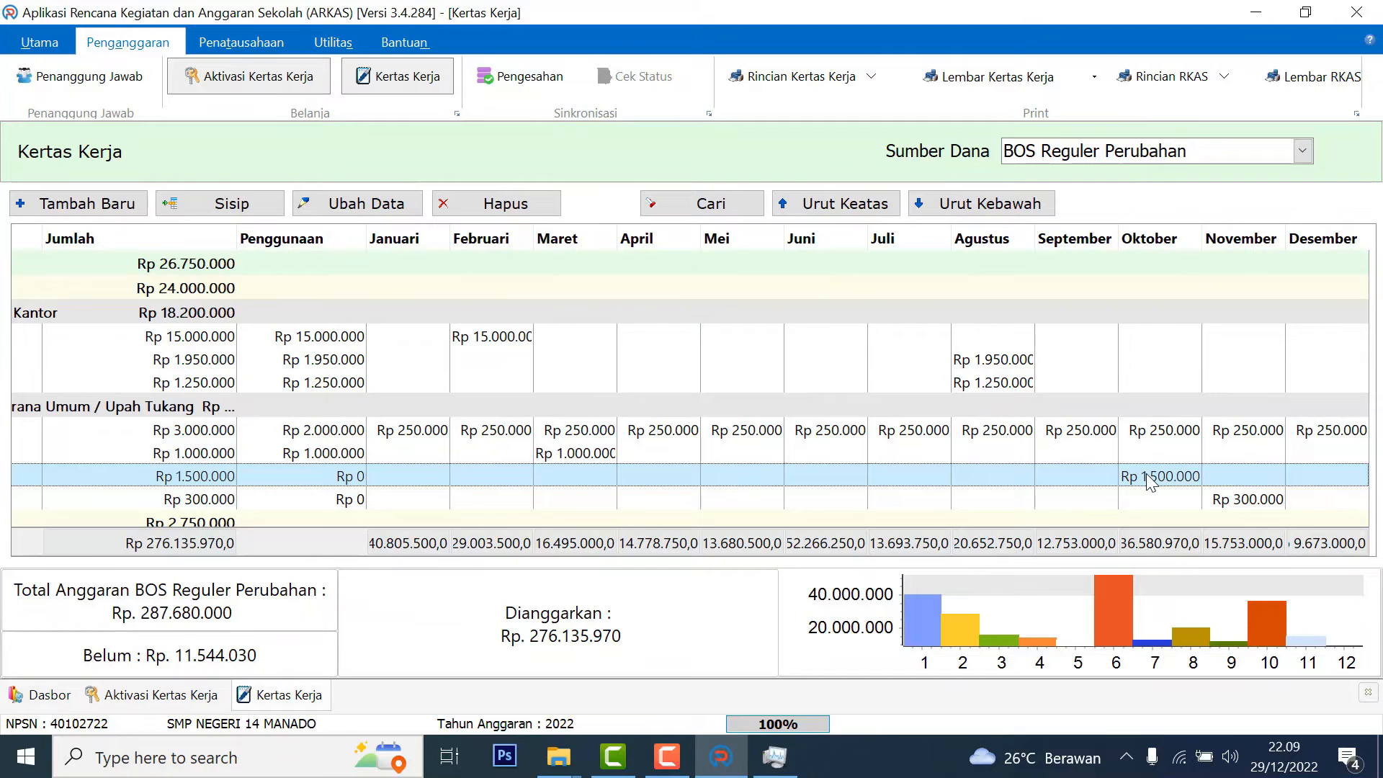
double_click(1151, 477)
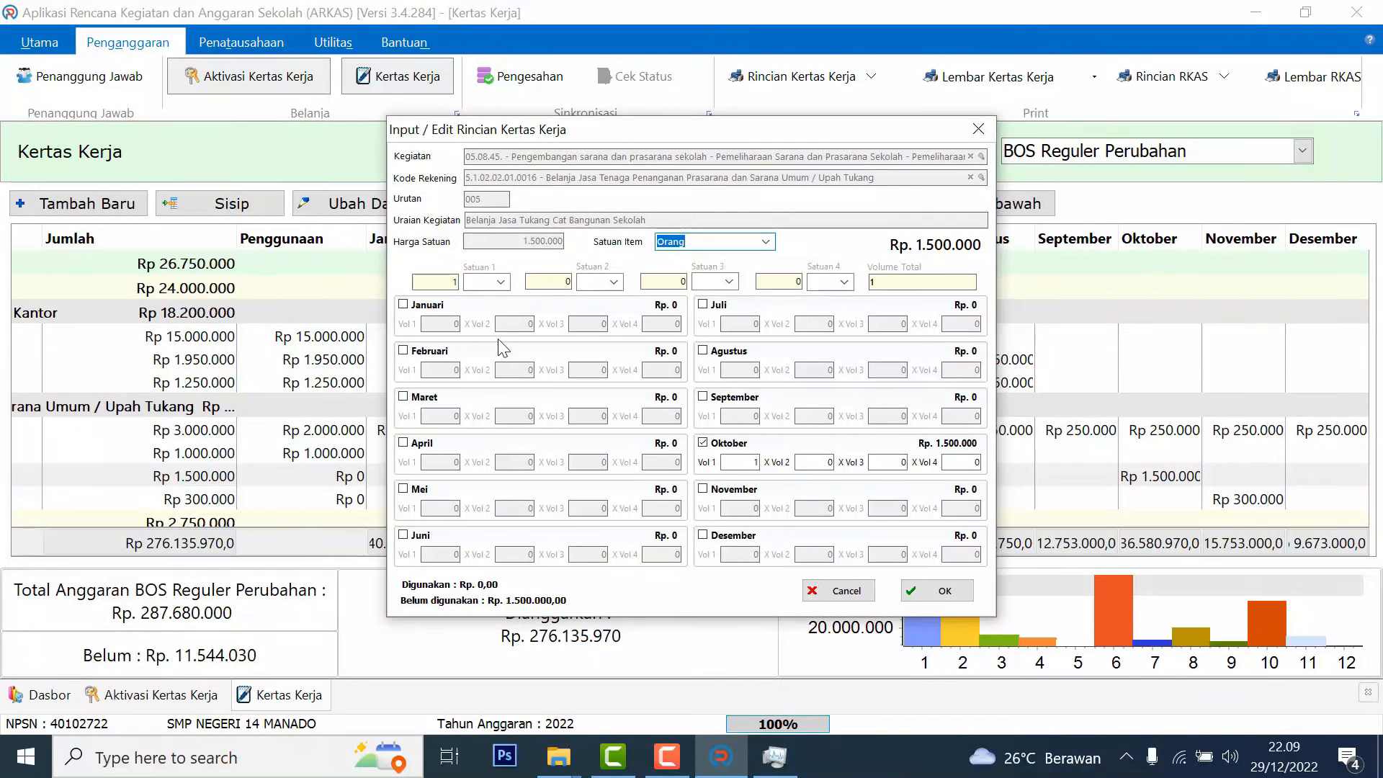
click(979, 130)
drag(771, 551, 643, 550)
double_click(825, 453)
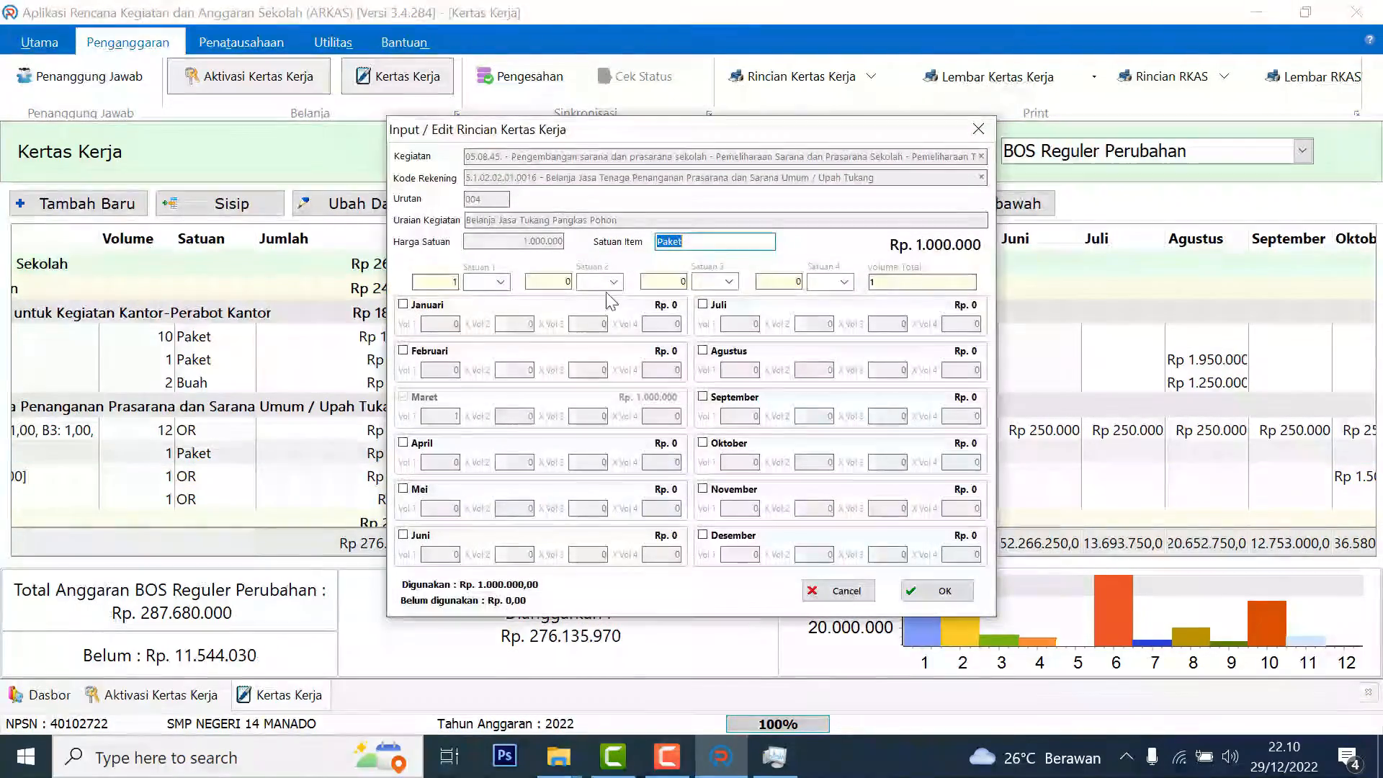
click(978, 129)
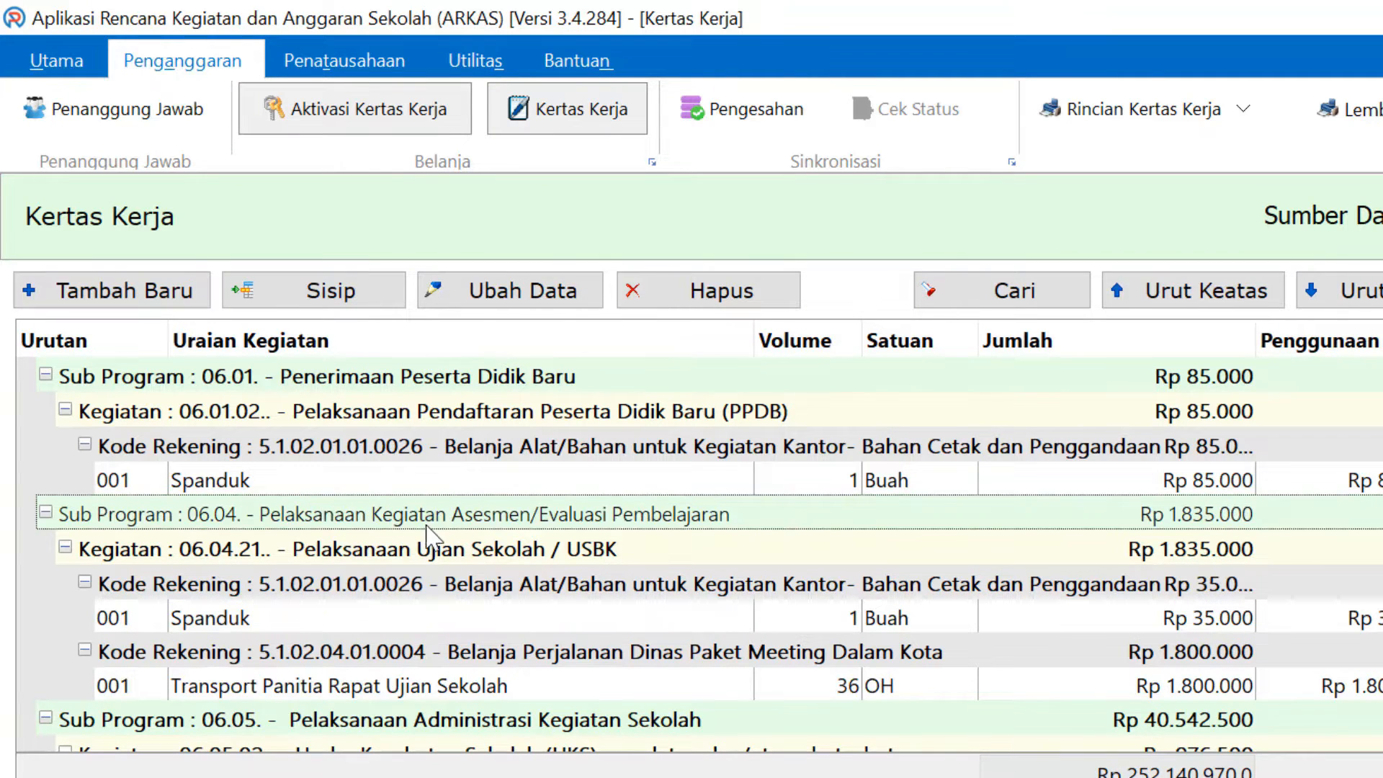
- Start a new worksheet entry, search the activities for asesmen, and assign Kegiatan 08.04.30 Simulasi dan pelaksanaan Asesmen Nasional
click(487, 446)
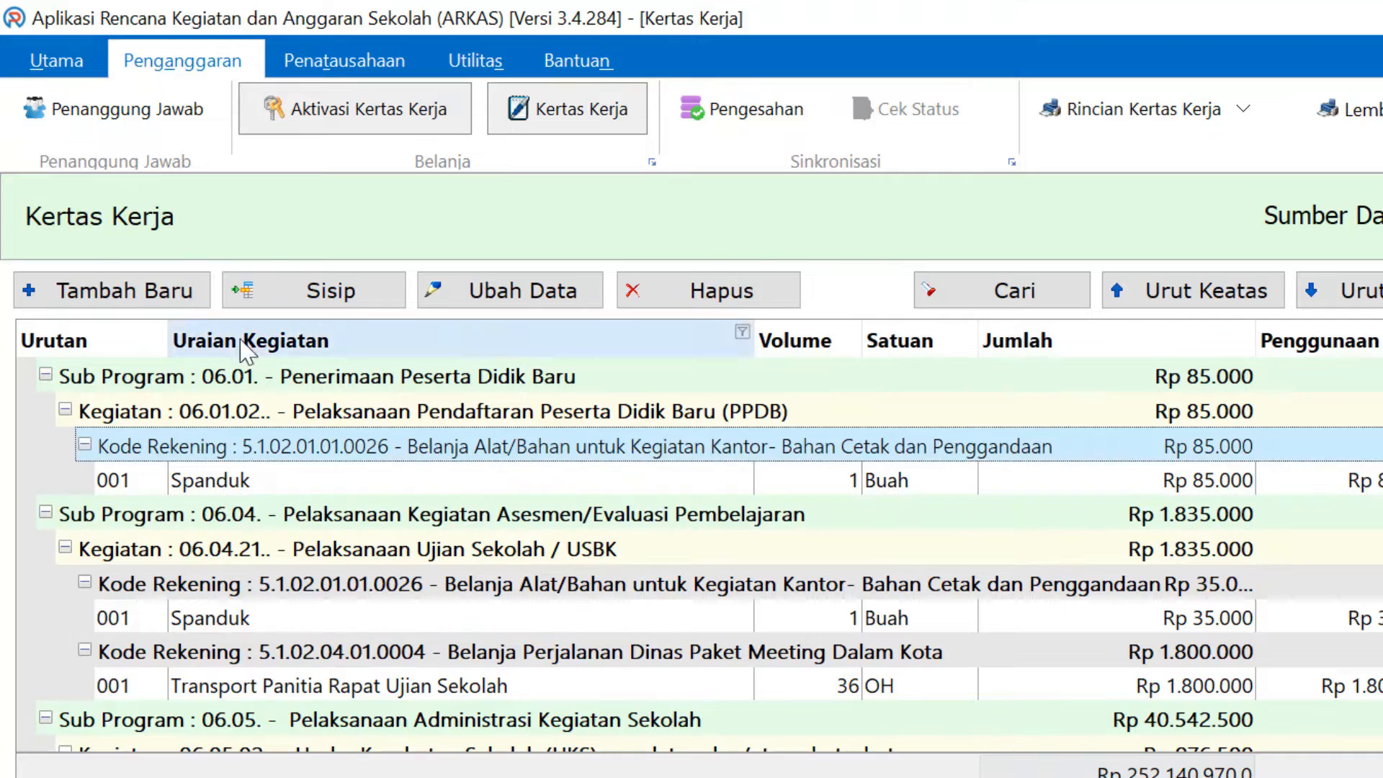
click(119, 291)
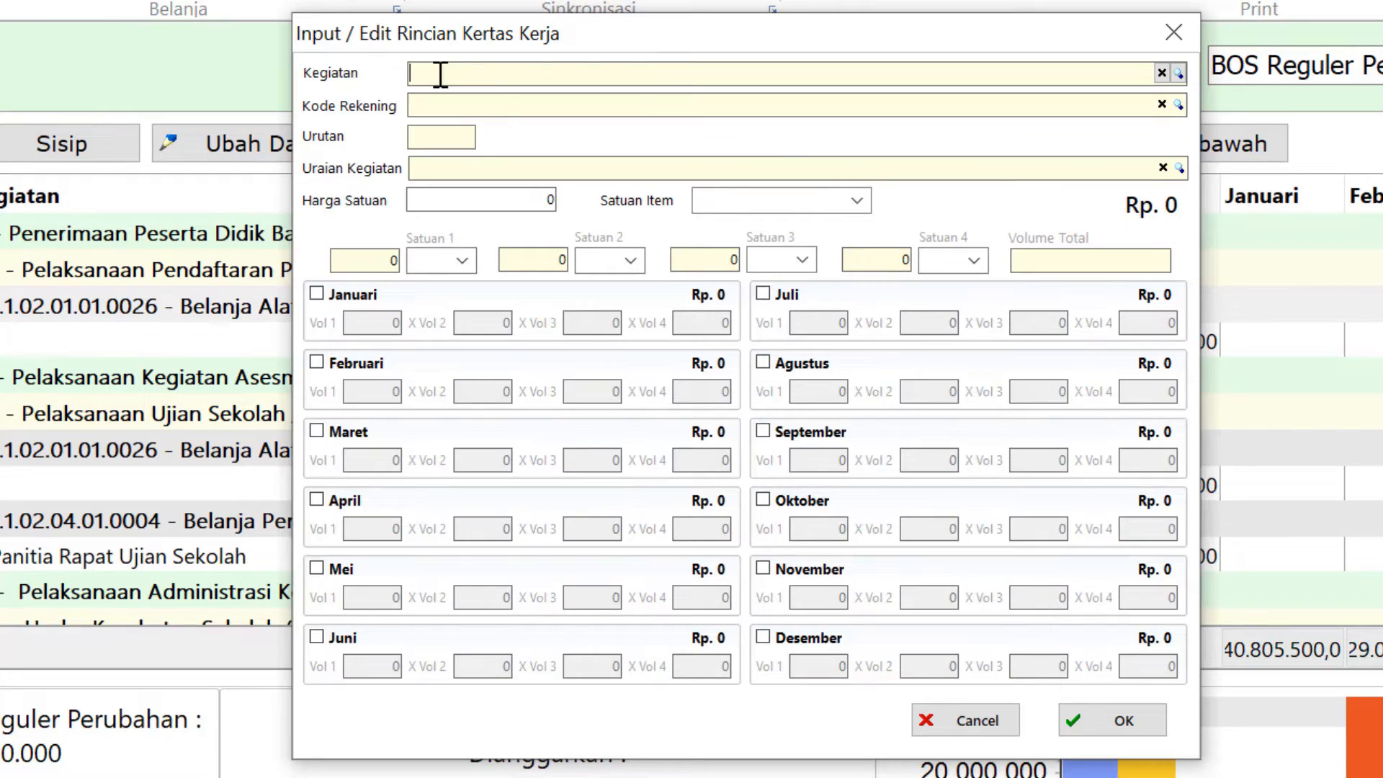
click(440, 74)
text(ase)
text(sme)
text(n)
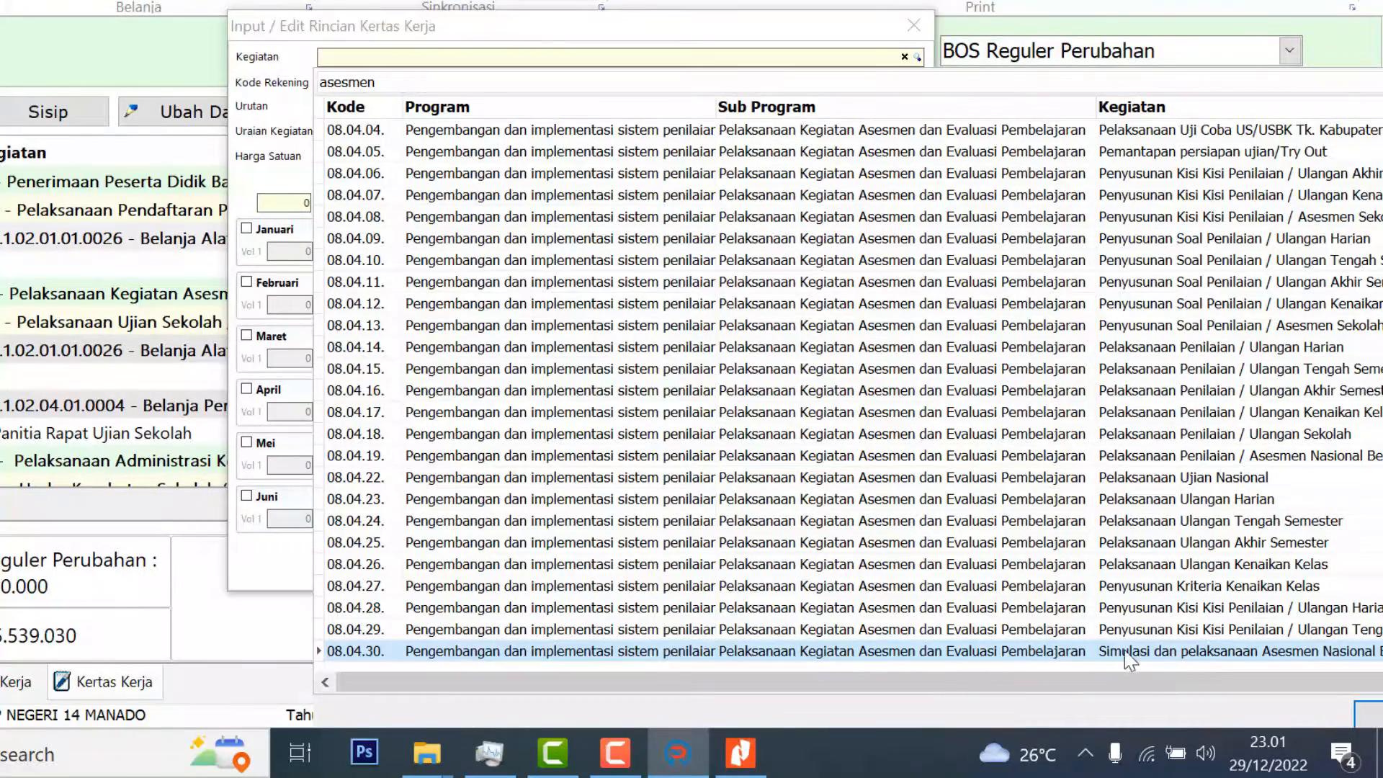
drag(899, 677, 1051, 690)
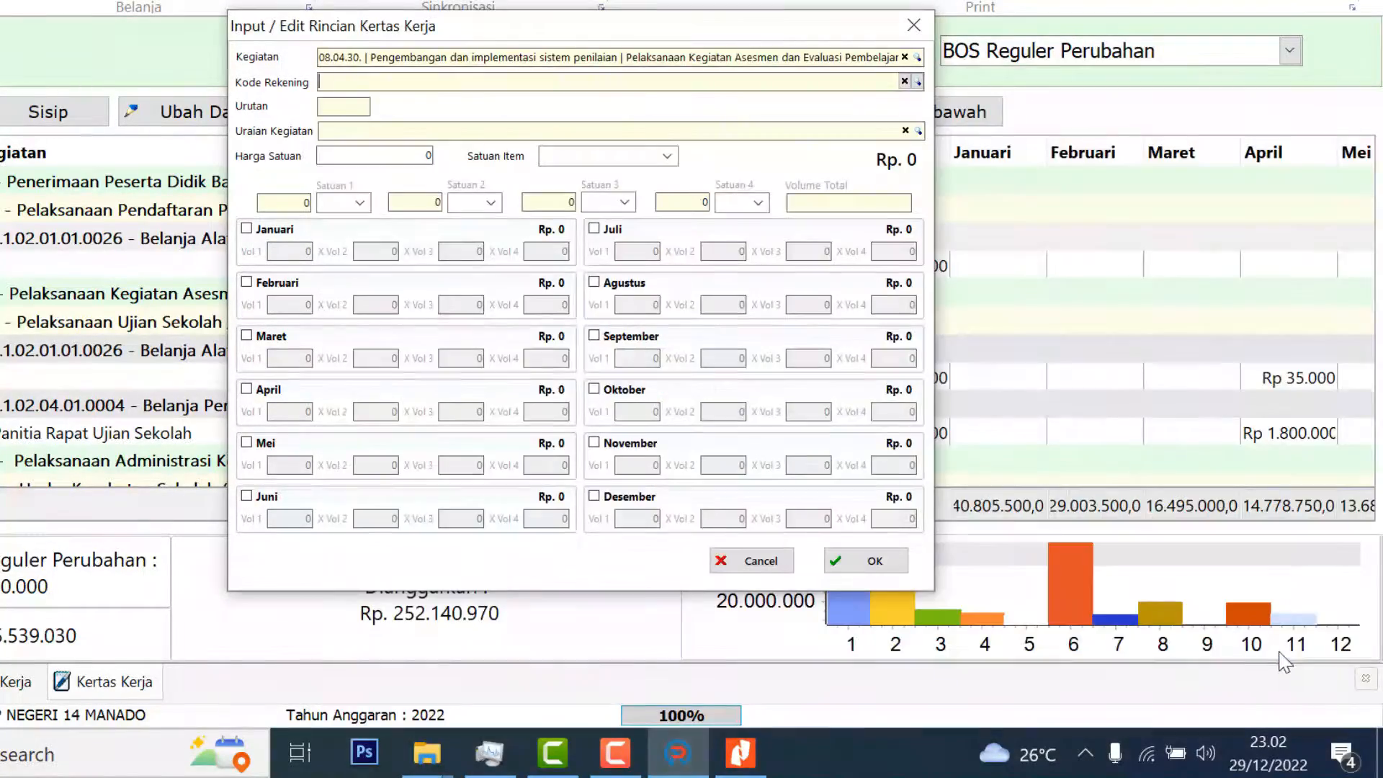
click(1282, 653)
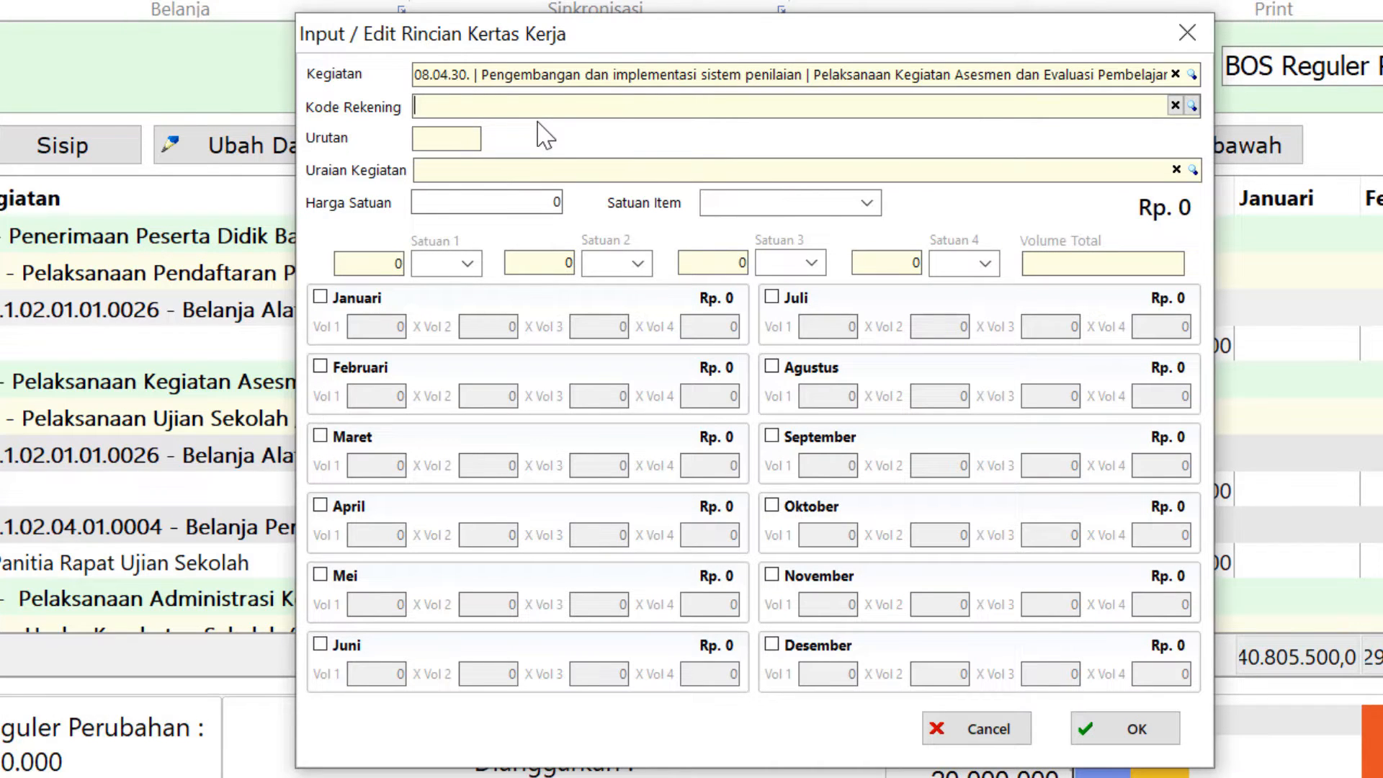
- Assign Kode Rekening 5.1.02.02.01.0029 Belanja Jasa Tenaga Ahli and enter the description Pembayaran Jasa Pengawas ANBK
text(jasa)
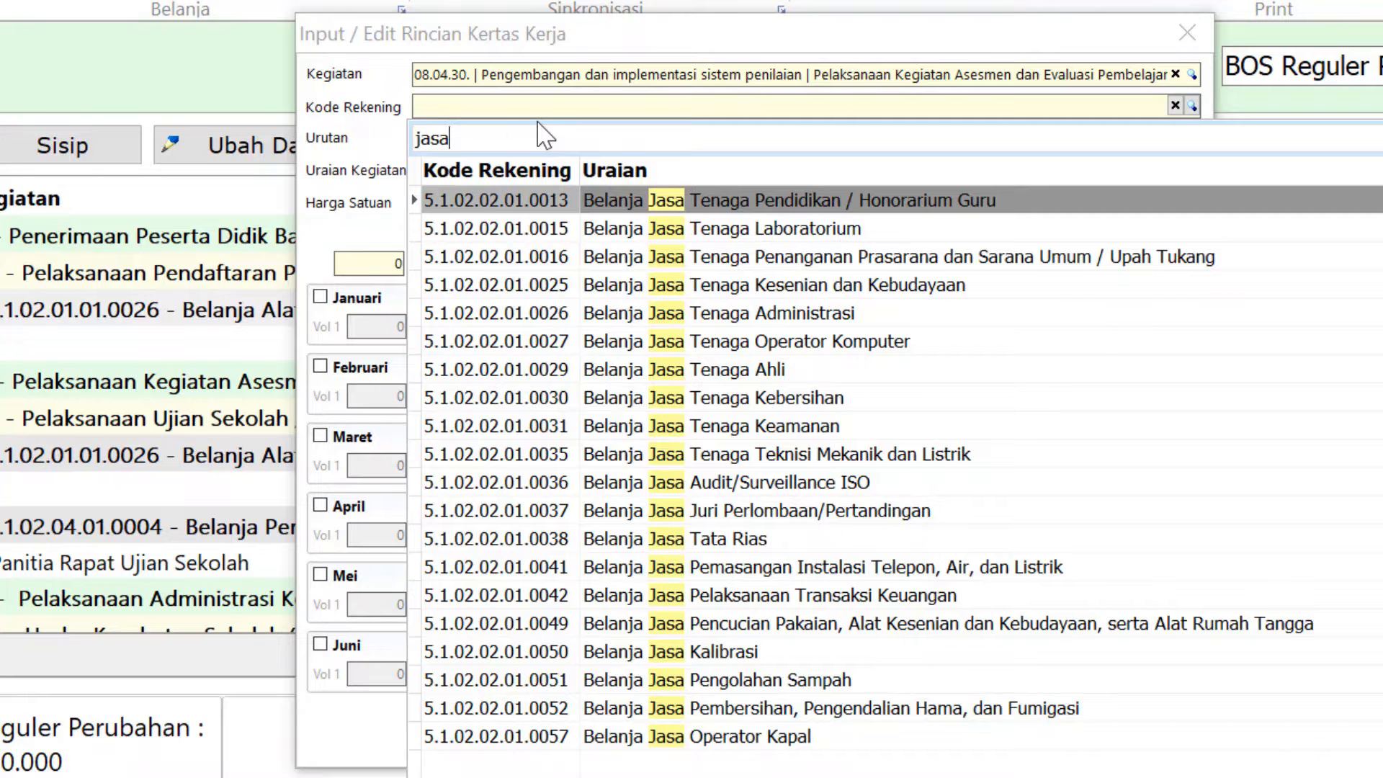
key(Down)
key(Down)
key(Down)
key(Down)
key(Down)
key(Down)
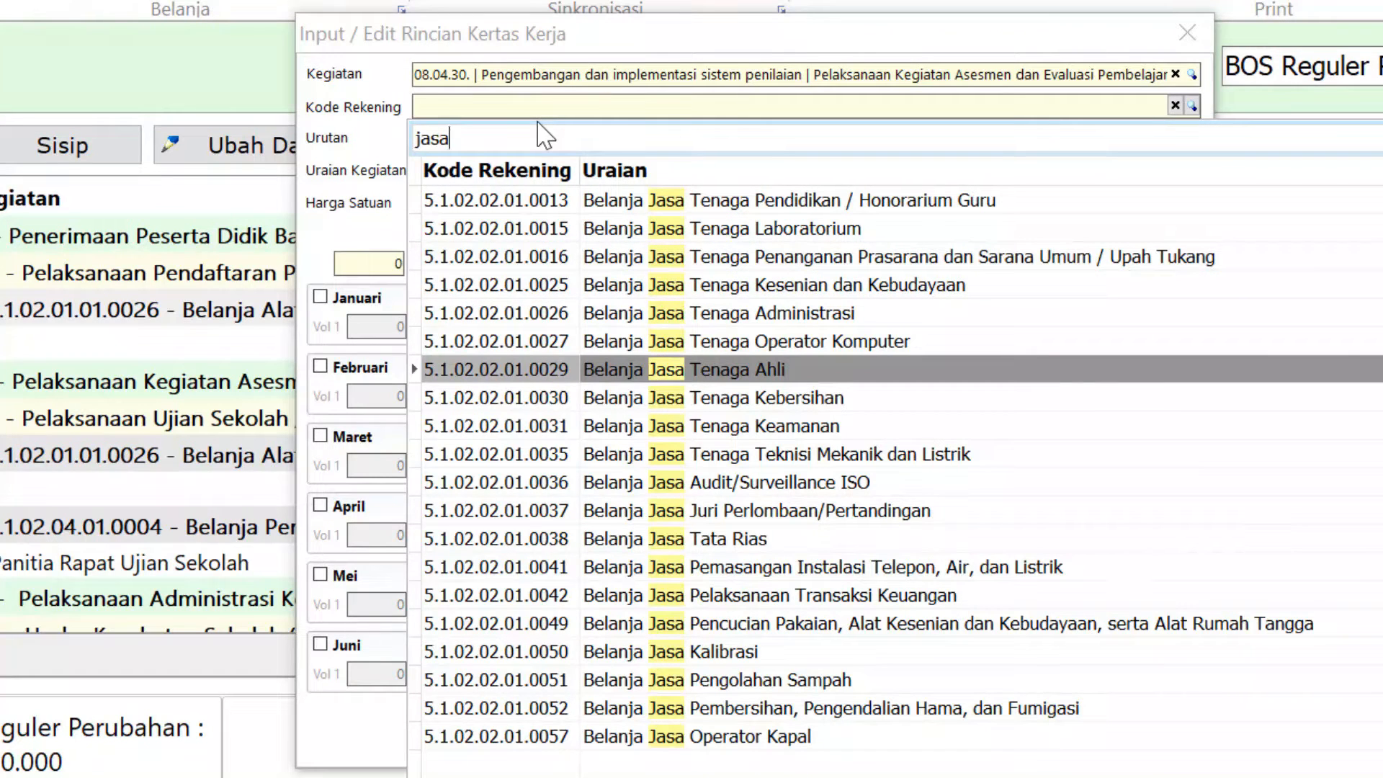
key(Return)
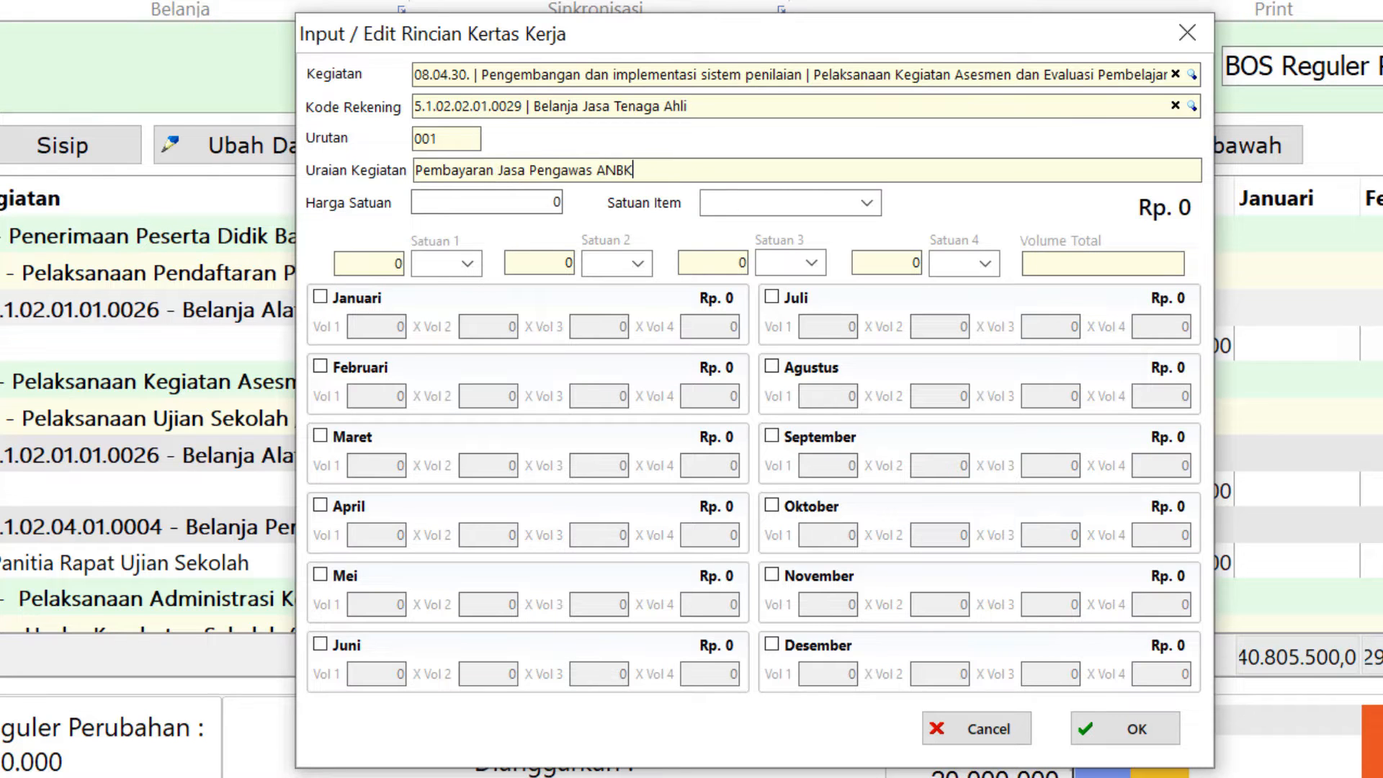
- Set the unit price of the Pengawas ANBK item to 100.000 and its unit to Orang
click(523, 211)
text(100.000)
click(867, 204)
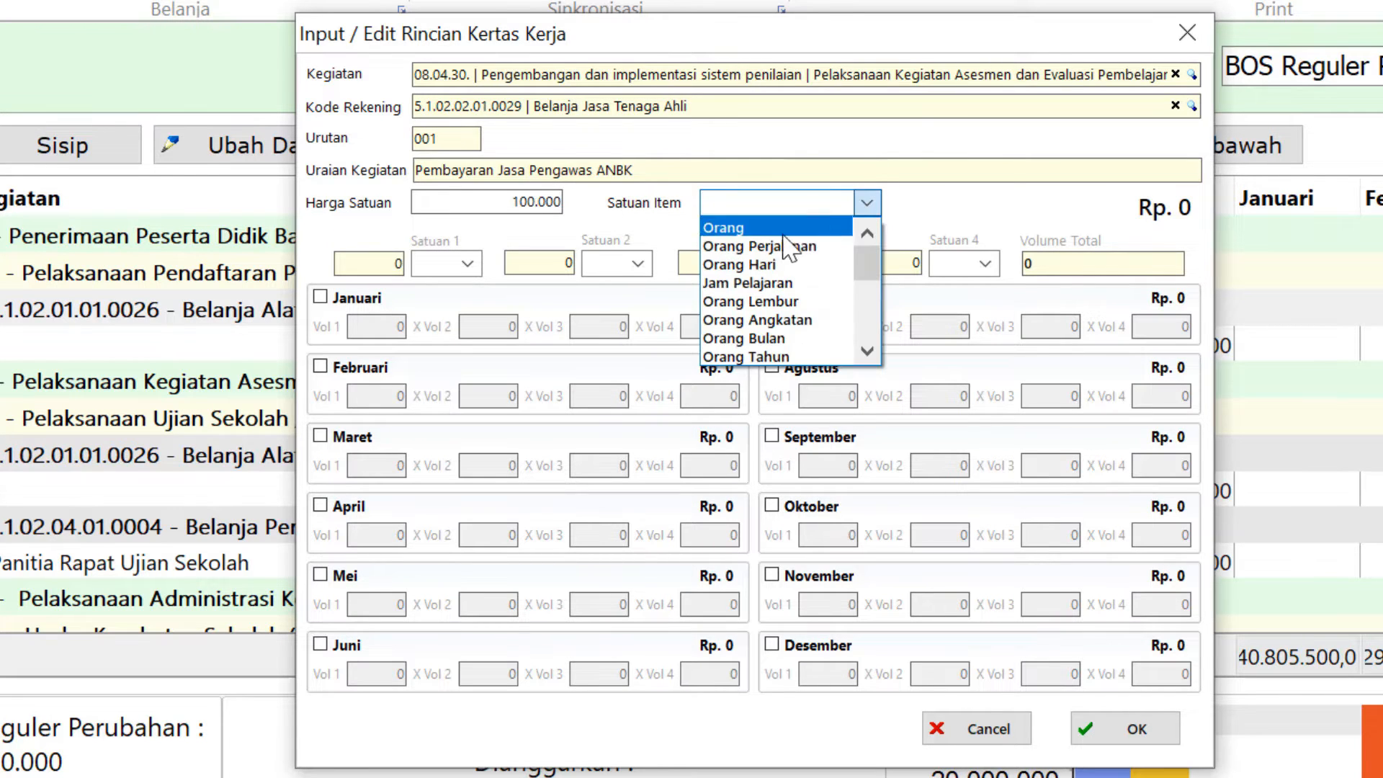
click(742, 228)
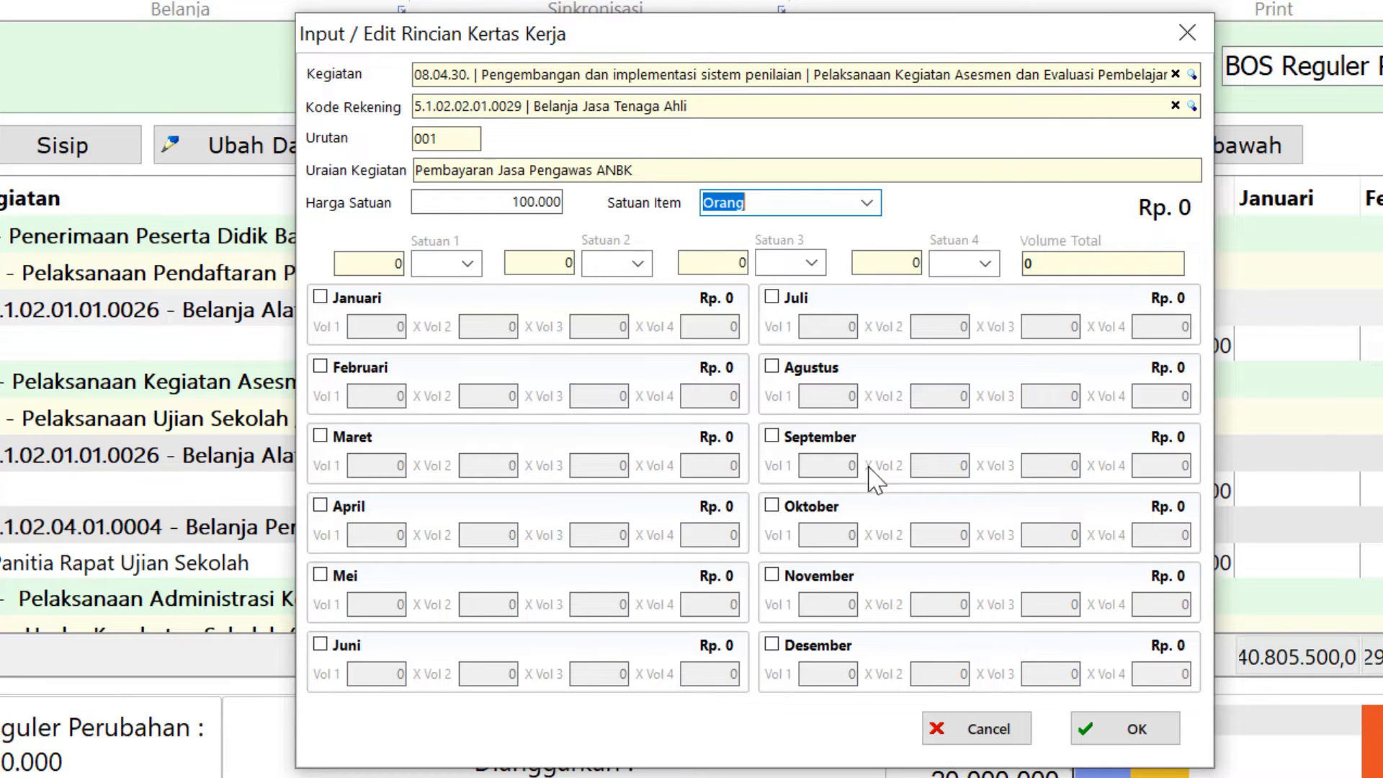
- Allocate the Pengawas ANBK item to October with a volume of 2
click(773, 507)
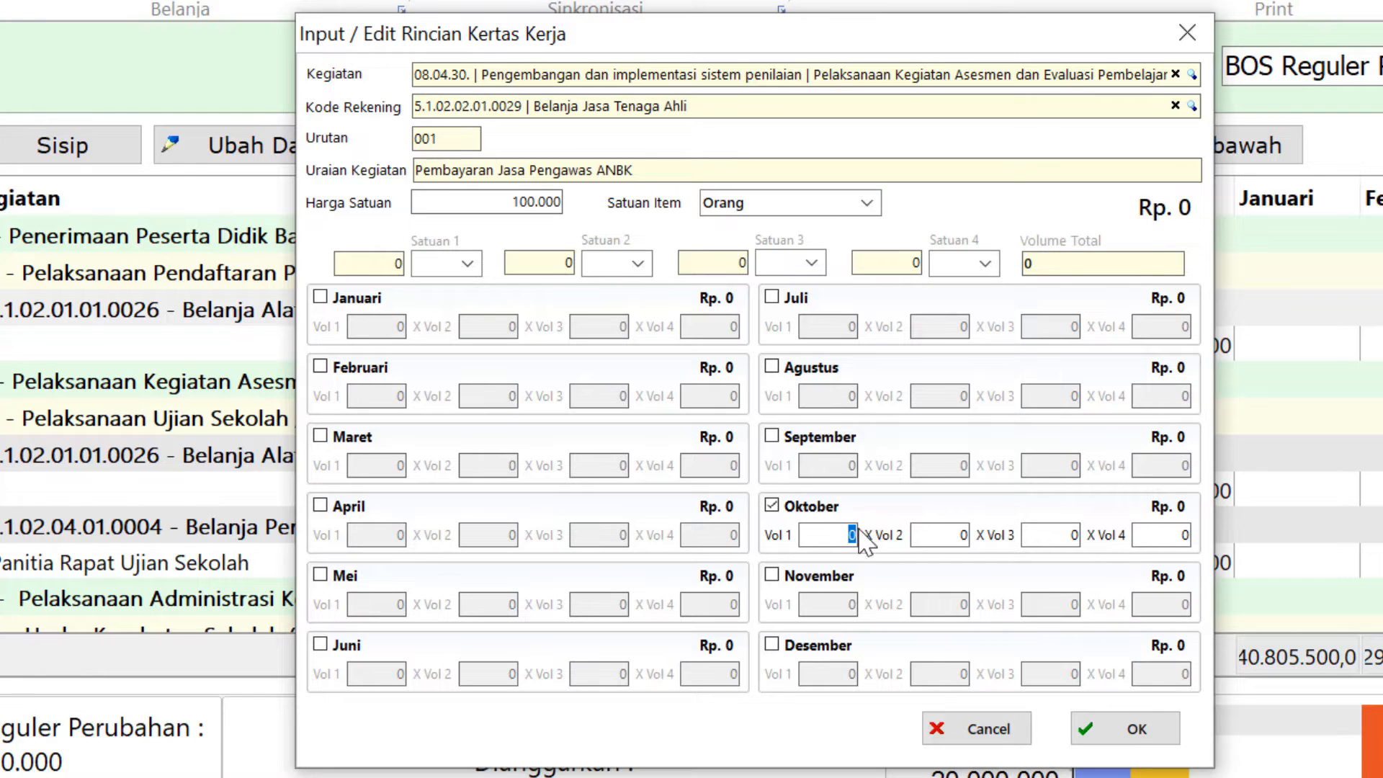
text(2)
click(942, 535)
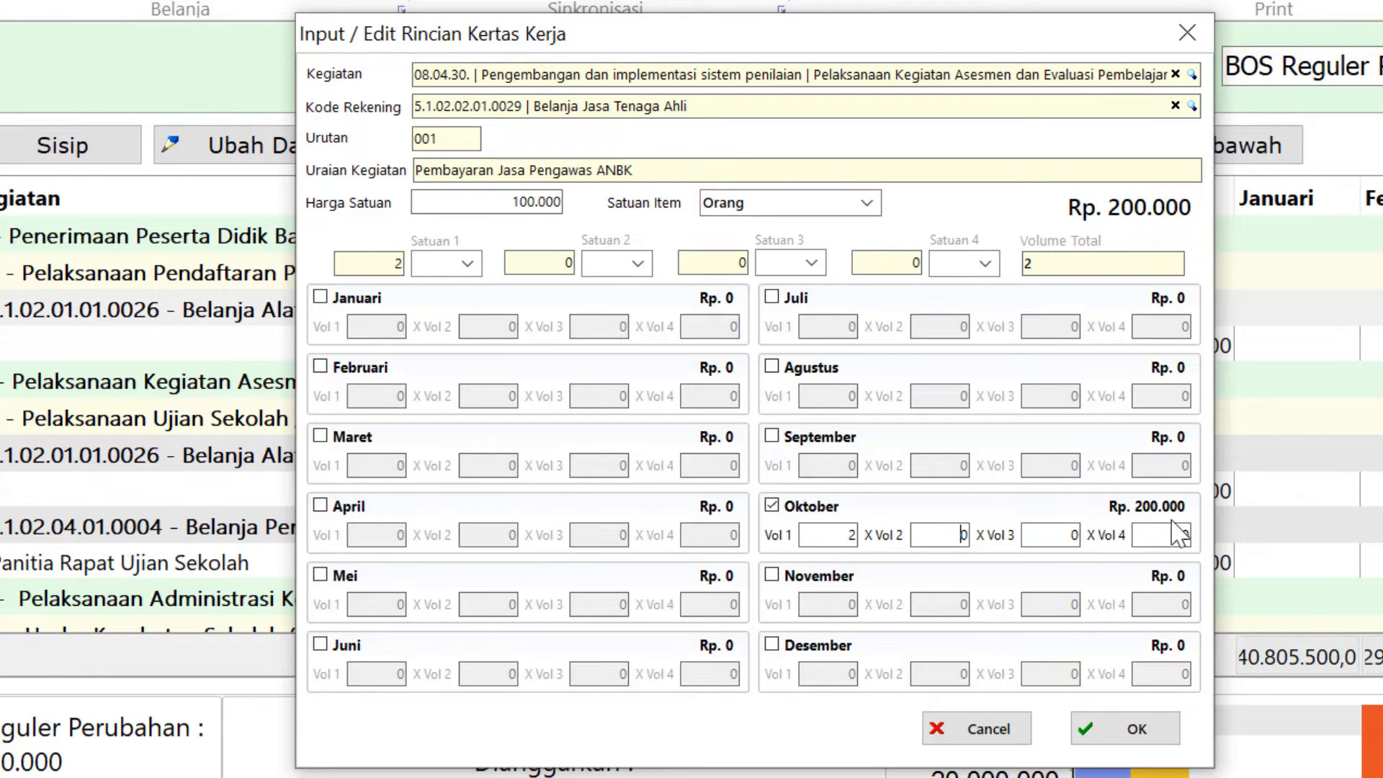
- Set the Pengawas ANBK item's unit to Orang Hari and save the entry
click(870, 206)
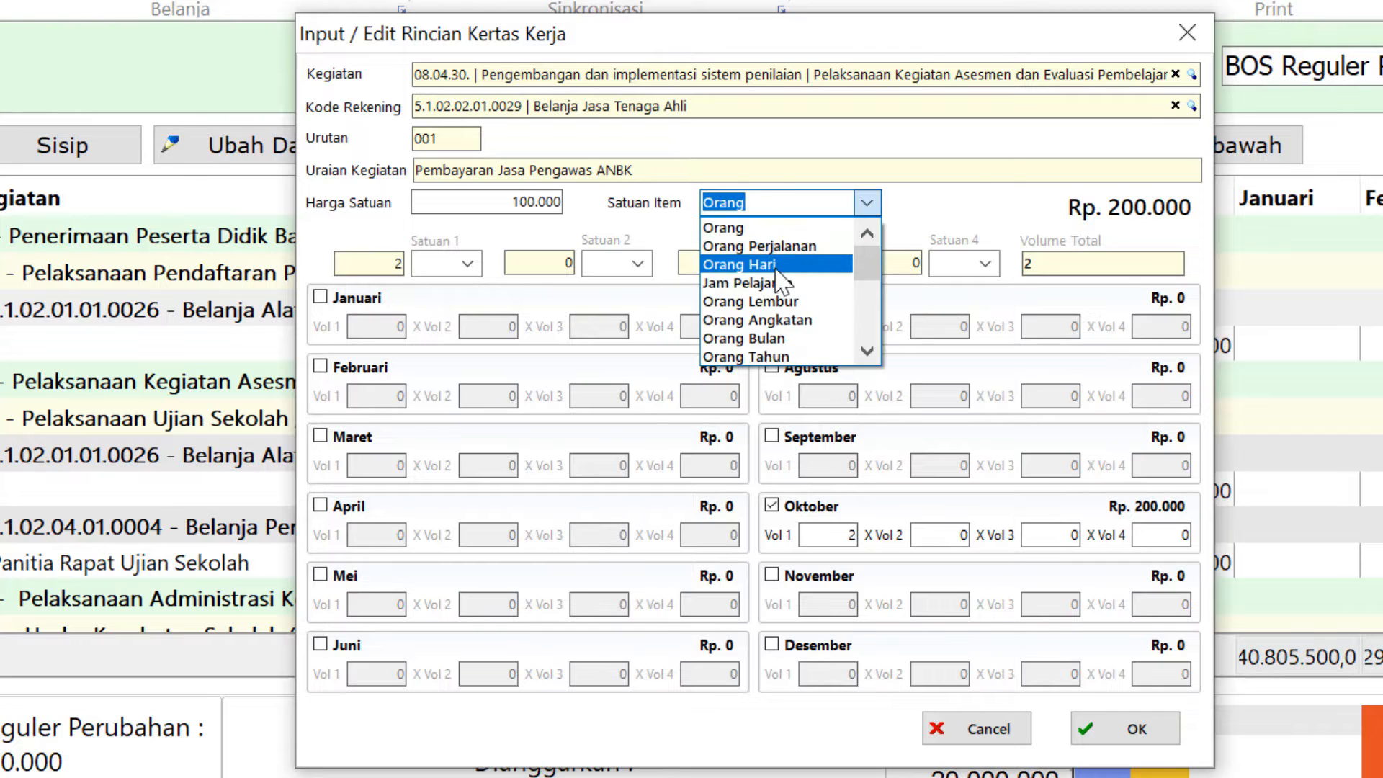
click(821, 265)
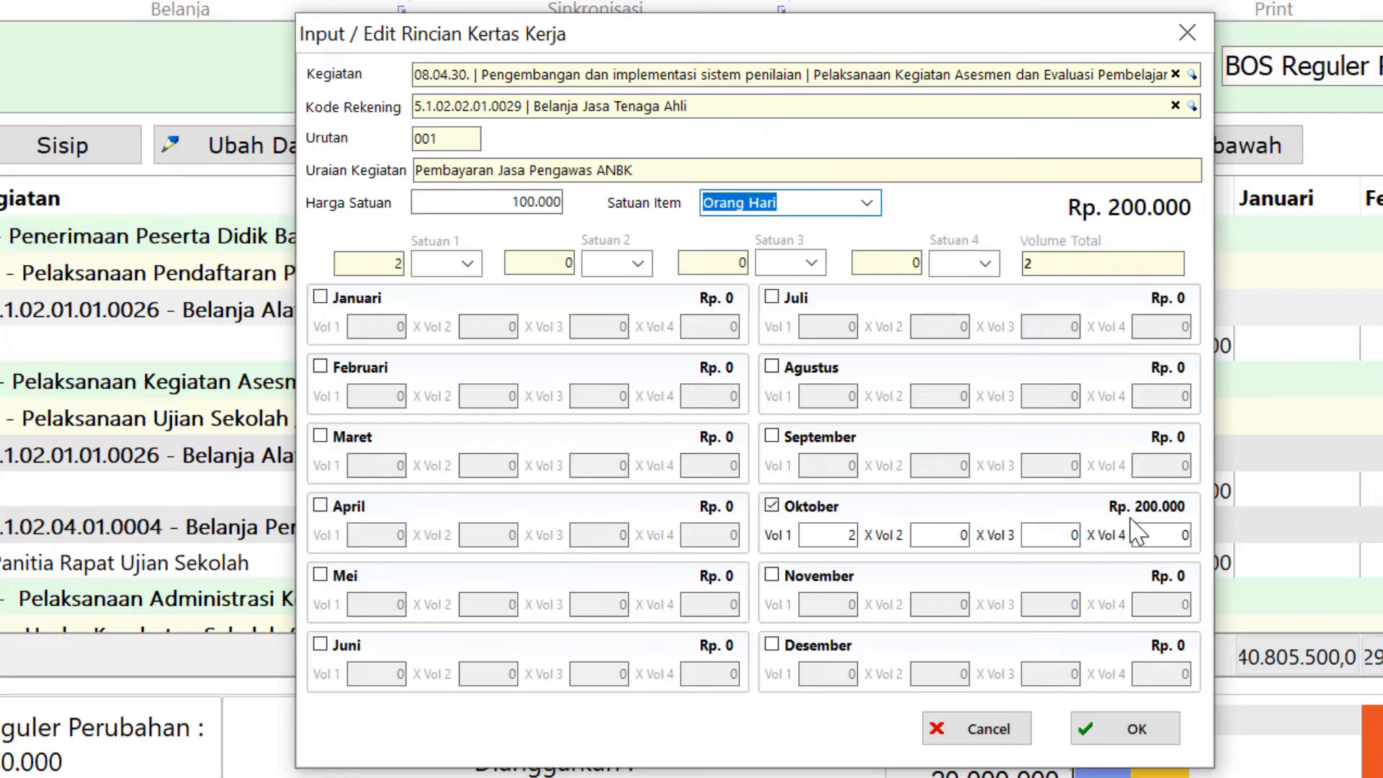
click(1115, 727)
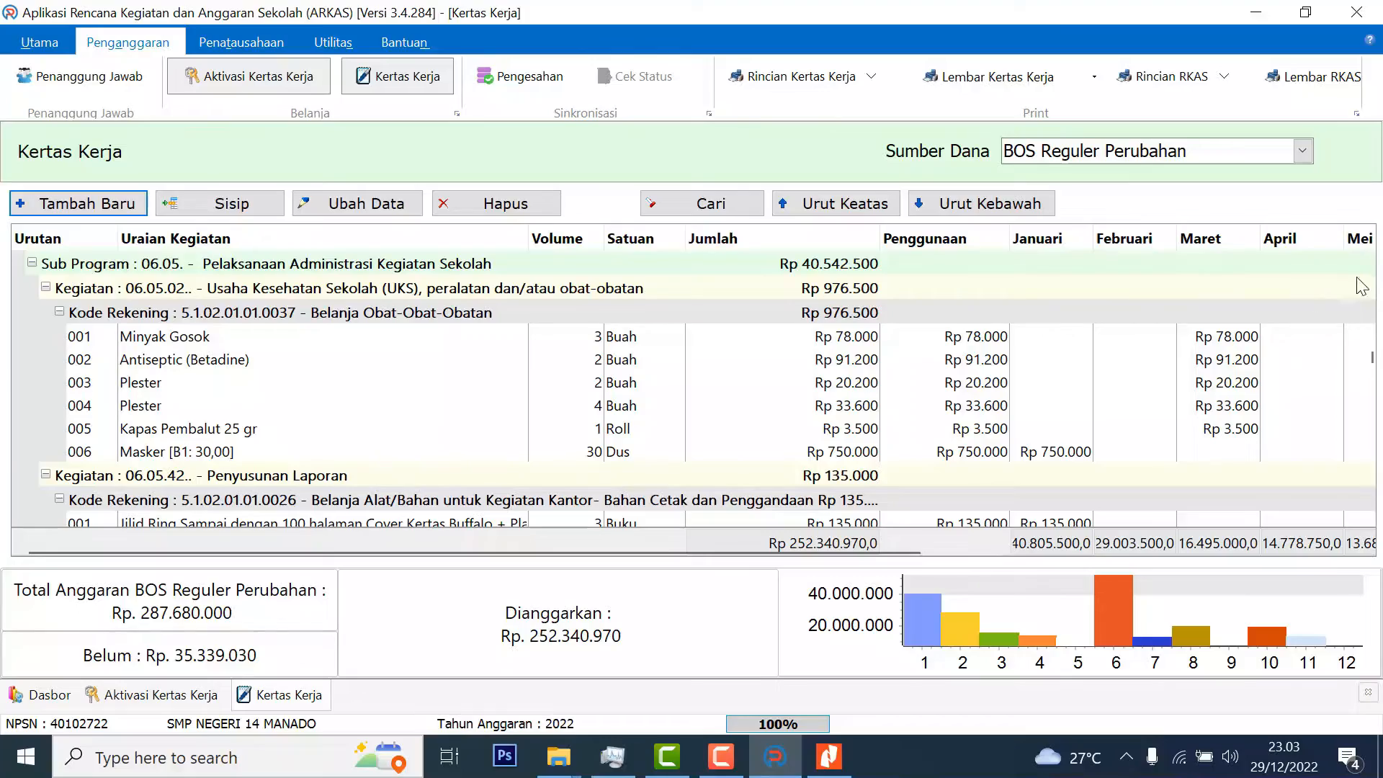
- Locate the Pembayaran Jasa Pengawas ANBK item under Kegiatan 08.04.30 and review the surrounding worksheet entries
drag(1371, 361, 1318, 545)
click(245, 312)
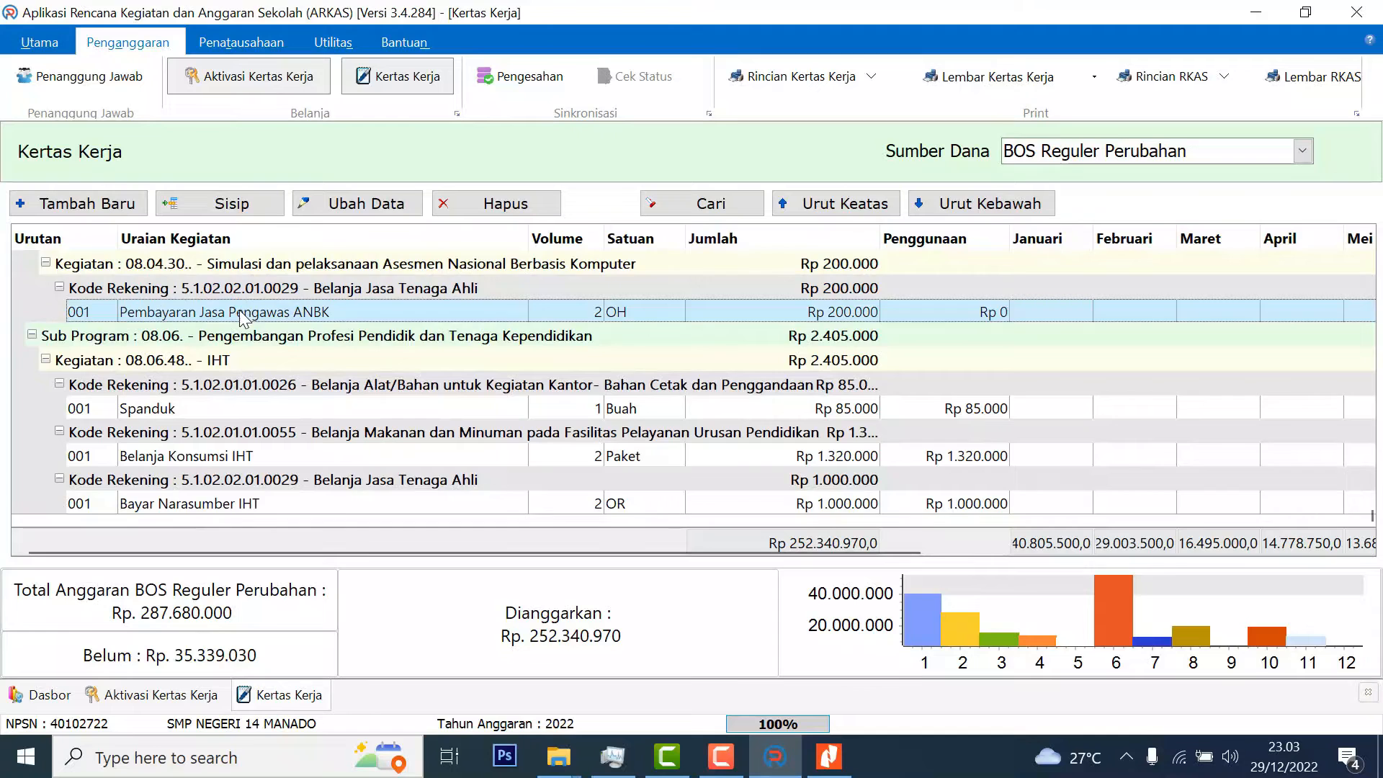
scroll(245, 313, up, 2)
scroll(245, 314, up, 2)
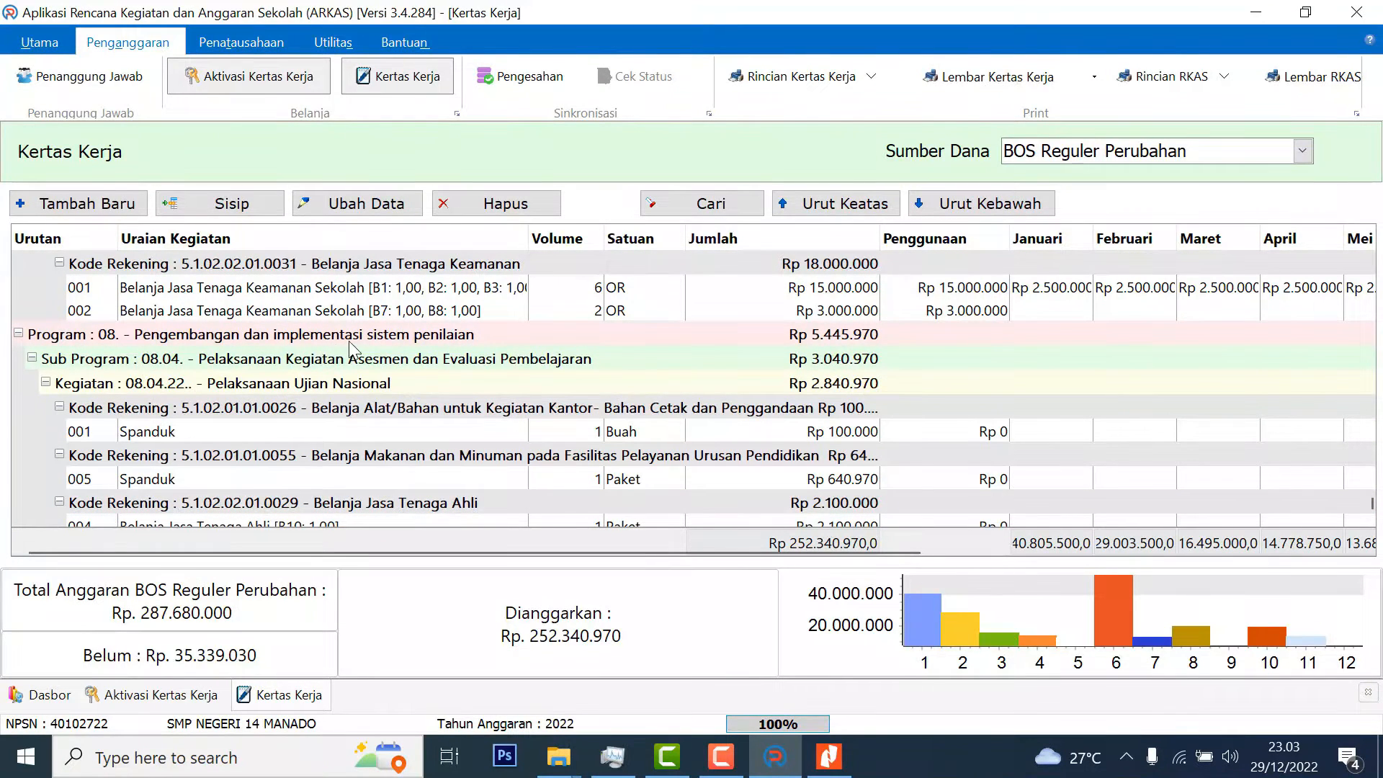
scroll(351, 349, down, 3)
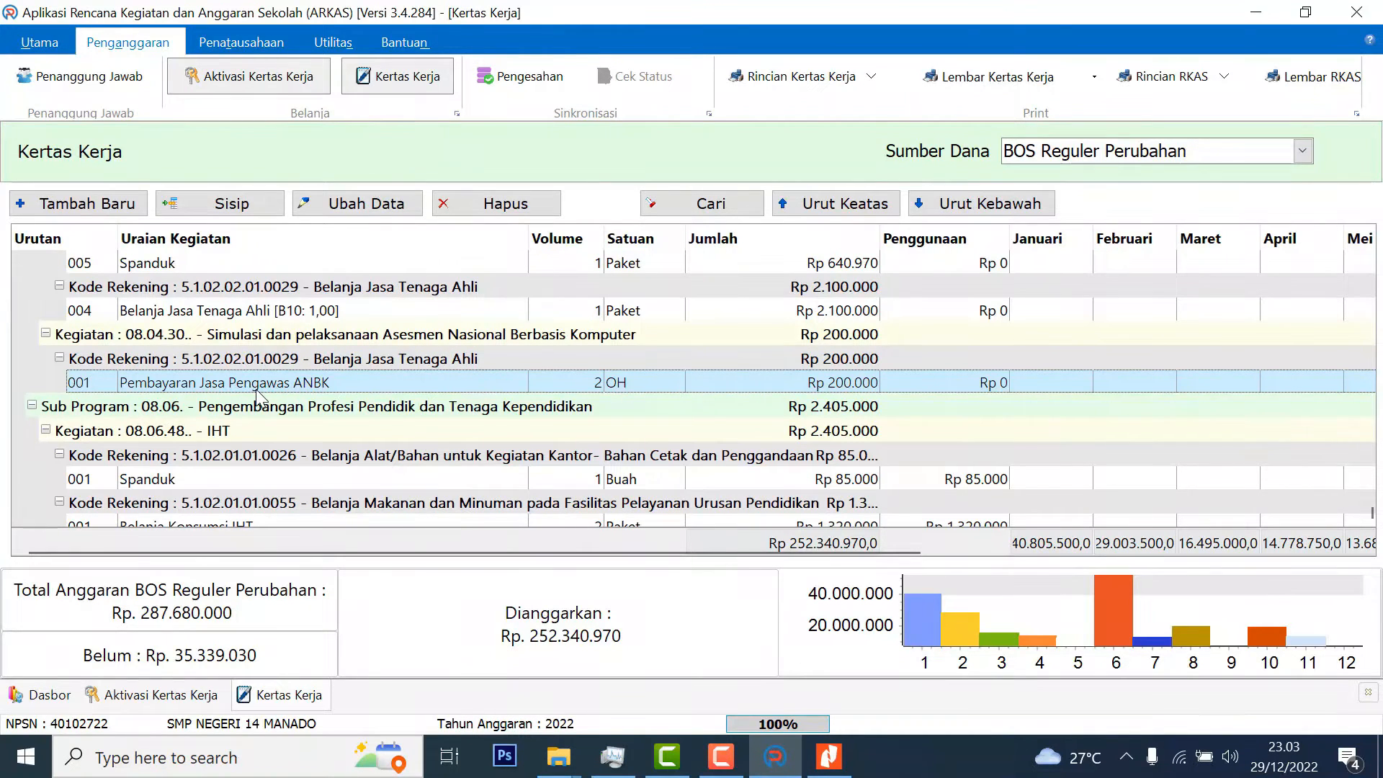
click(121, 214)
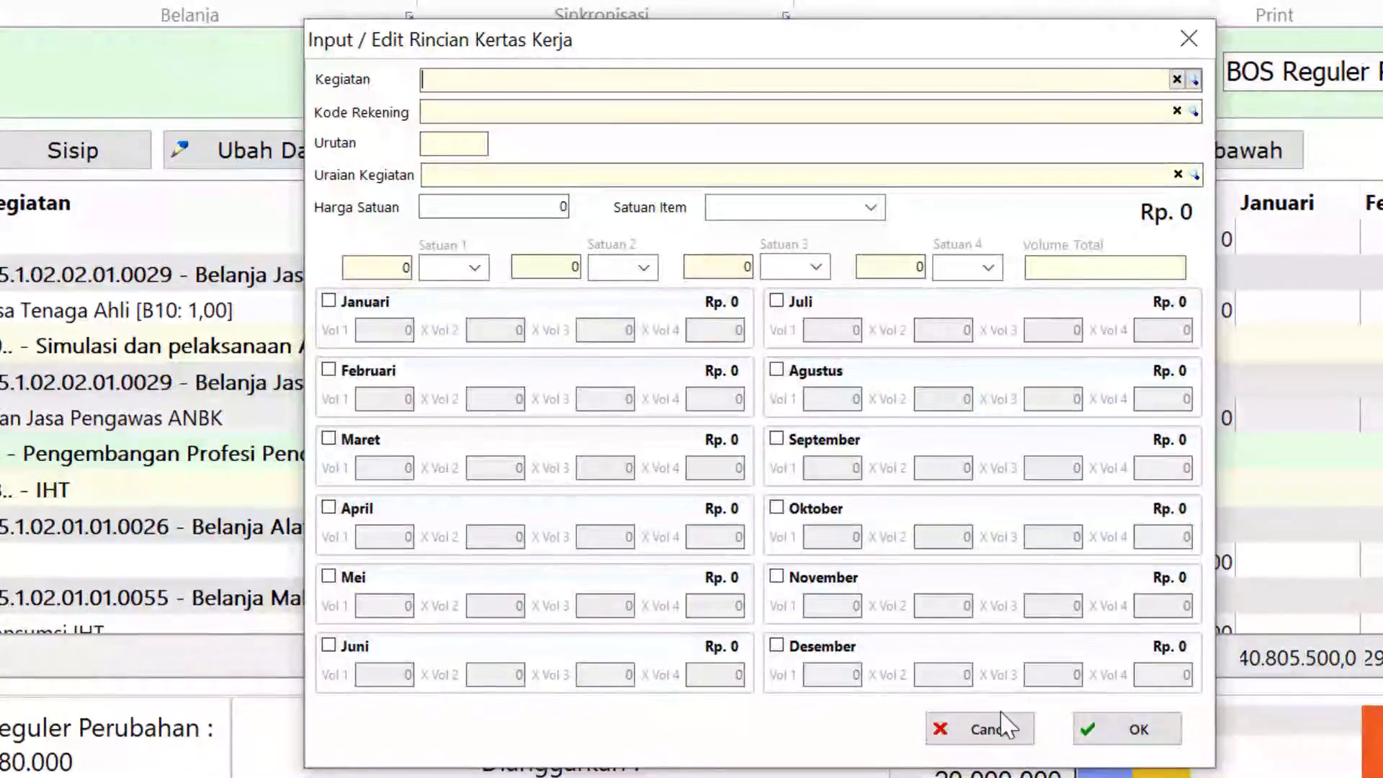
click(814, 580)
click(318, 412)
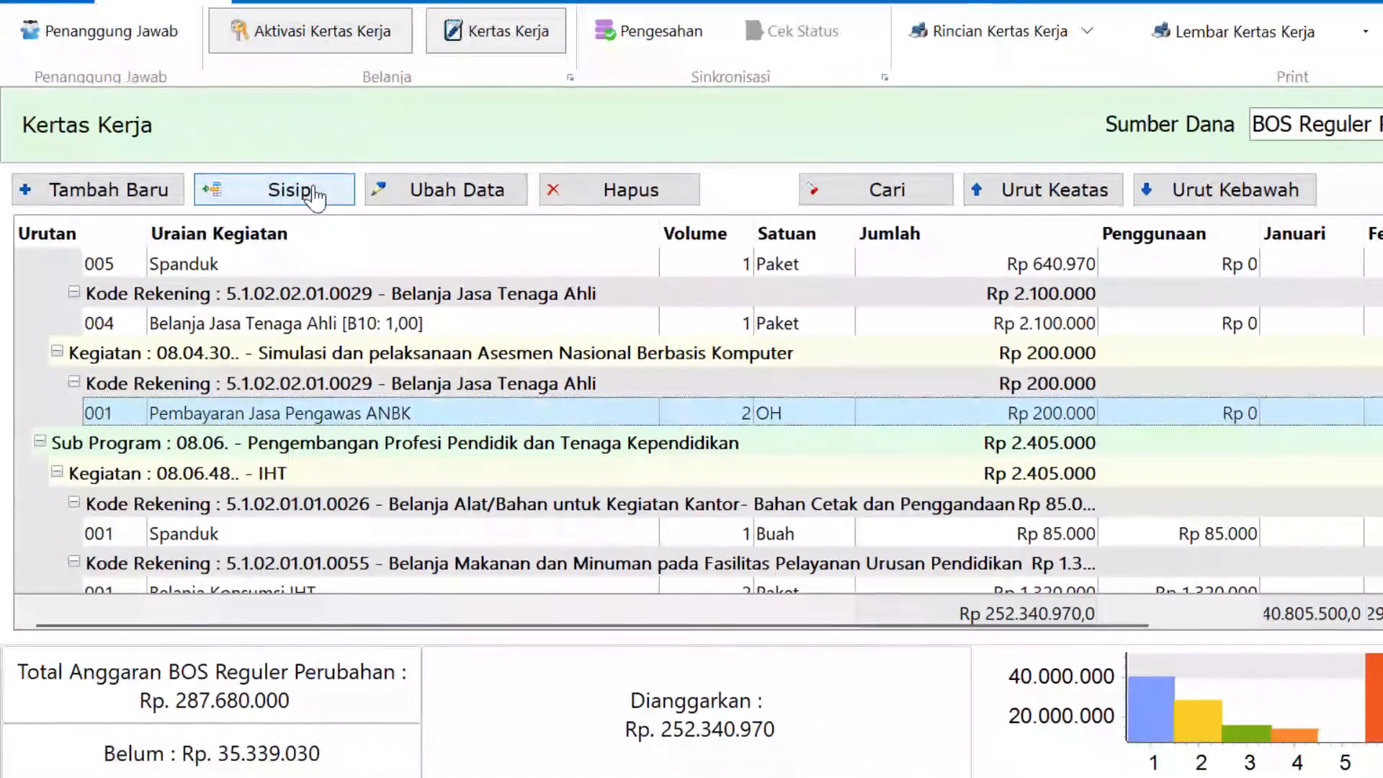
- Insert an item under the same activity and account named Pembayaran Jasa Teknisi ANBK, priced at 150.000 per Orang Hari
click(315, 193)
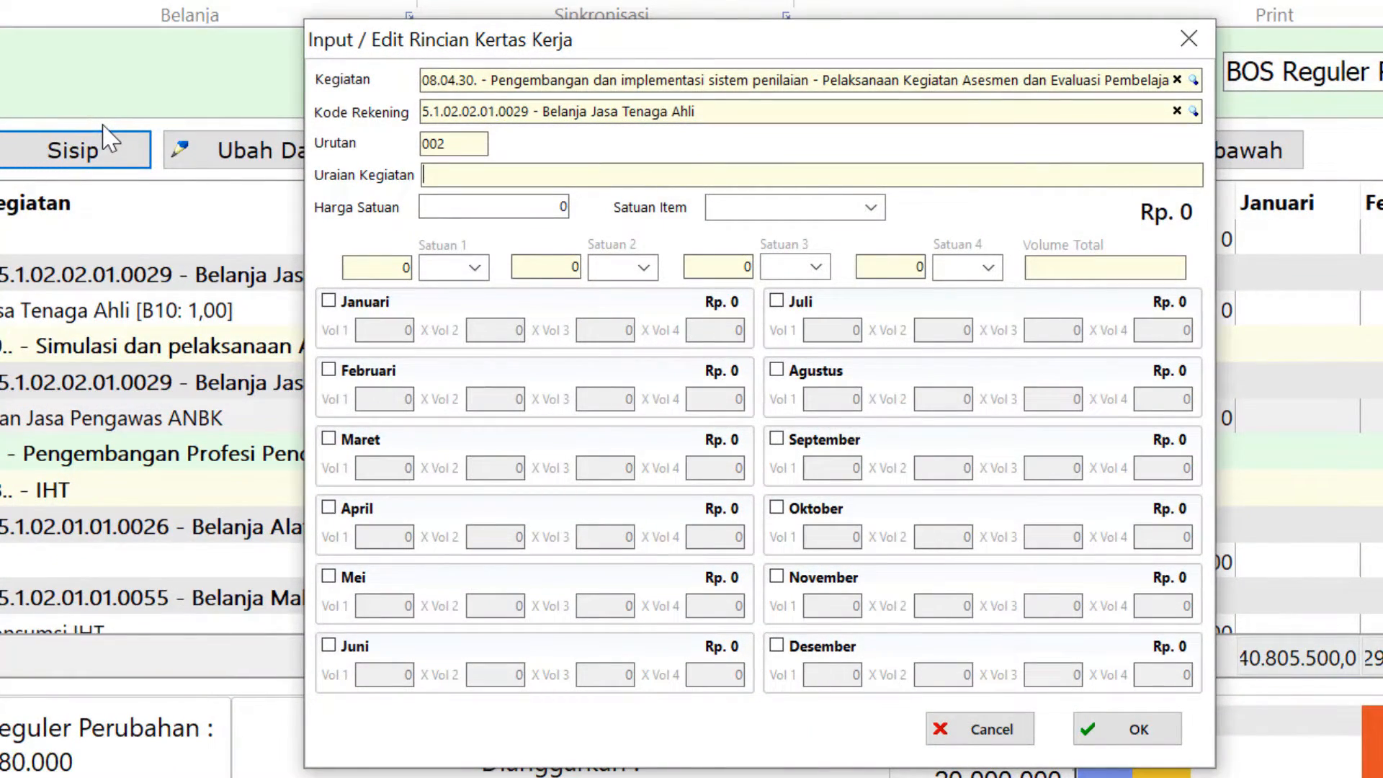
text(Pembayaran Jasa Teknisi ANBK)
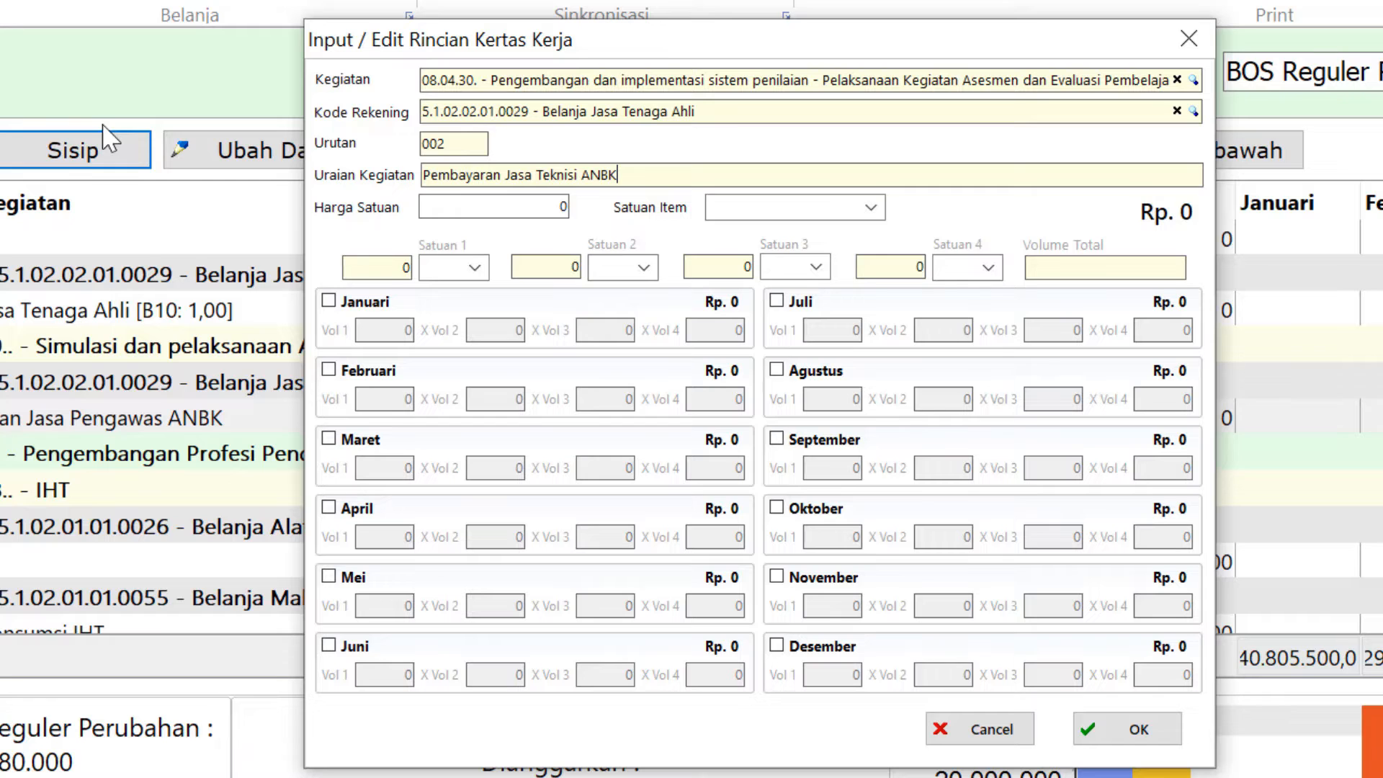
click(534, 209)
text(150000)
click(871, 208)
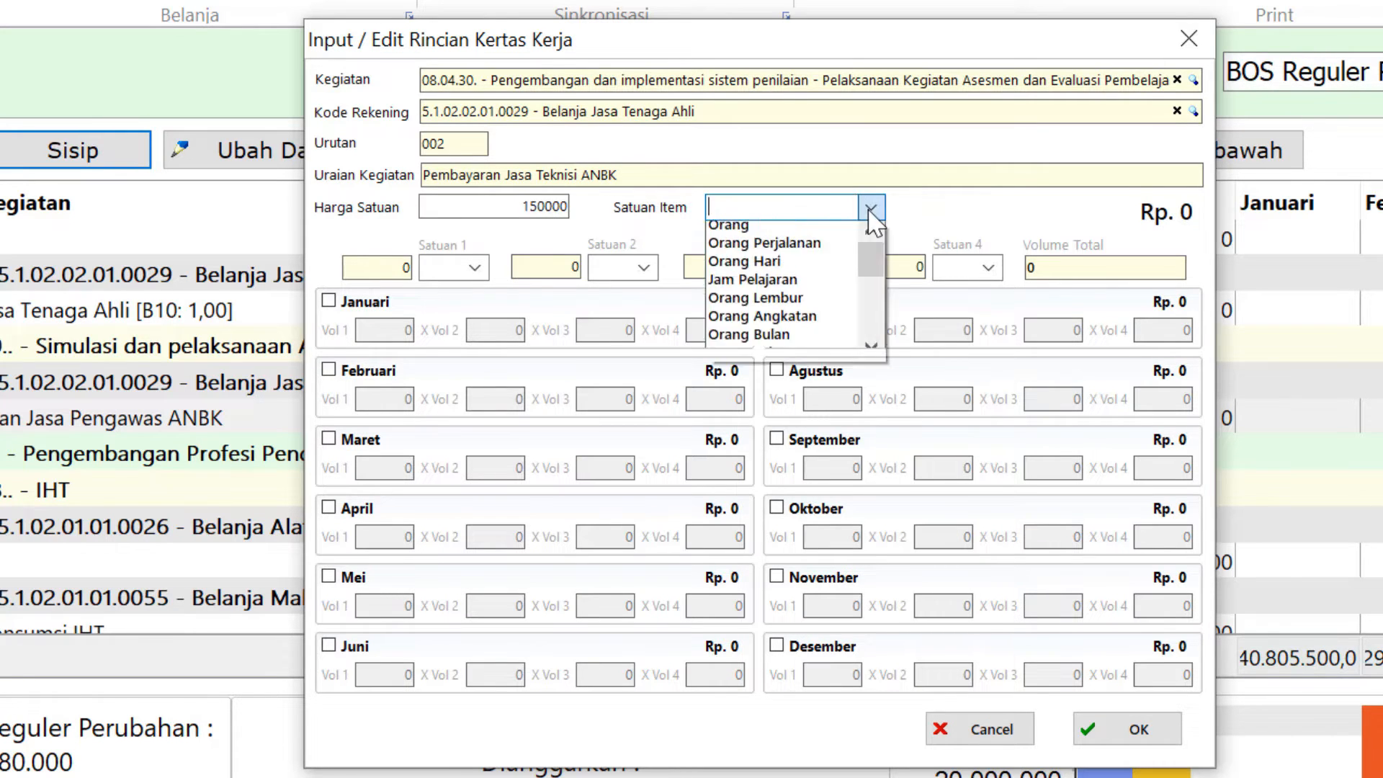
click(816, 275)
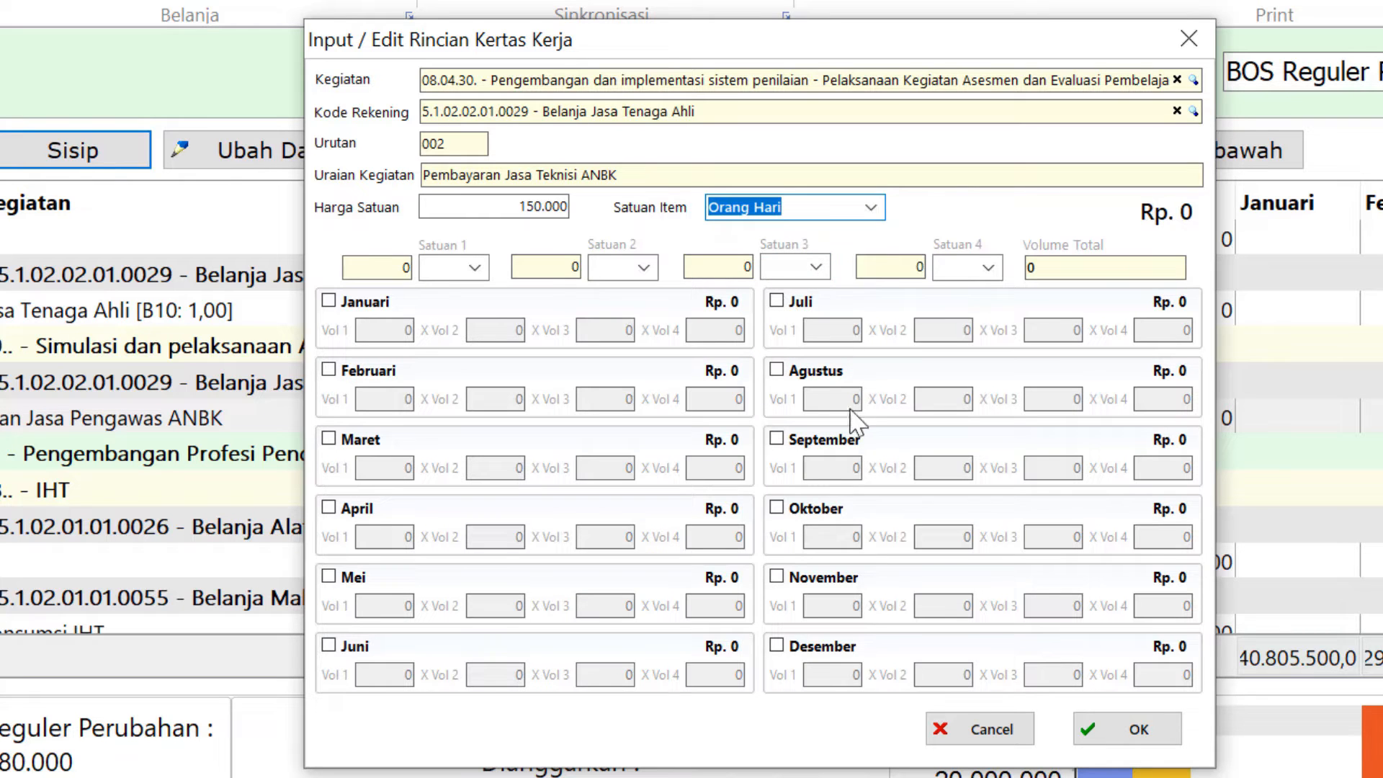
- Allocate the Teknisi ANBK item to October with a volume of 2 and save the entry
click(778, 507)
click(855, 541)
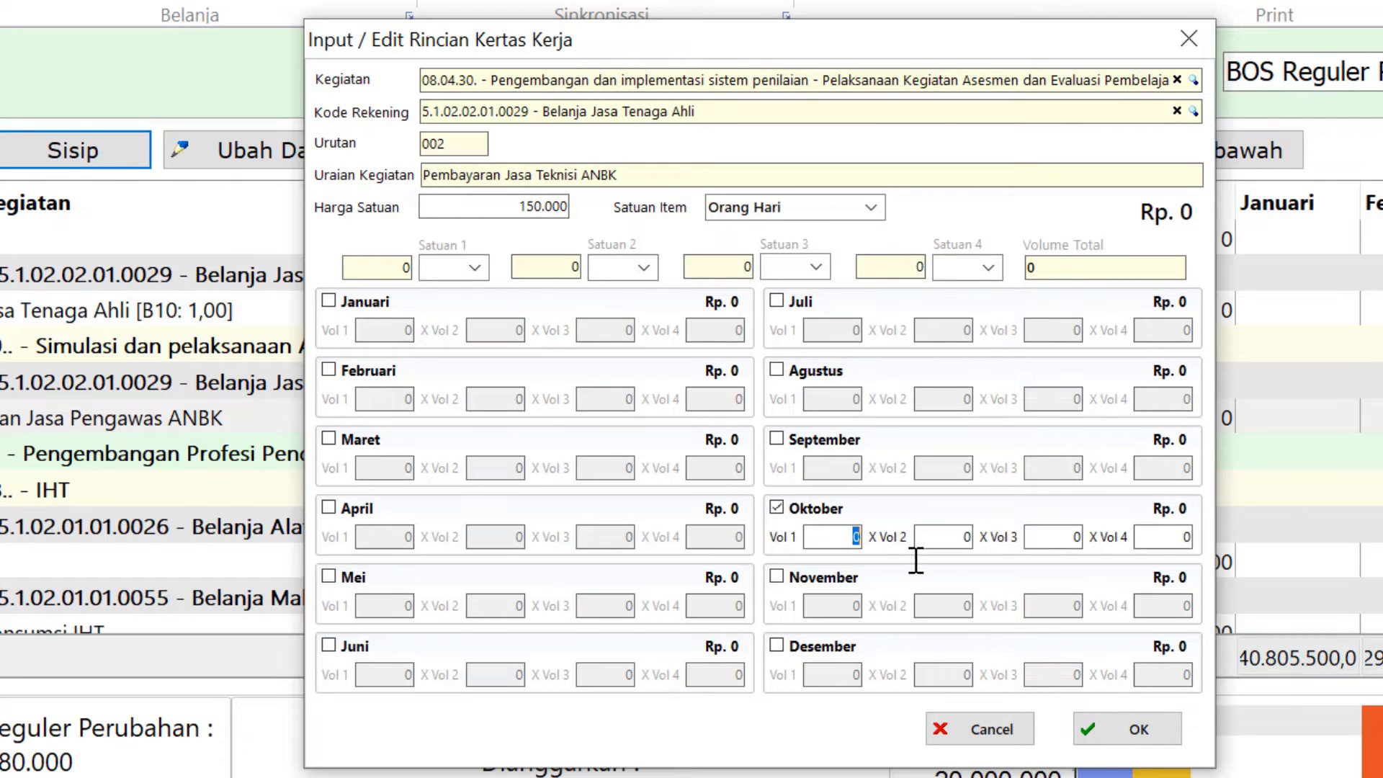
text(1.0)
text(2)
click(1141, 539)
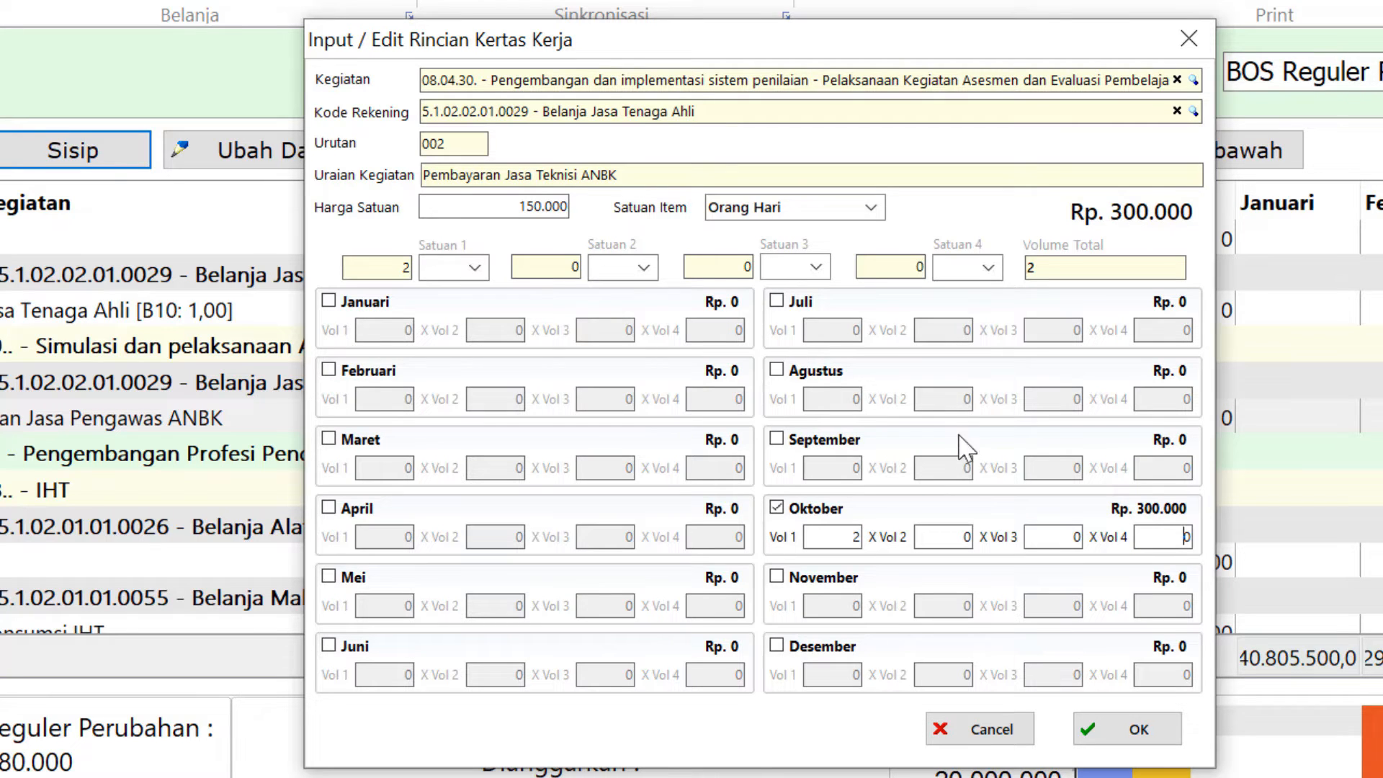
click(1148, 730)
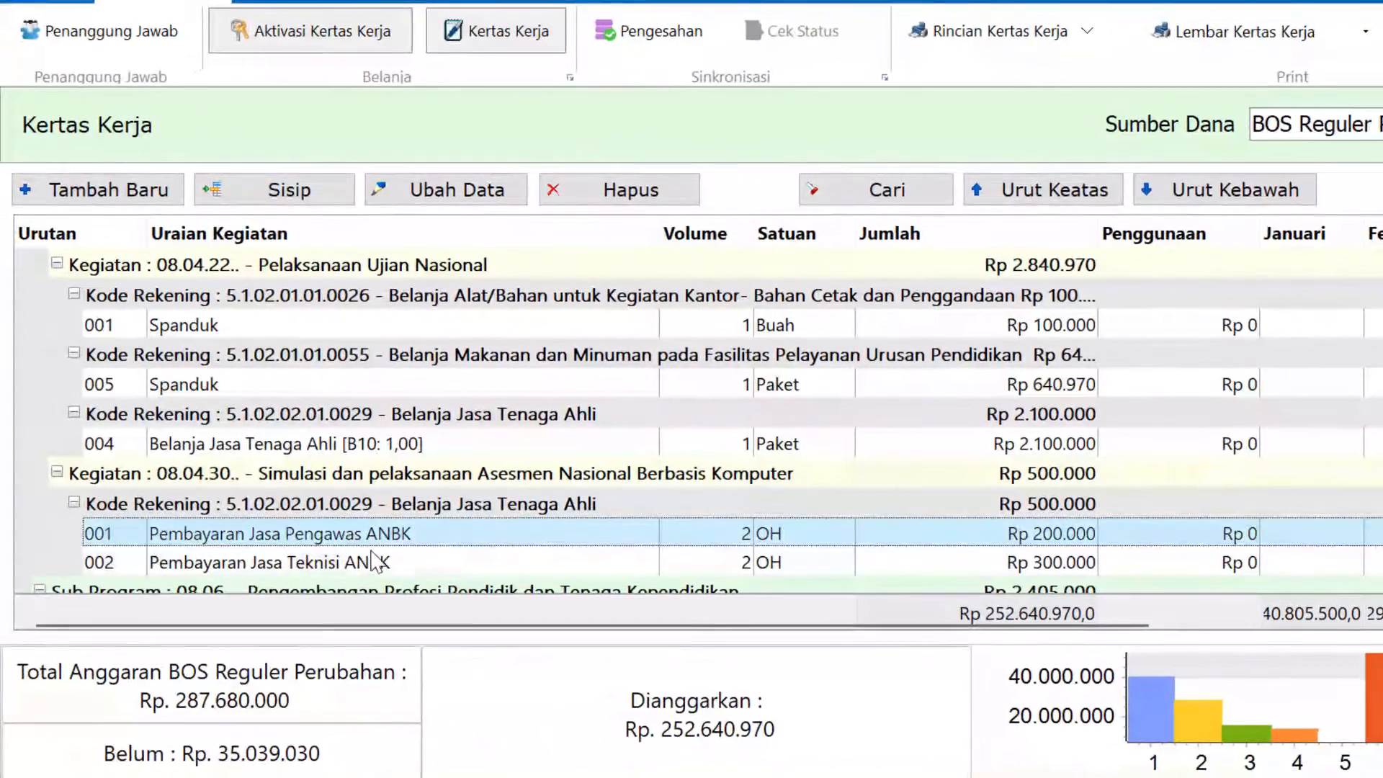
click(346, 568)
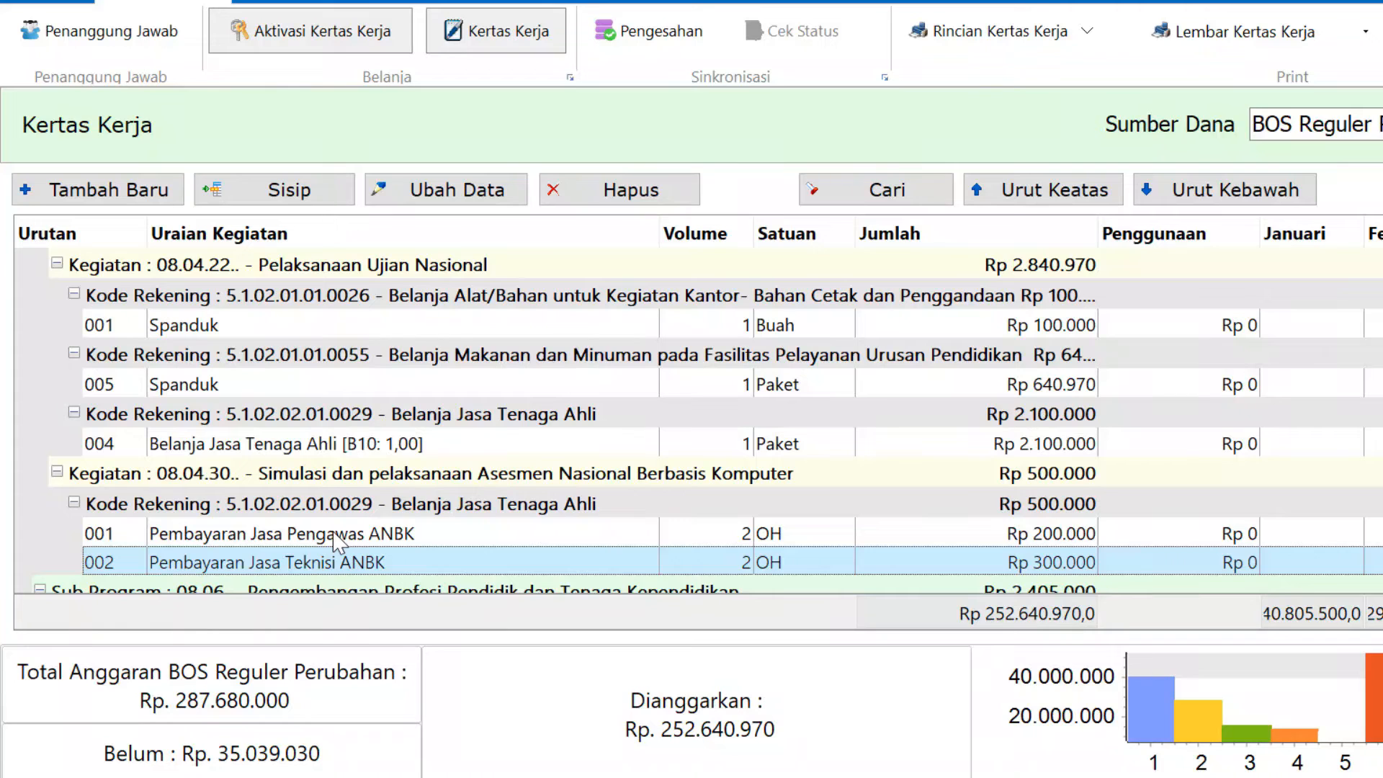
scroll(371, 548, down, 1)
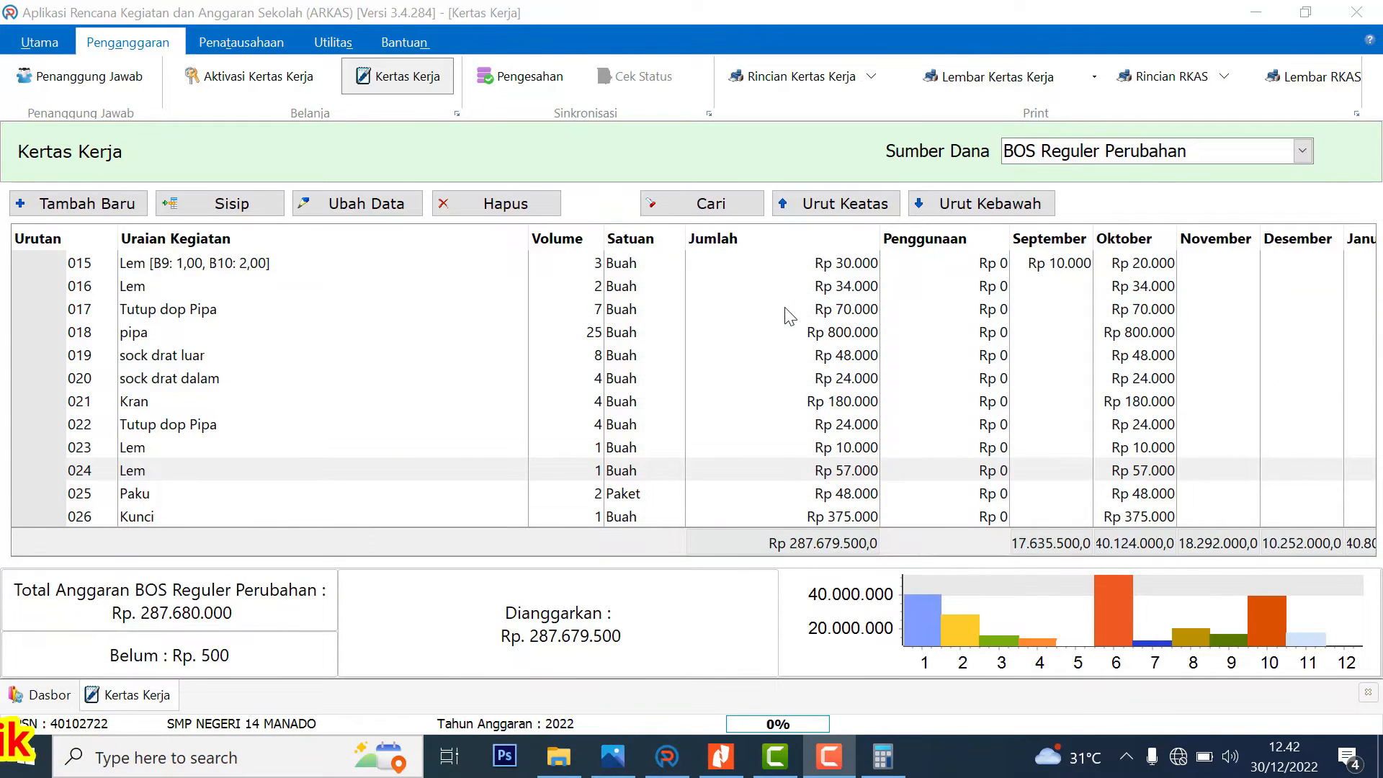
- Open the details of Lem item 024 to examine its unit price, and close them without changes
click(141, 453)
click(133, 477)
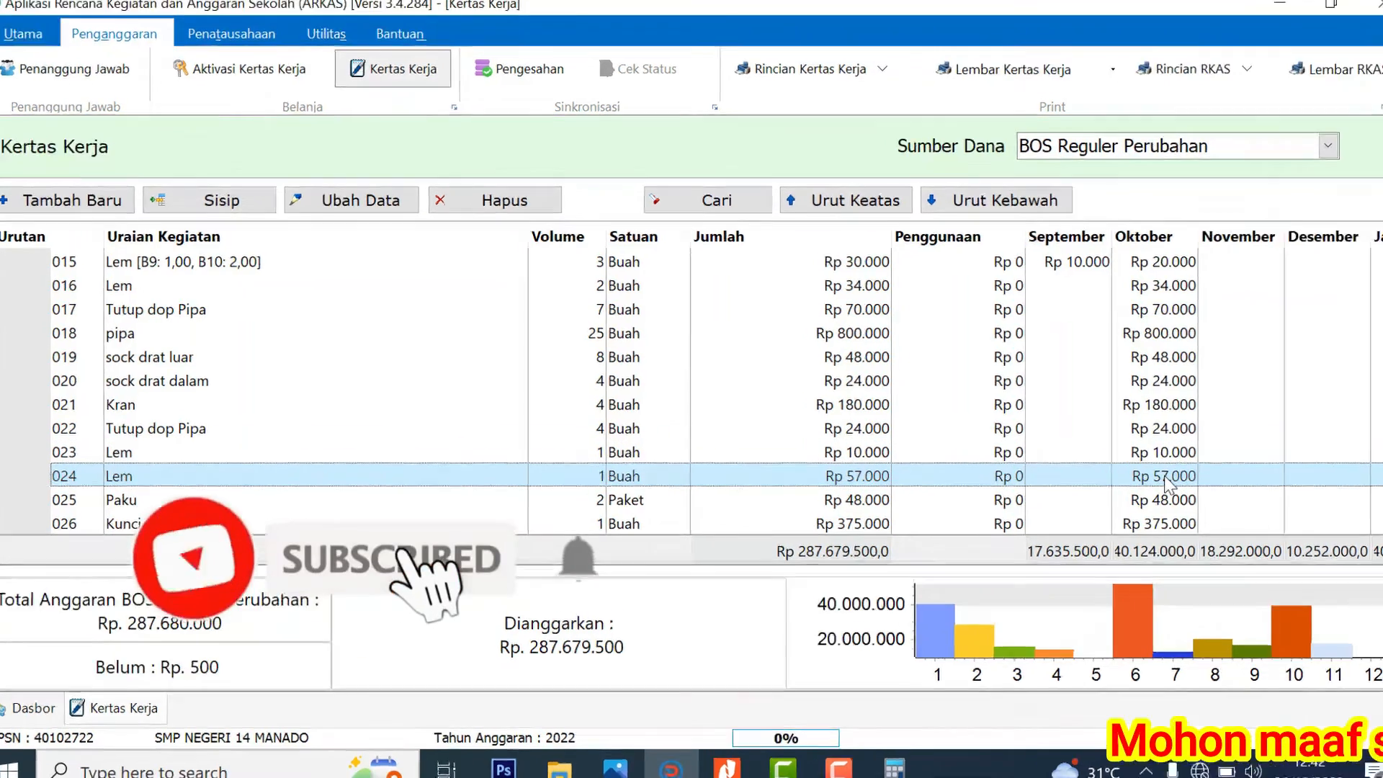
double_click(1147, 477)
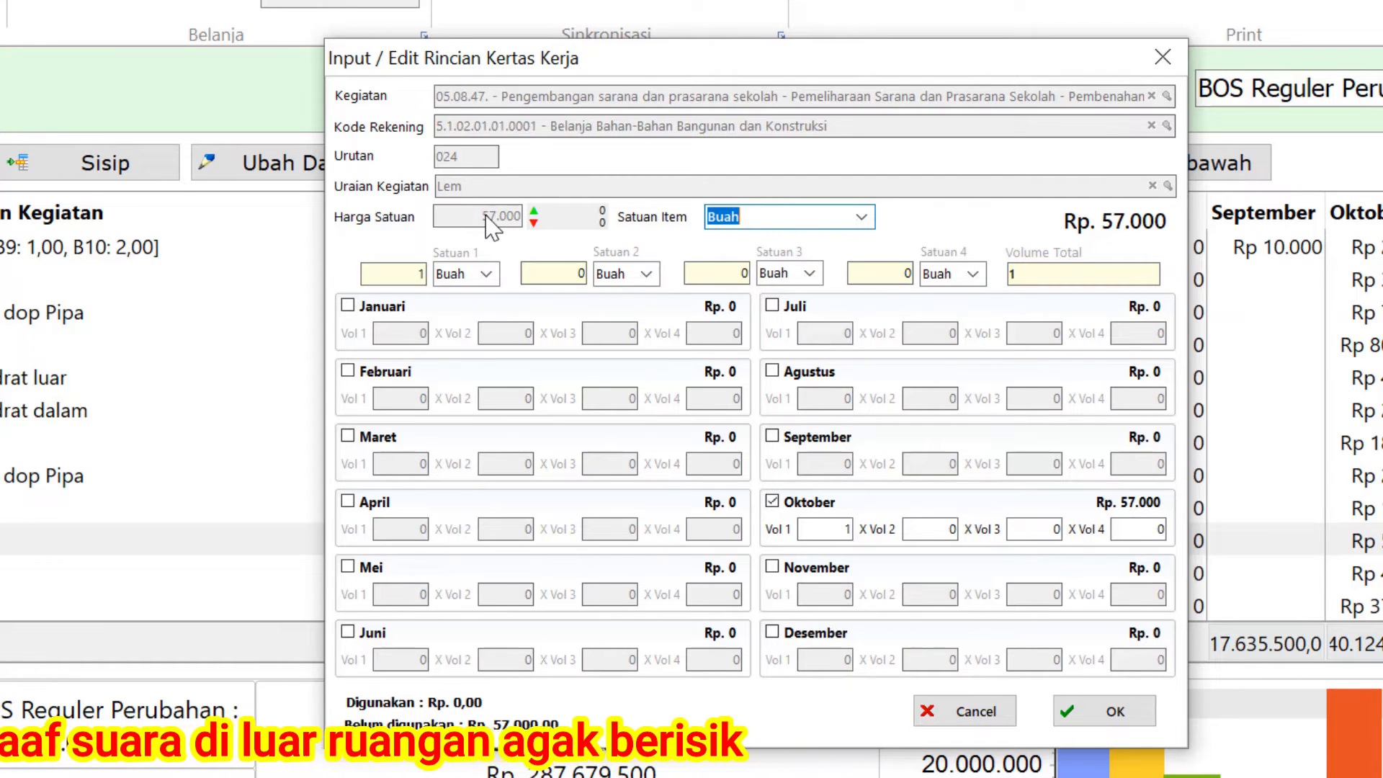
click(999, 718)
click(8, 509)
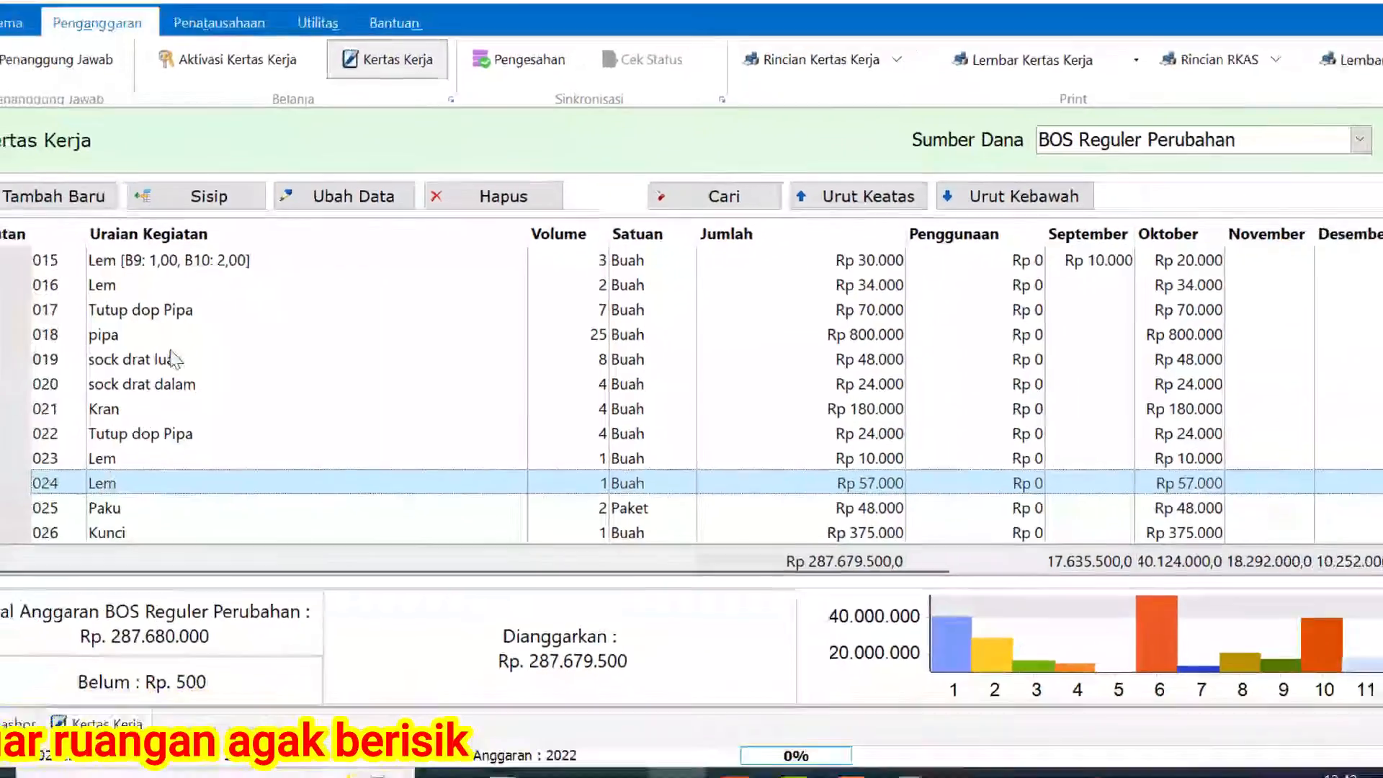
- Insert a new Lem item under Belanja Bahan-Bahan Bangunan dan Konstruksi with unit price 57.500 and an October volume of 1
click(115, 165)
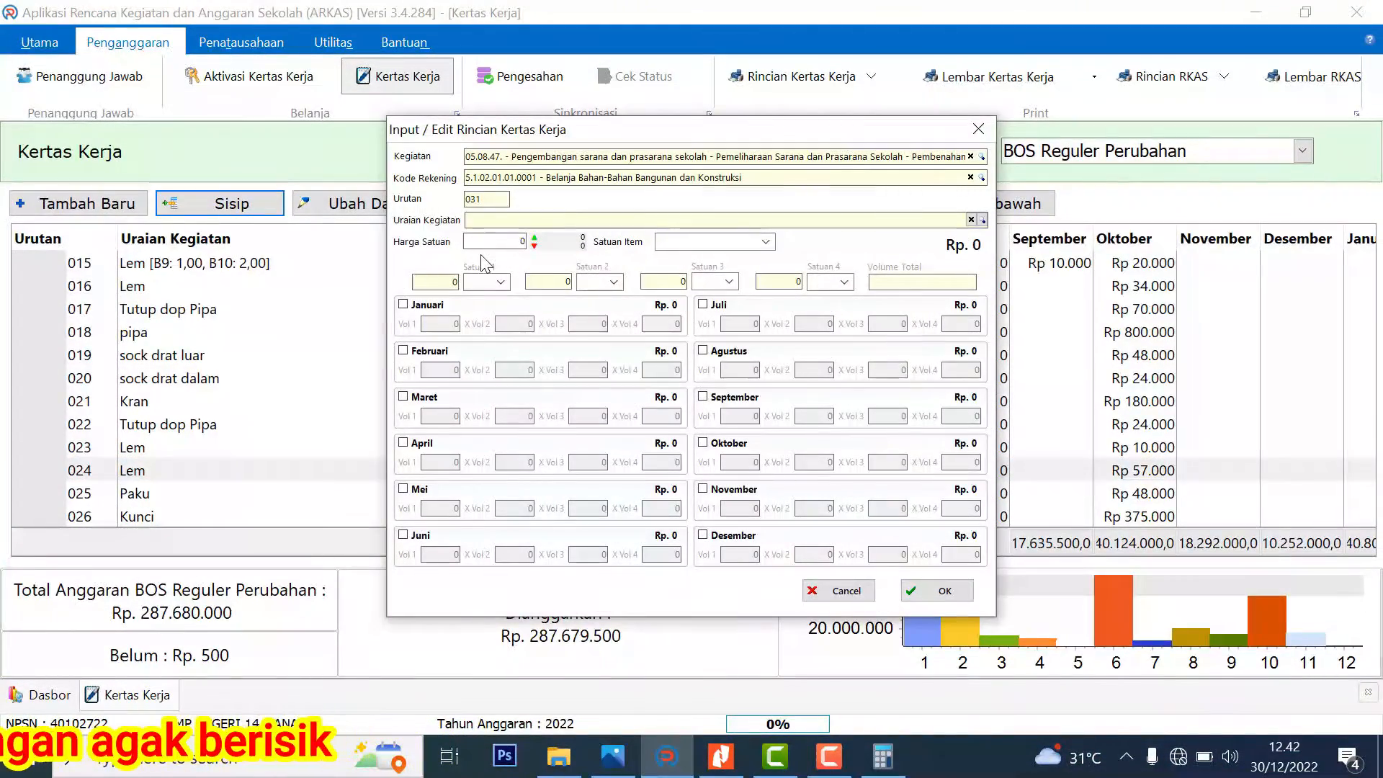
text(lem)
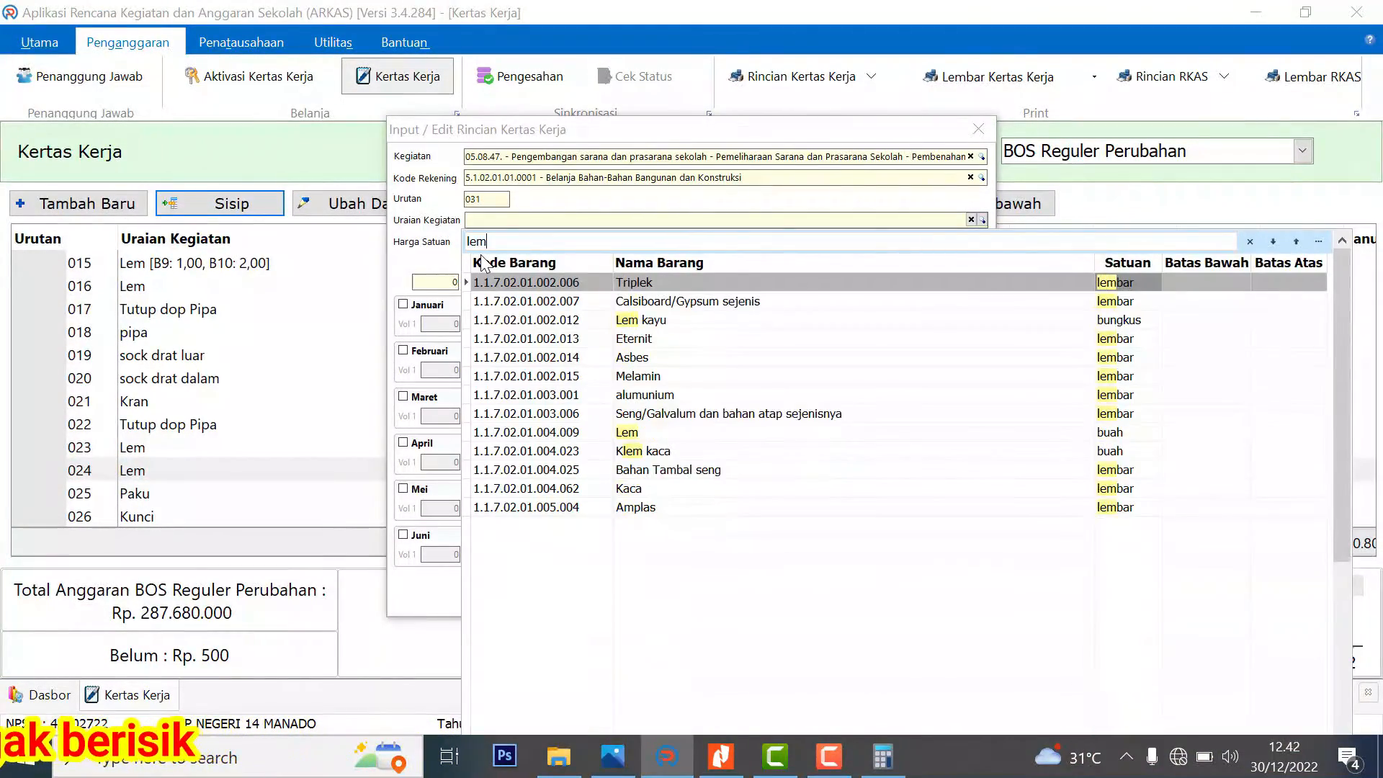
click(647, 434)
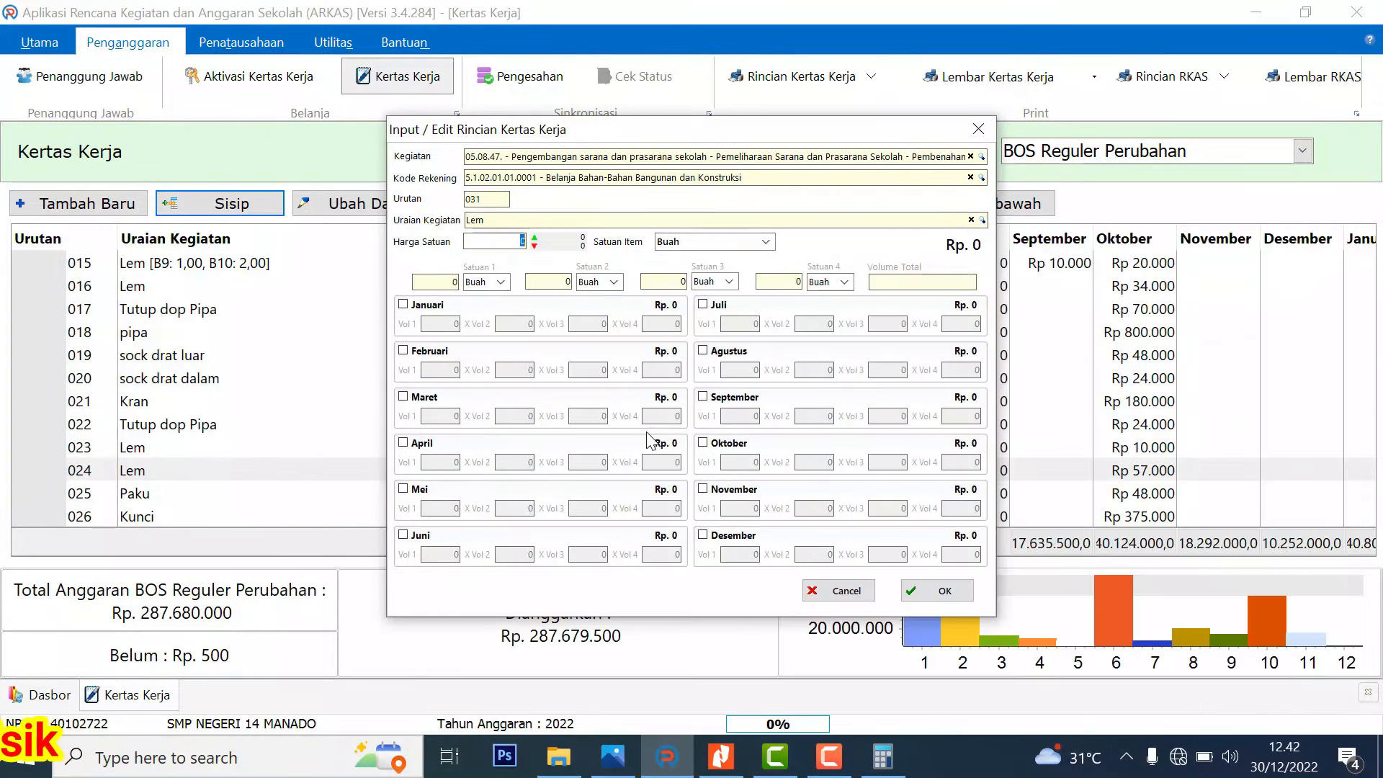
text(57500)
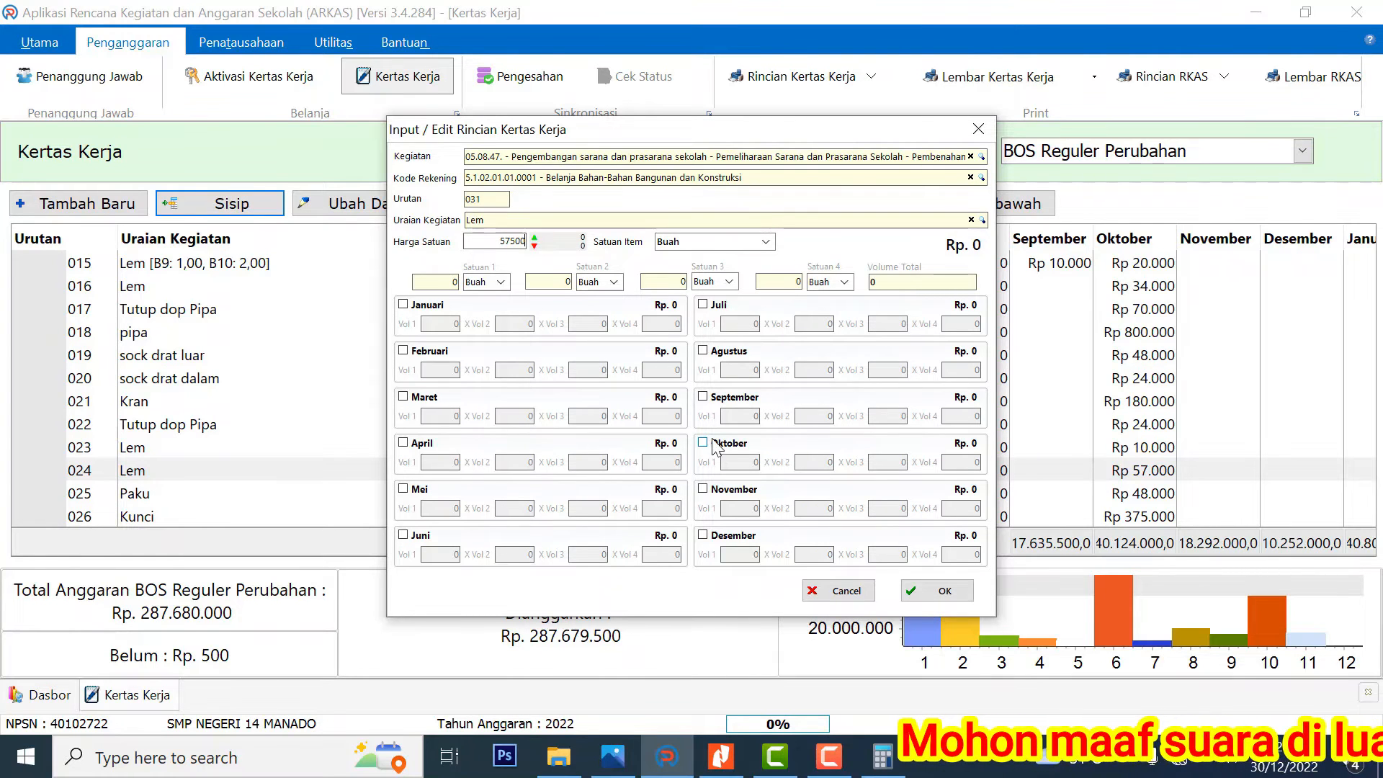
click(967, 464)
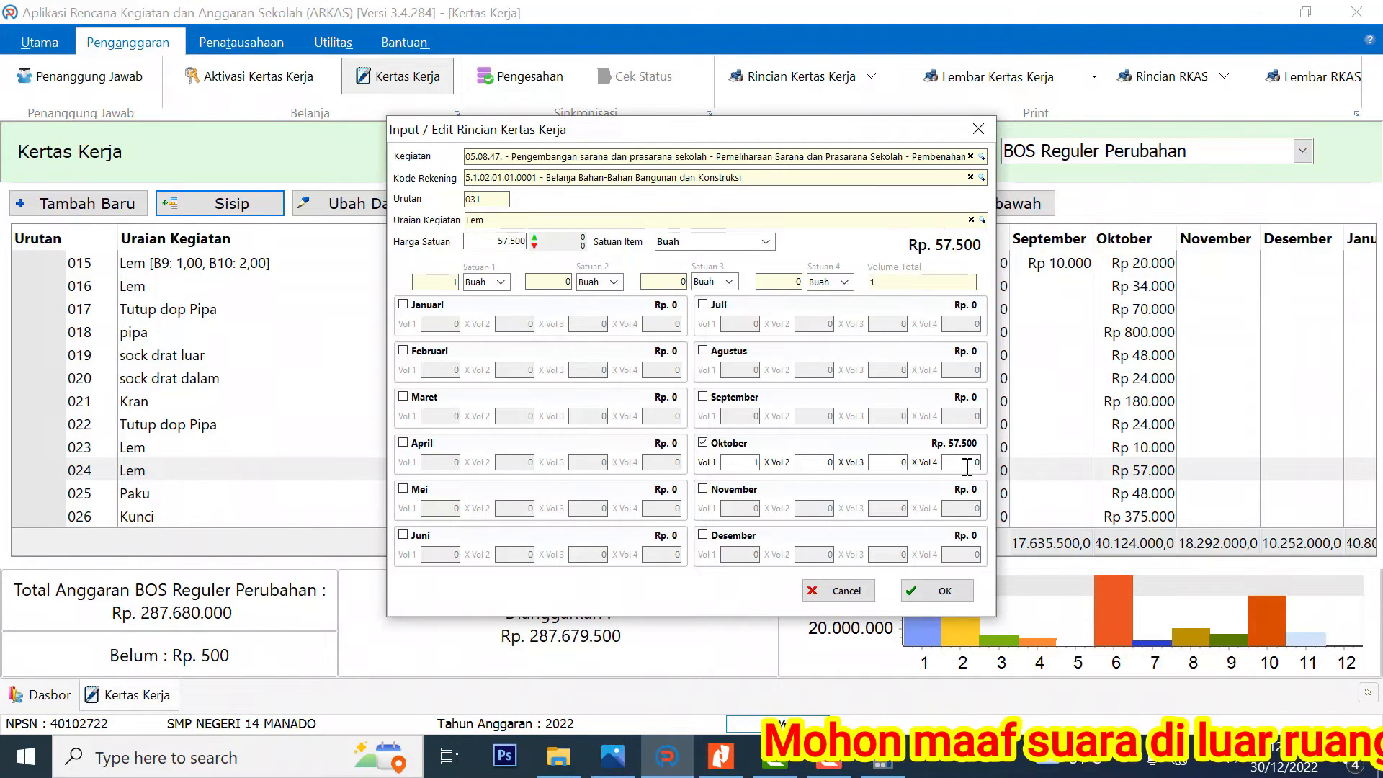
click(957, 591)
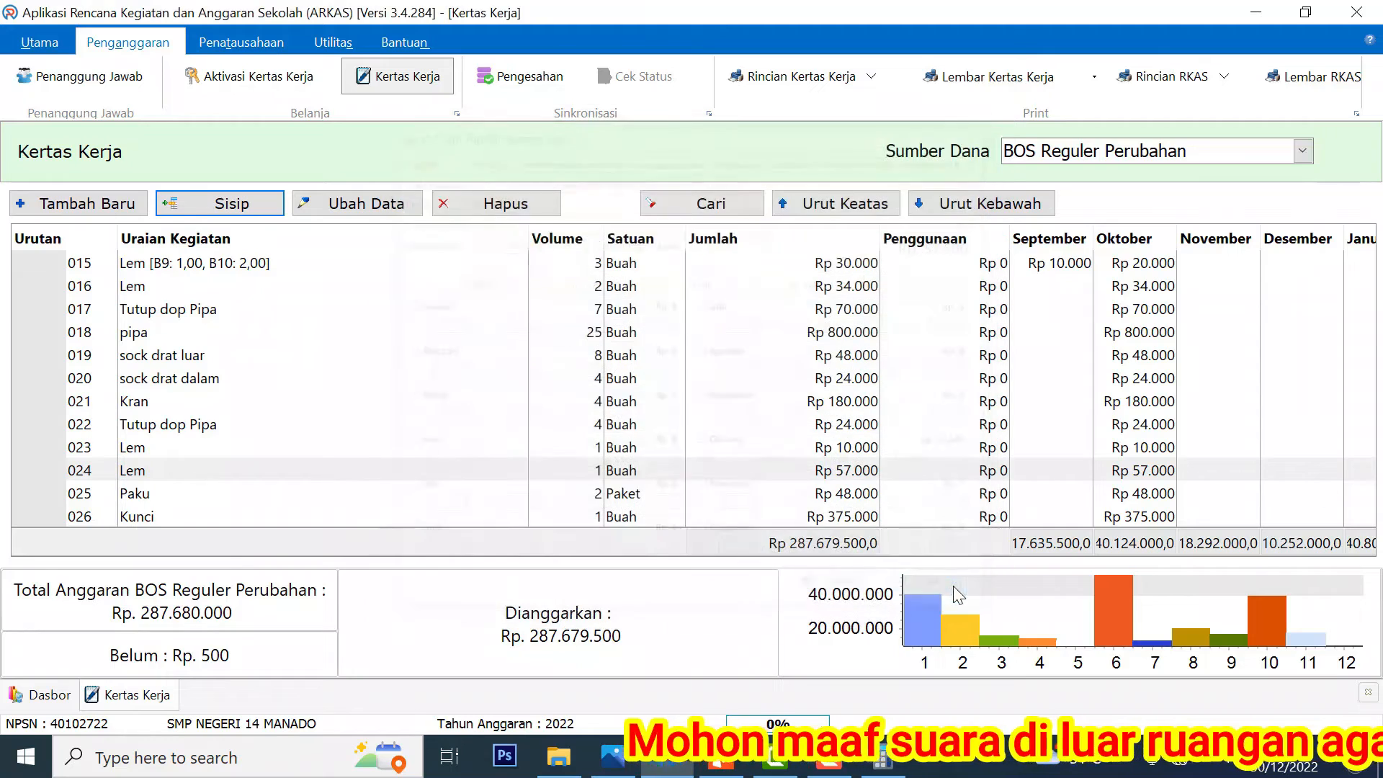
- Delete Lem item 024 from the worksheet
click(191, 472)
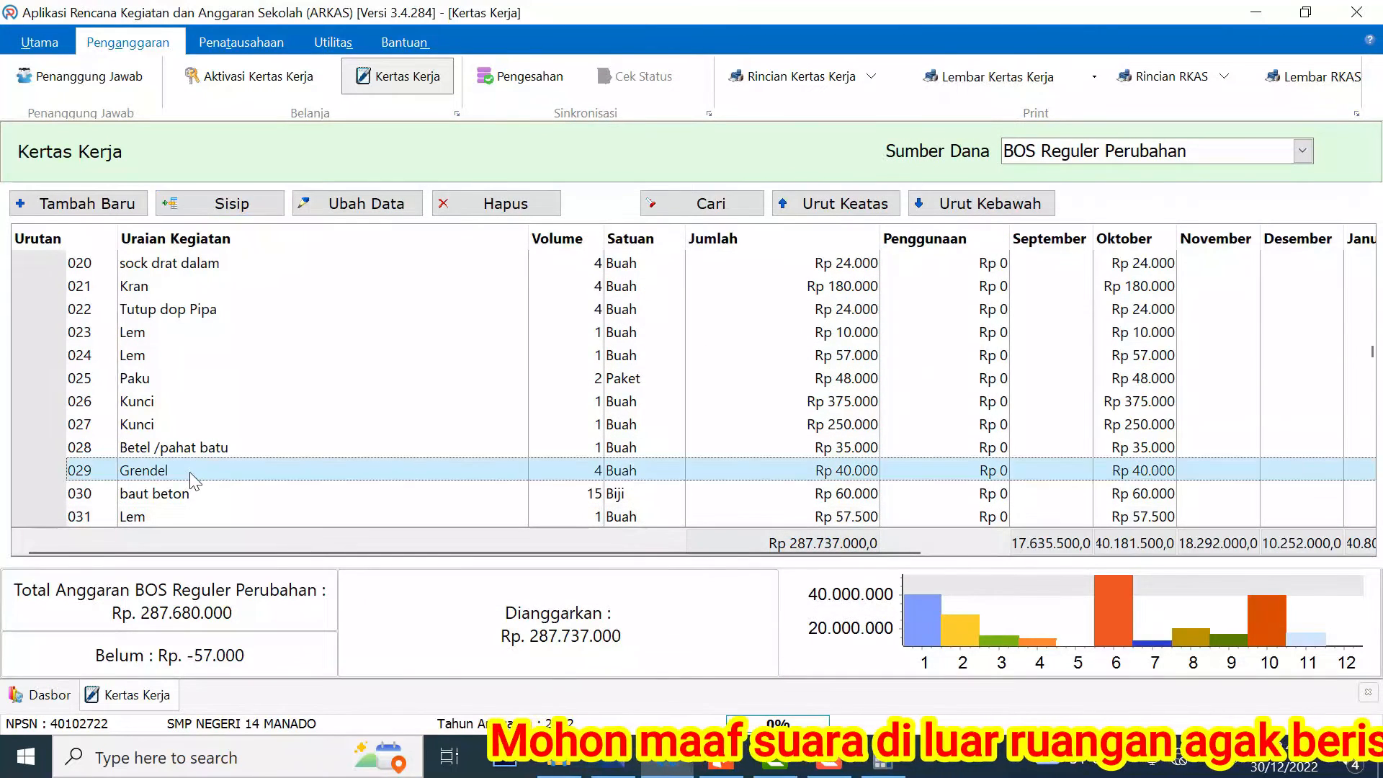
scroll(191, 477, down, 1)
scroll(218, 464, up, 1)
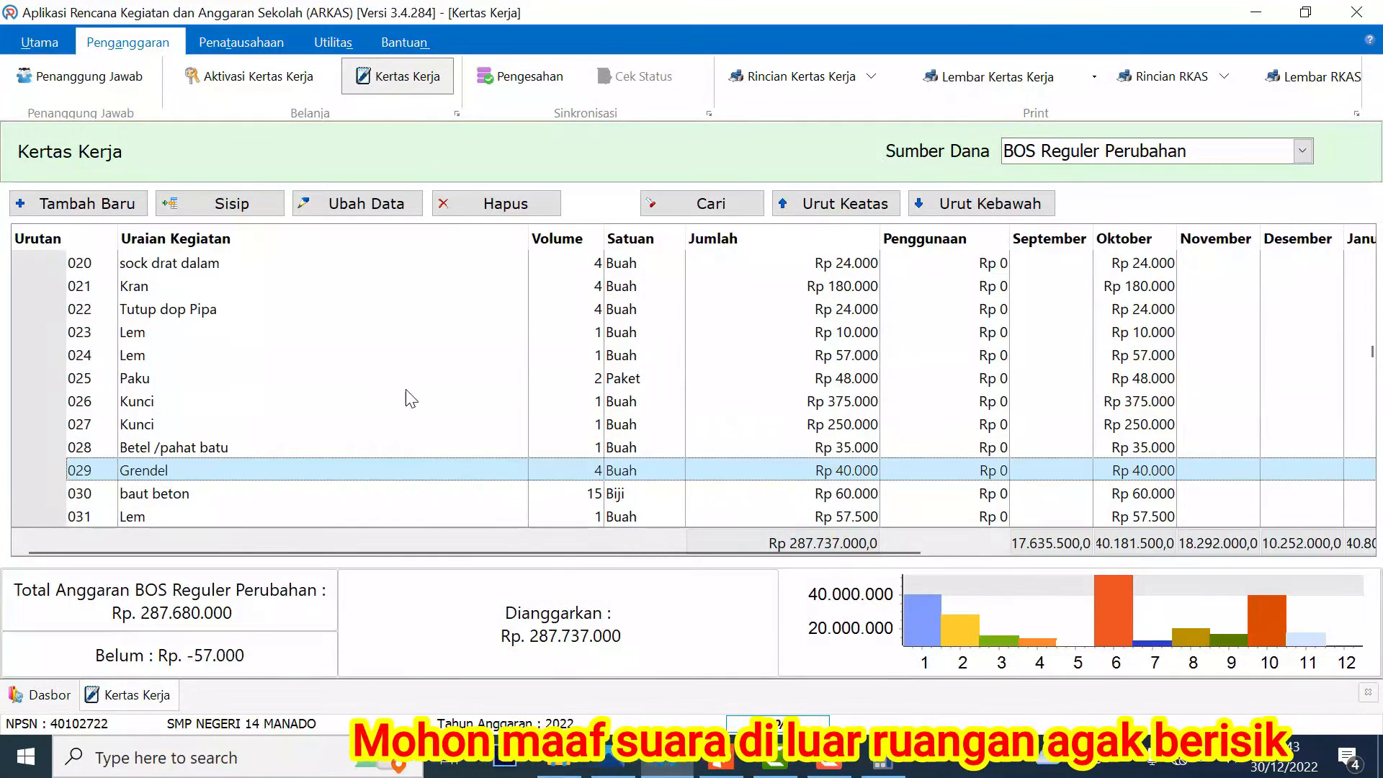
click(148, 356)
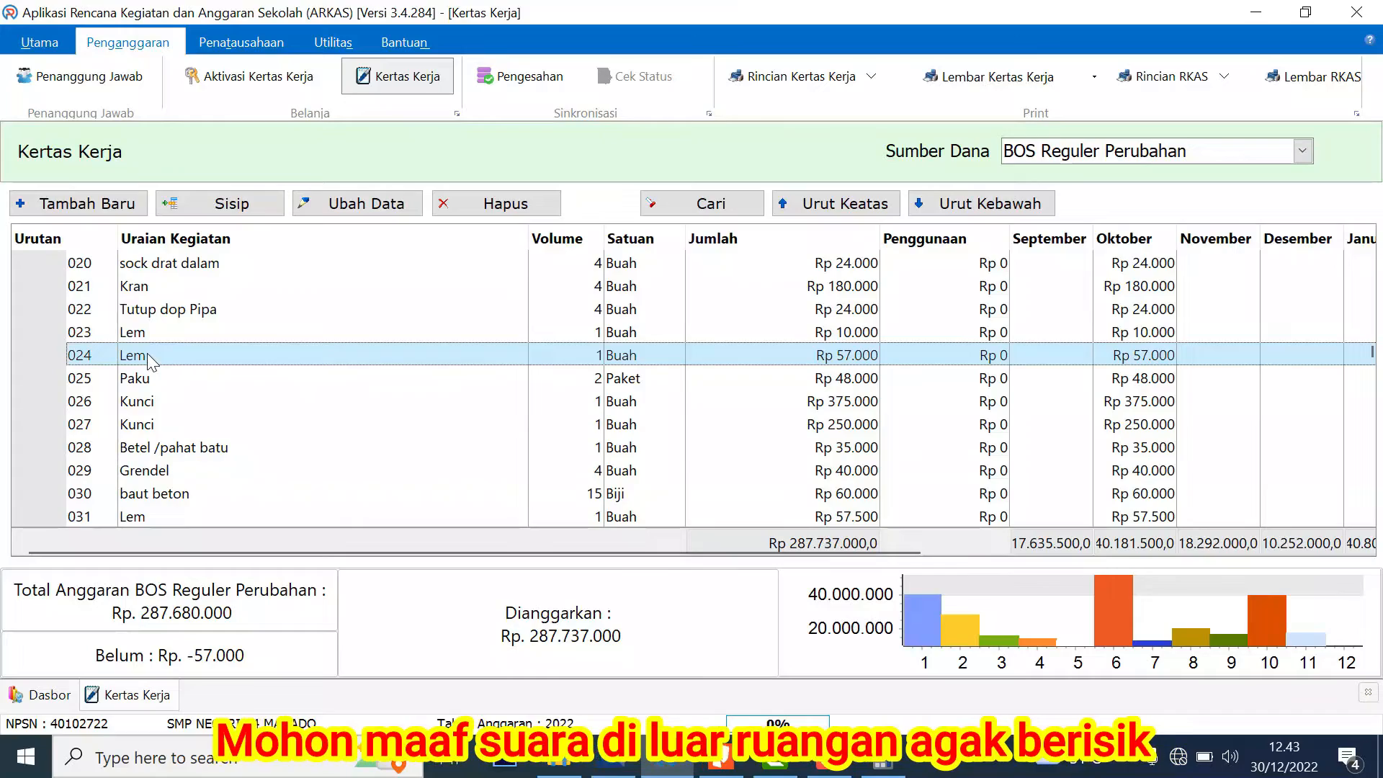
click(505, 209)
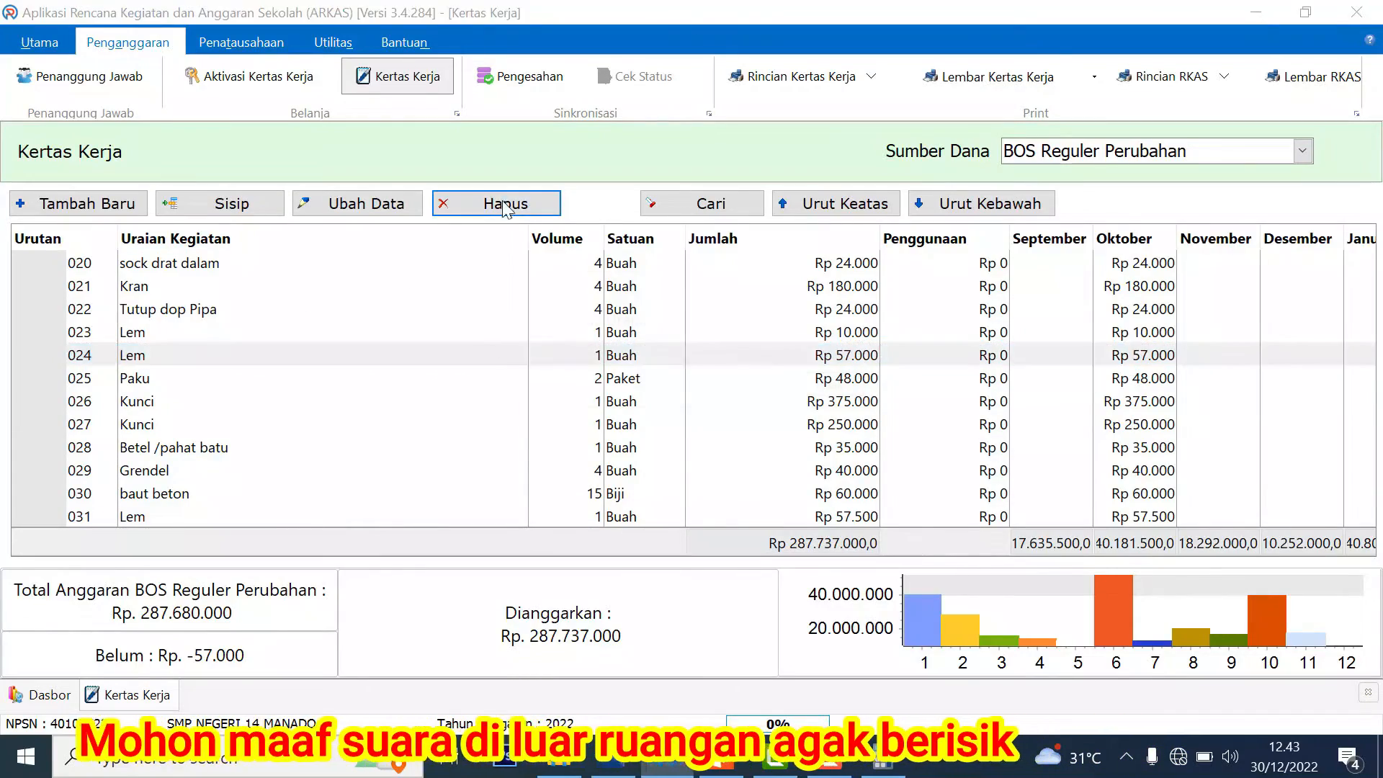
click(758, 378)
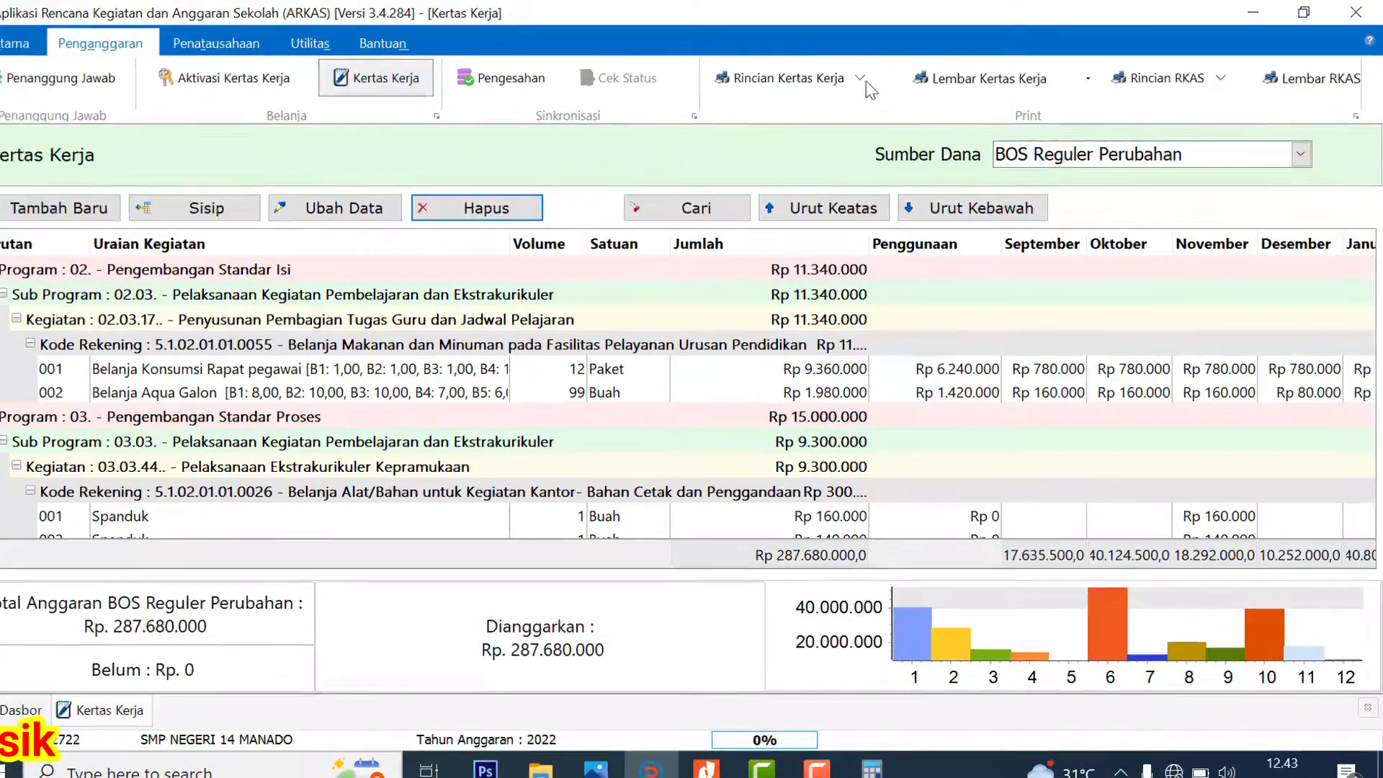
- Examine the report types available for printing the Rincian Kertas Kerja
click(871, 76)
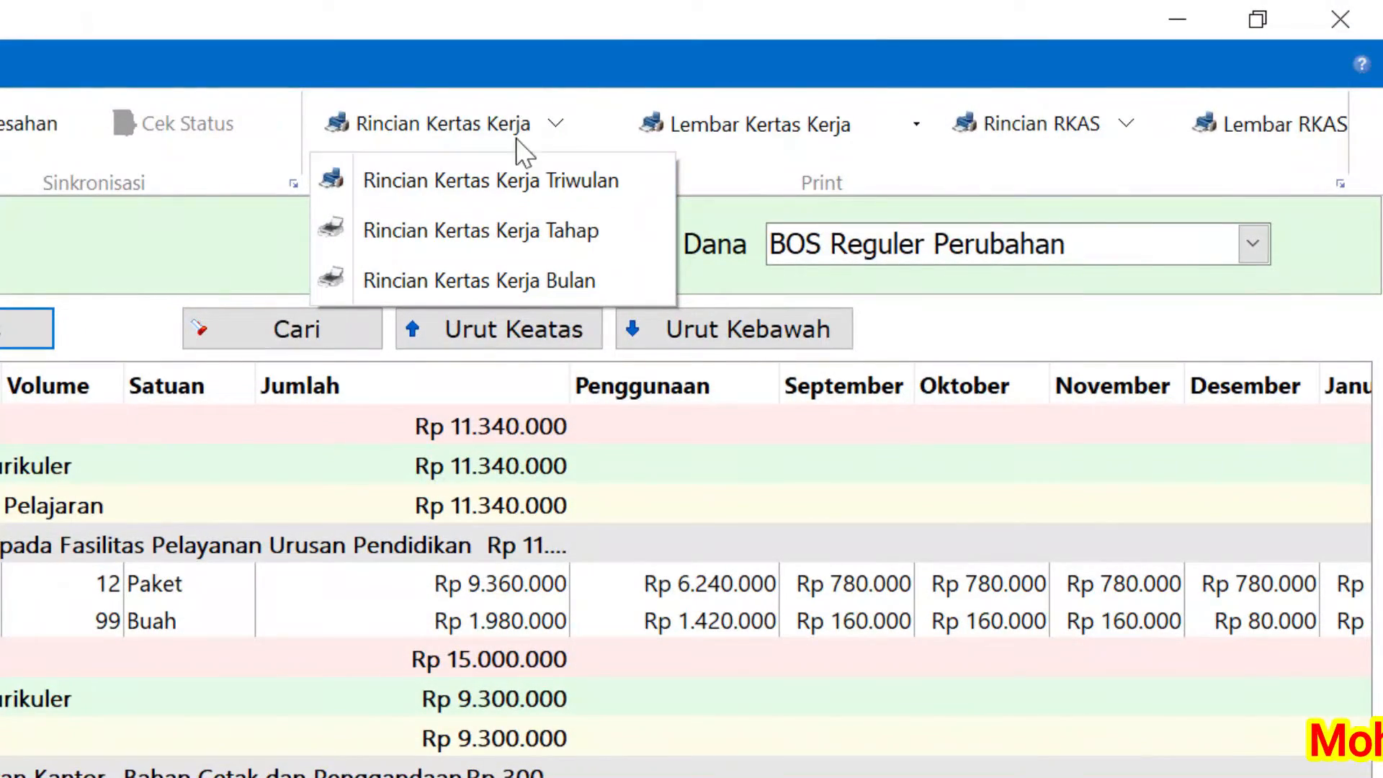
click(474, 92)
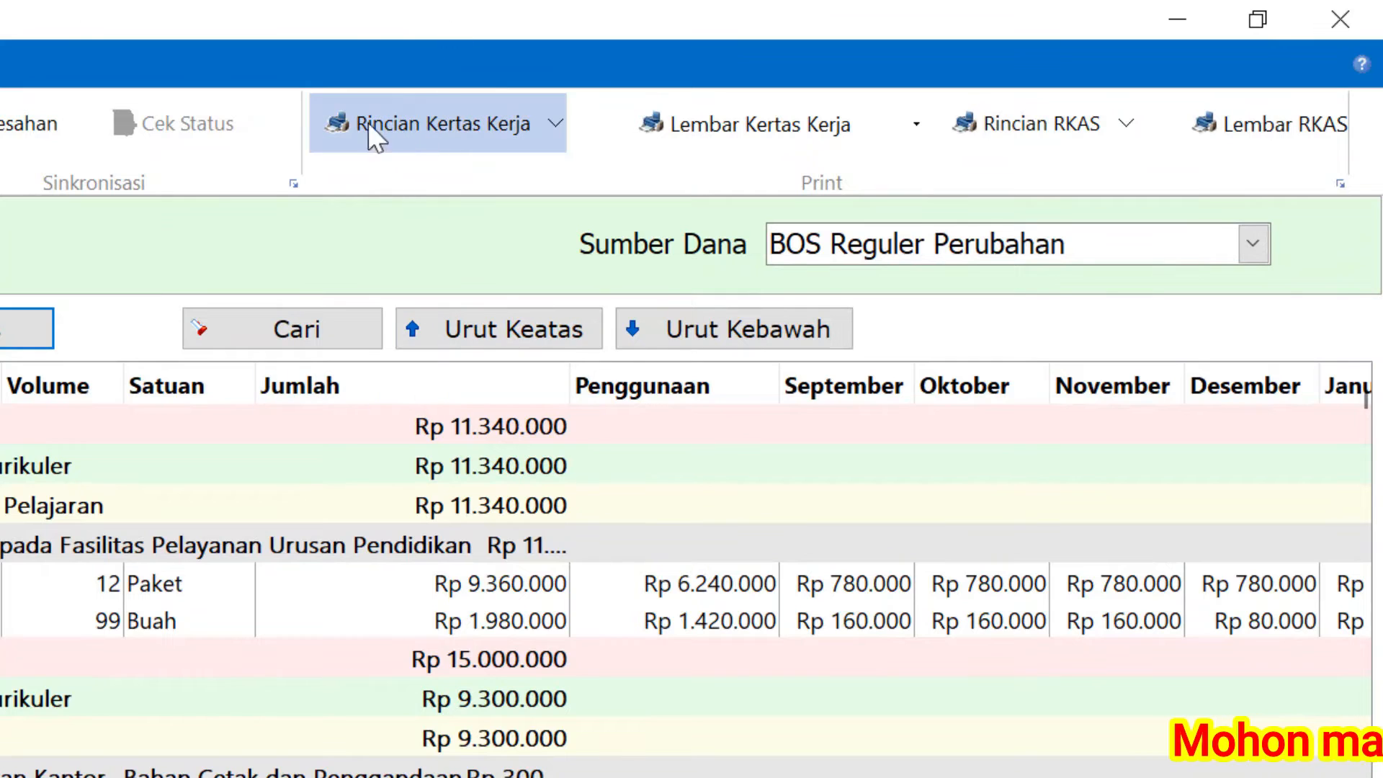
click(569, 137)
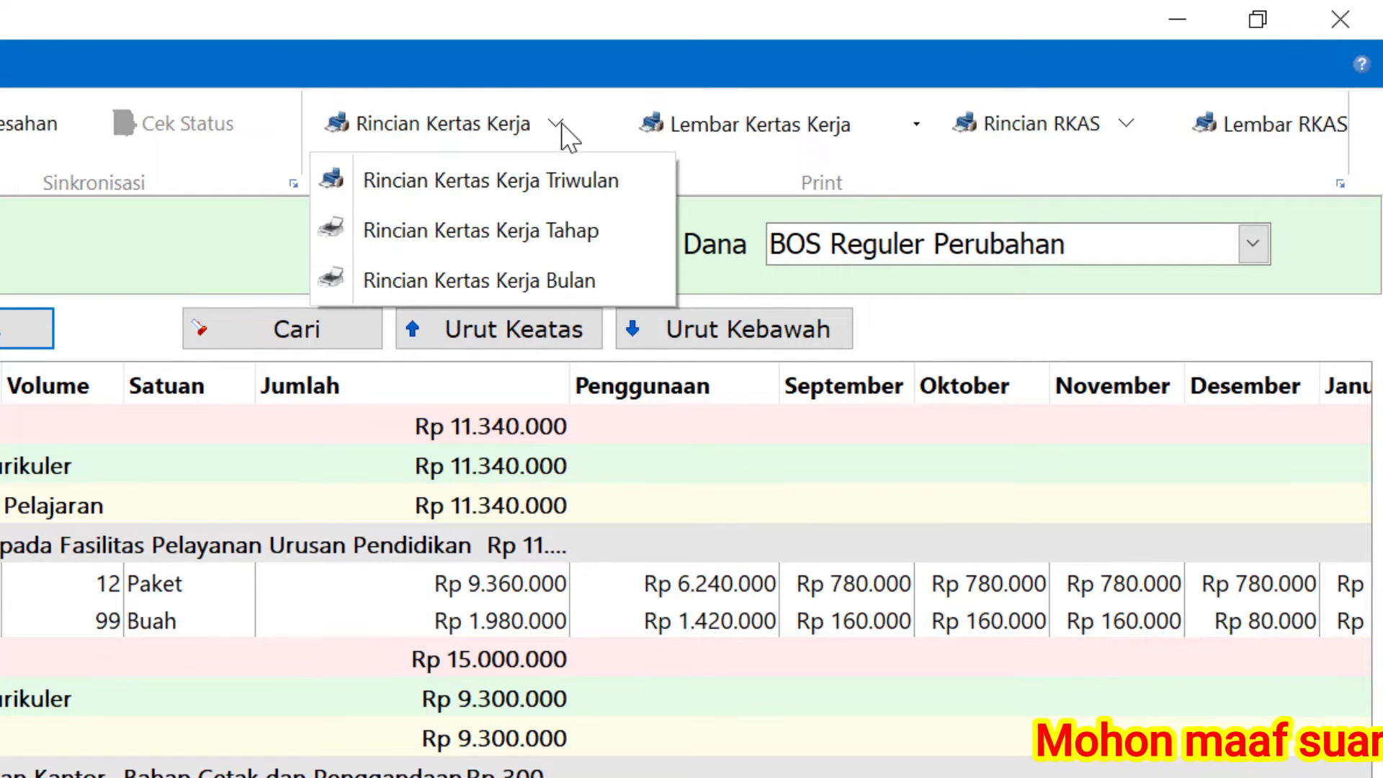
click(562, 126)
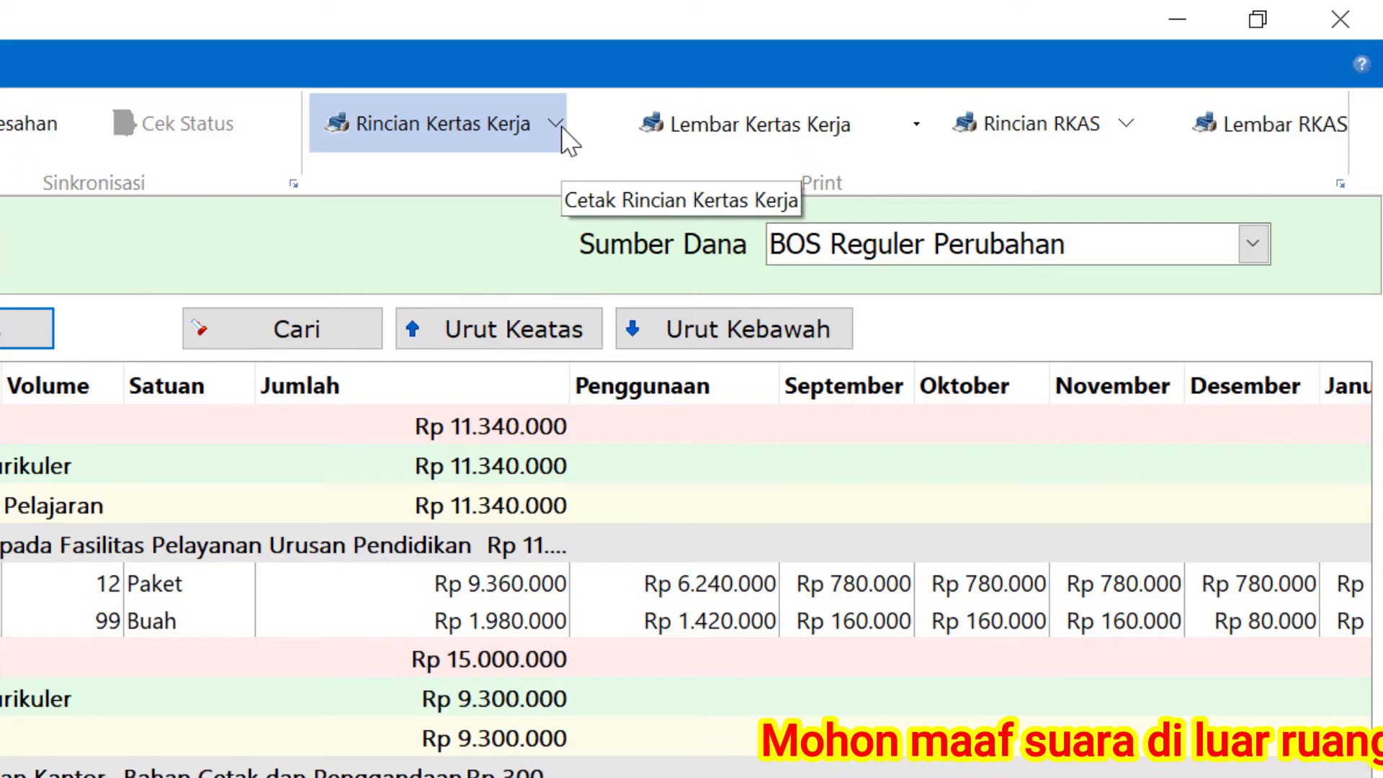
- Generate the Rincian Kertas Kerja Tahap report and review it through to the Jumlah row and signature page
click(563, 133)
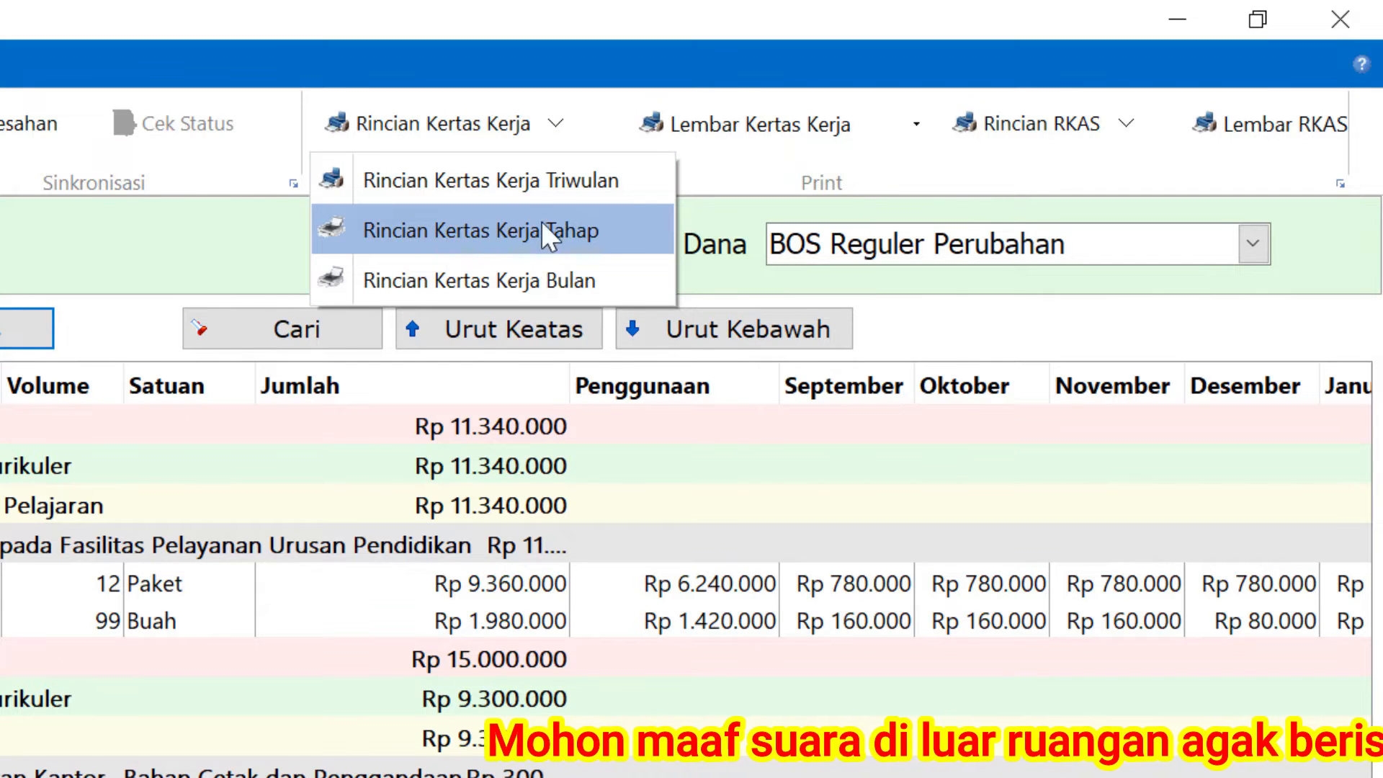
click(584, 229)
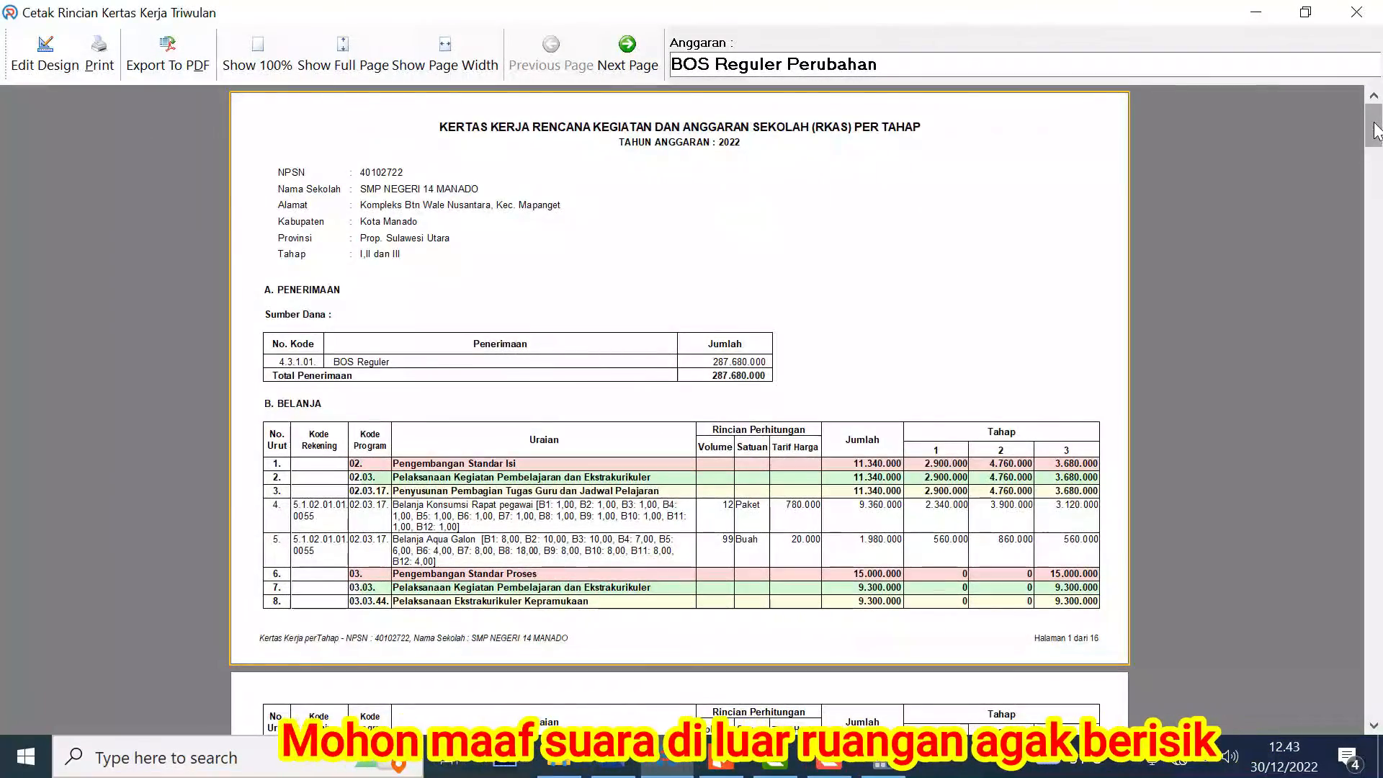
mouse_move(1372, 194)
mouse_down()
mouse_move(1376, 334)
mouse_move(1365, 288)
mouse_move(1325, 679)
mouse_up()
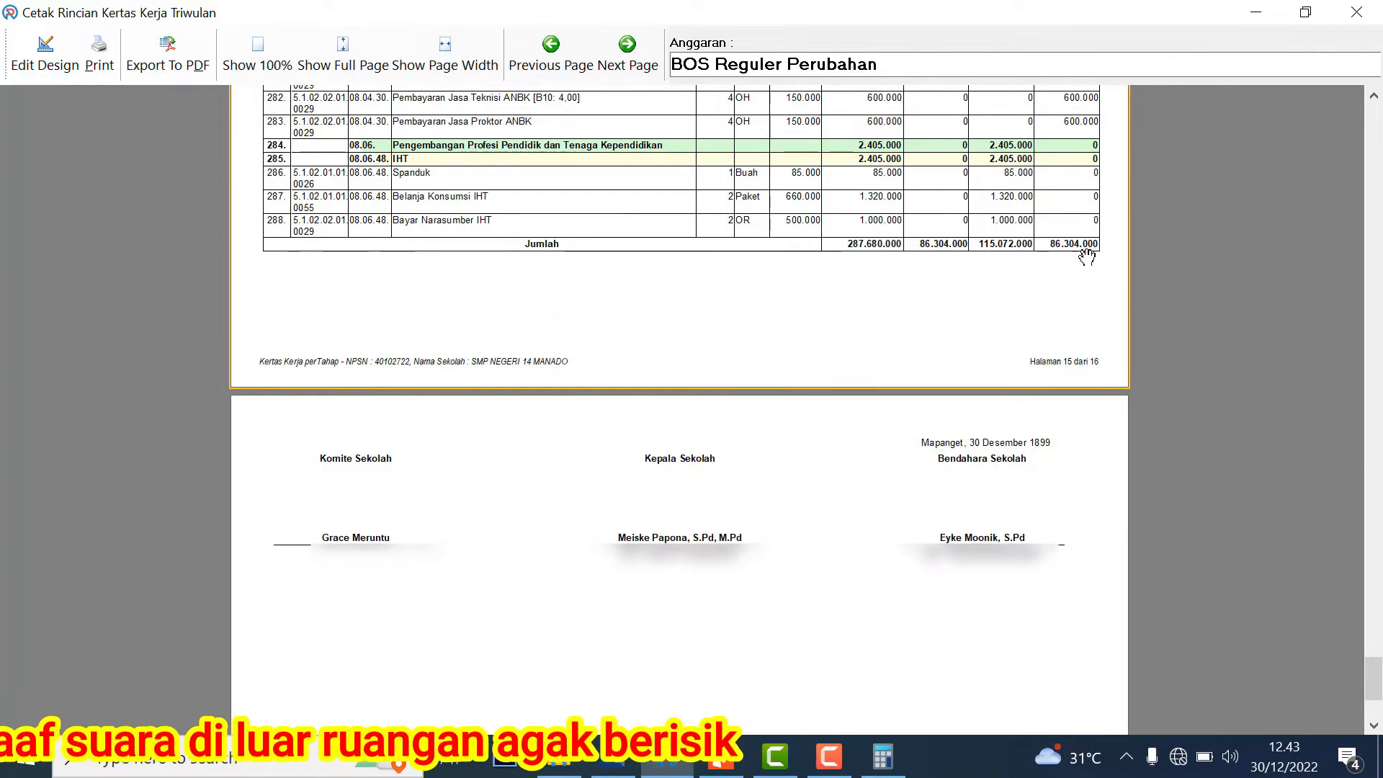
mouse_move(1376, 680)
mouse_down()
mouse_move(1376, 602)
mouse_move(1376, 680)
mouse_up()
- Export all pages of the per-Tahap worksheet report to PDF as "rapbs-tahap-2022 fix", and close the preview
click(157, 67)
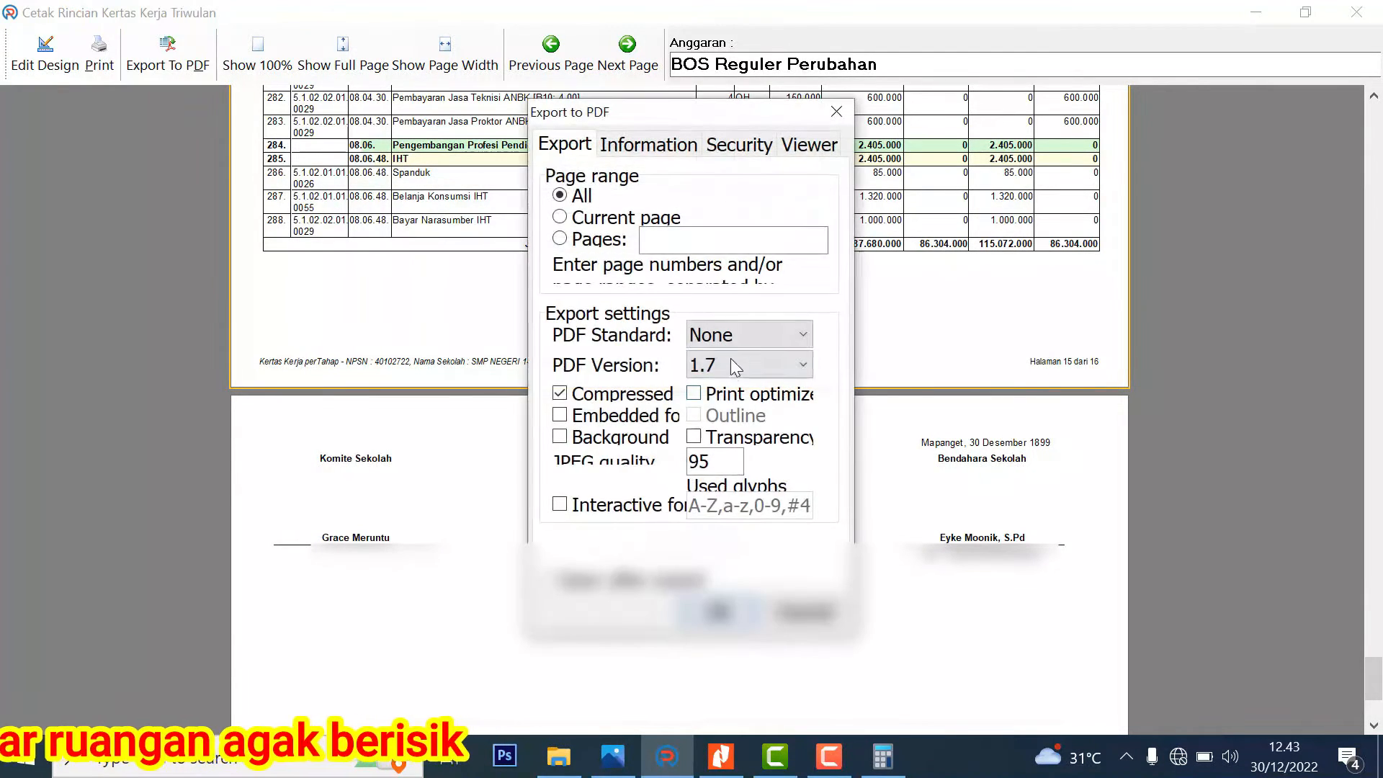
click(713, 608)
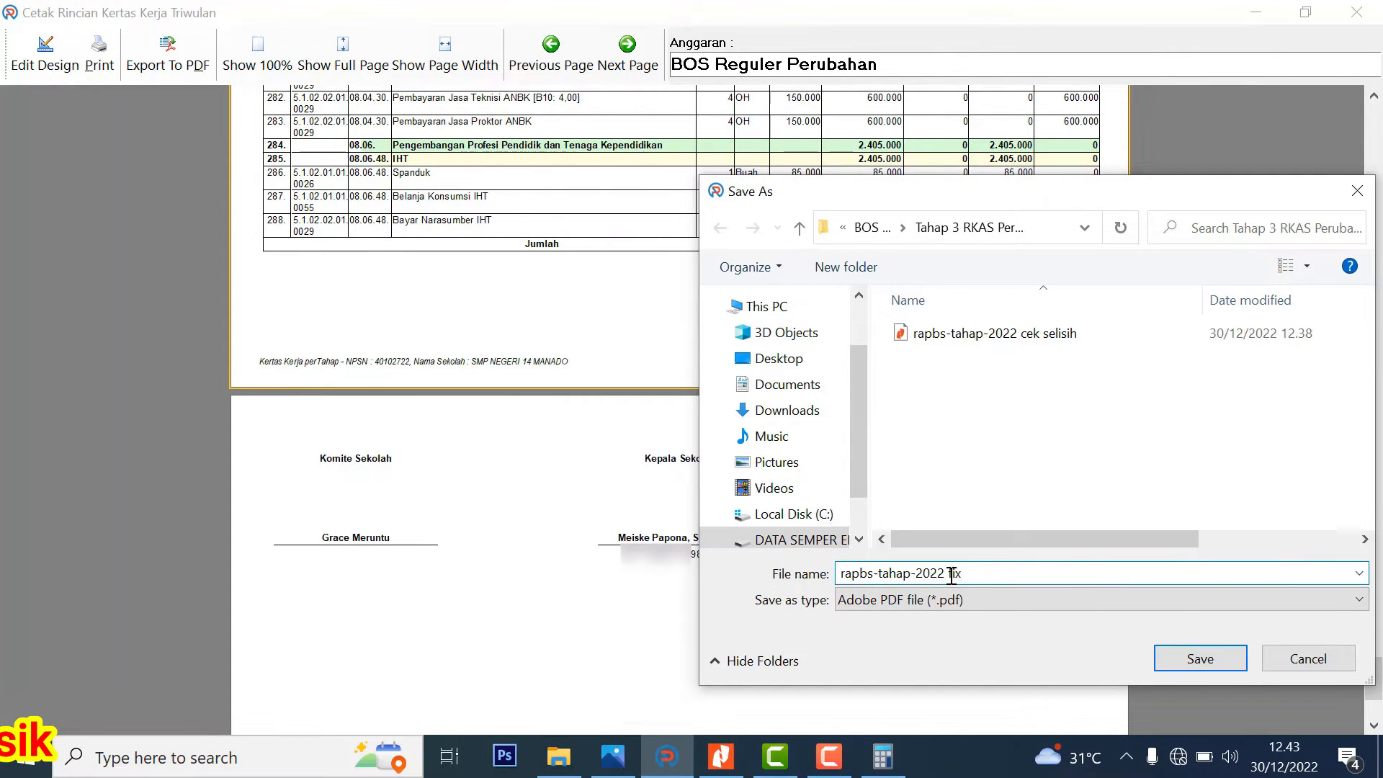
key(Return)
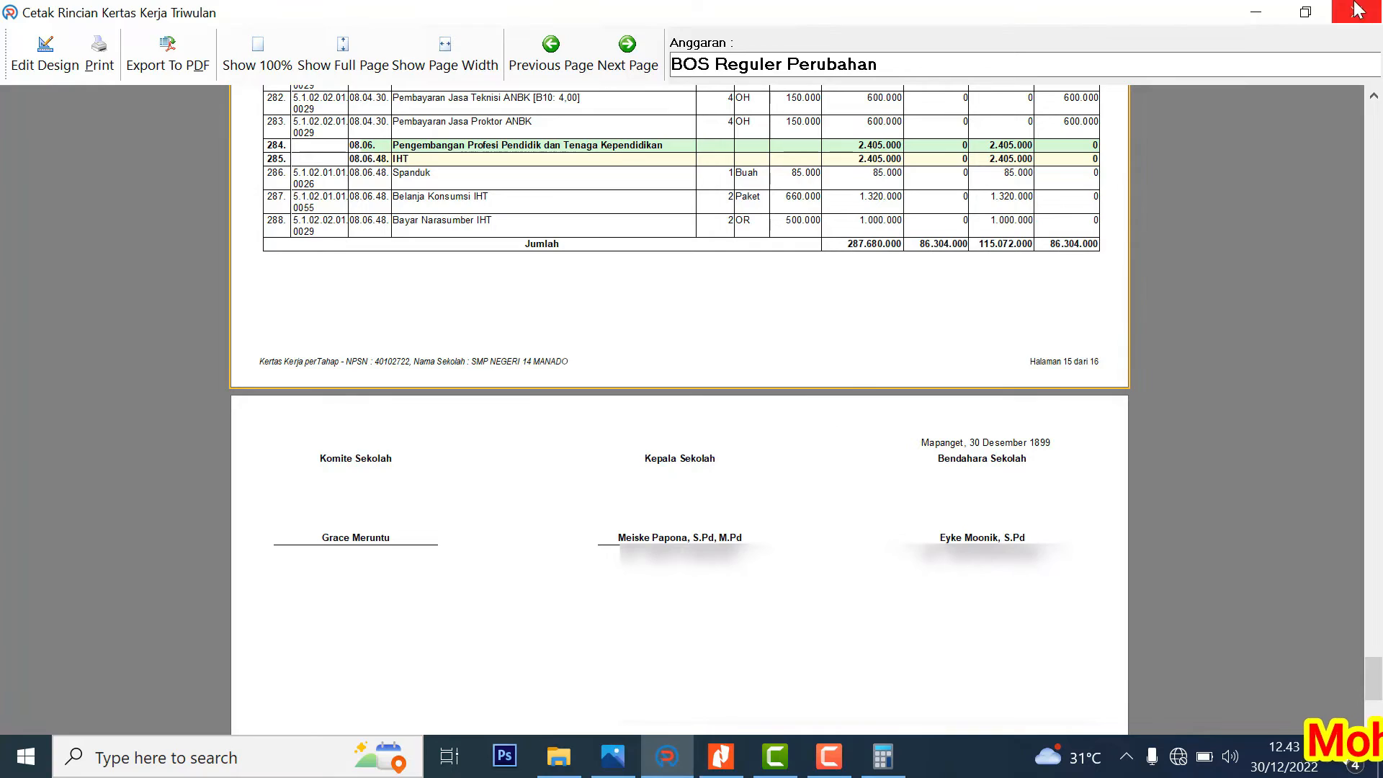
click(1358, 12)
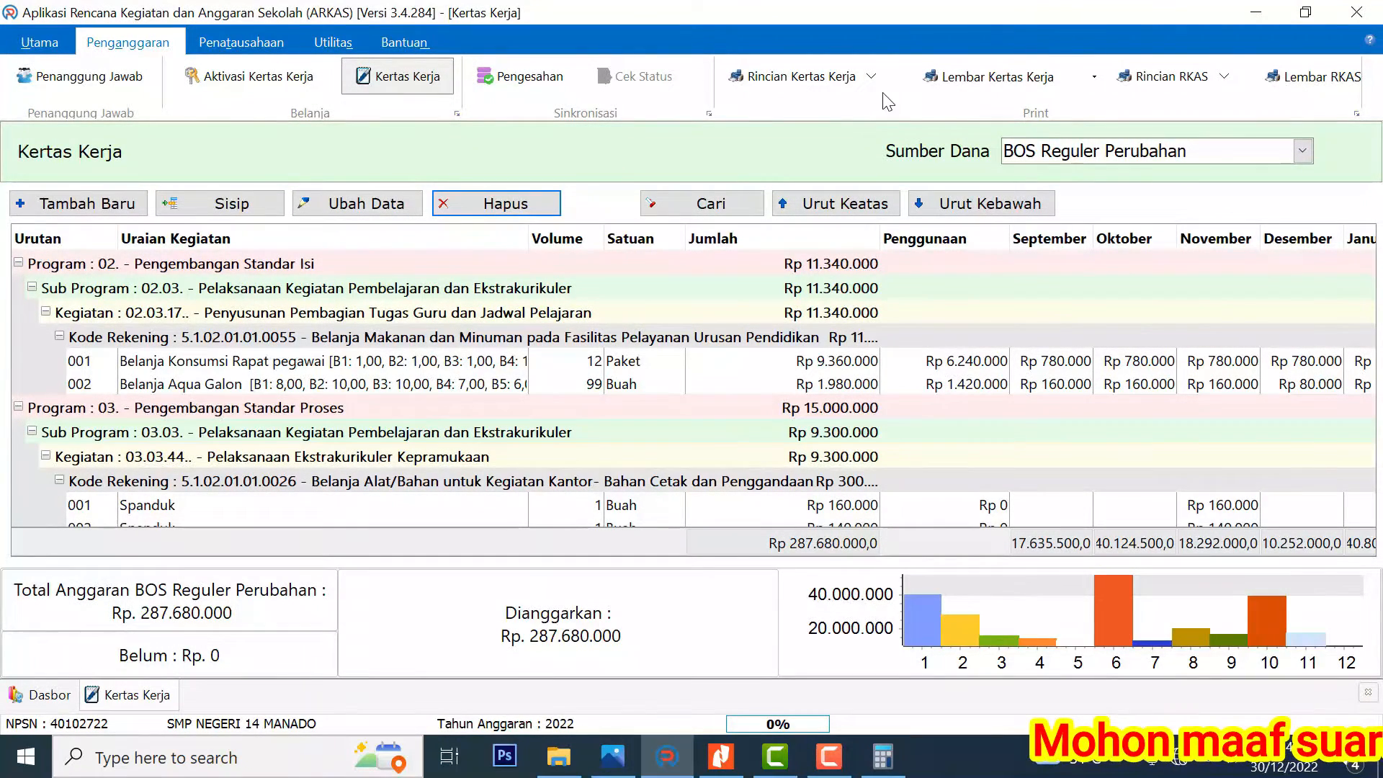
- Generate the general Rincian Kertas Kerja report with BOS Reguler Perubahan as the funding source
click(818, 83)
click(832, 356)
click(833, 356)
click(834, 356)
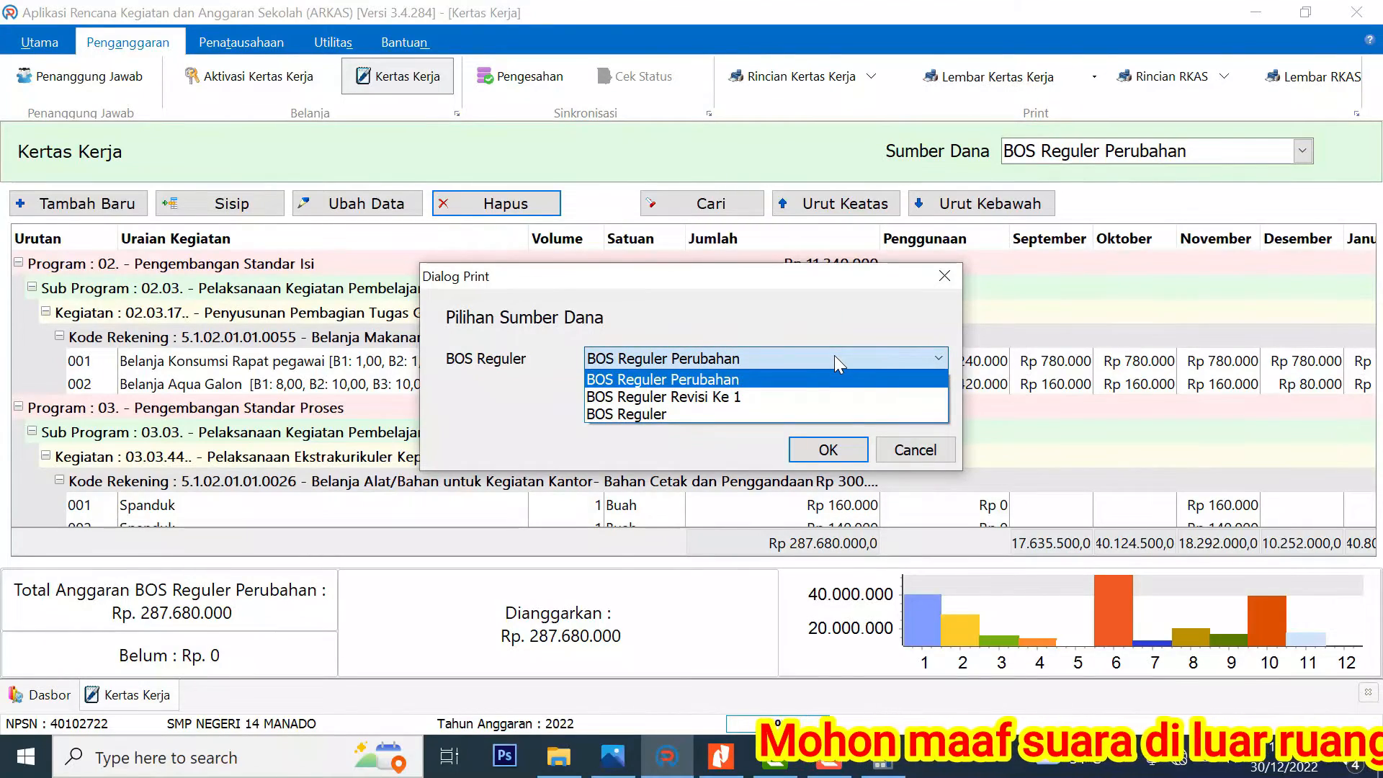
click(834, 356)
click(829, 450)
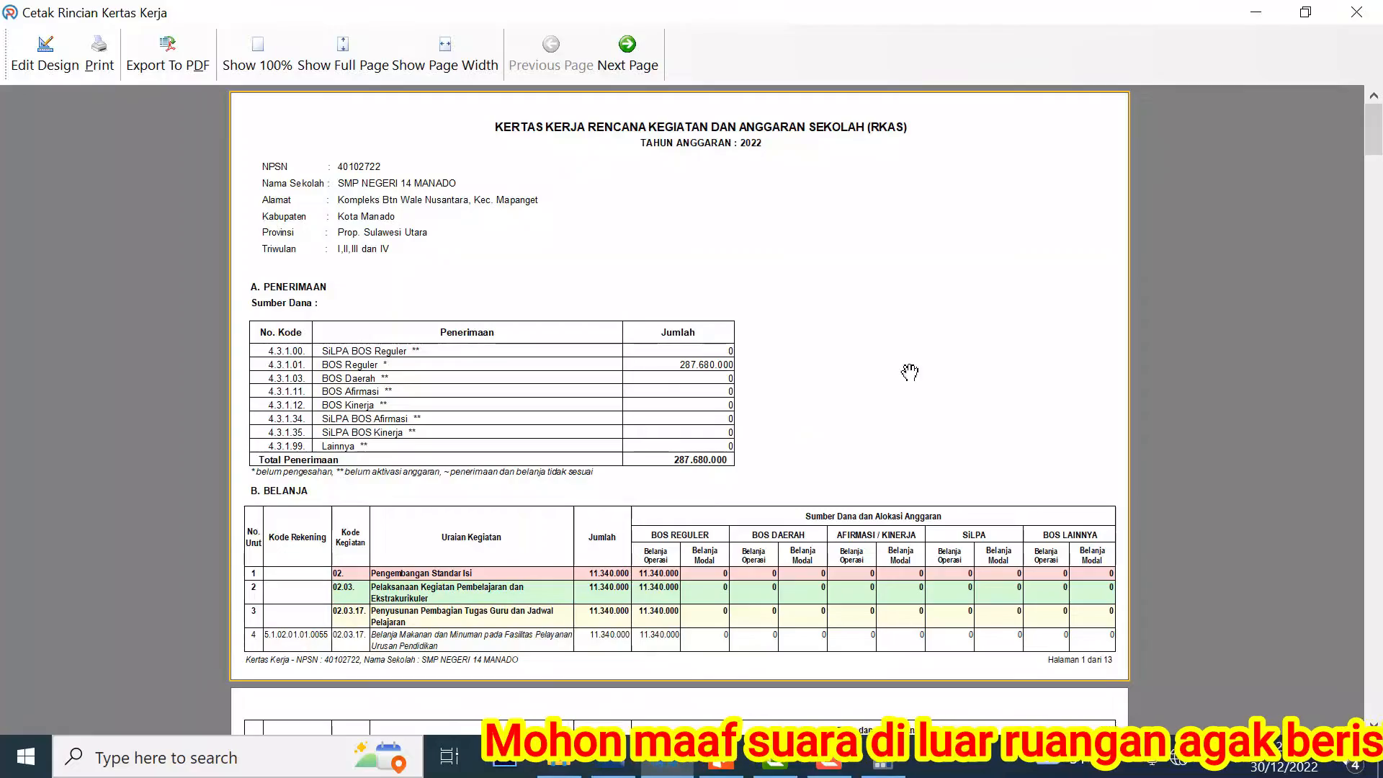
drag(1371, 131, 1376, 92)
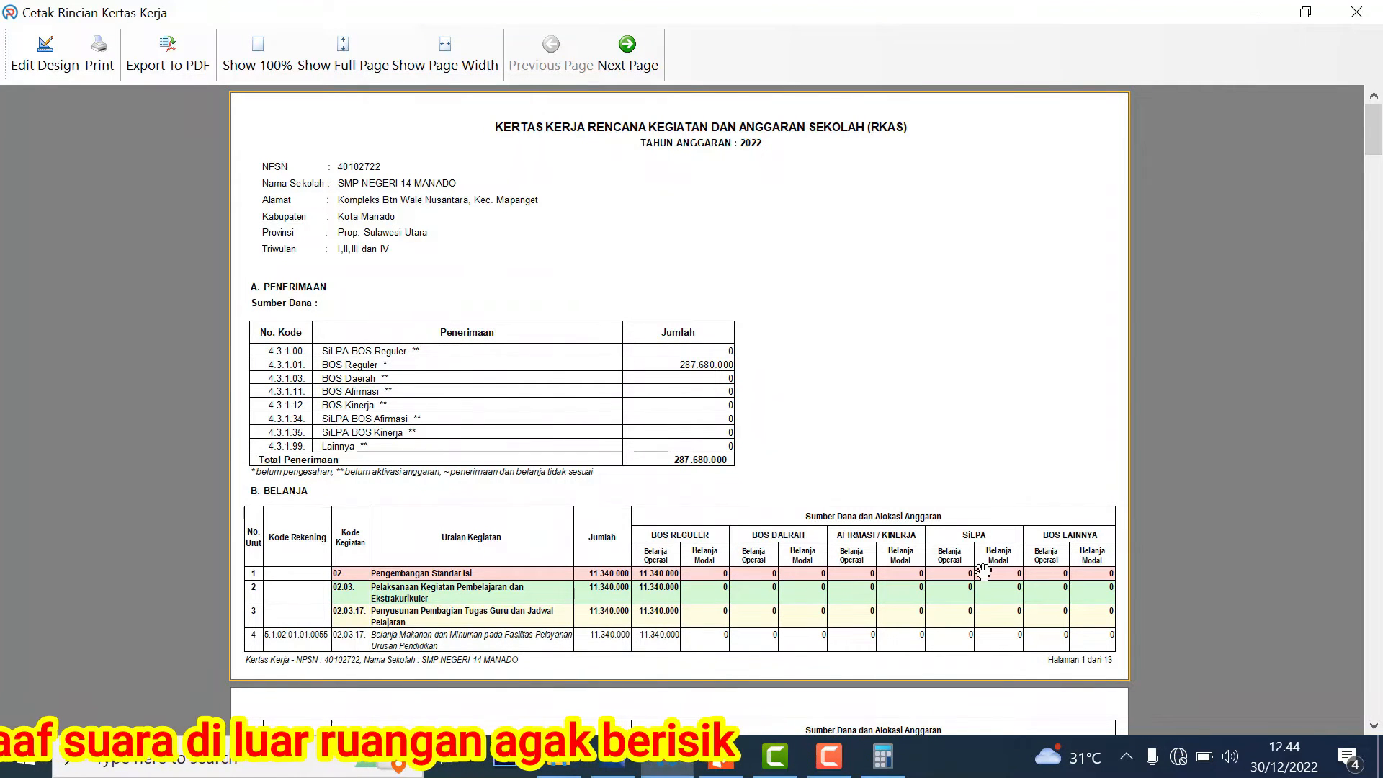
- Export all pages of the Rincian Kertas Kerja report to PDF as rapbs-all-2022, and close the preview
click(160, 49)
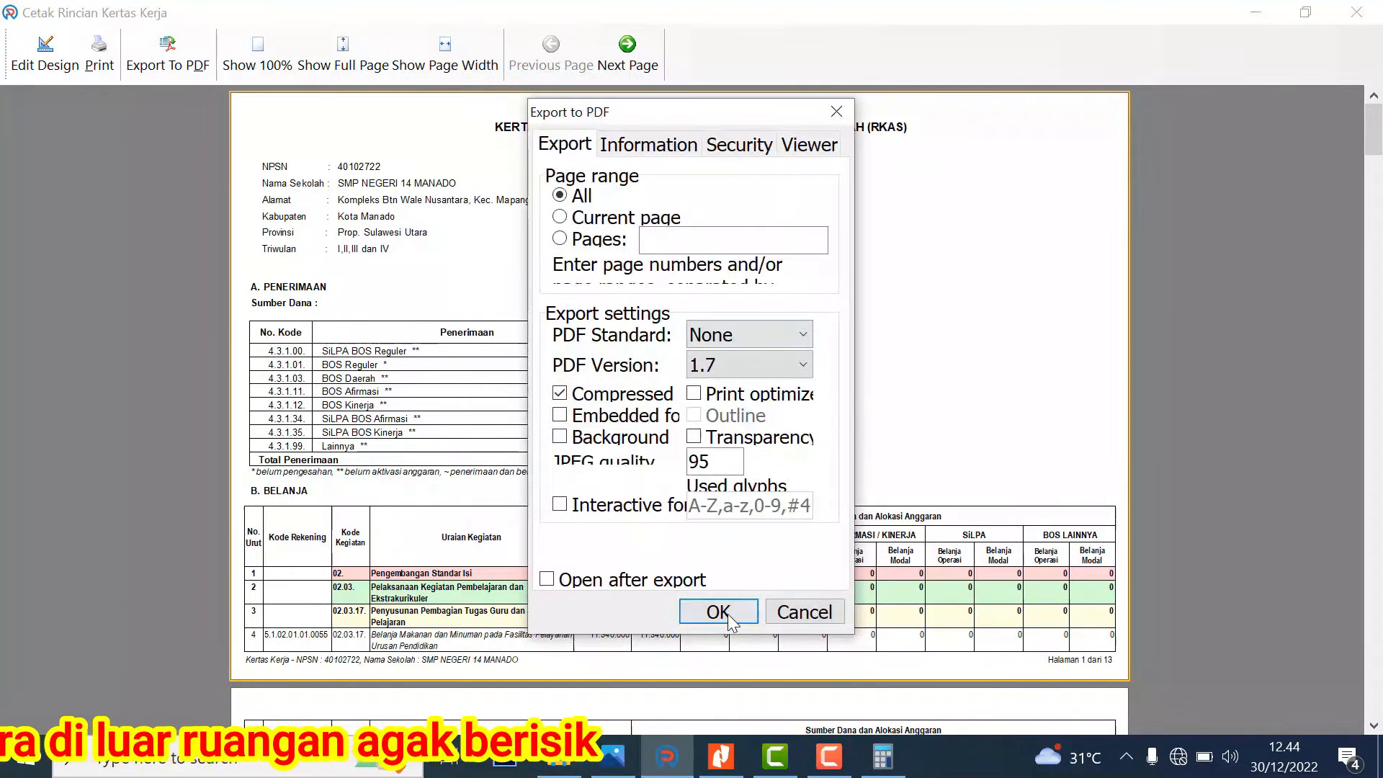
click(718, 612)
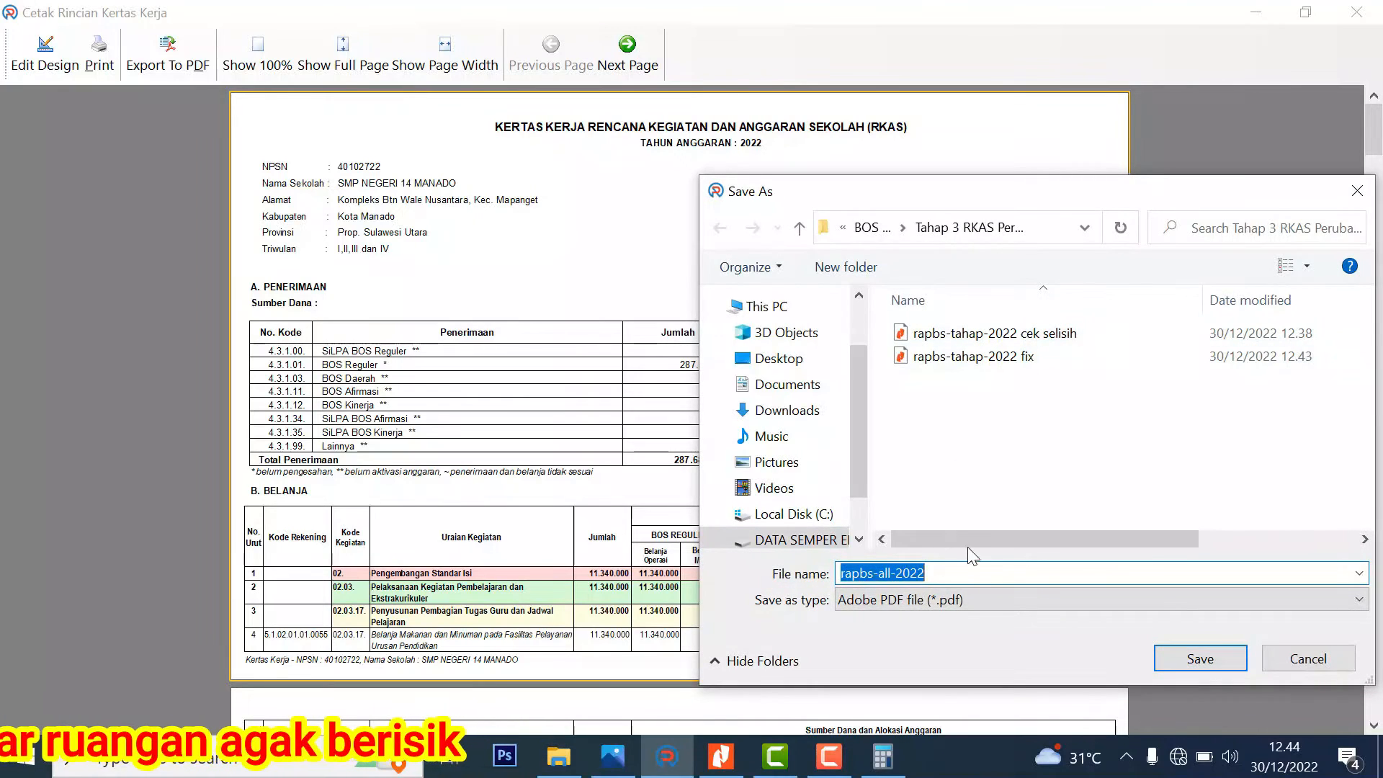
click(959, 571)
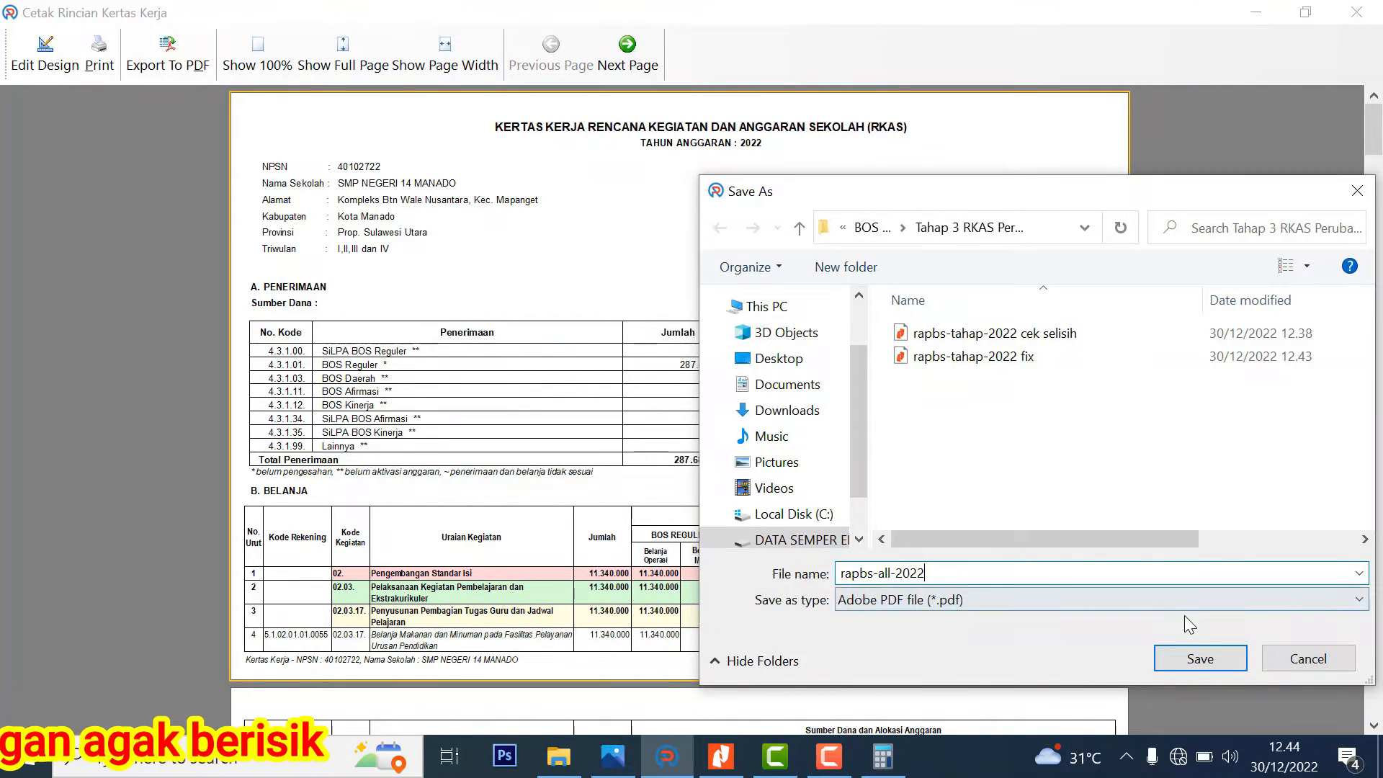
click(1200, 663)
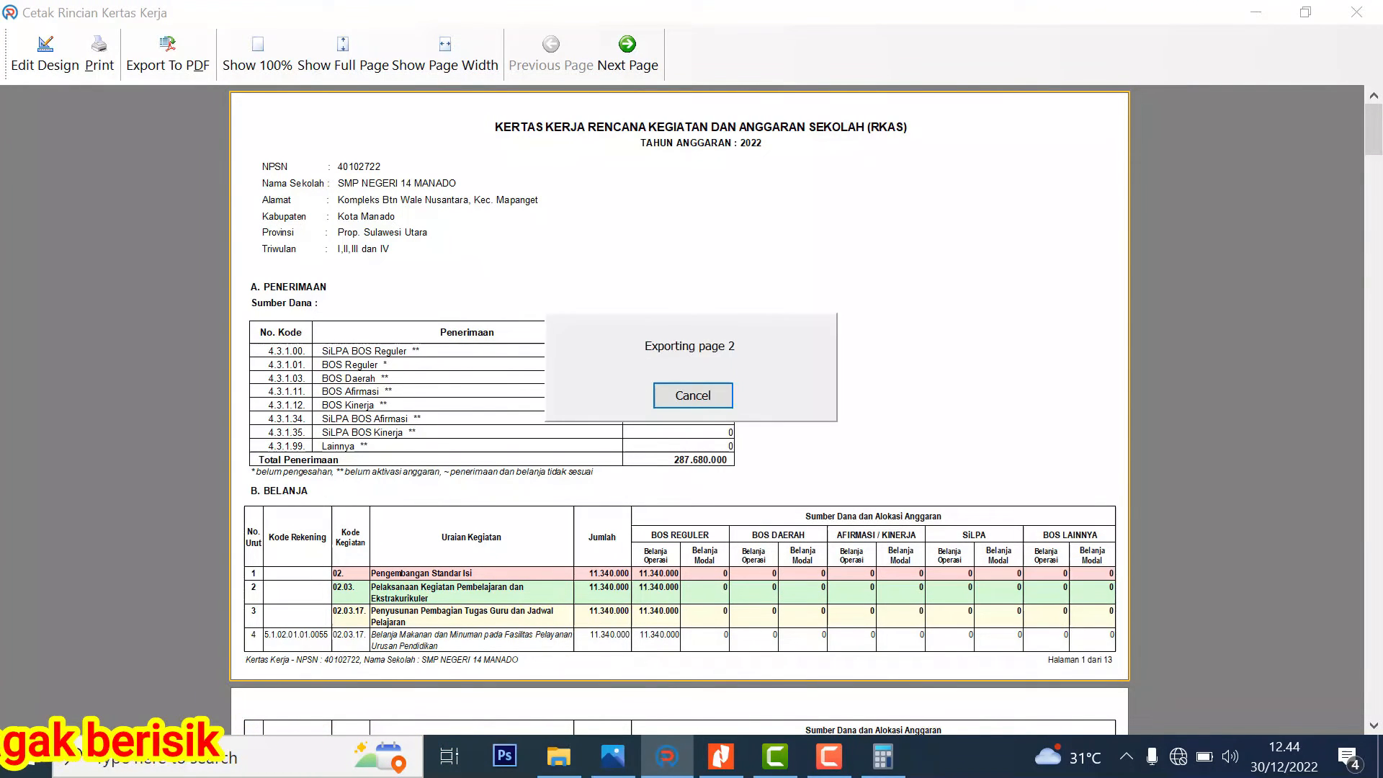
click(1373, 13)
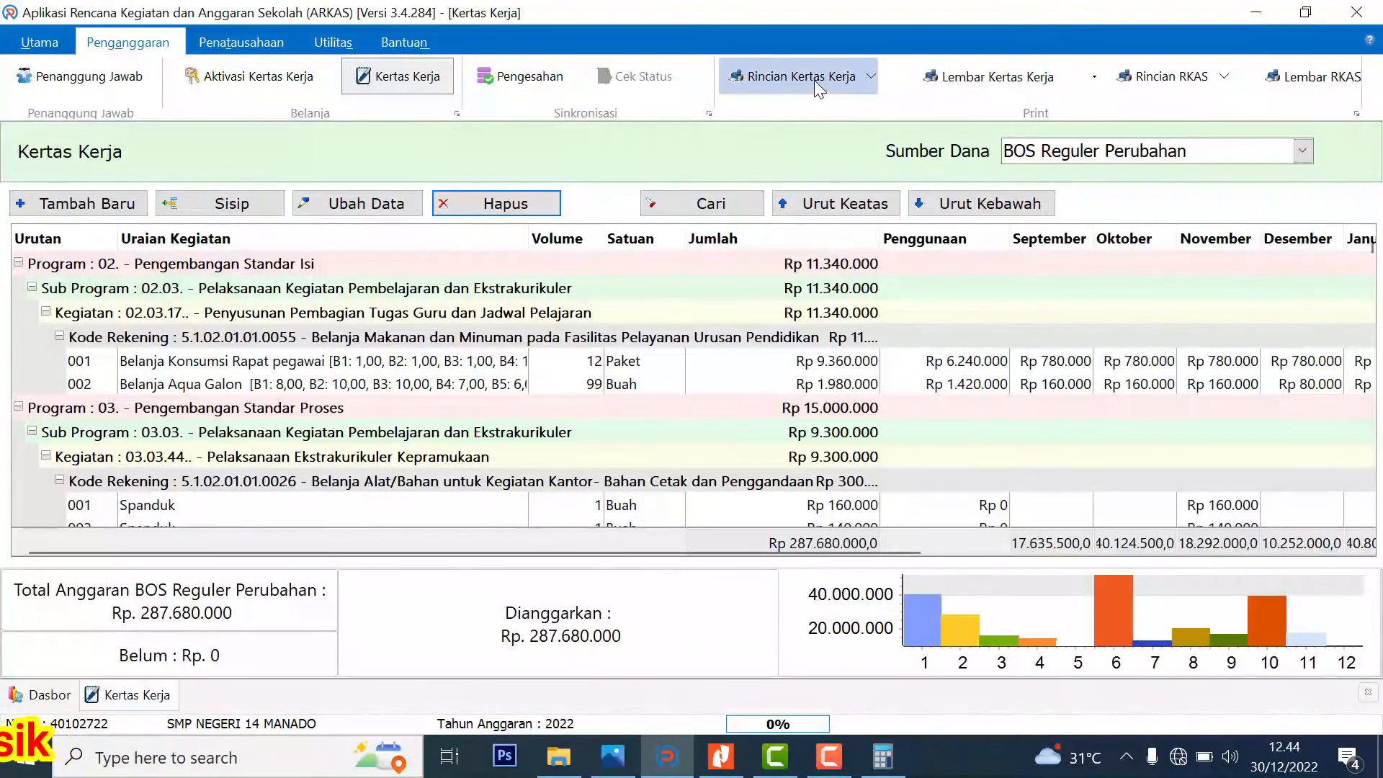
- Generate the per-Triwulan Lembar Kertas Kerja report, export it to PDF as rka-unit-2022, and close the preview
click(873, 77)
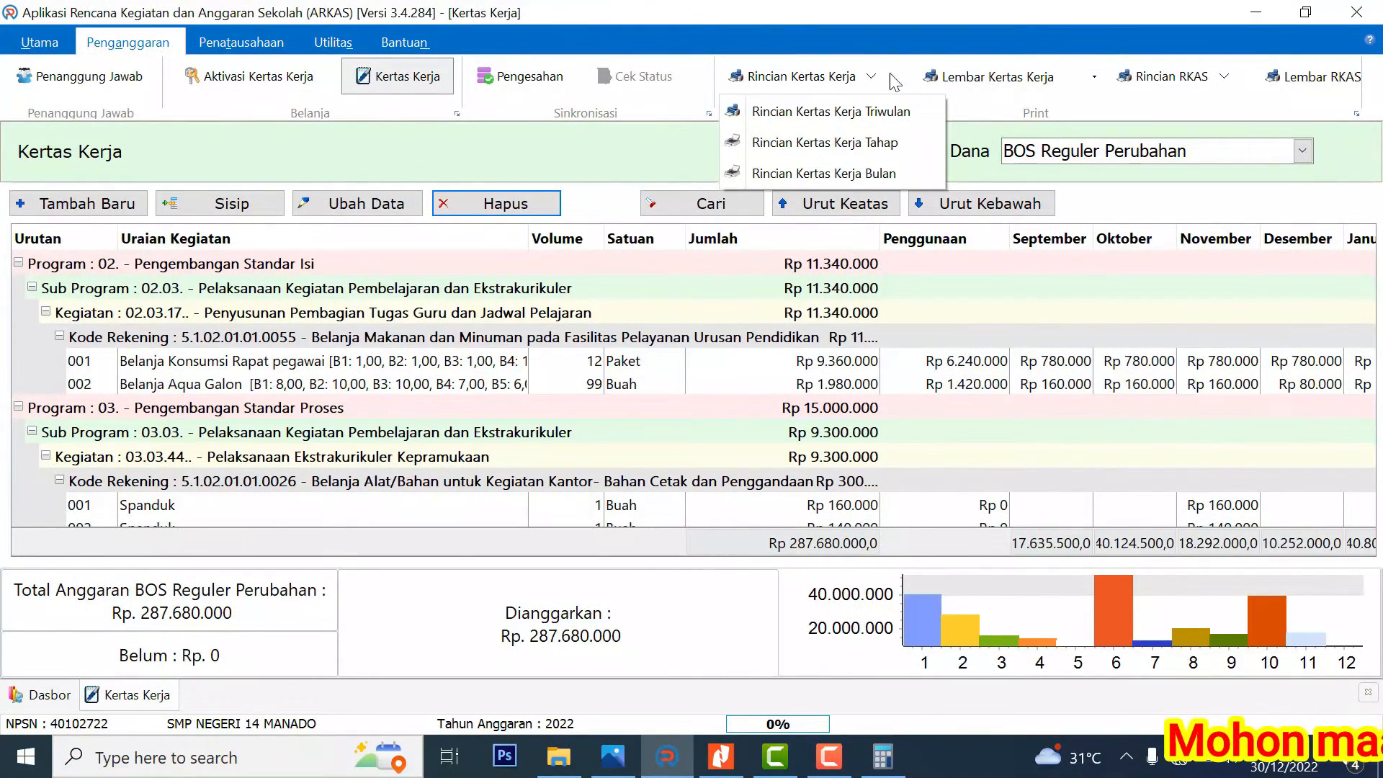
click(1082, 76)
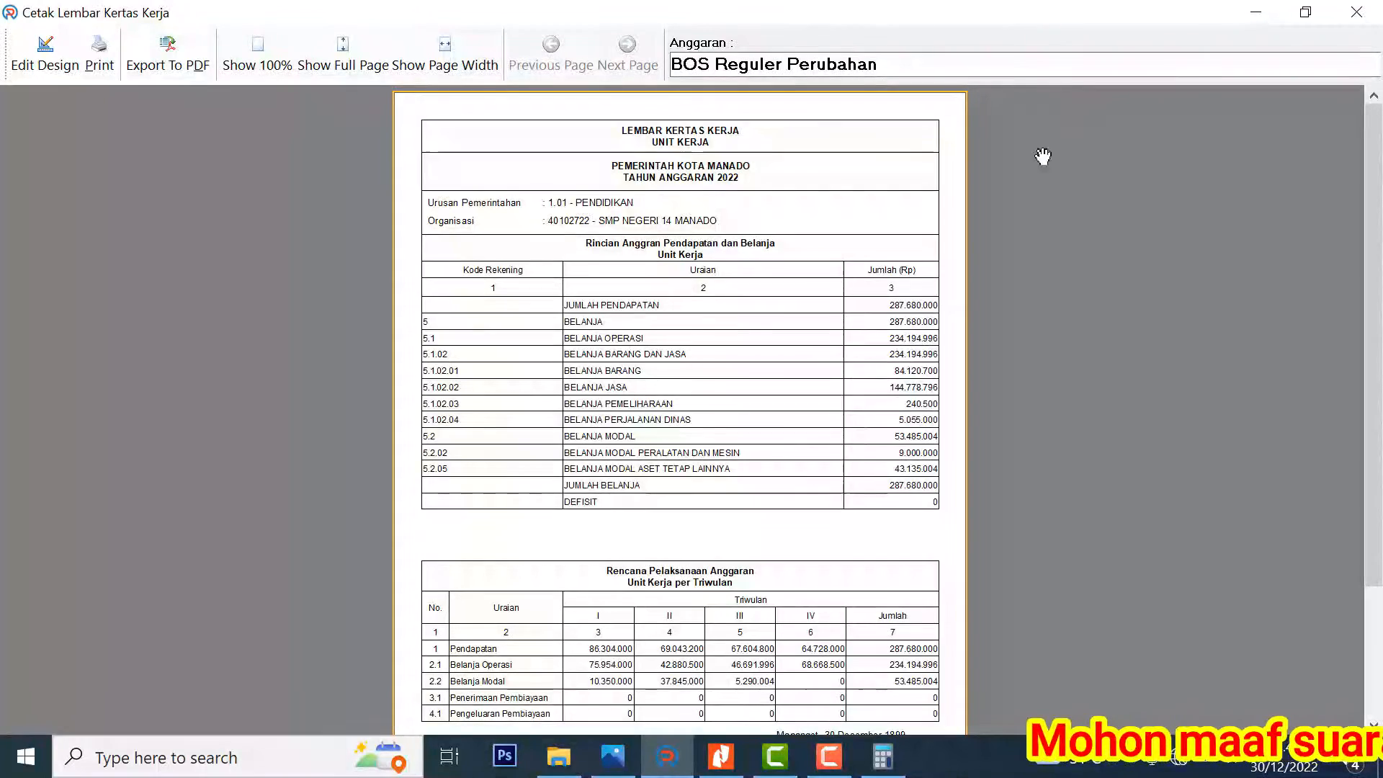
click(167, 54)
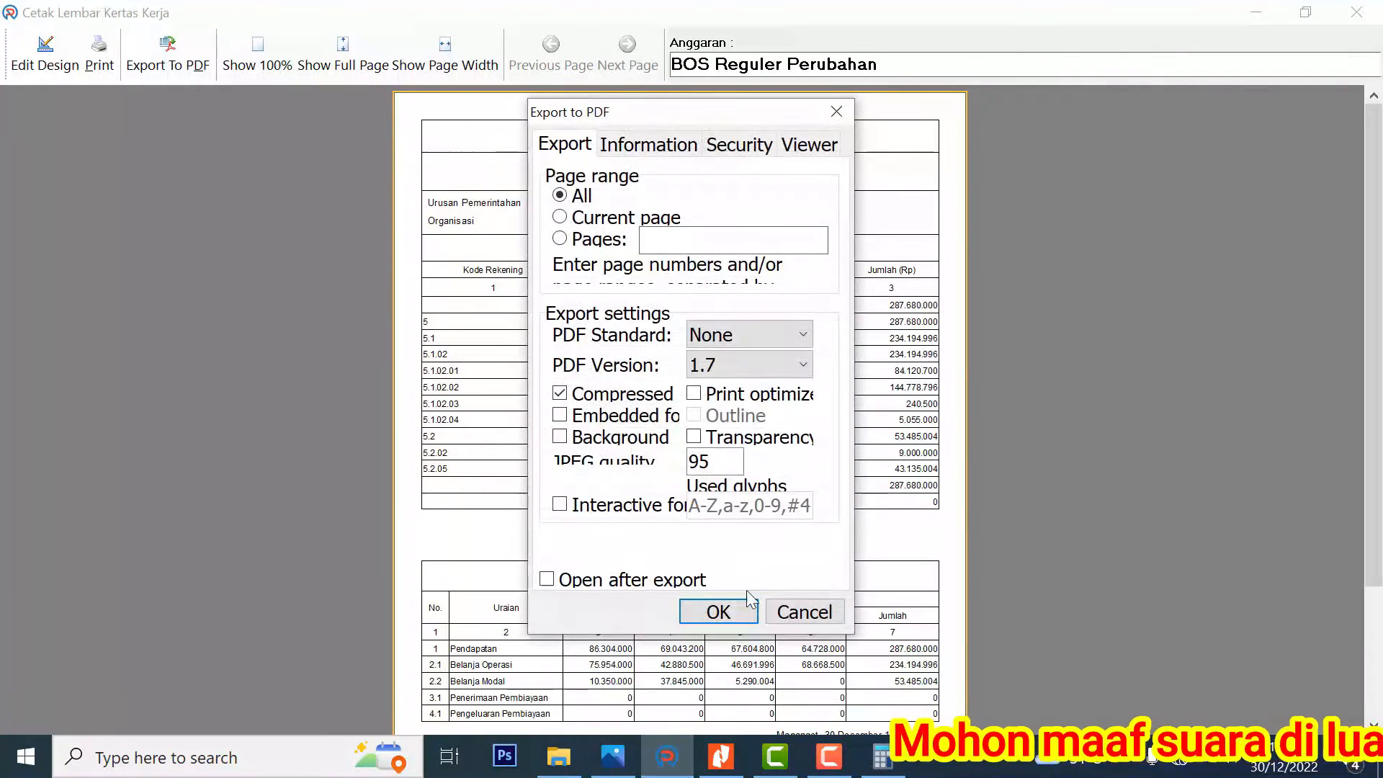
click(724, 609)
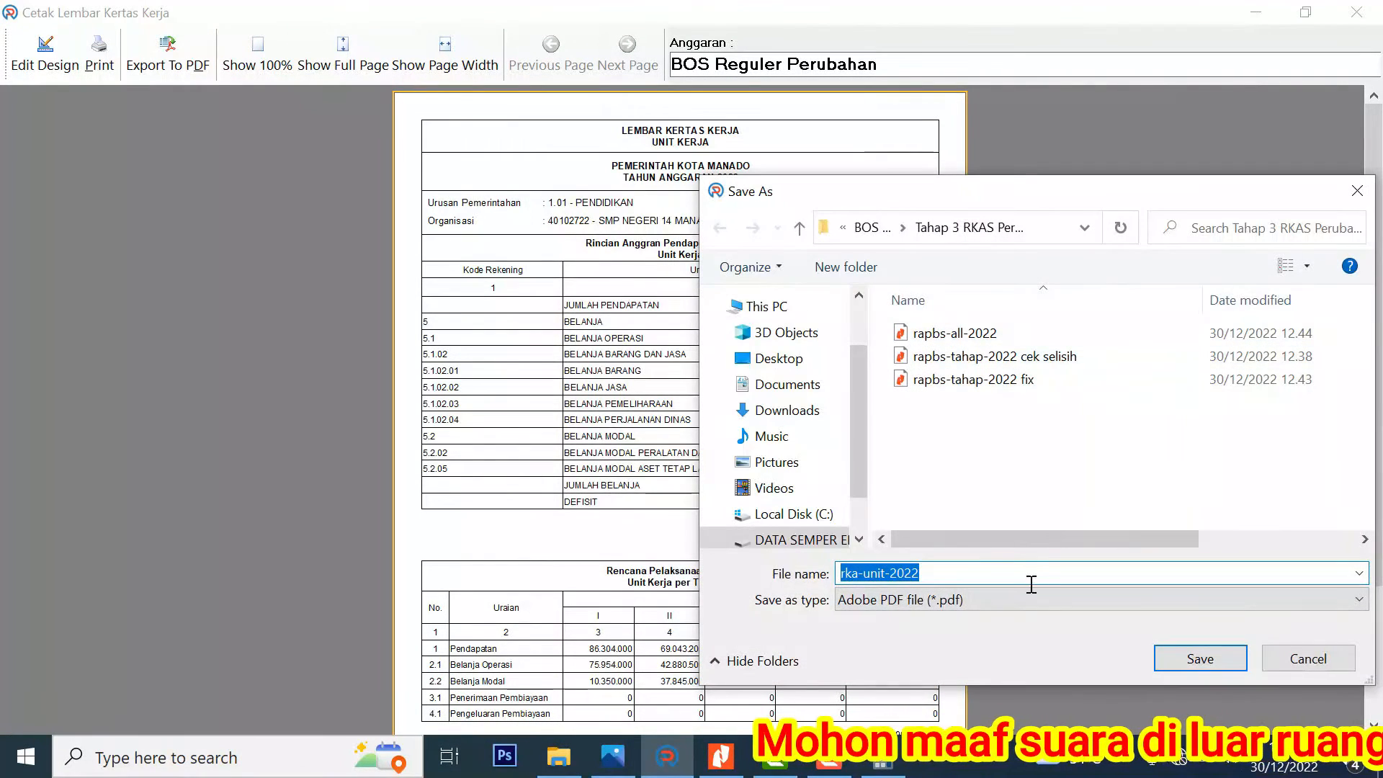
click(1200, 658)
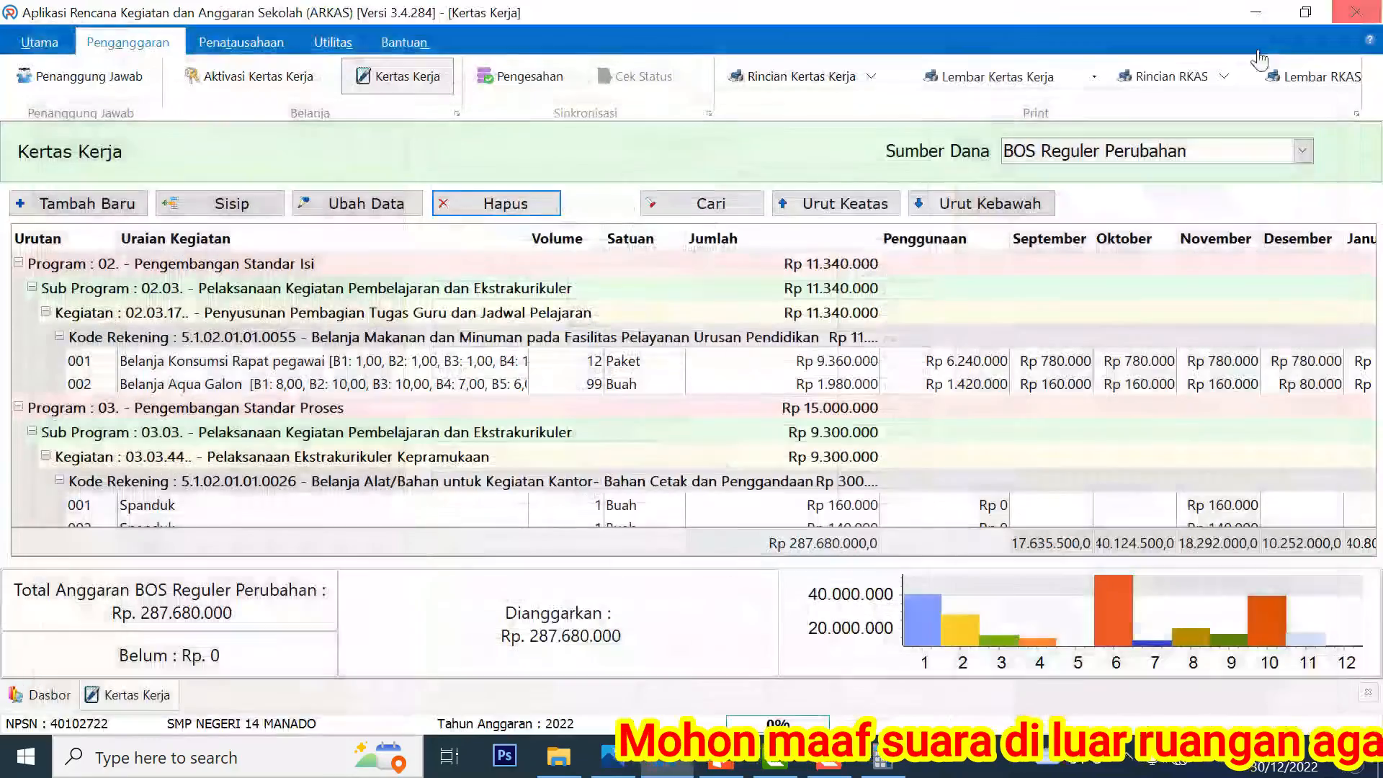
- Export the remaining Lembar Kertas Kerja reports to PDF as rka-unit-tahap-2022, rka-unit-22-2022 and rka-unit-221-2022
click(1092, 77)
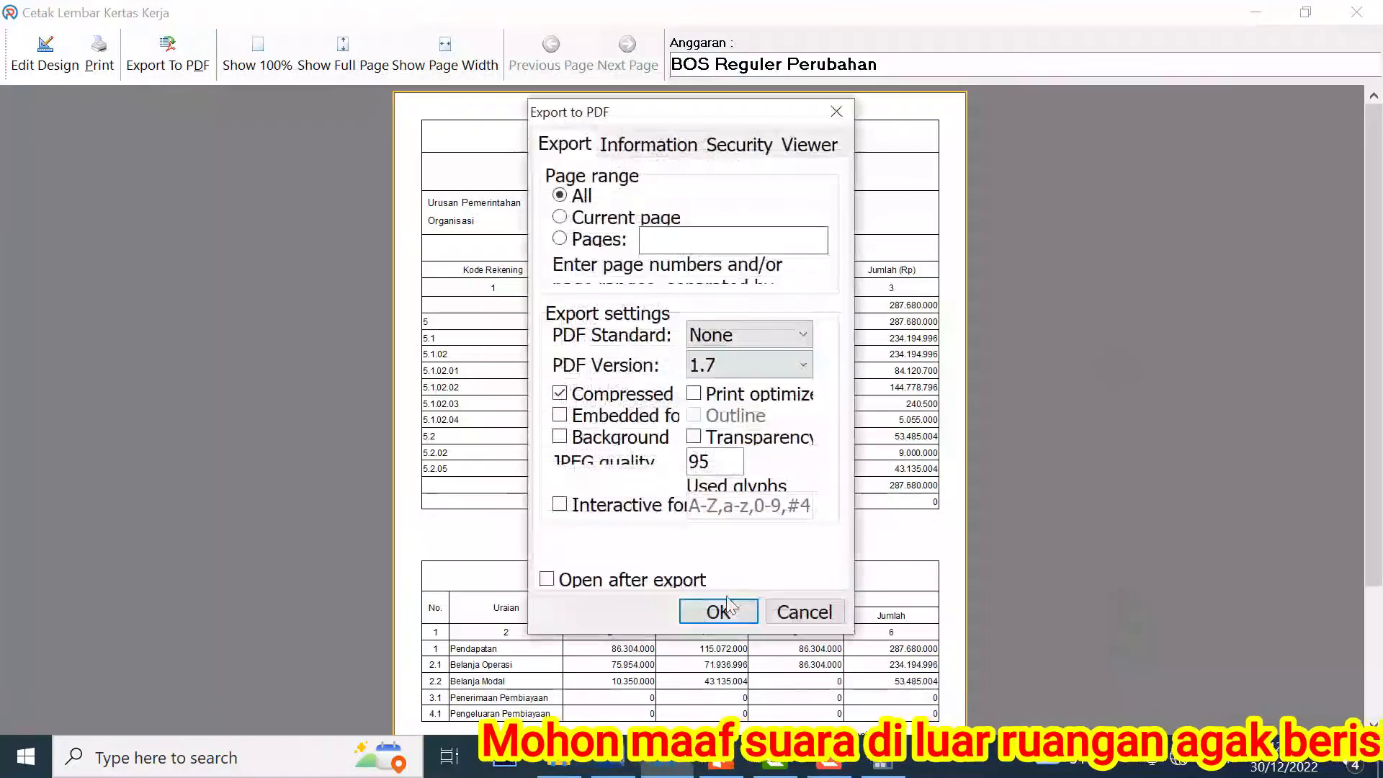
click(1200, 658)
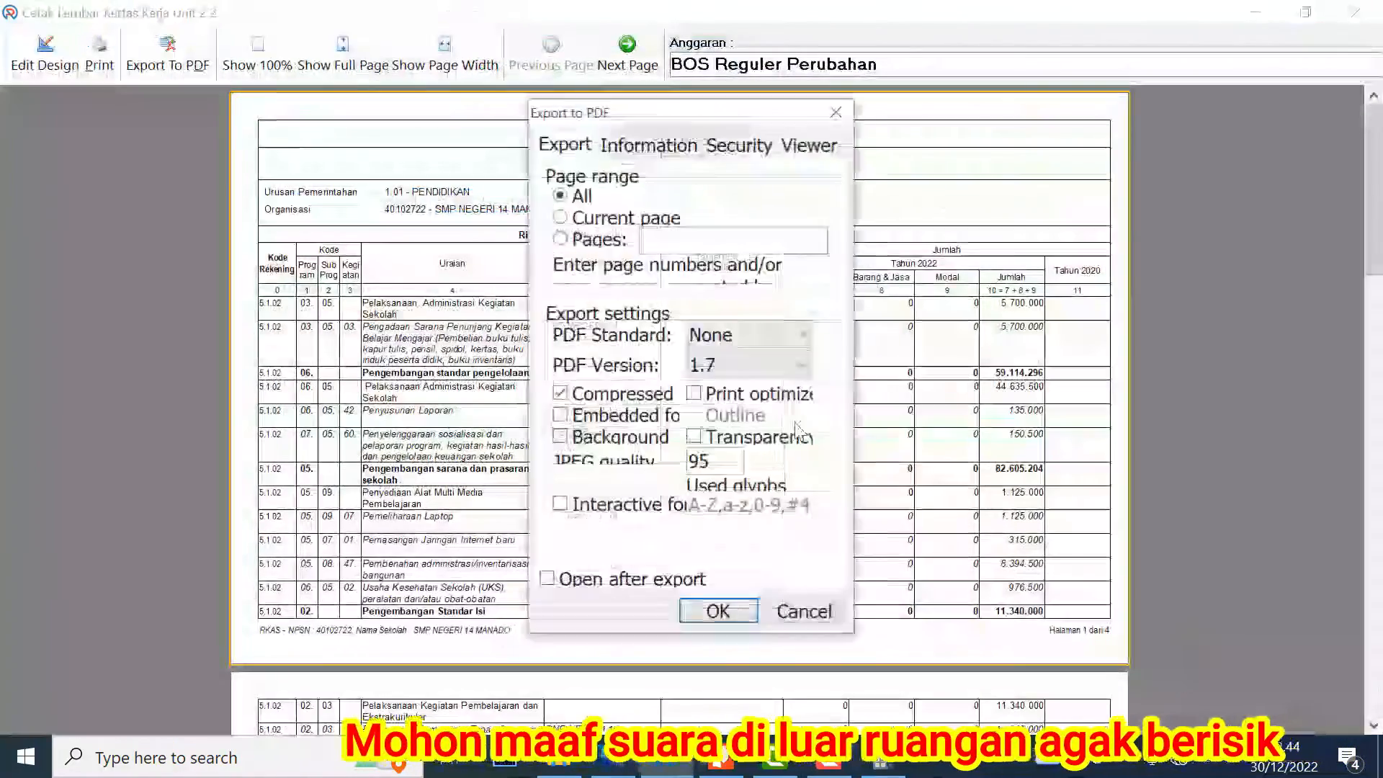
click(1200, 660)
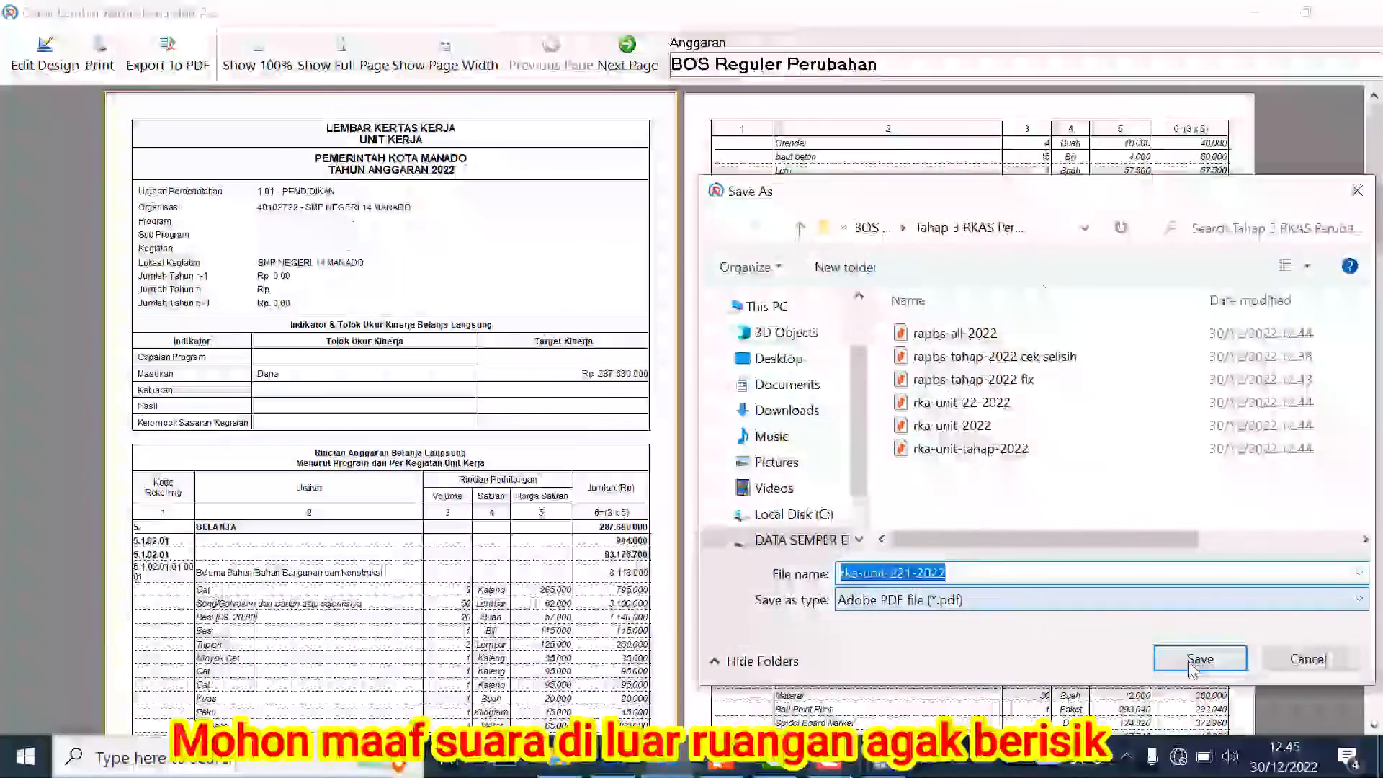
click(1199, 659)
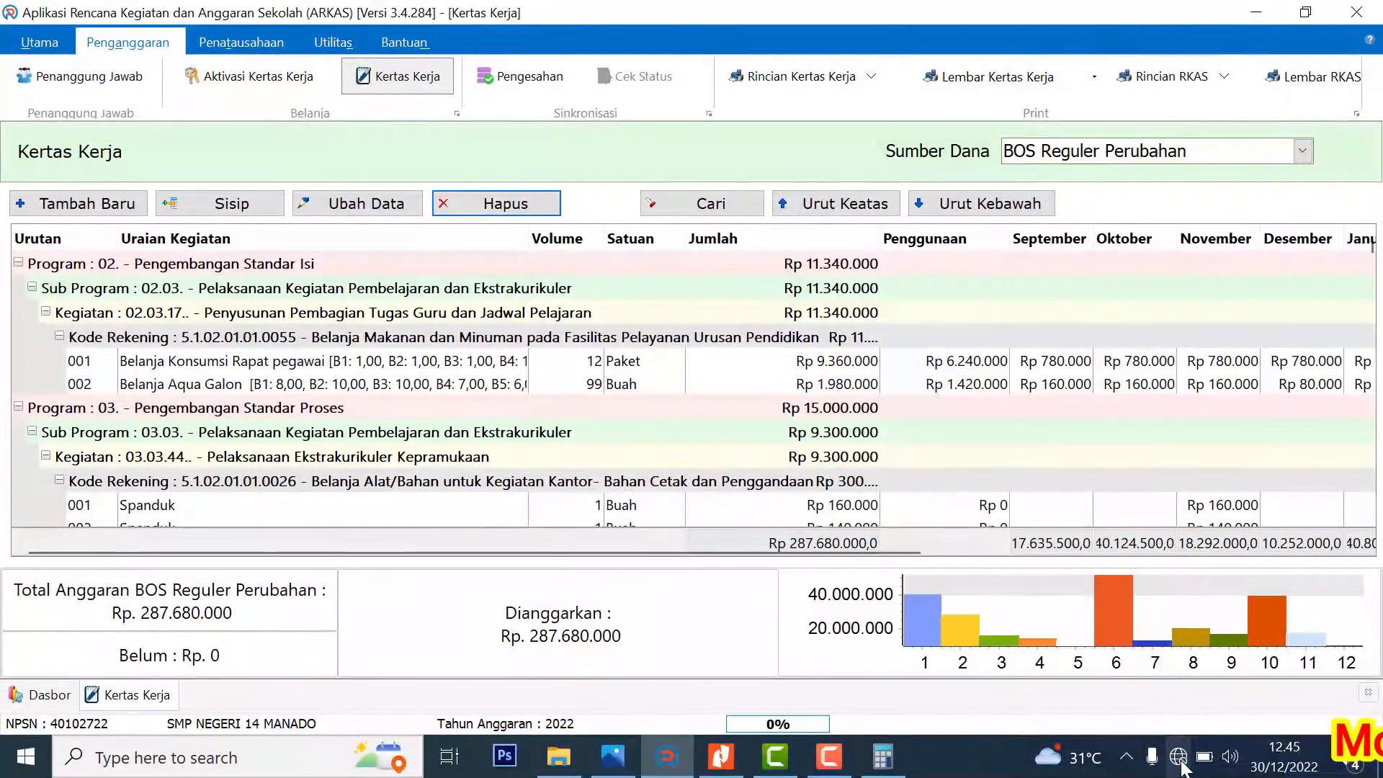
- Connect the computer to the fh_307630 Wi-Fi network
click(1182, 764)
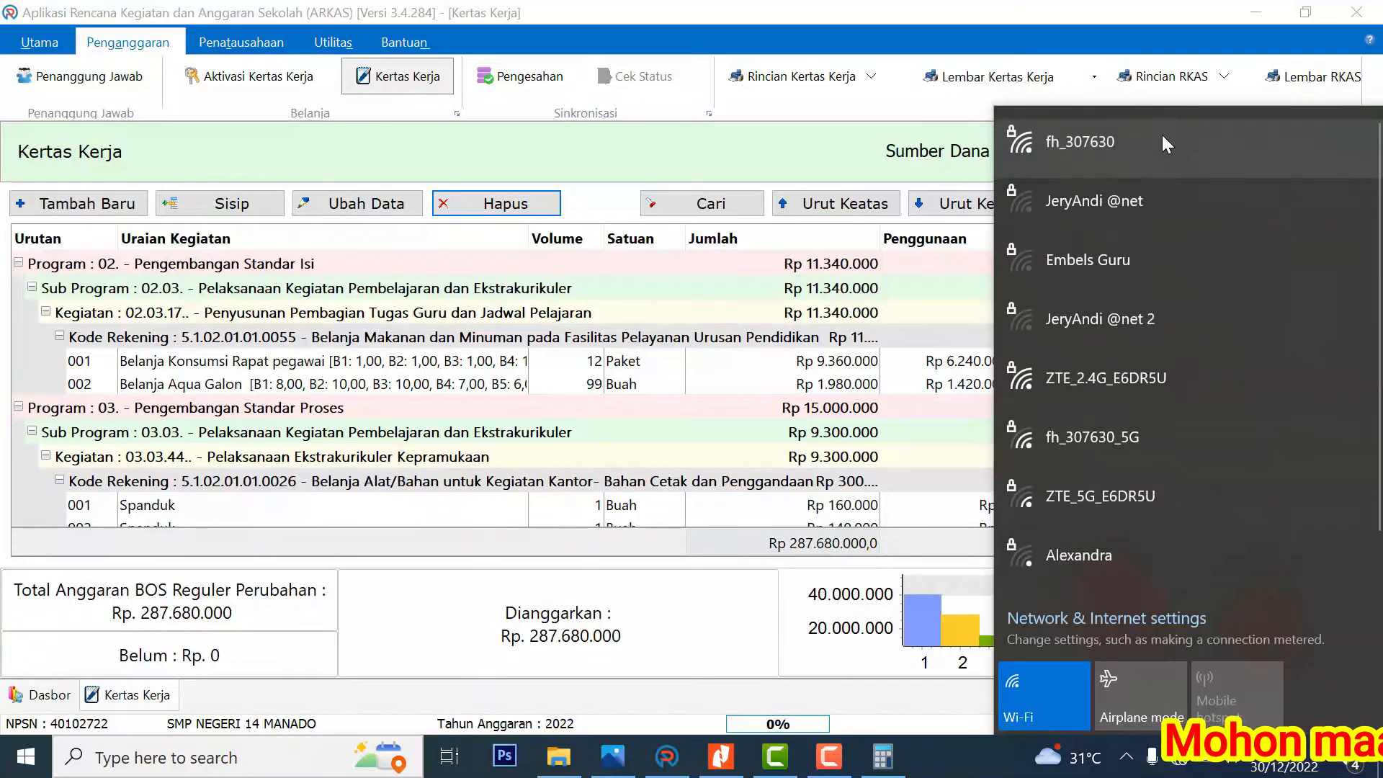
click(1161, 137)
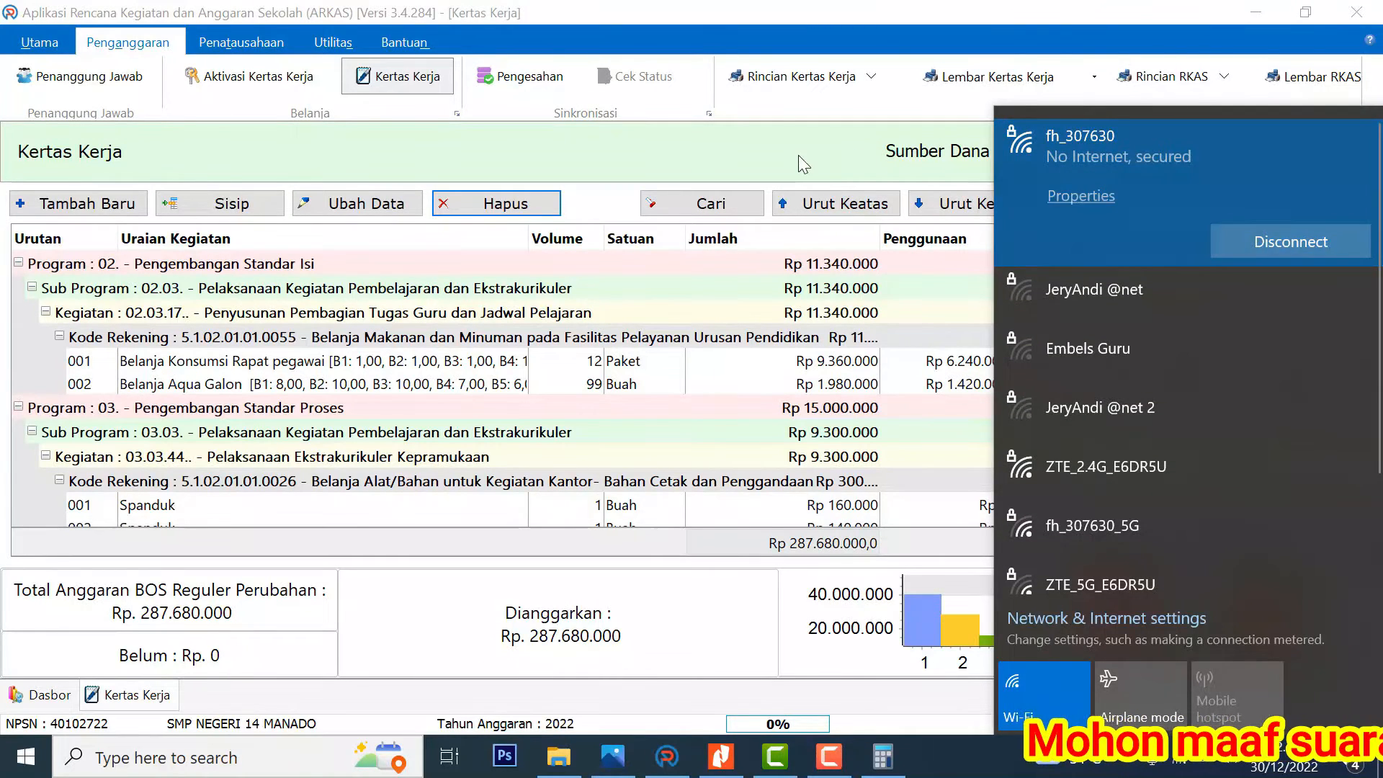
click(798, 154)
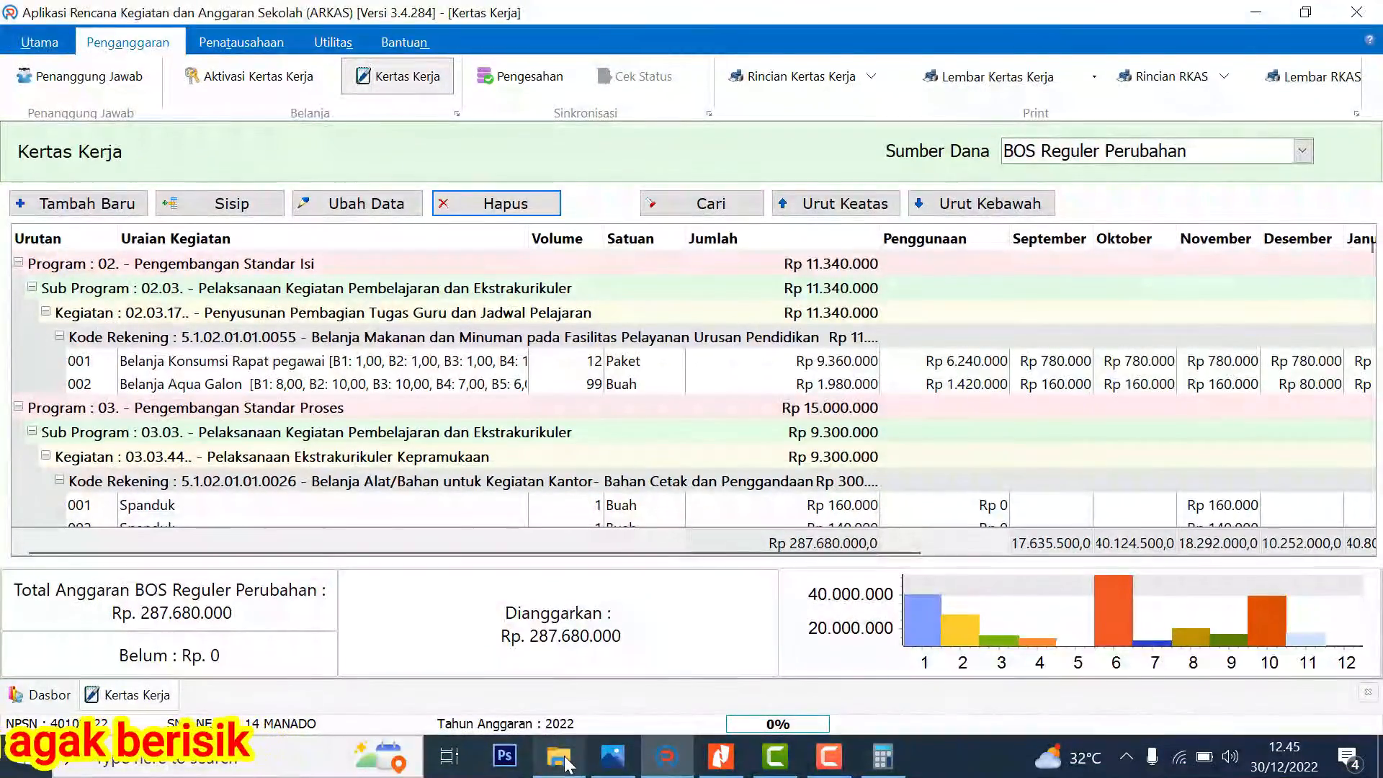
- In File Explorer, open the Cara backup RKAS note from the BACKUP ARKAS folder, and open the Roaming folder through a Windows search for %appdata%
click(560, 757)
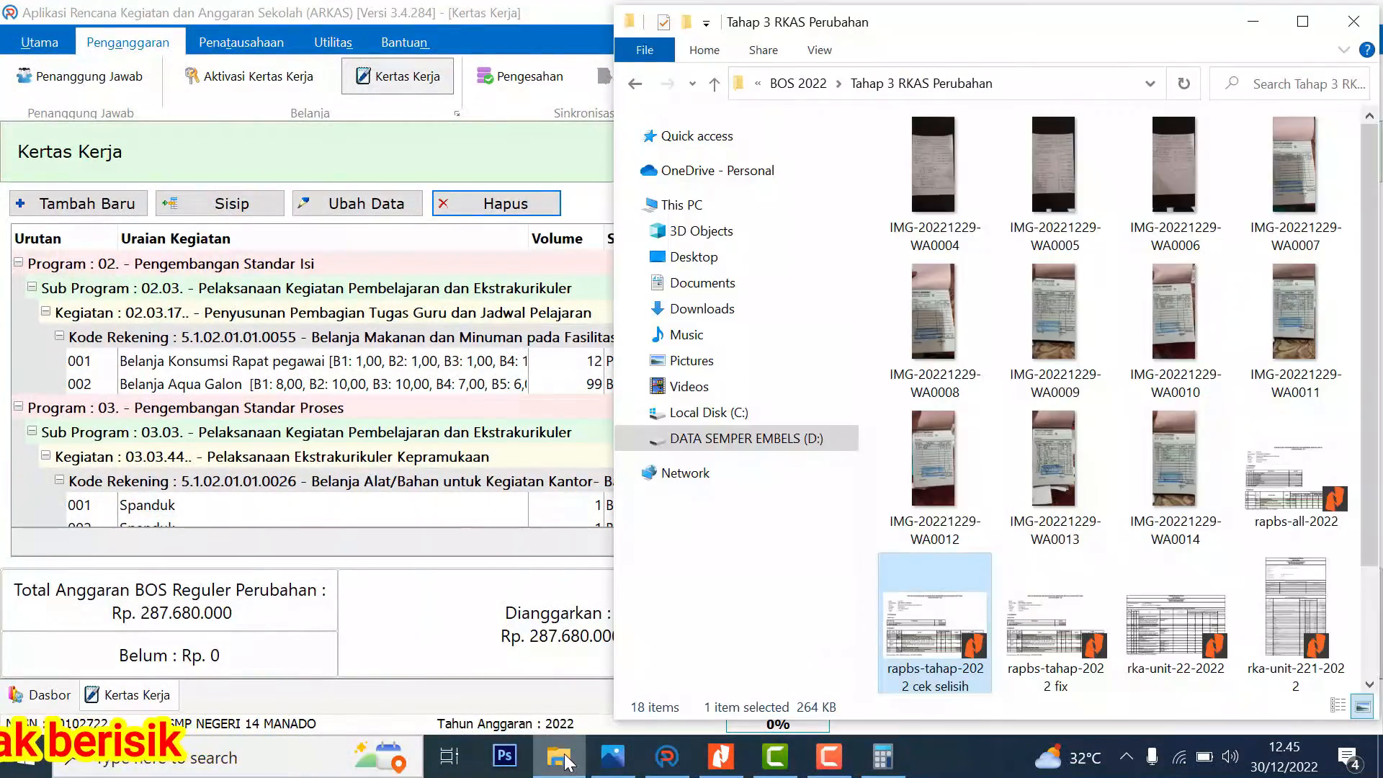
double_click(997, 155)
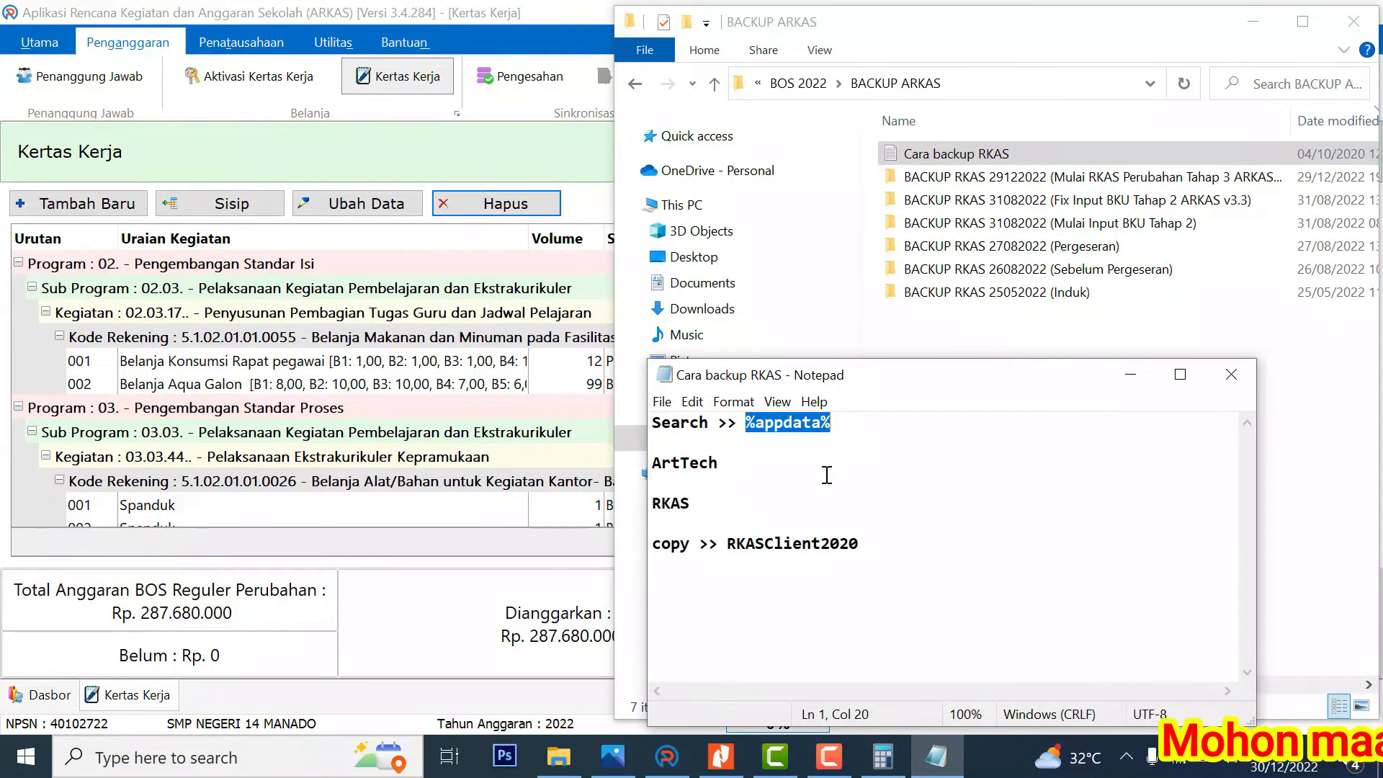
click(79, 760)
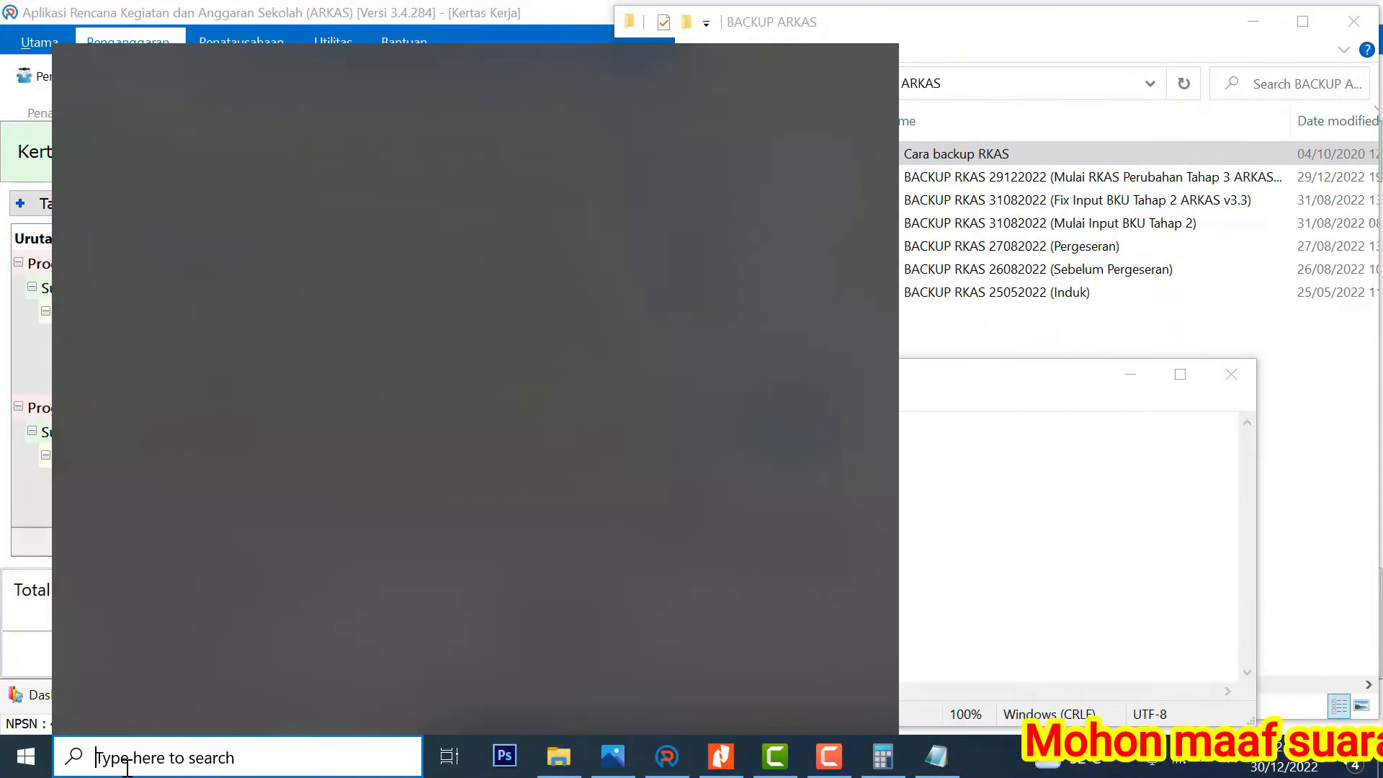
text(%appdata%)
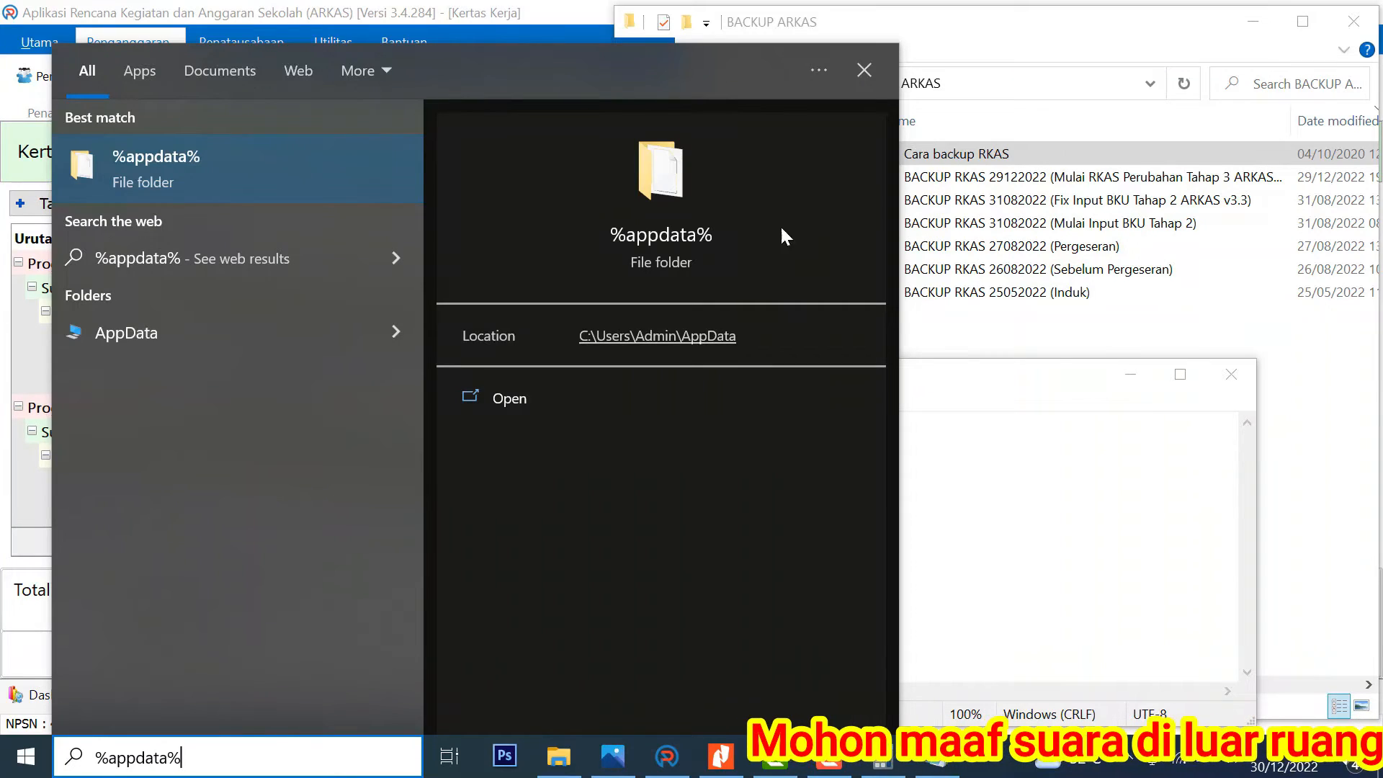
click(682, 232)
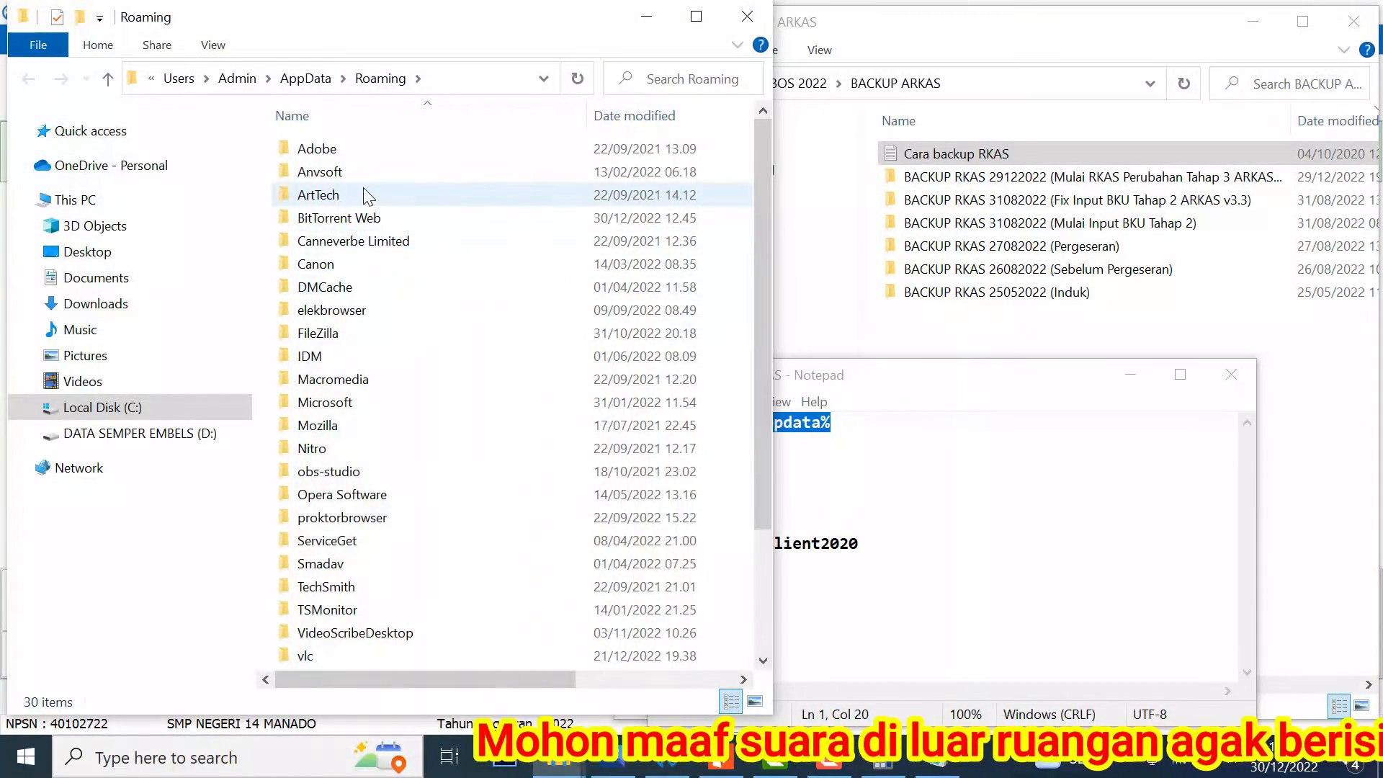
- Open the RKAS folder inside ArtTech, with the Cara backup RKAS note moved beside the folder window
drag(799, 373, 930, 357)
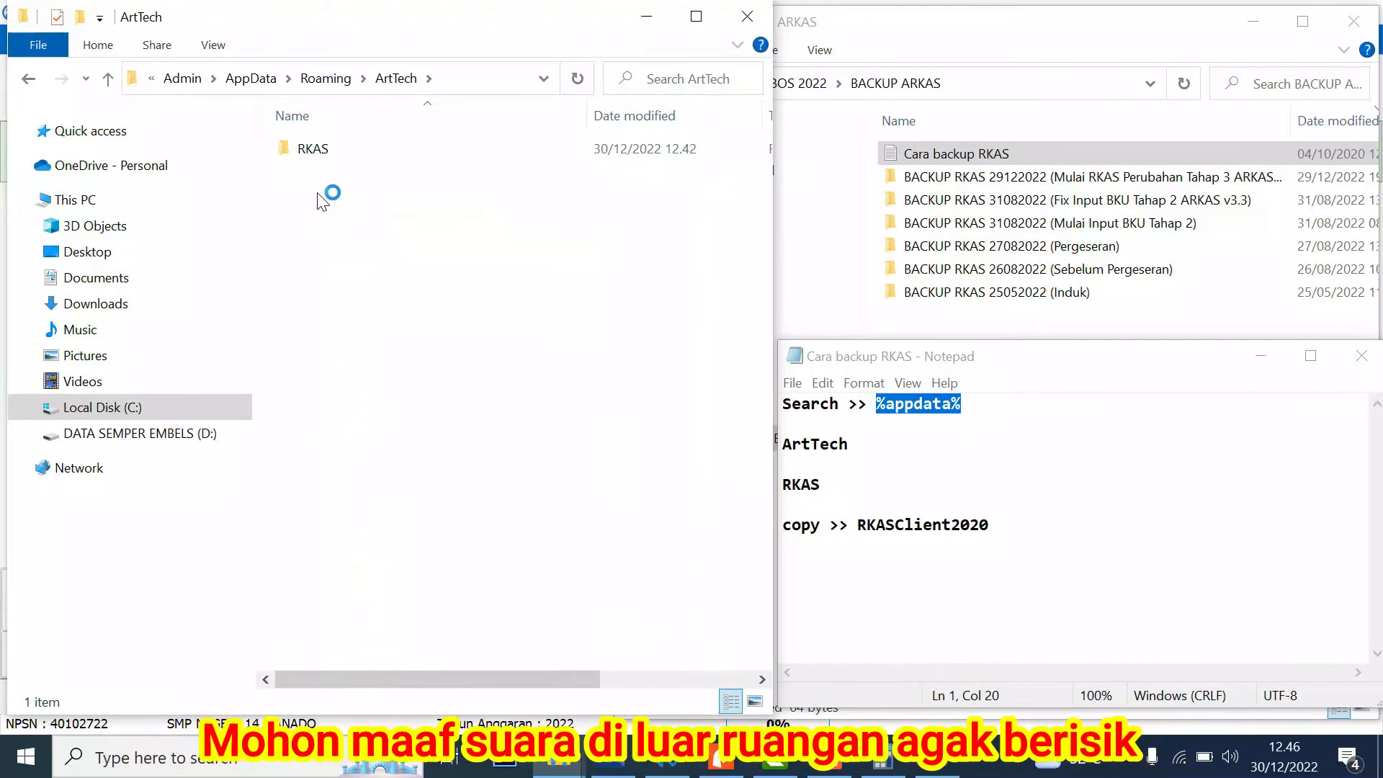
double_click(310, 148)
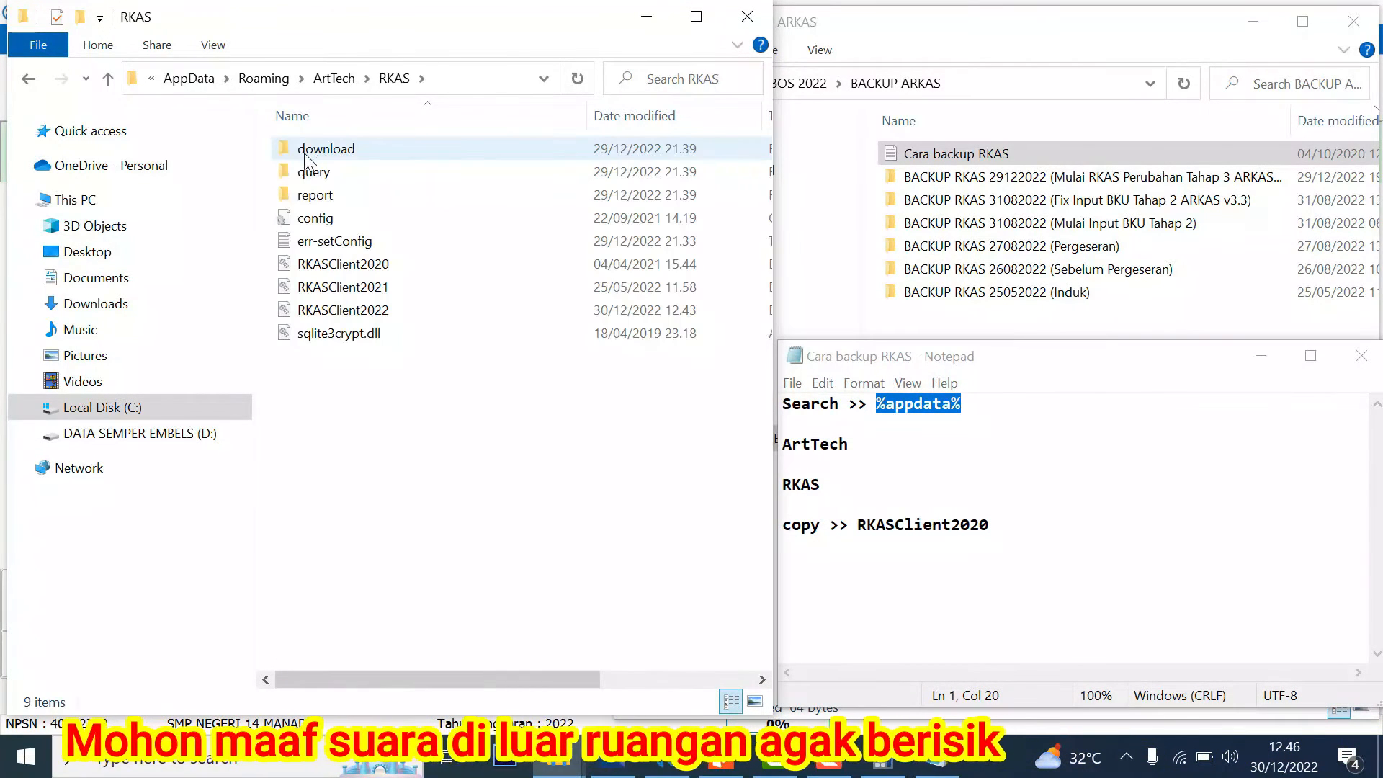
drag(1046, 363, 1060, 361)
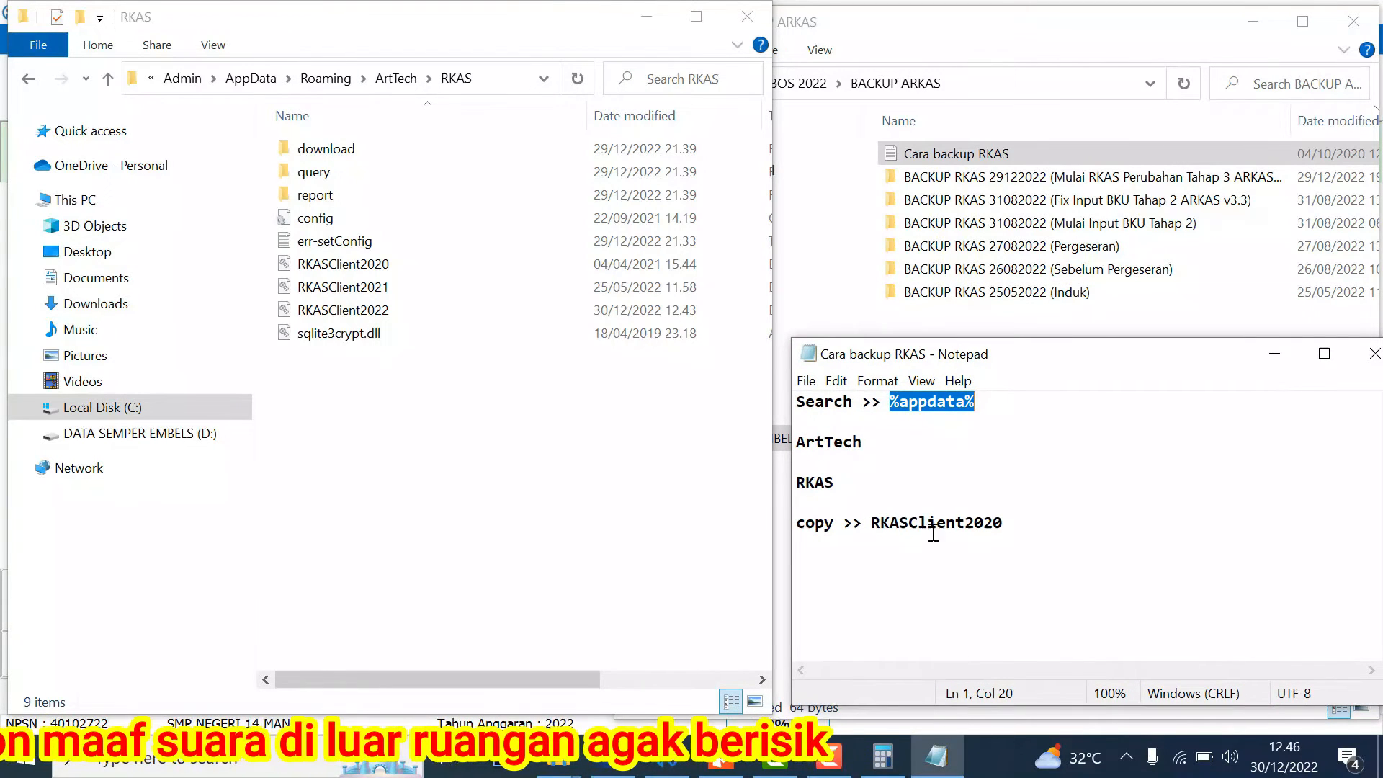
- Copy the RKAS folder from ArtTech into the BACKUP RKAS 29122022 (Mulai RKAS Perubahan Tahap 3 ARKAS v3.4) folder
click(374, 313)
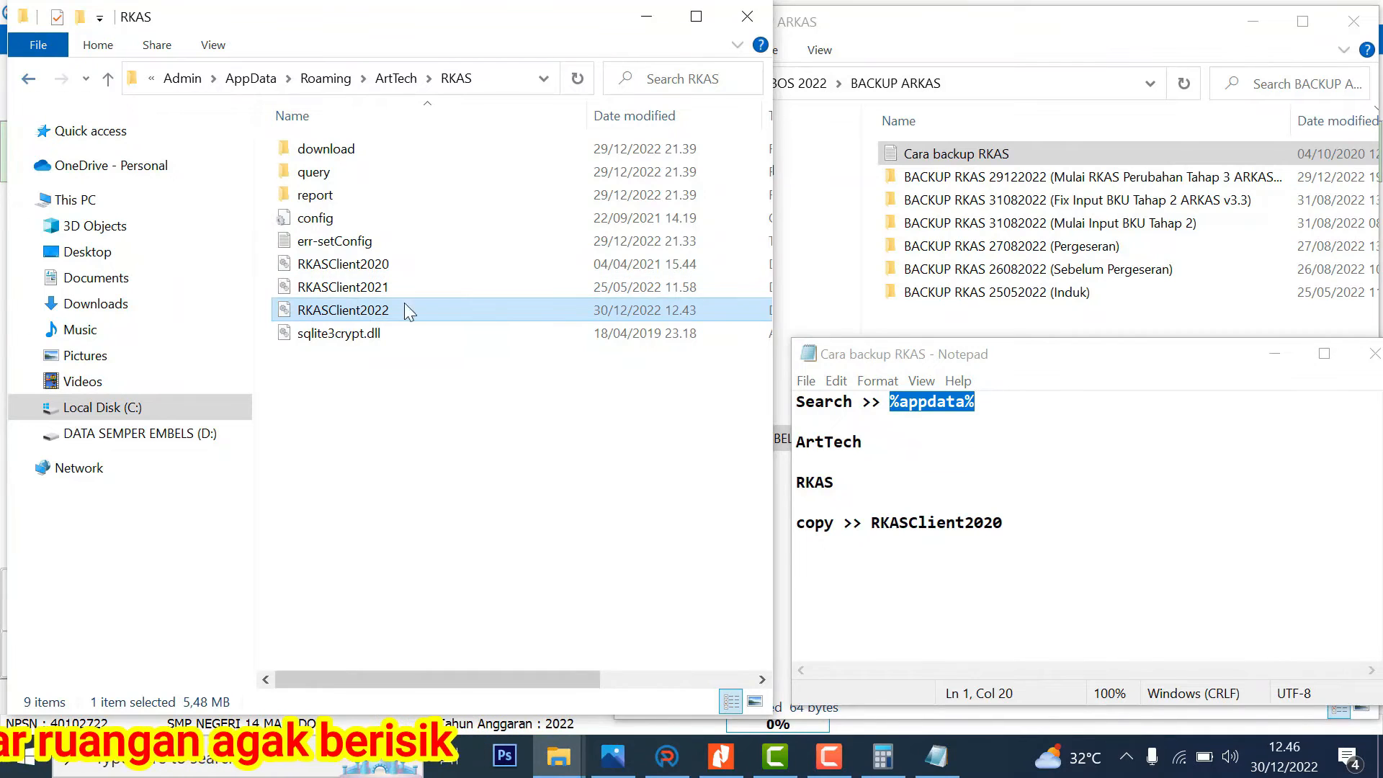
click(29, 79)
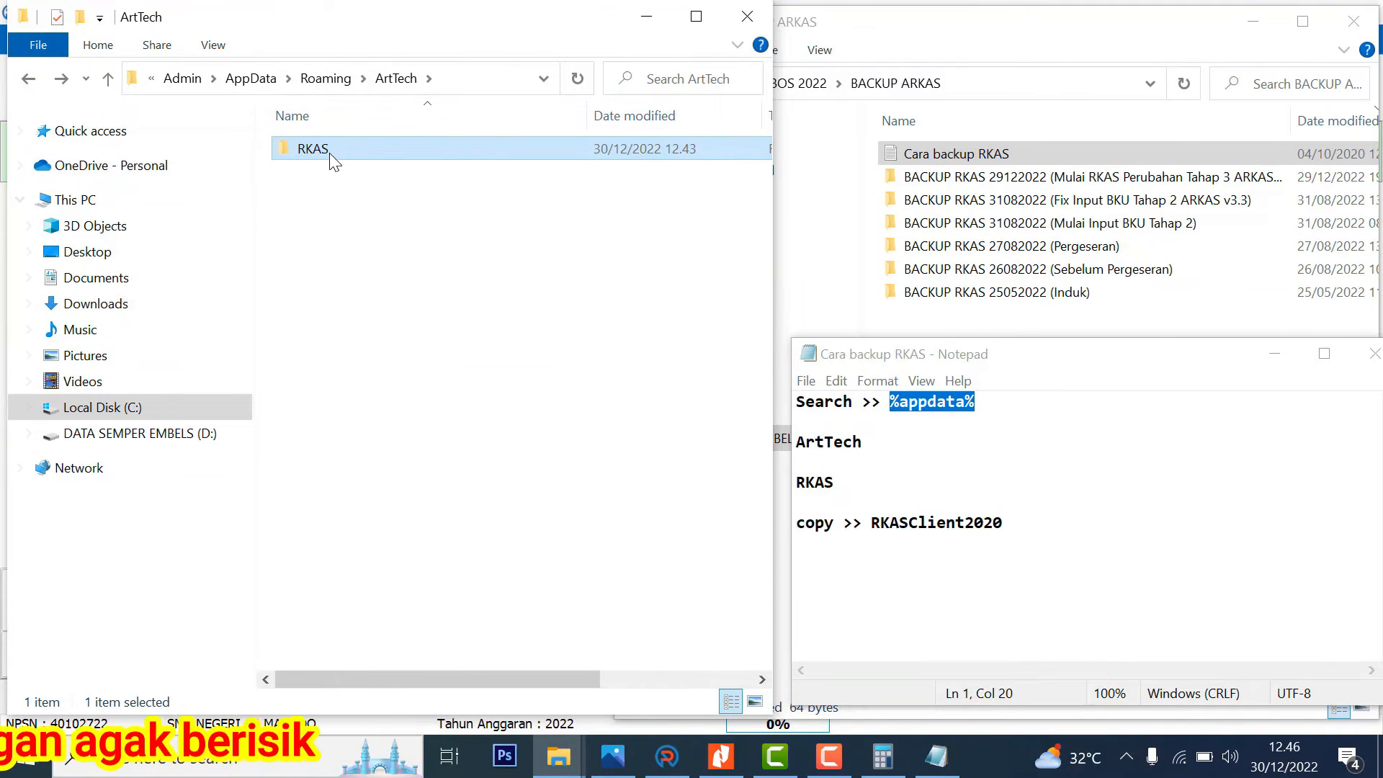
click(1160, 269)
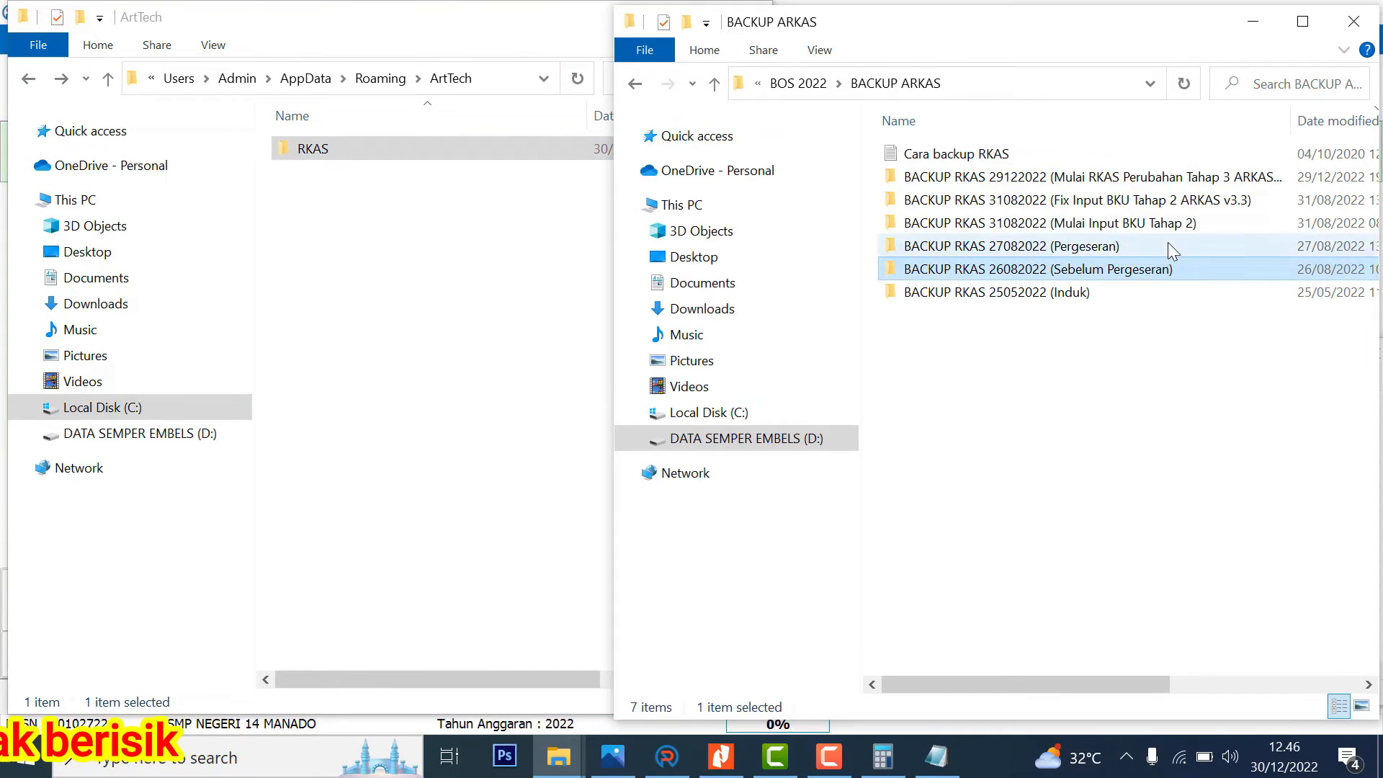
double_click(1212, 178)
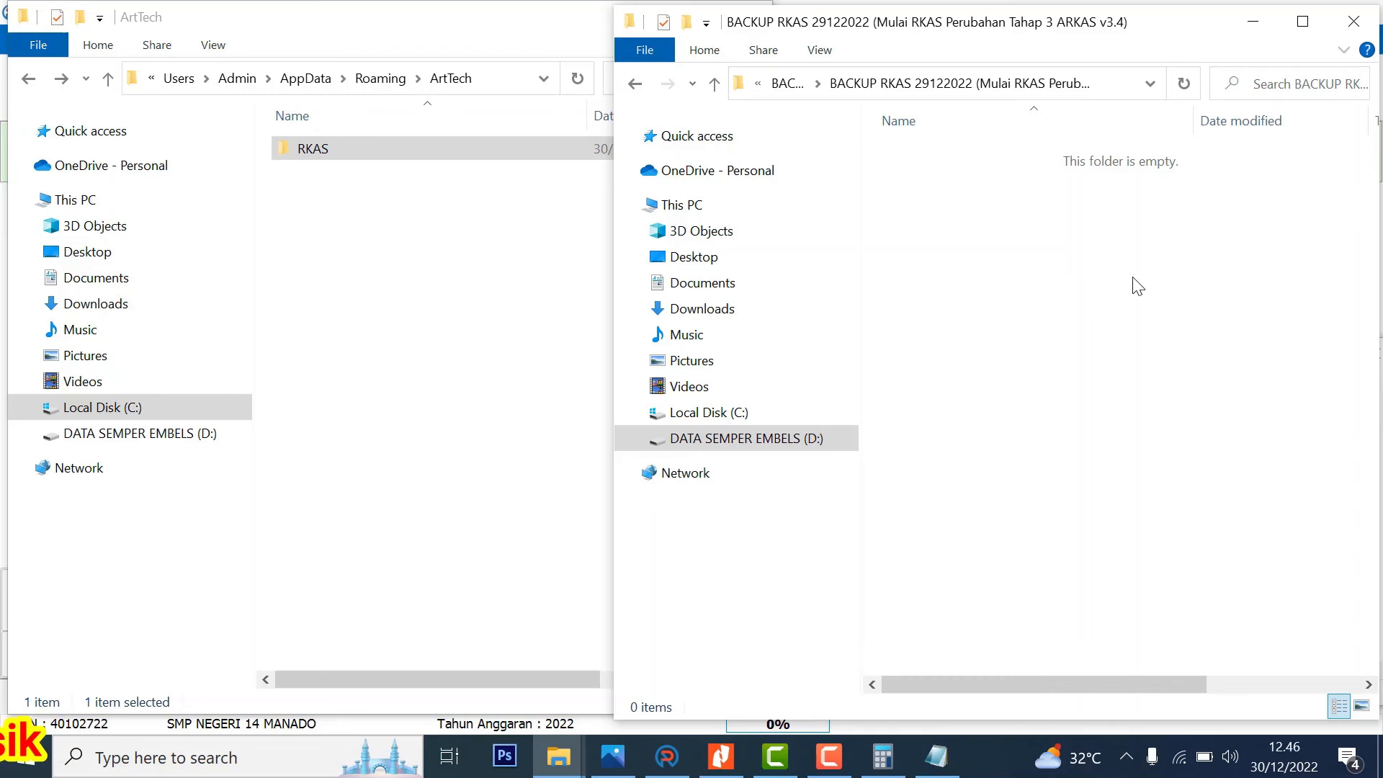
key(ctrl+v)
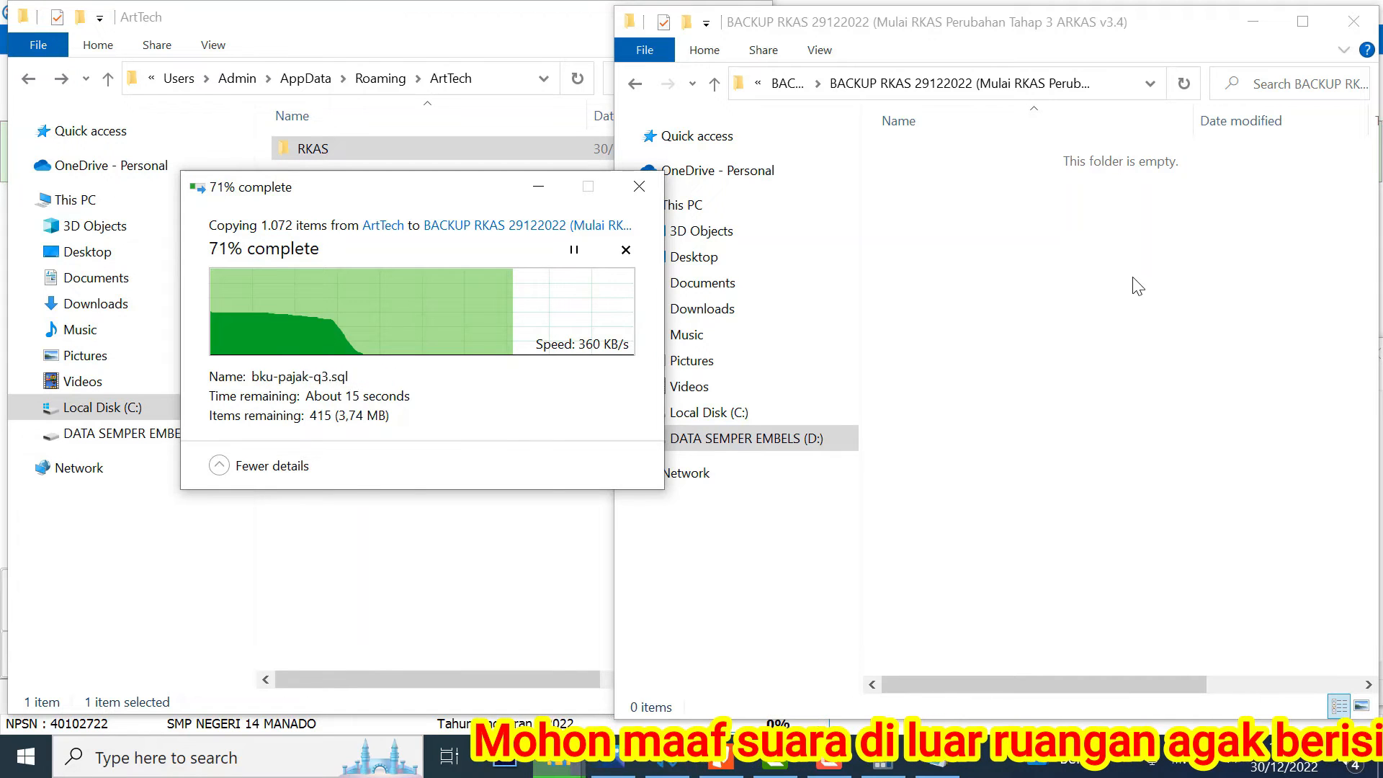
click(1071, 144)
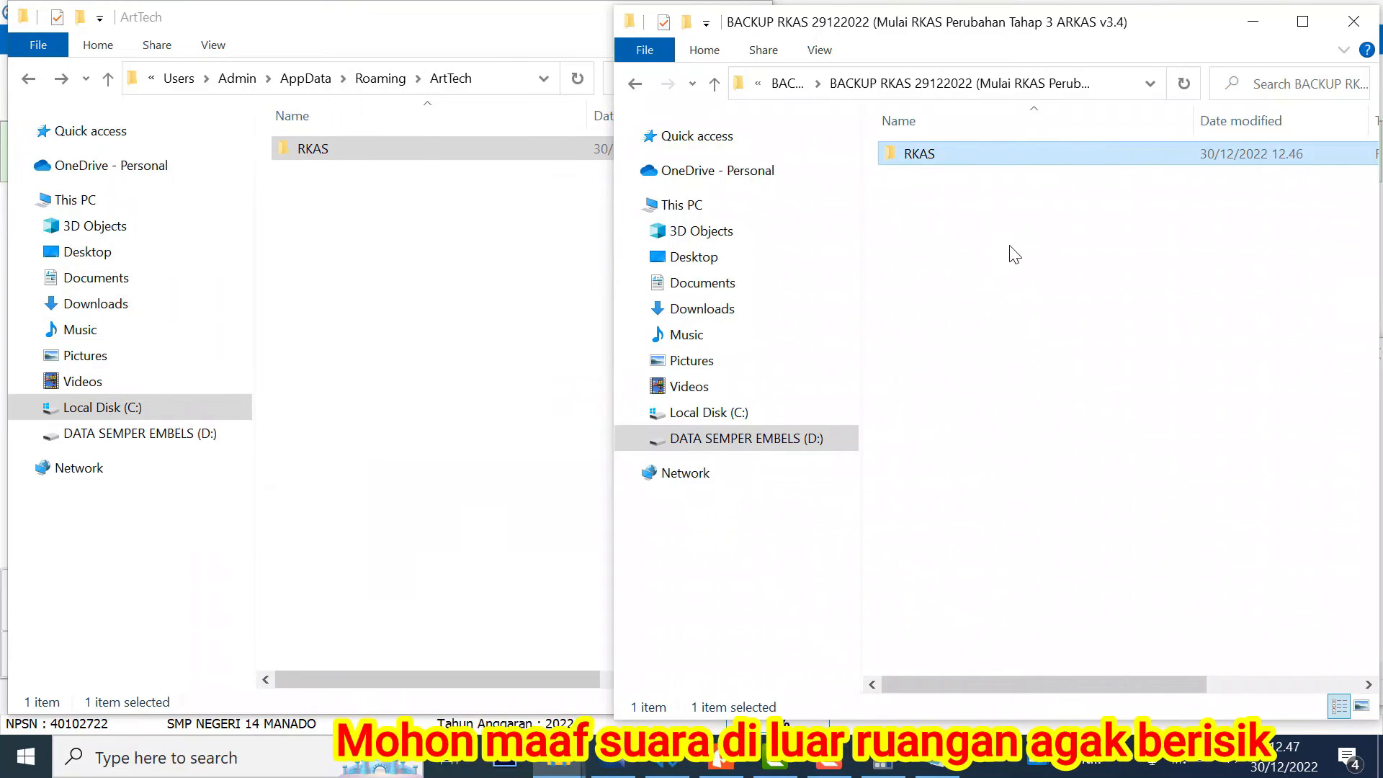
click(966, 210)
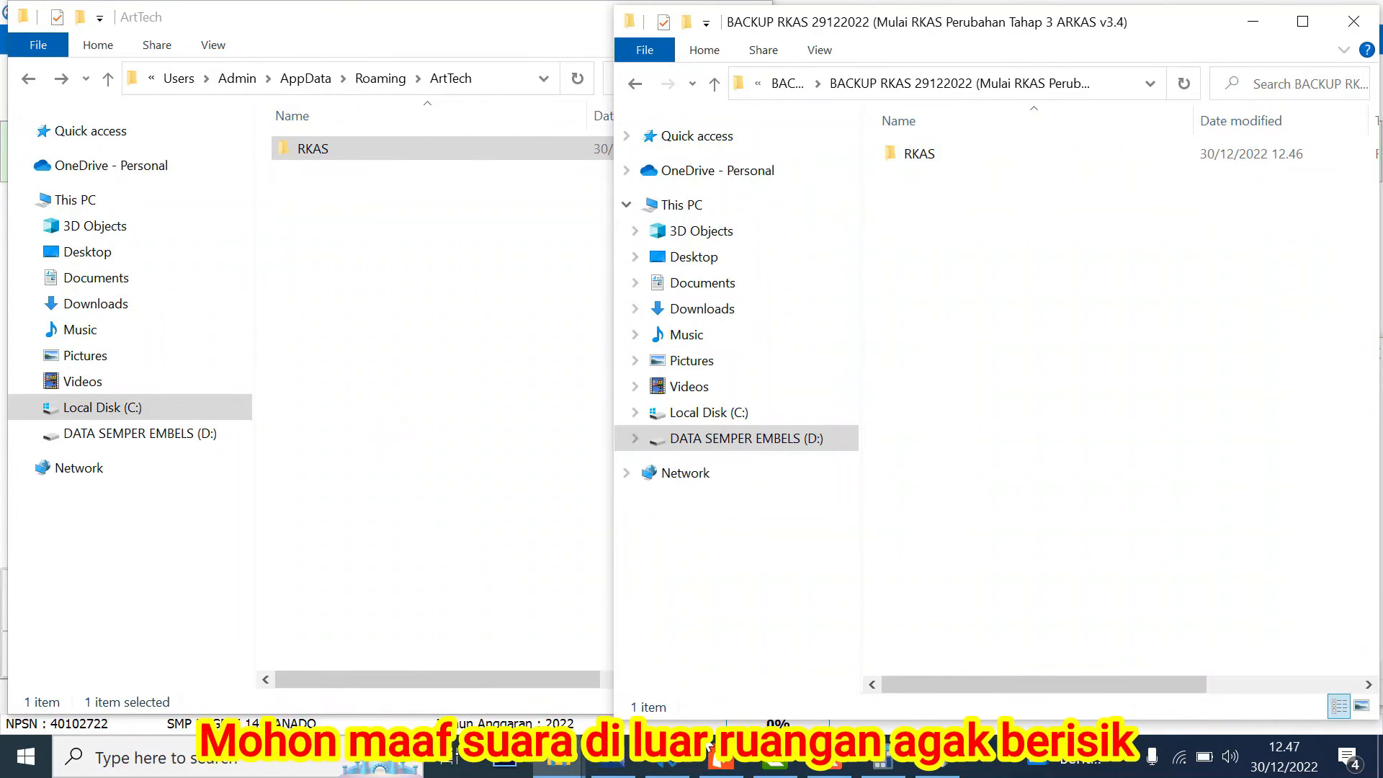
- Switch to ARKAS and start the Pengesahan synchronisation with BOS Reguler Perubahan as the Sumber Dana
click(668, 760)
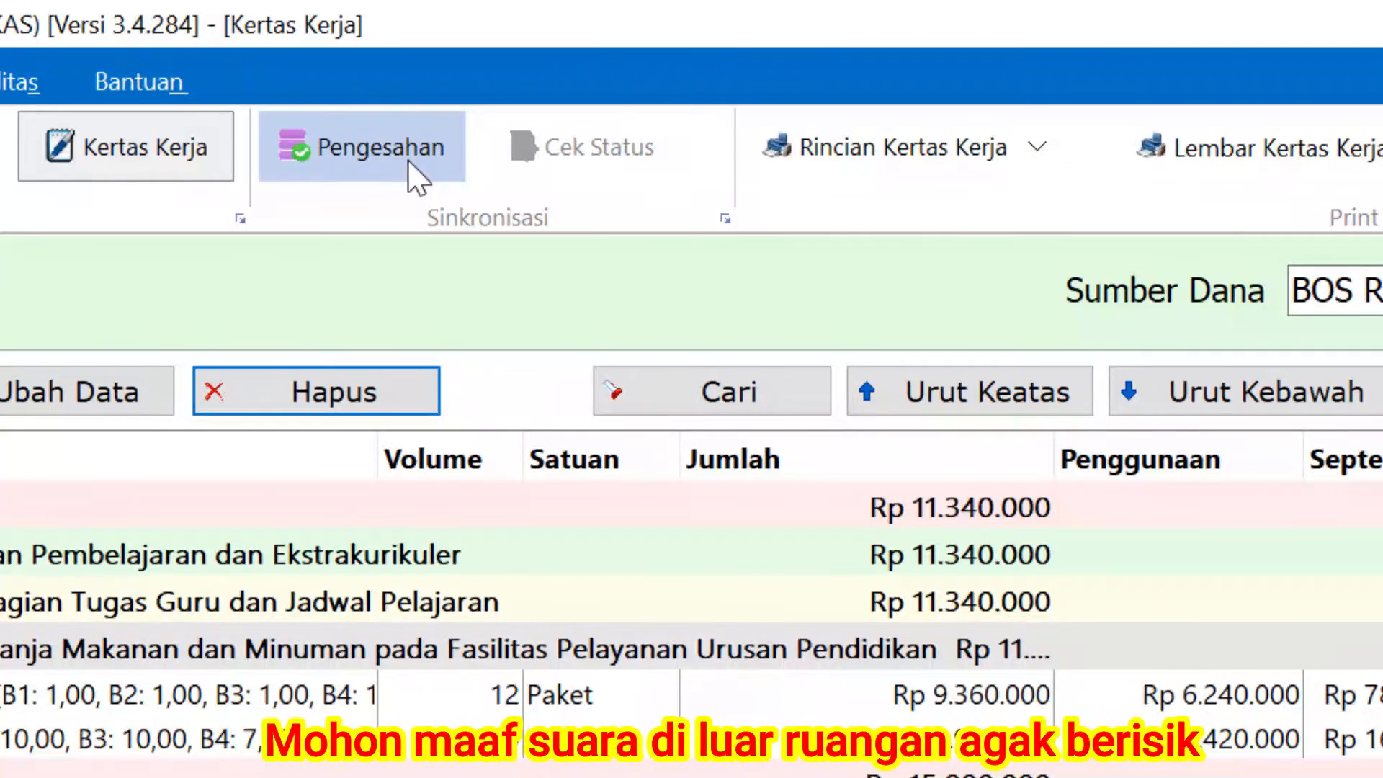
click(414, 179)
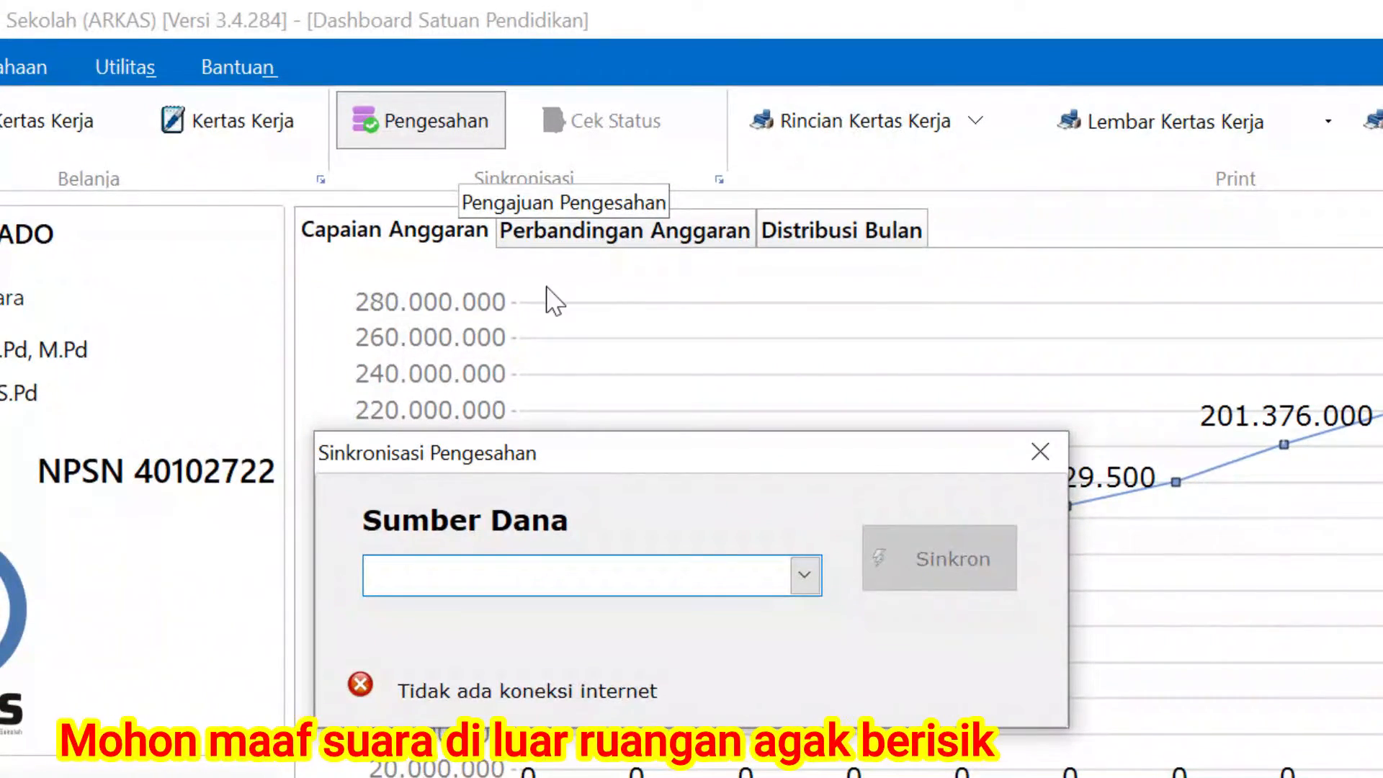
click(821, 667)
click(657, 621)
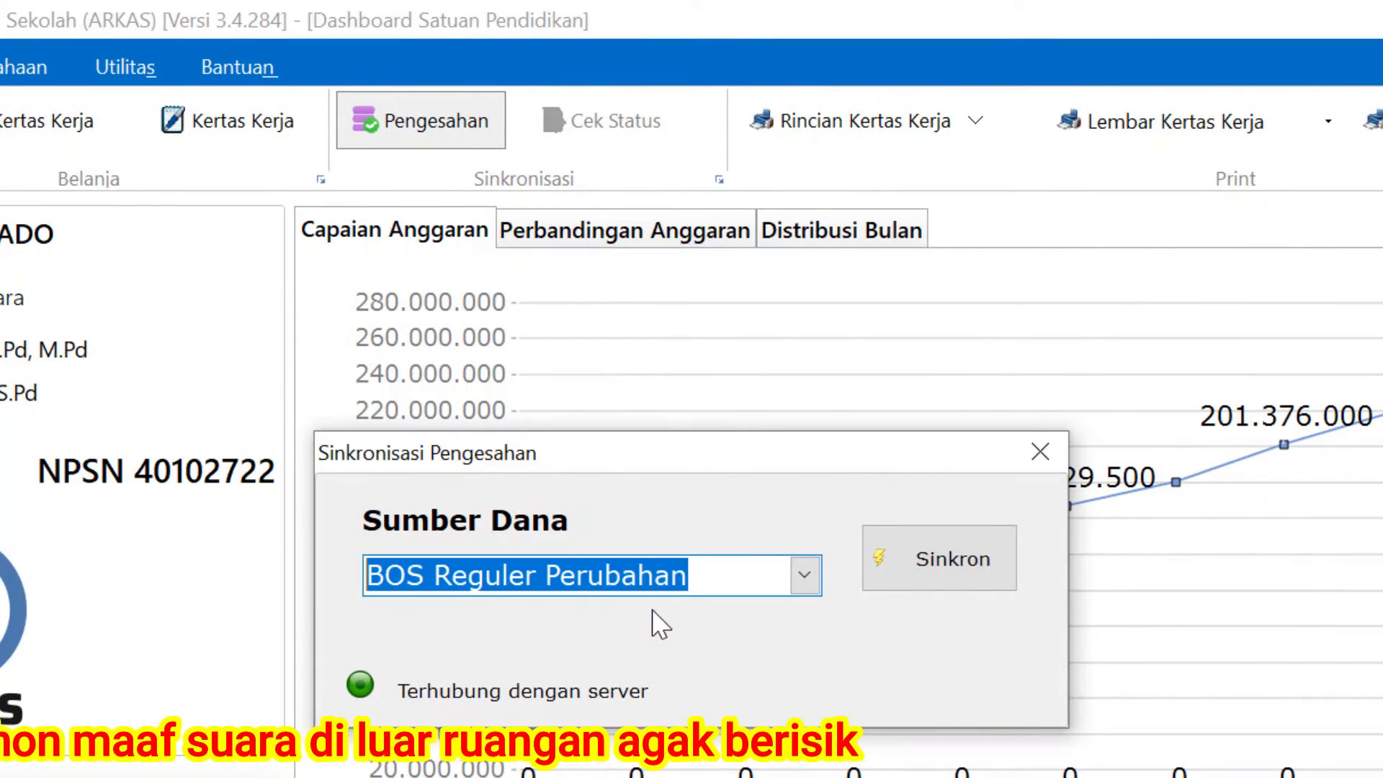
click(1005, 559)
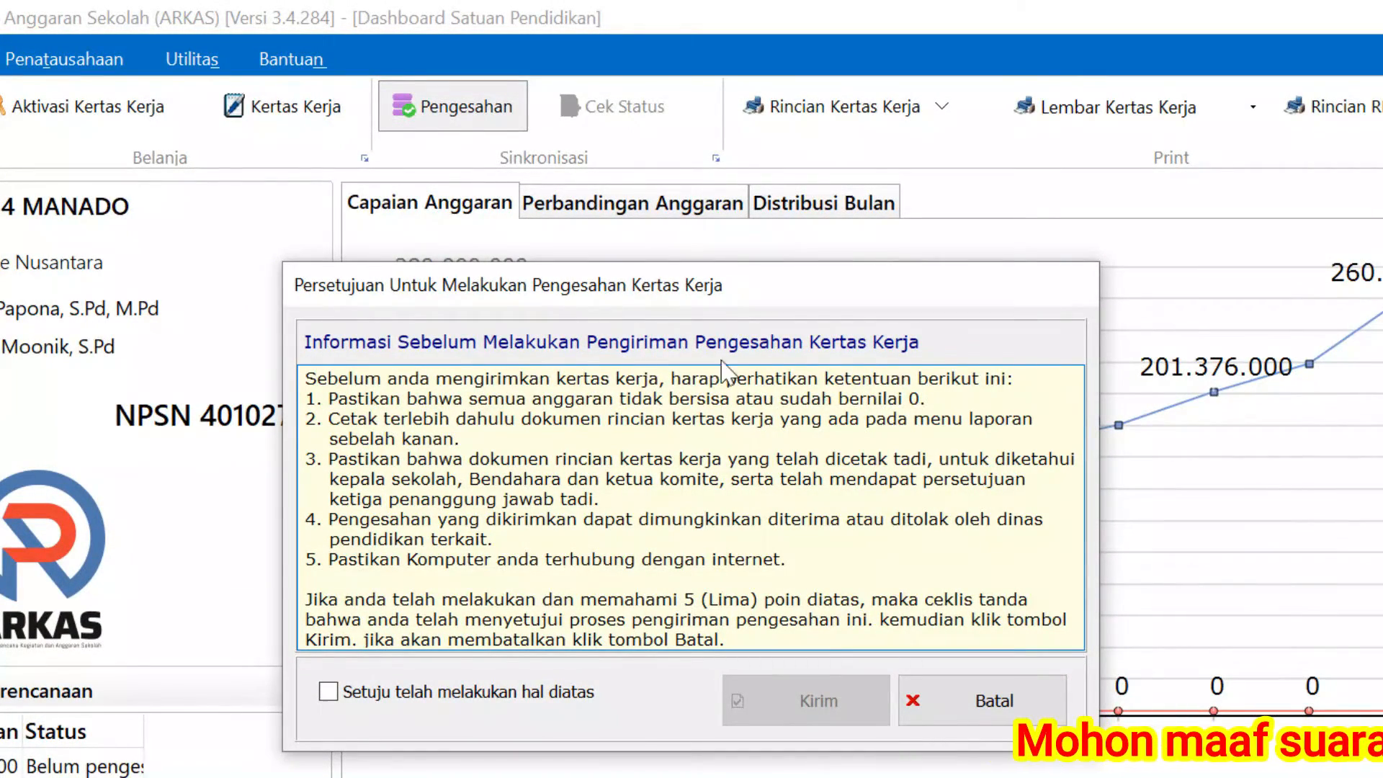
- Review the worksheet approval terms, agree to them, and send the Pengesahan submission
scroll(854, 494, down, 1)
scroll(851, 506, up, 1)
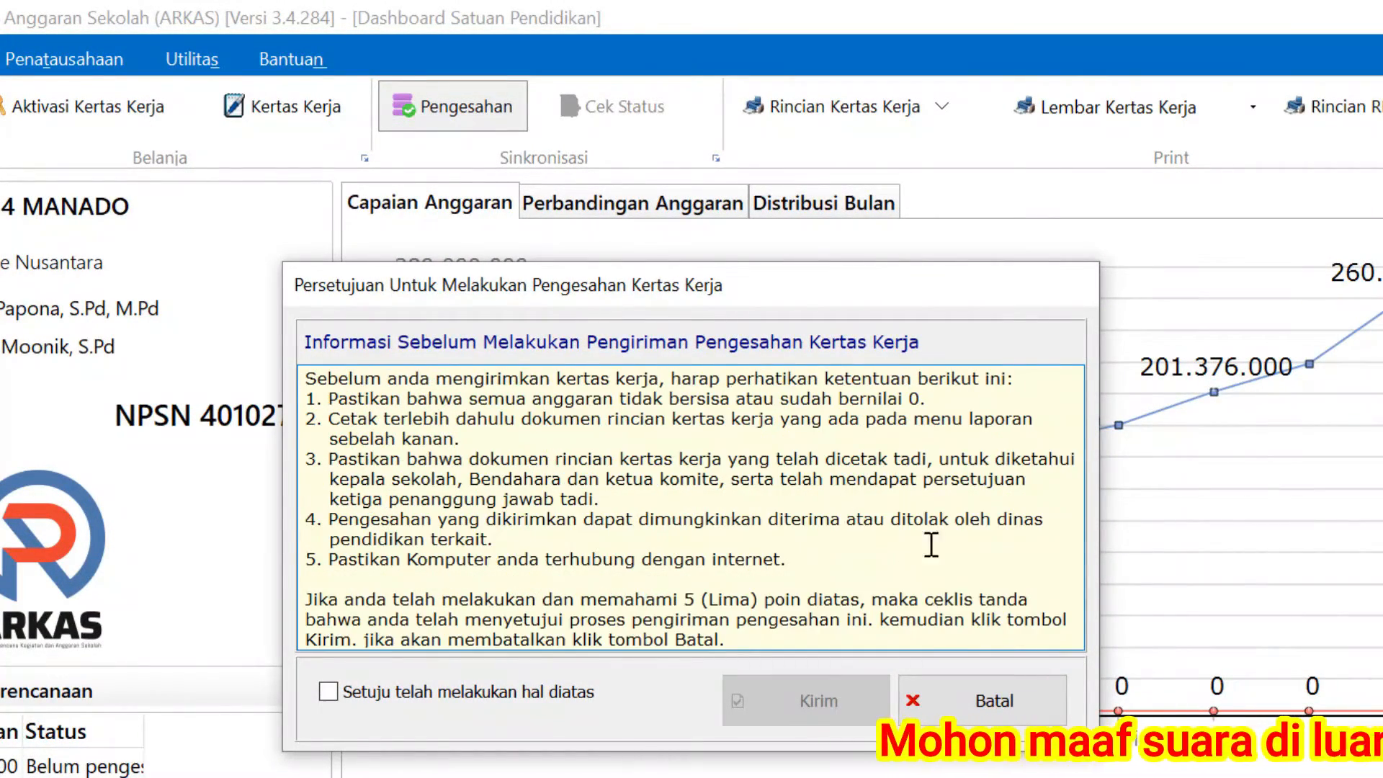
click(329, 693)
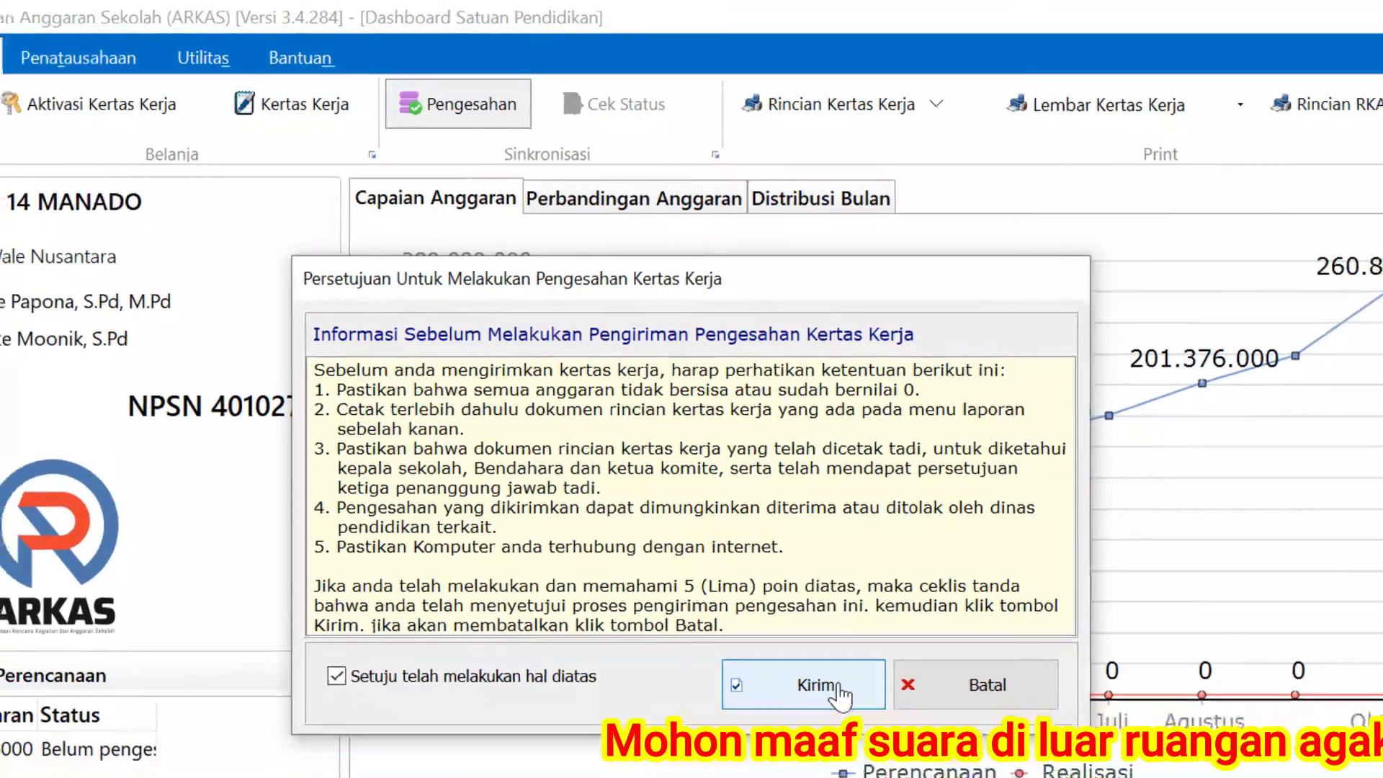
click(838, 691)
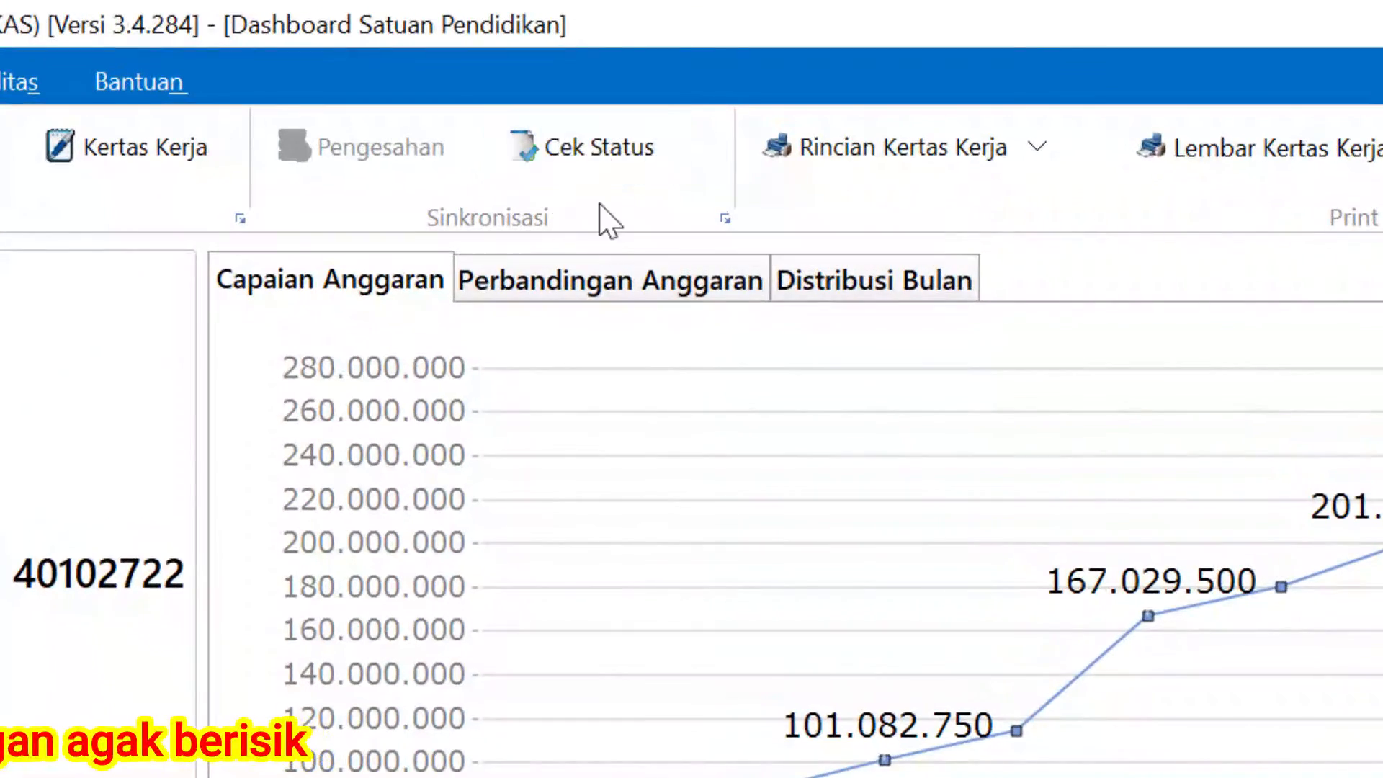
- Check the Pengesahan status of the submitted worksheet and dismiss the status notification
click(593, 160)
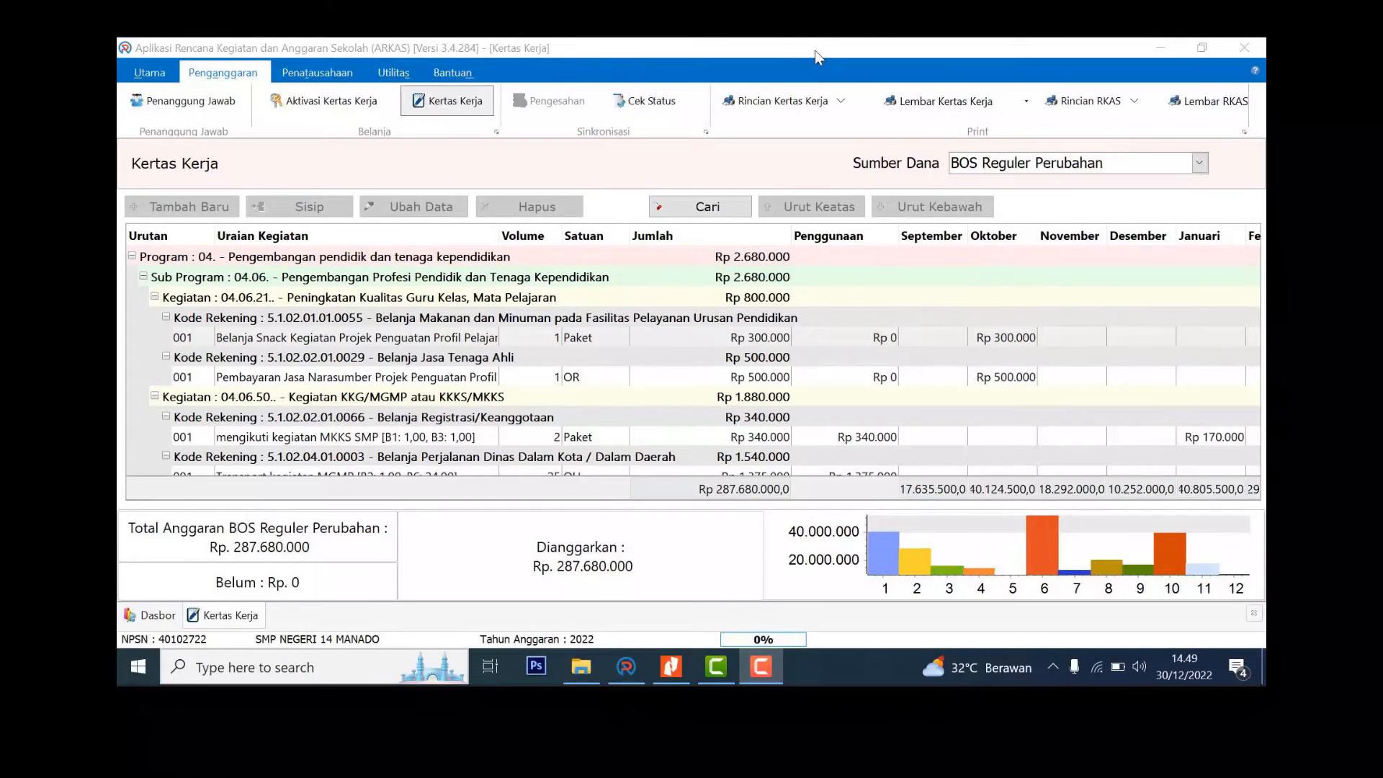
click(815, 51)
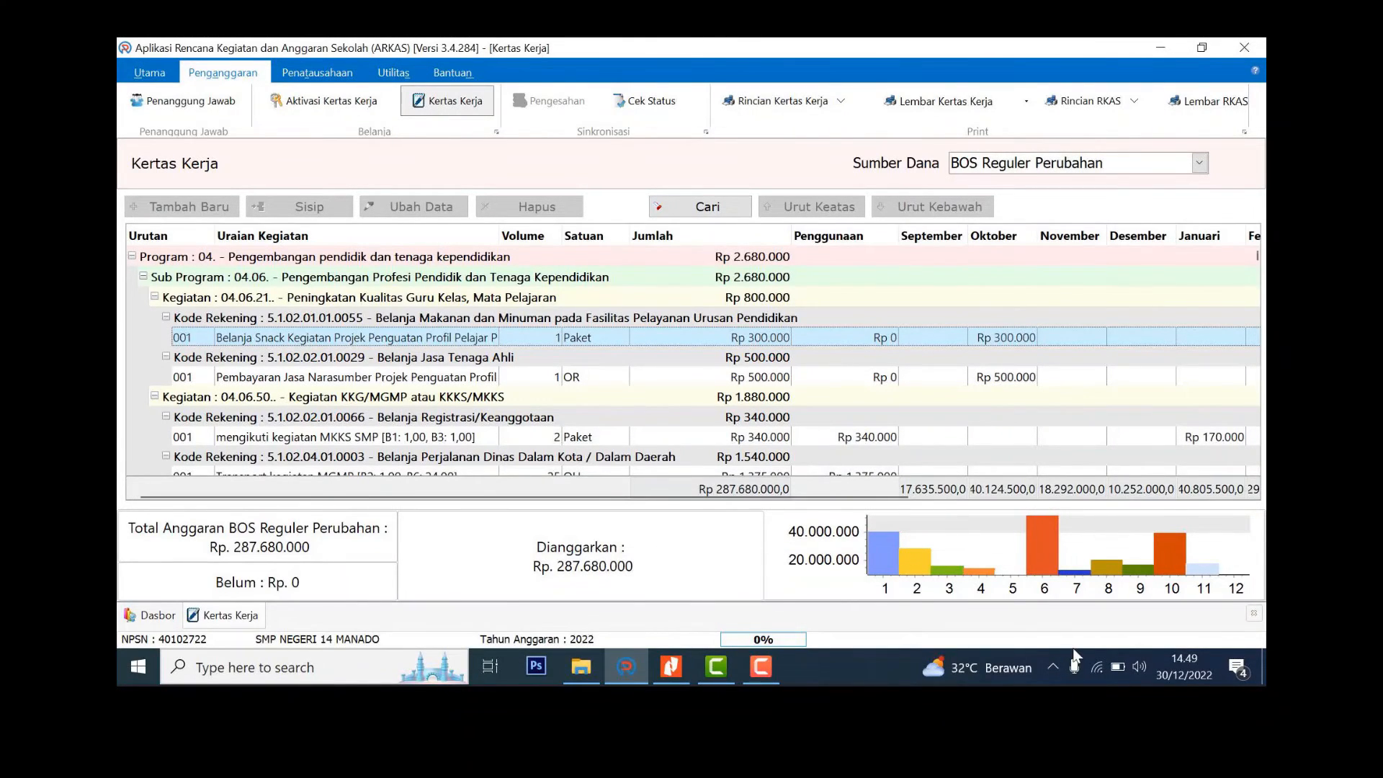
mouse_move(1098, 666)
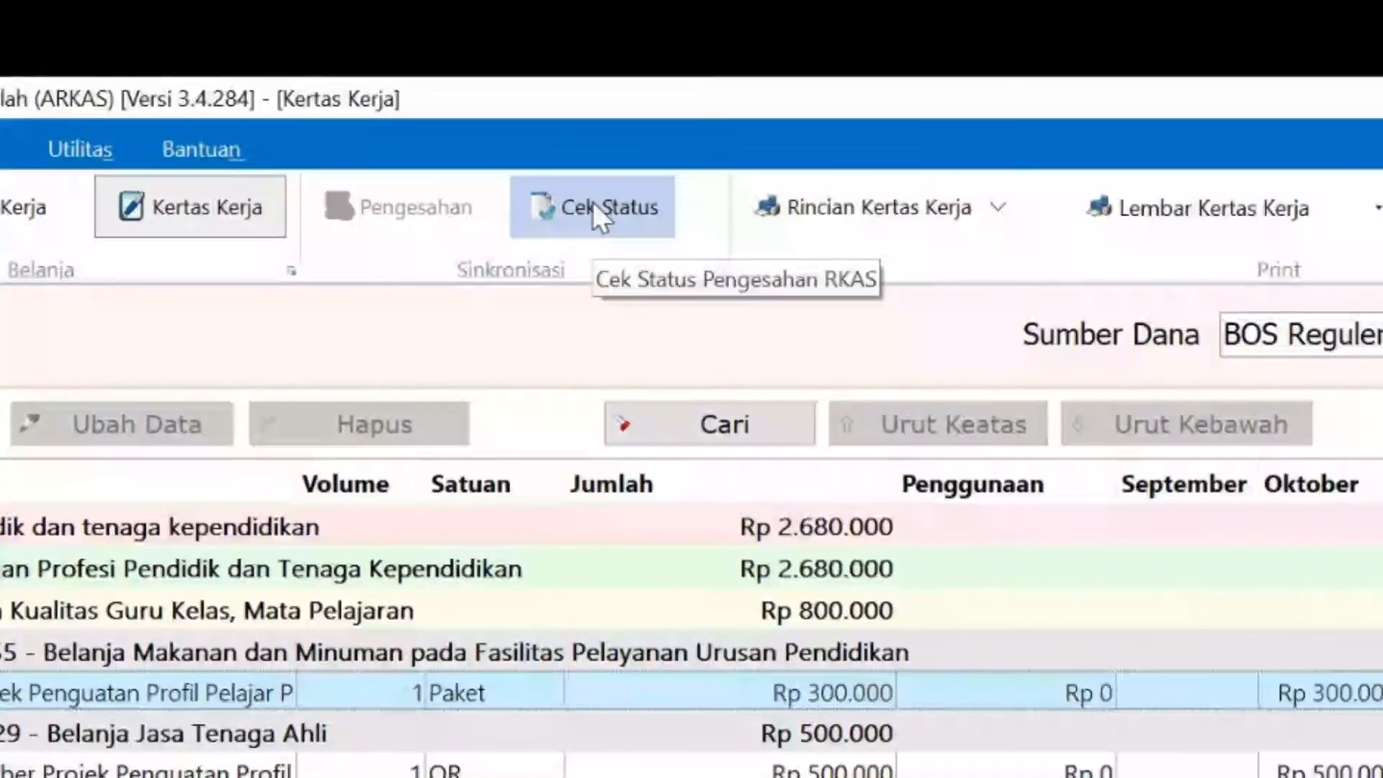
click(643, 99)
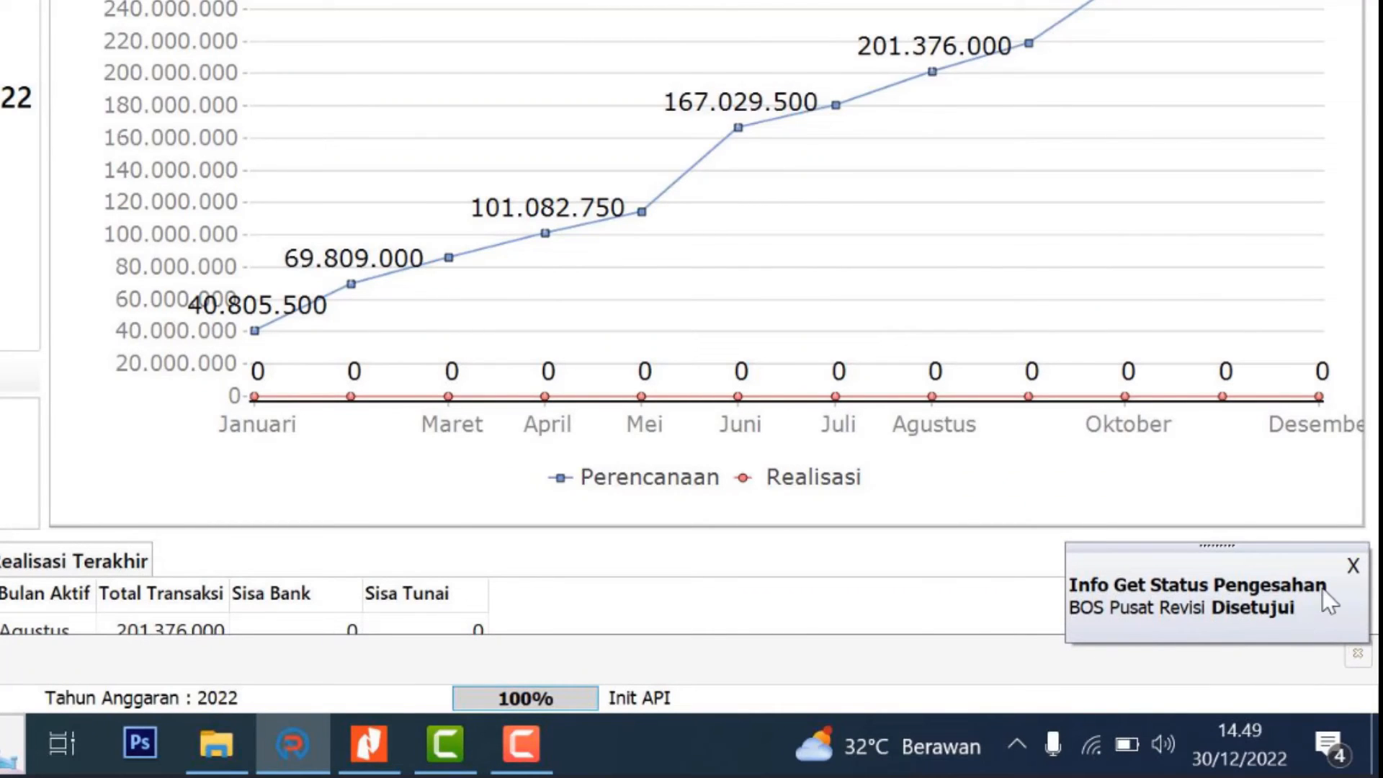
click(1353, 566)
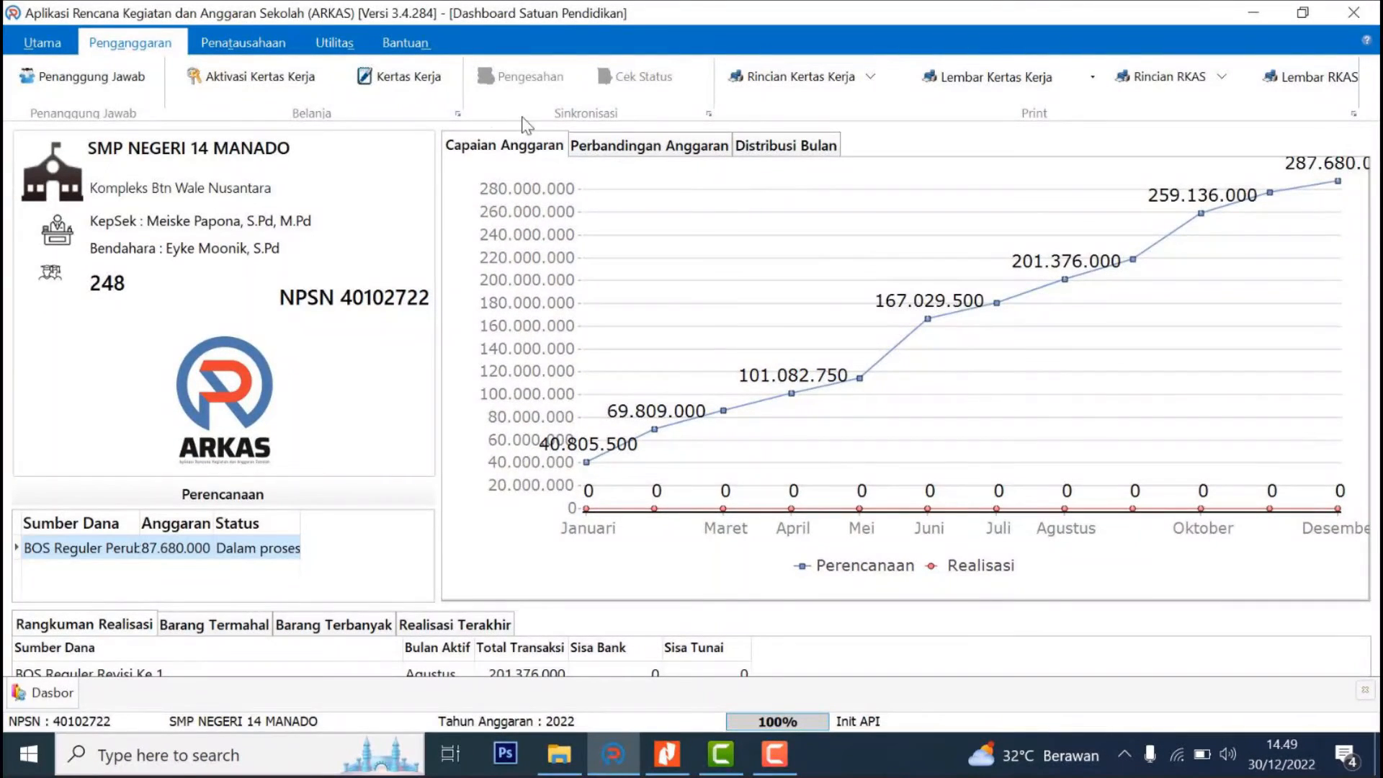
- Open the Buku Kas Umum activation page, set the Sumber Dana to BOS Reguler Perubahan, and choose September
click(216, 77)
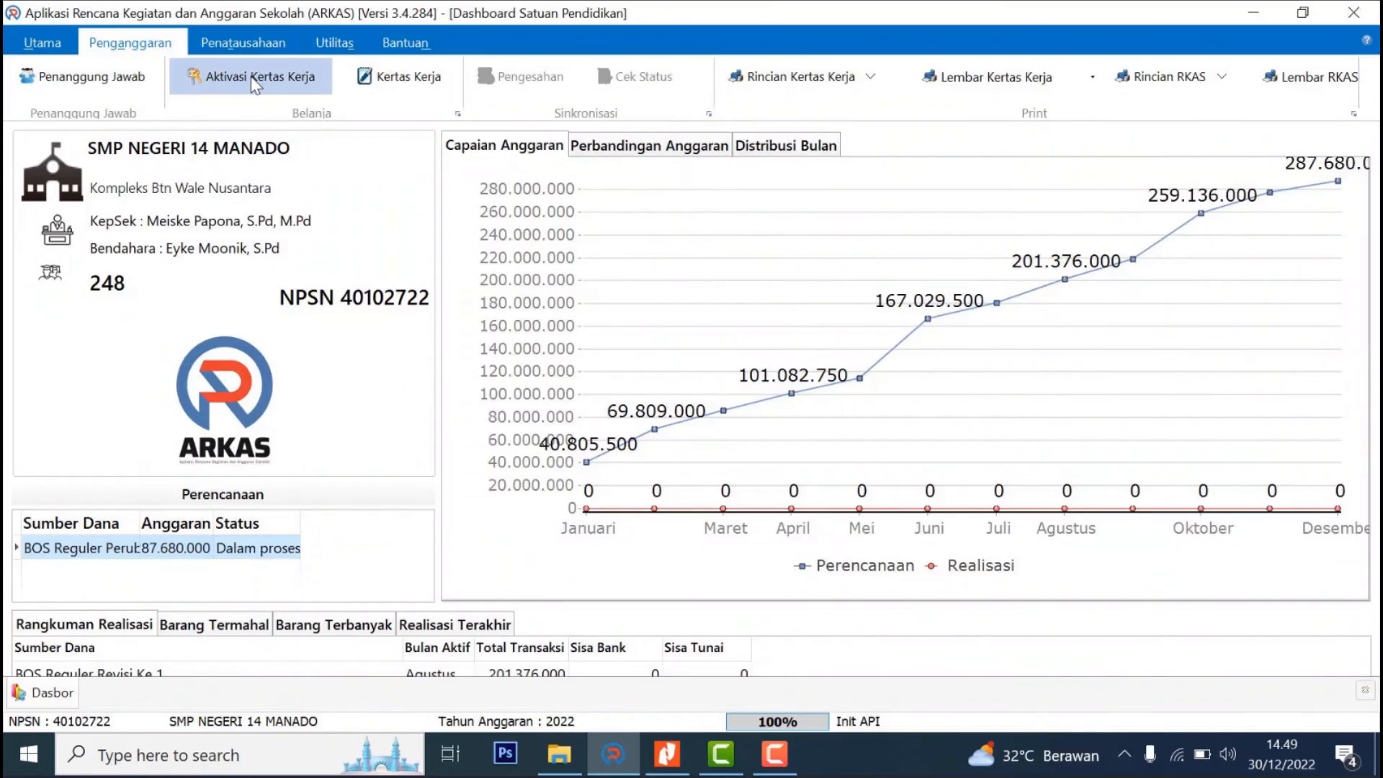
click(250, 48)
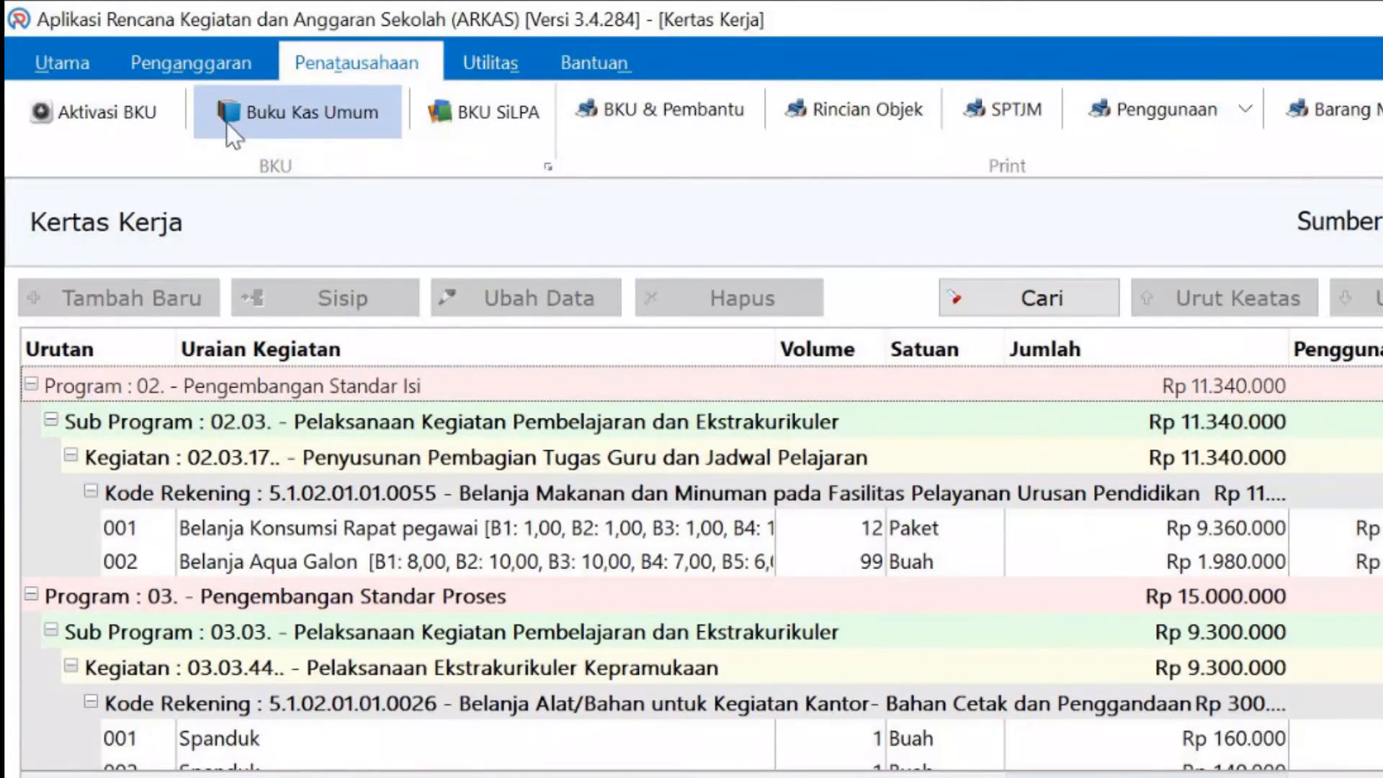
click(85, 127)
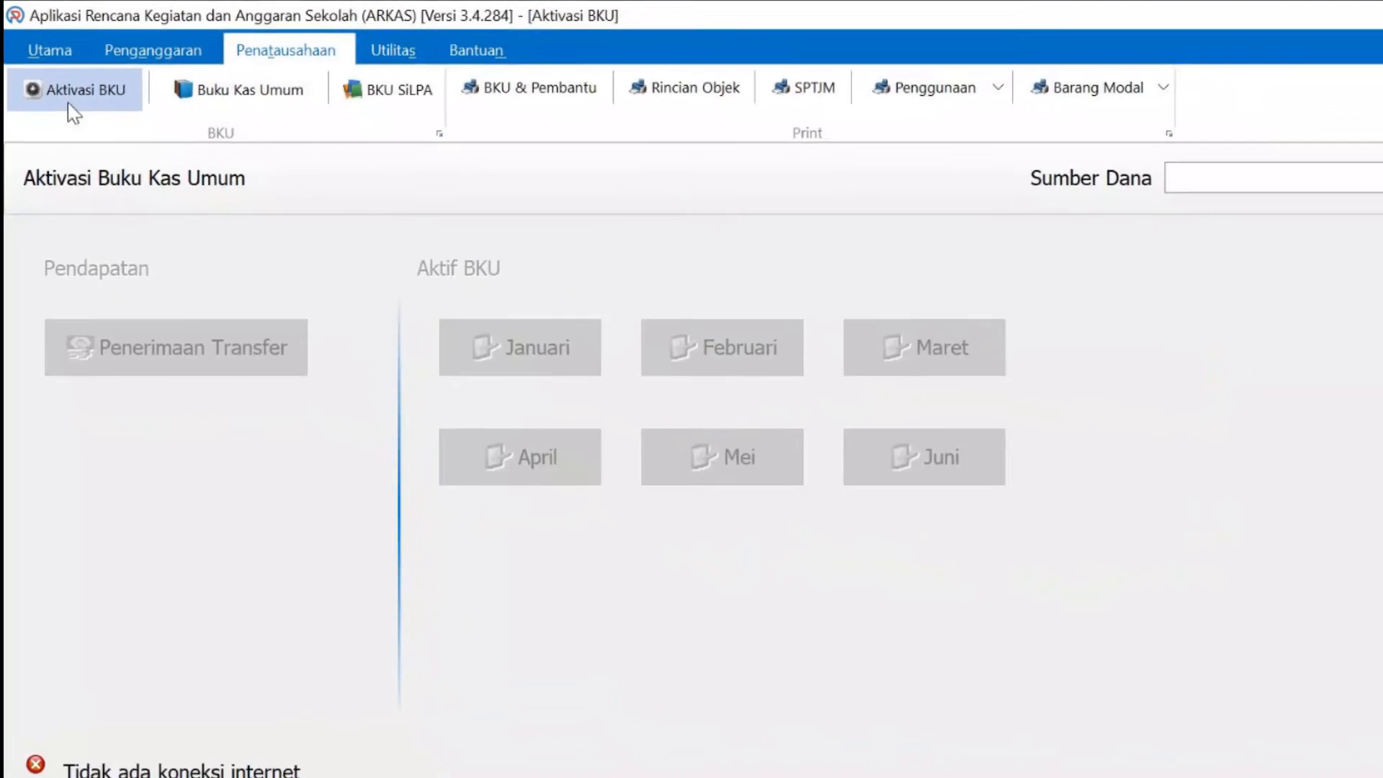
click(1113, 150)
click(1113, 180)
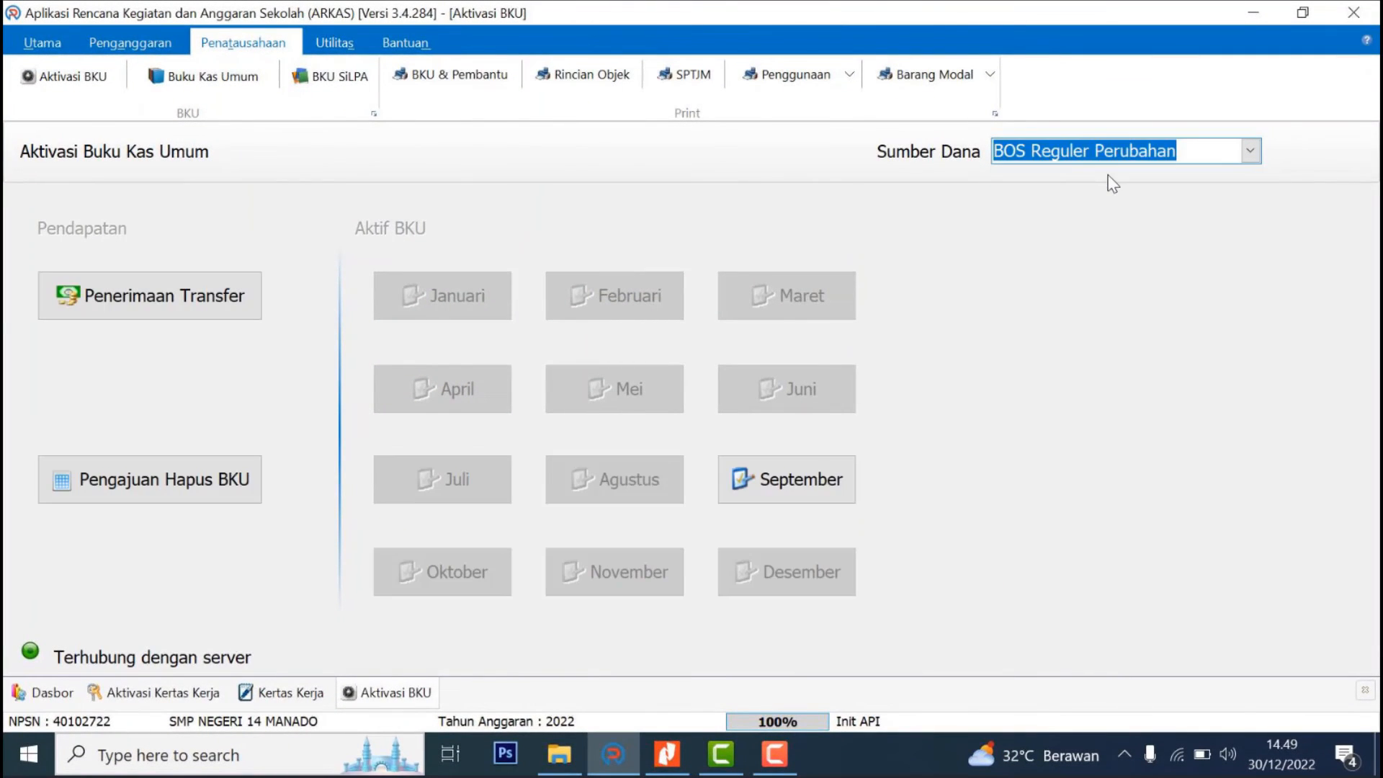
click(783, 489)
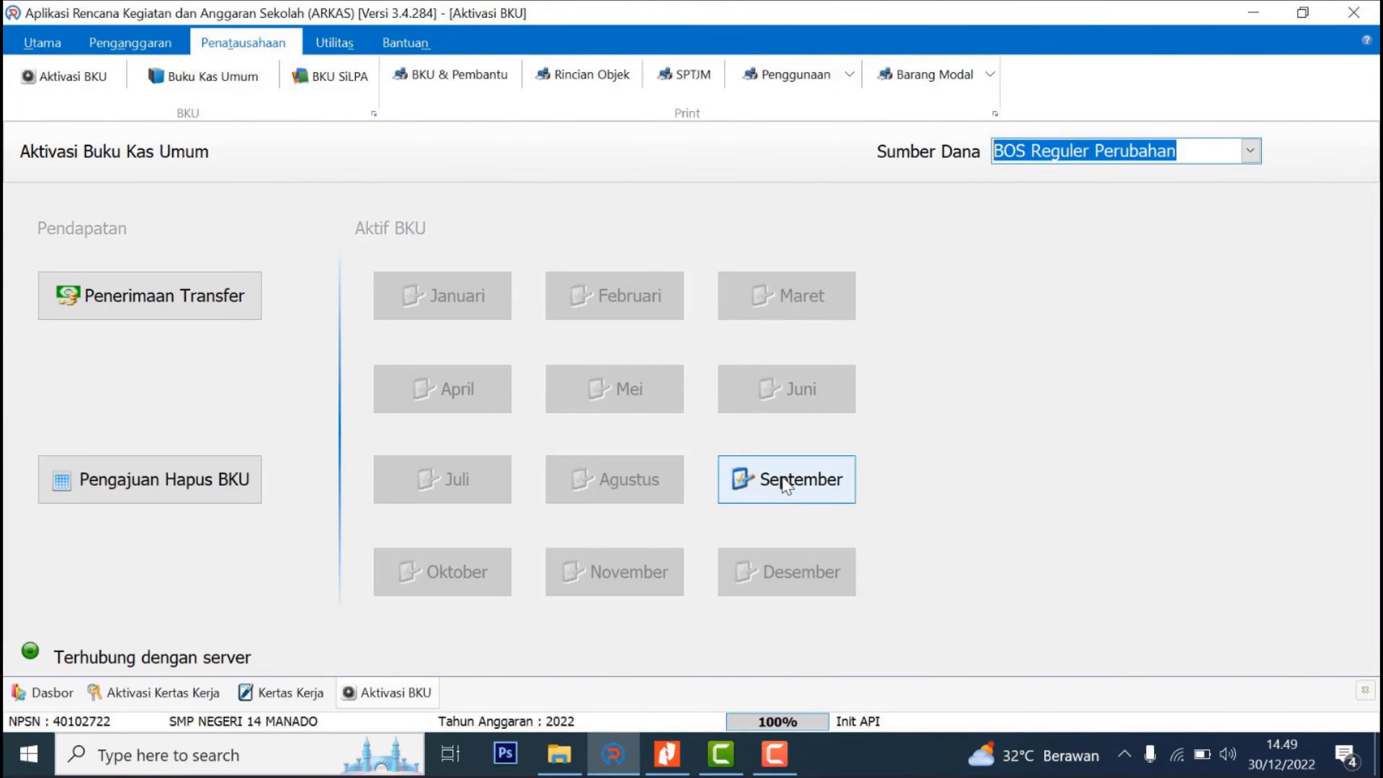